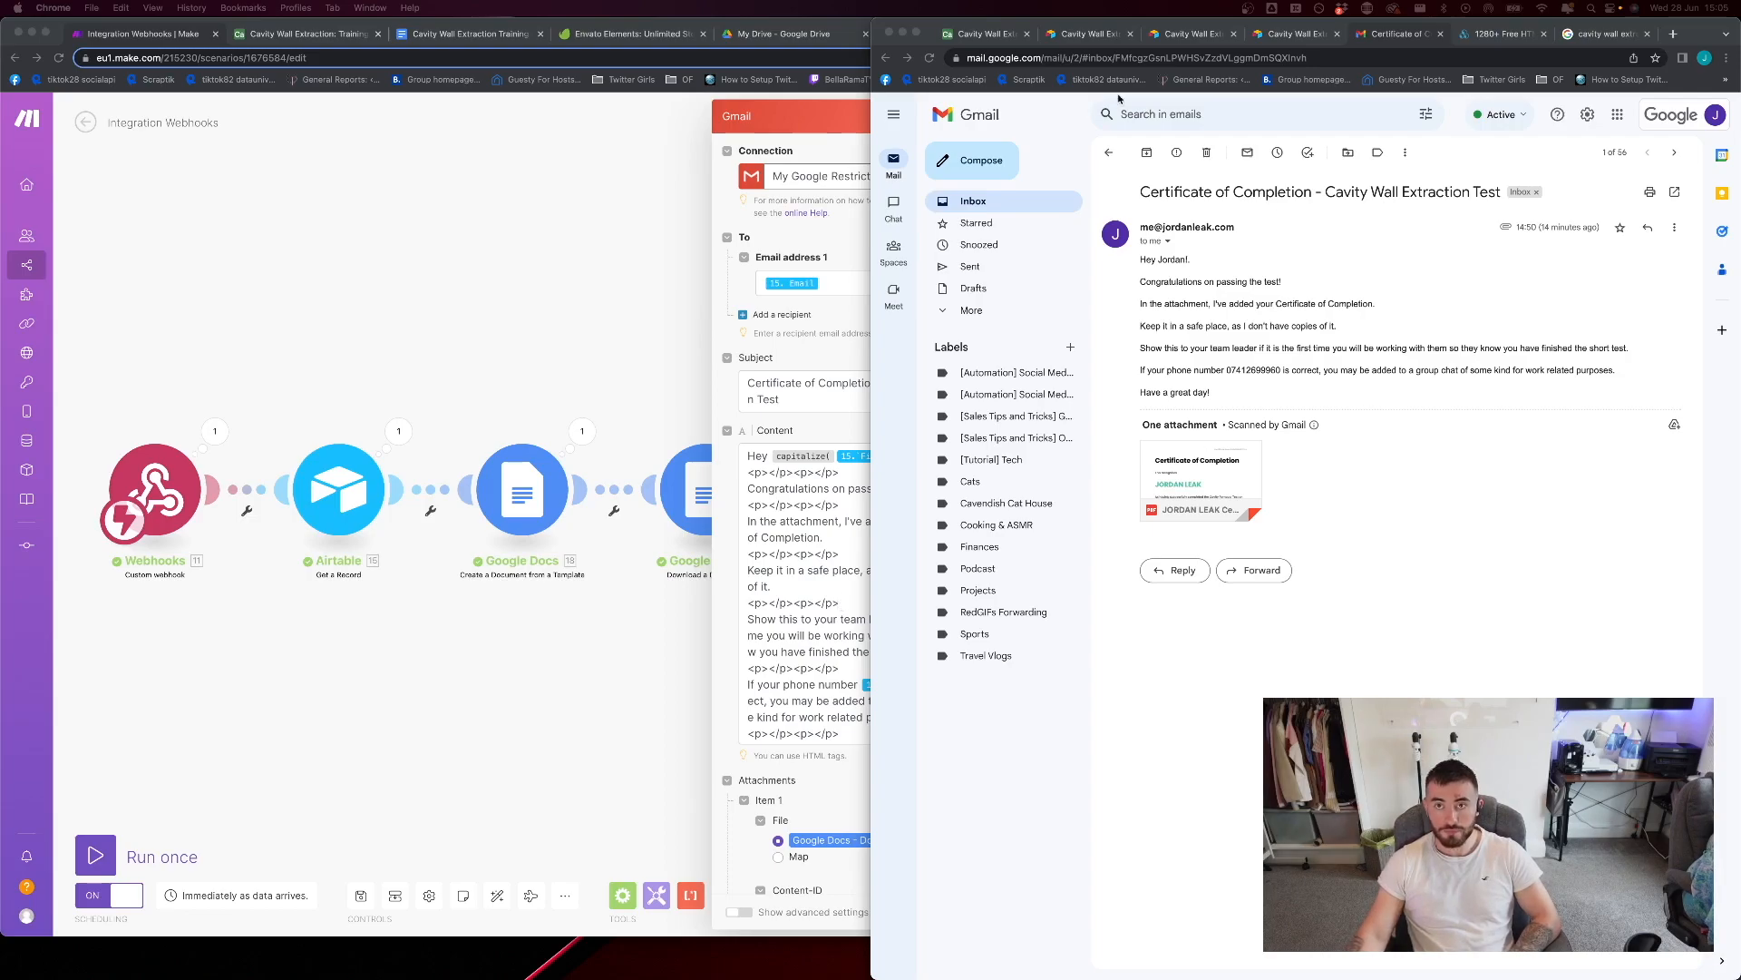
Look through the open Cavity Wall Extraction tabs and close the three already submitted form pages
{"action": "left_click", "coordinate": [997, 38]}
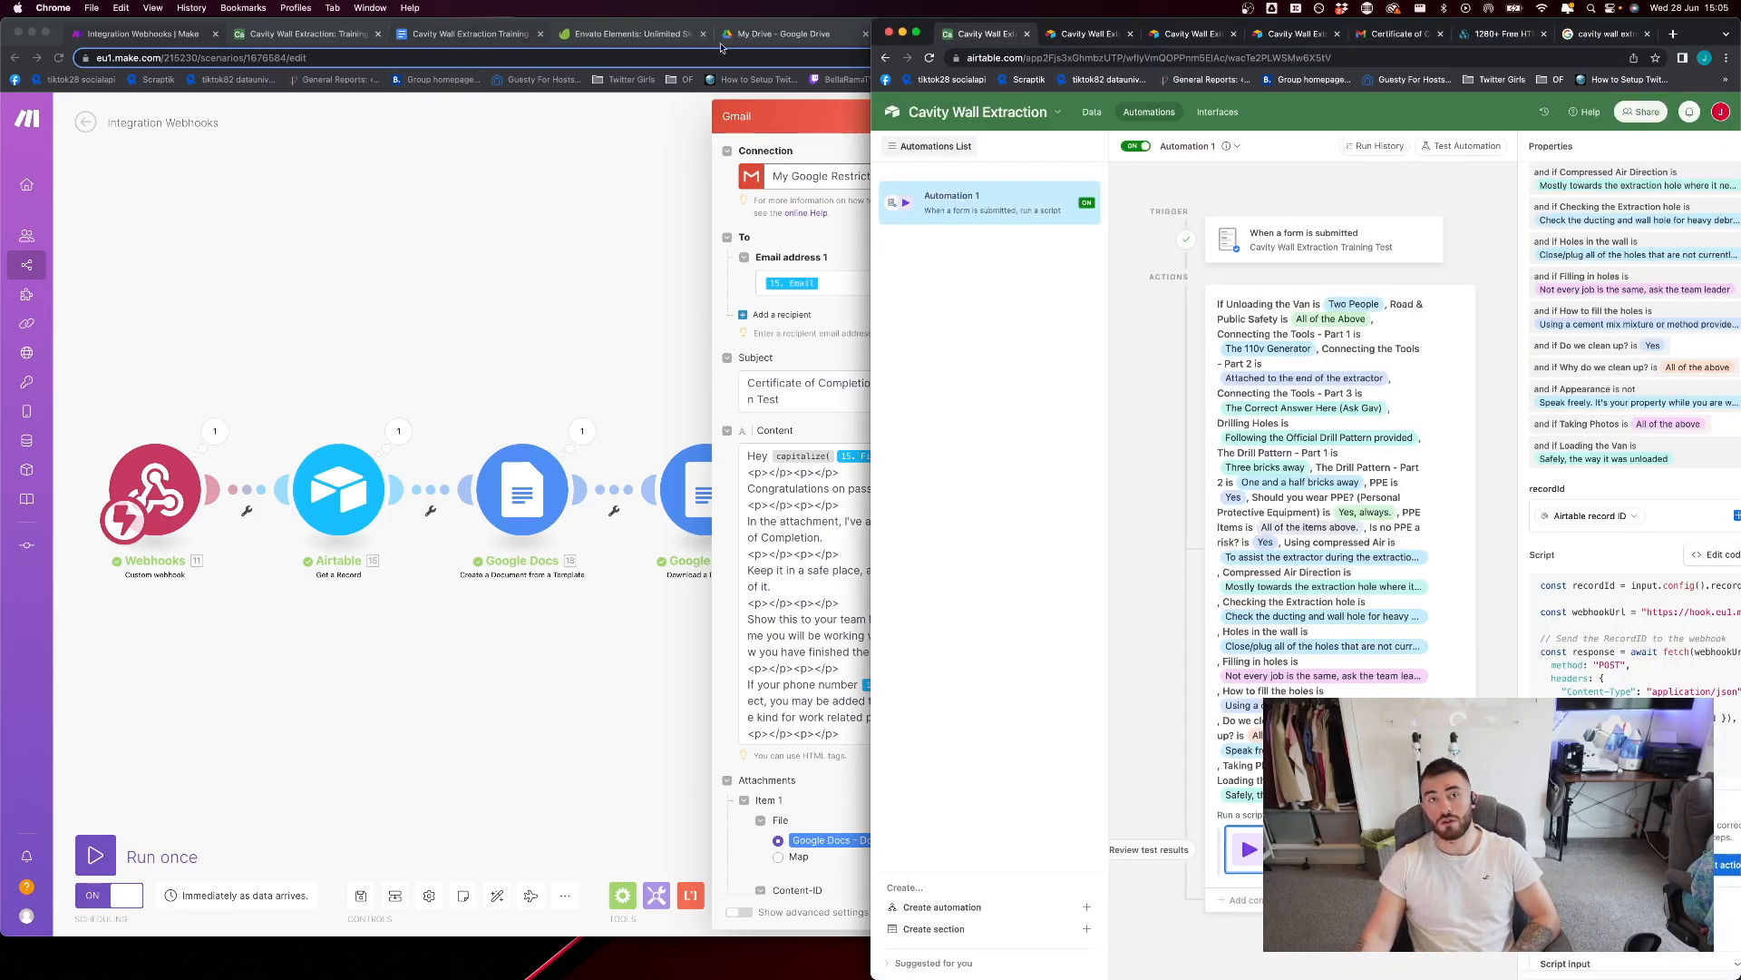
{"action": "left_click", "coordinate": [1101, 38]}
{"action": "left_click", "coordinate": [1191, 38]}
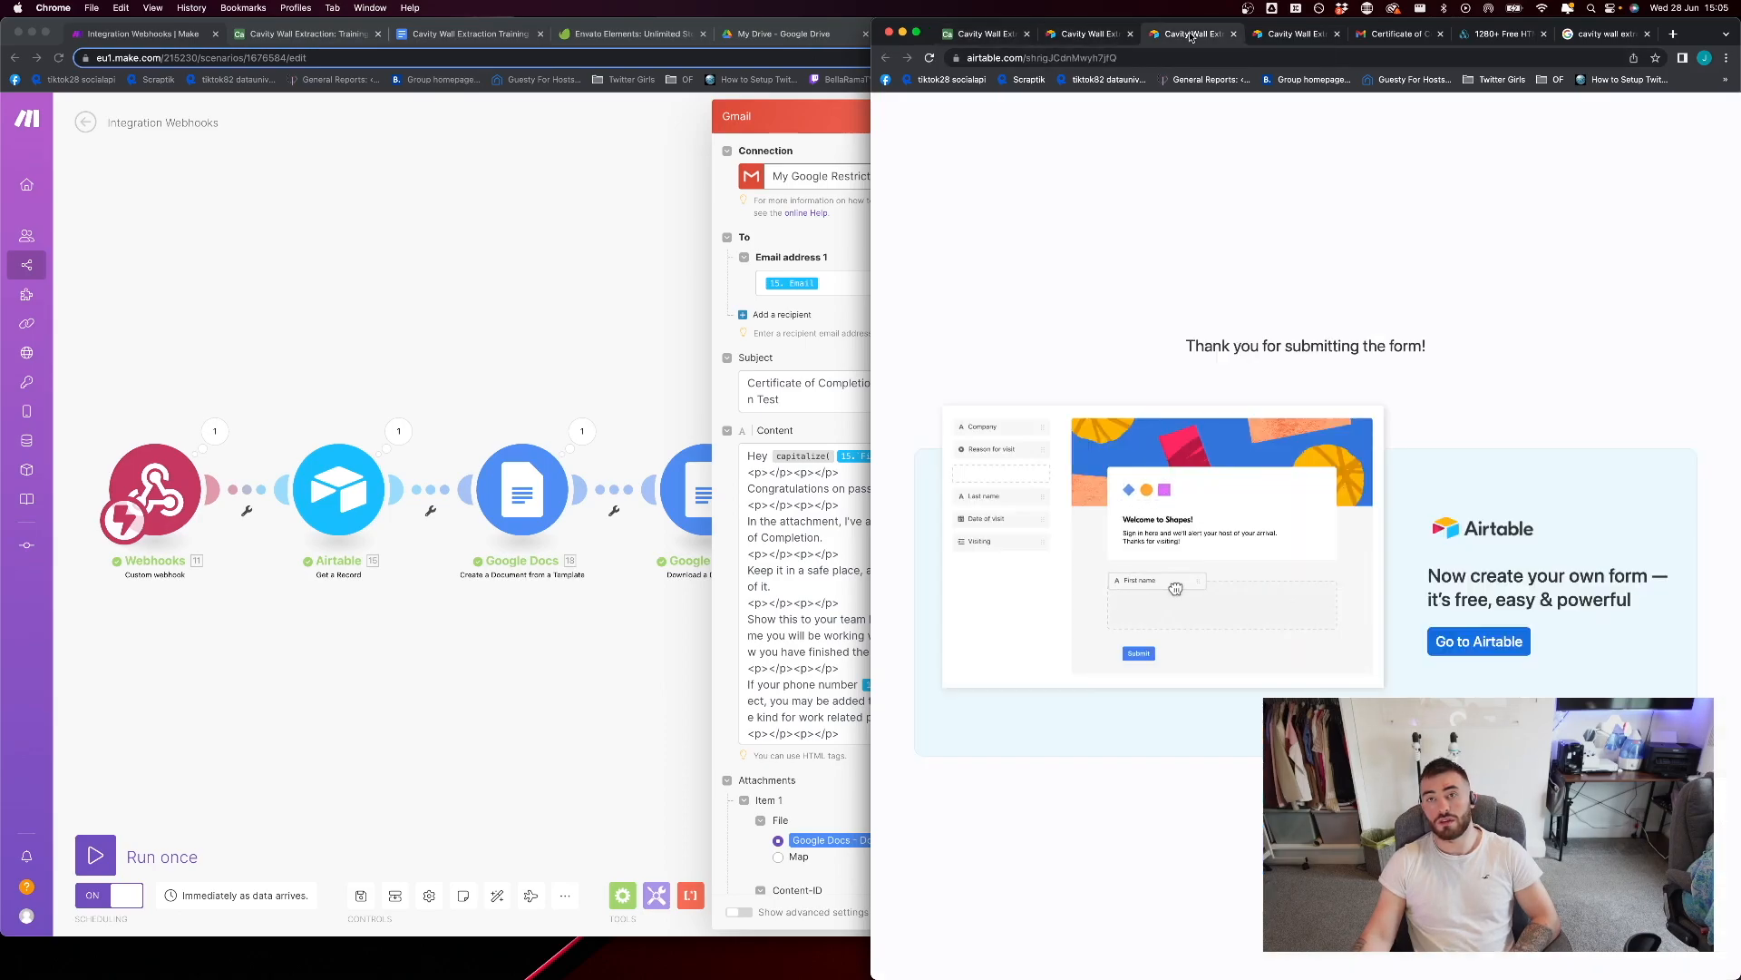
{"action": "left_click", "coordinate": [1284, 41]}
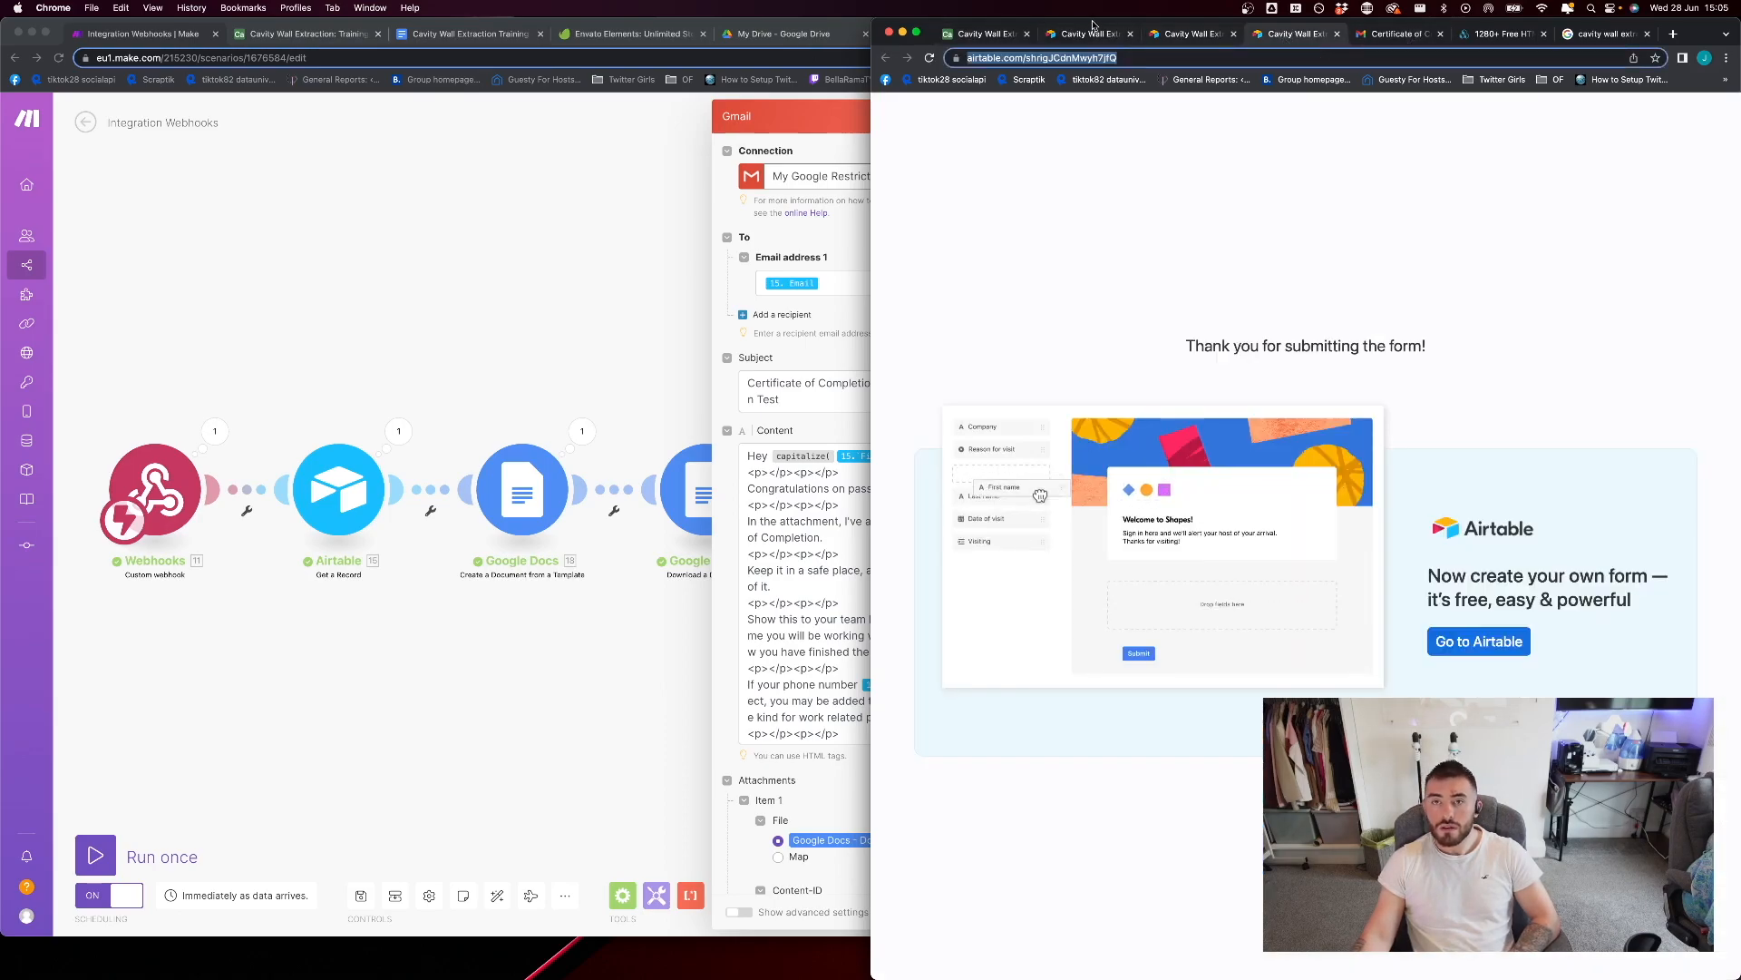
{"action": "left_click", "coordinate": [1116, 38]}
{"action": "left_click", "coordinate": [1131, 34]}
{"action": "left_click", "coordinate": [1131, 35]}
{"action": "left_click", "coordinate": [1131, 35]}
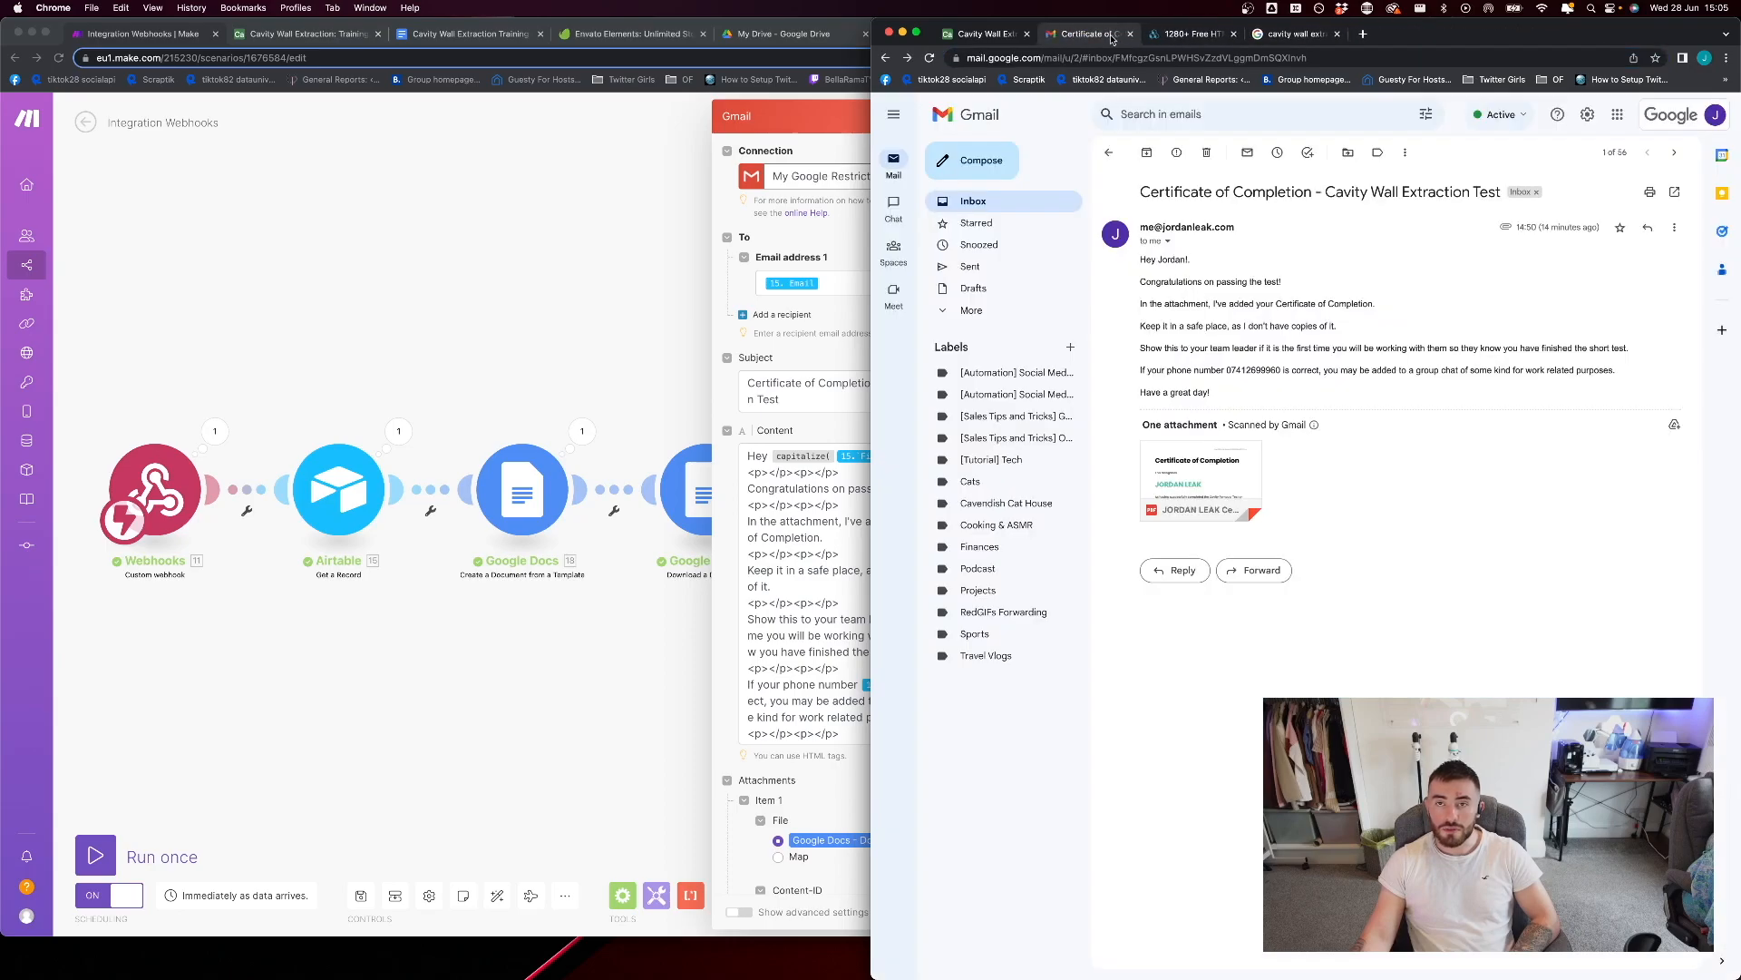
Show the data of the Cavity Wall Extraction base in Airtable and open the live Cavity Wall Extraction Training Test form
{"action": "left_click", "coordinate": [993, 36]}
{"action": "left_click", "coordinate": [1217, 111]}
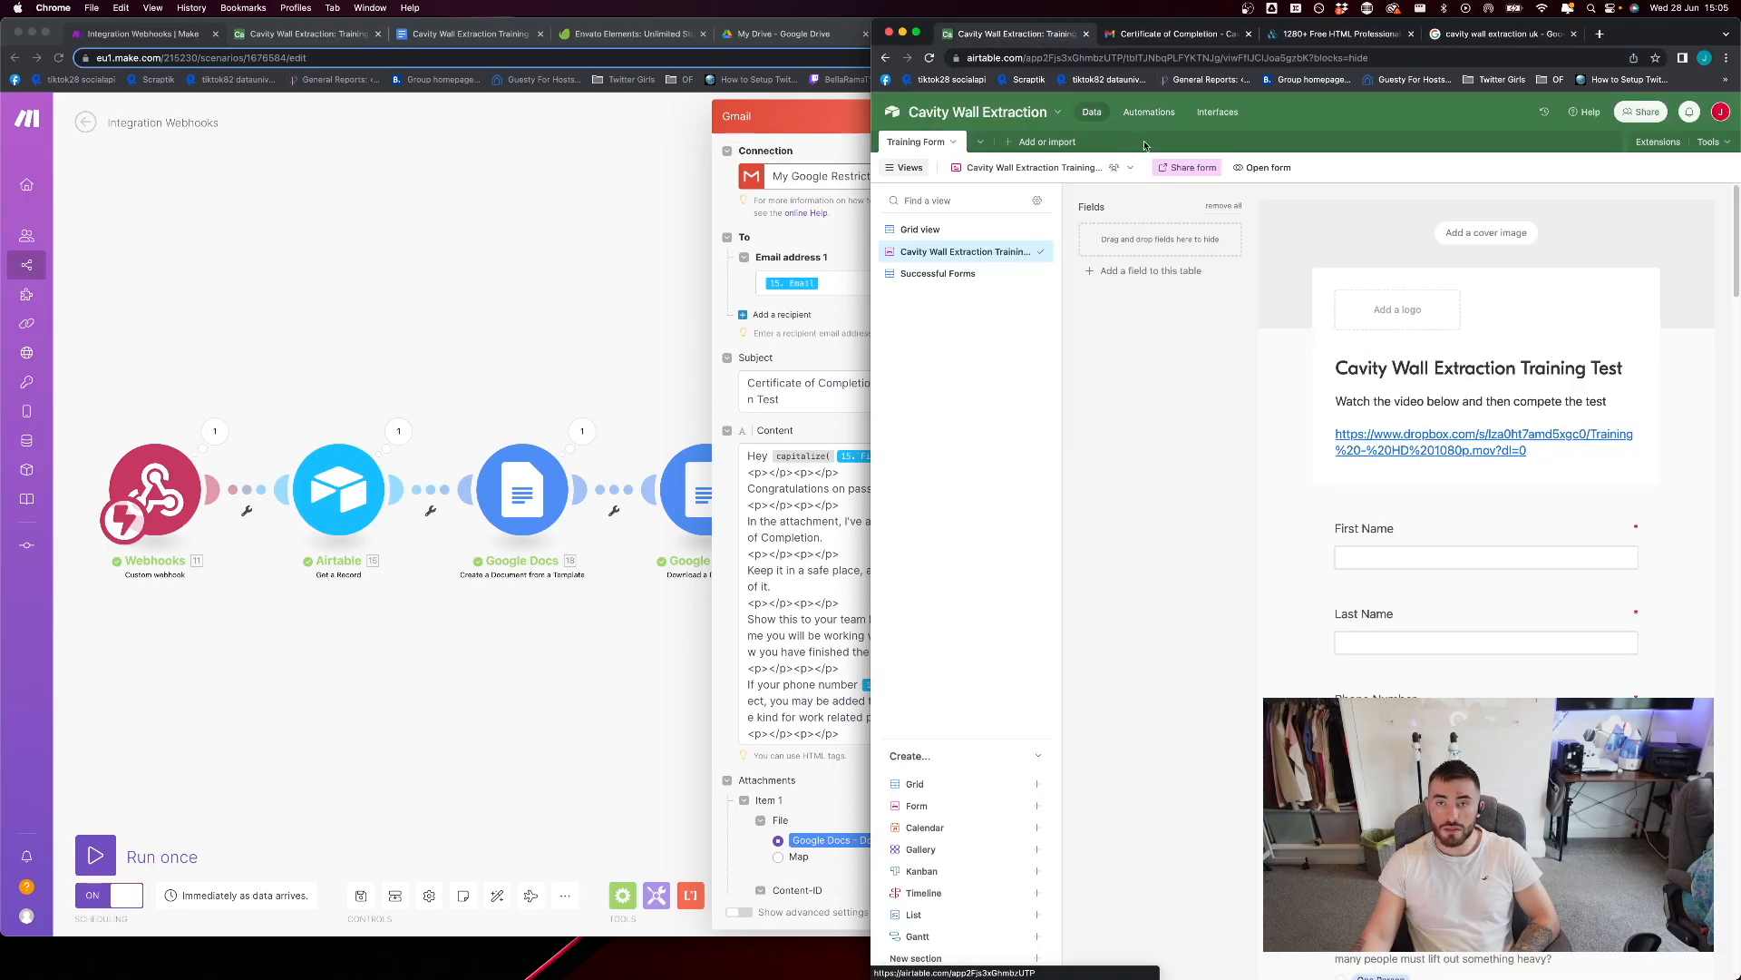
{"action": "left_click", "coordinate": [1243, 167]}
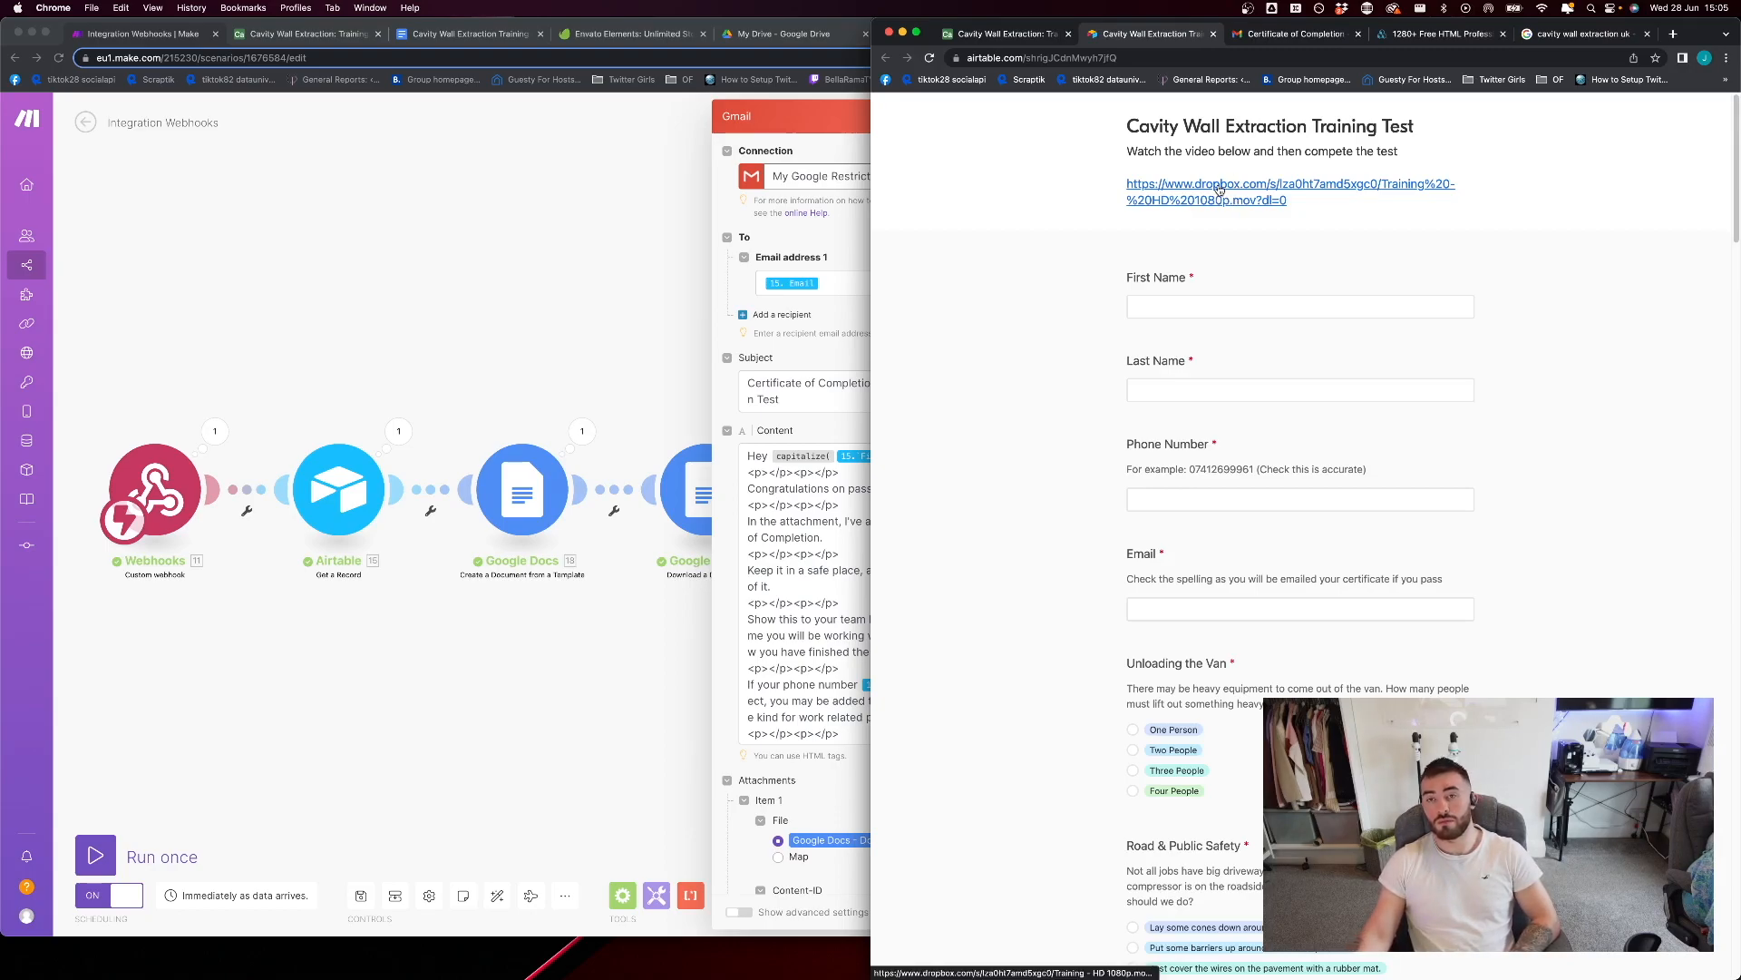
Preview the training video linked in the form, skim through it back to the start, and close it
{"action": "left_click", "coordinate": [1219, 186]}
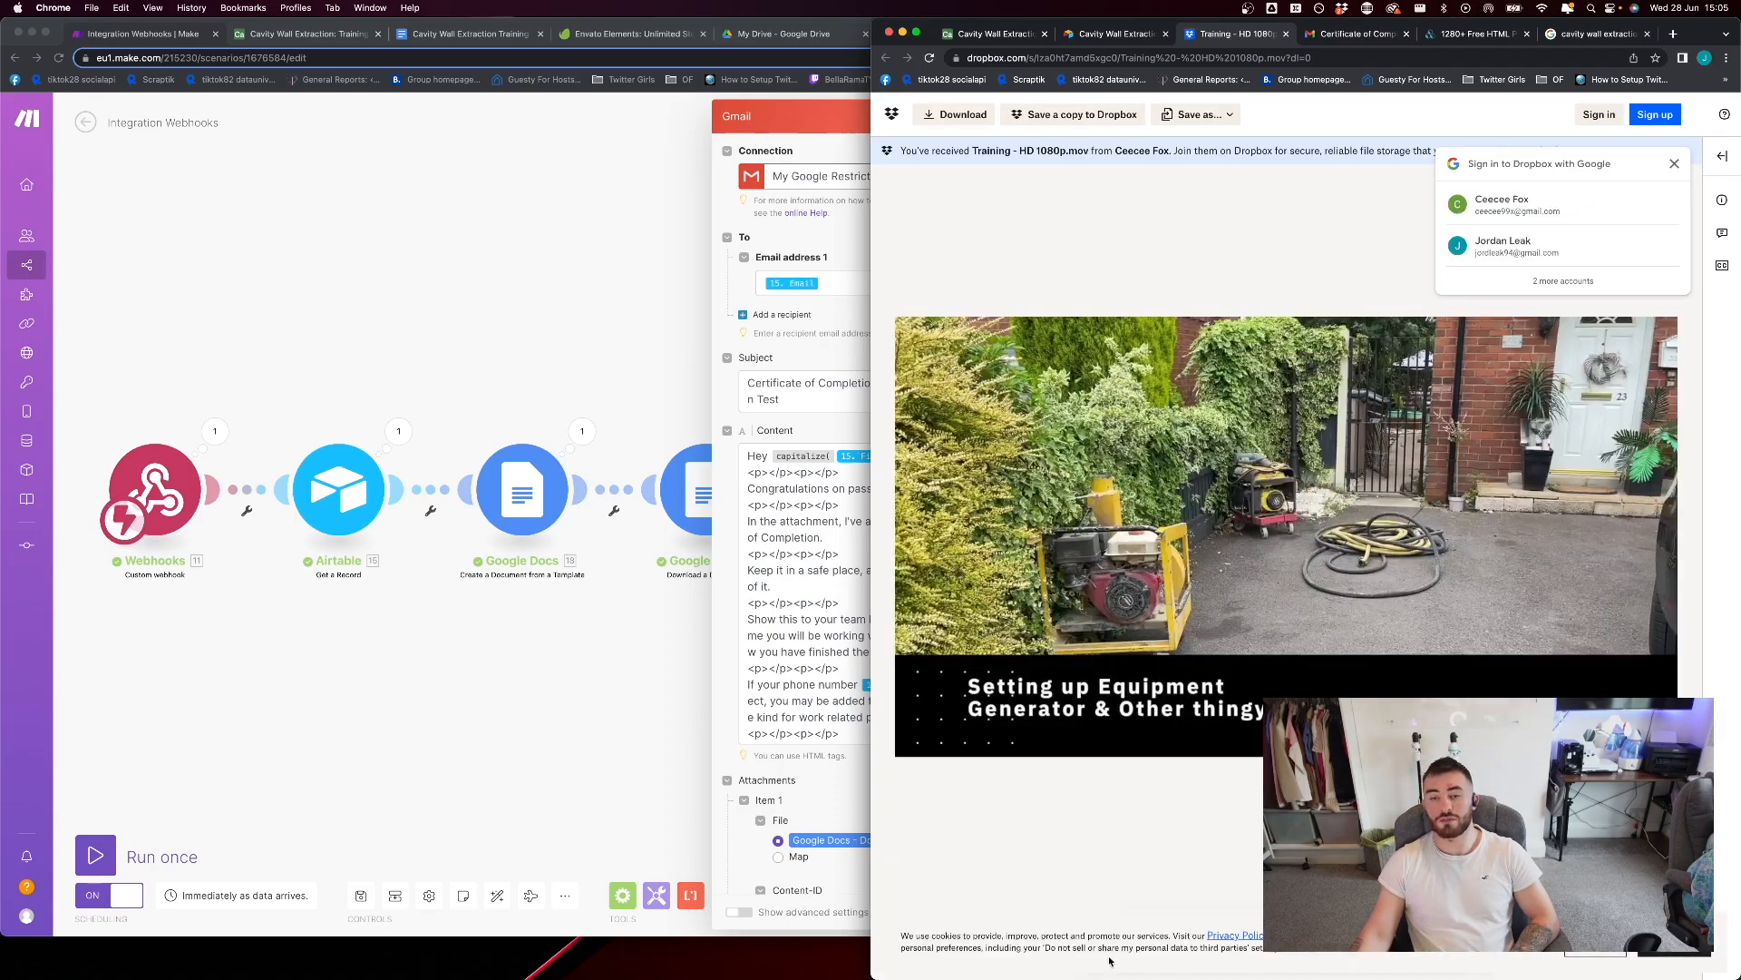
{"action": "left_click", "coordinate": [1097, 955]}
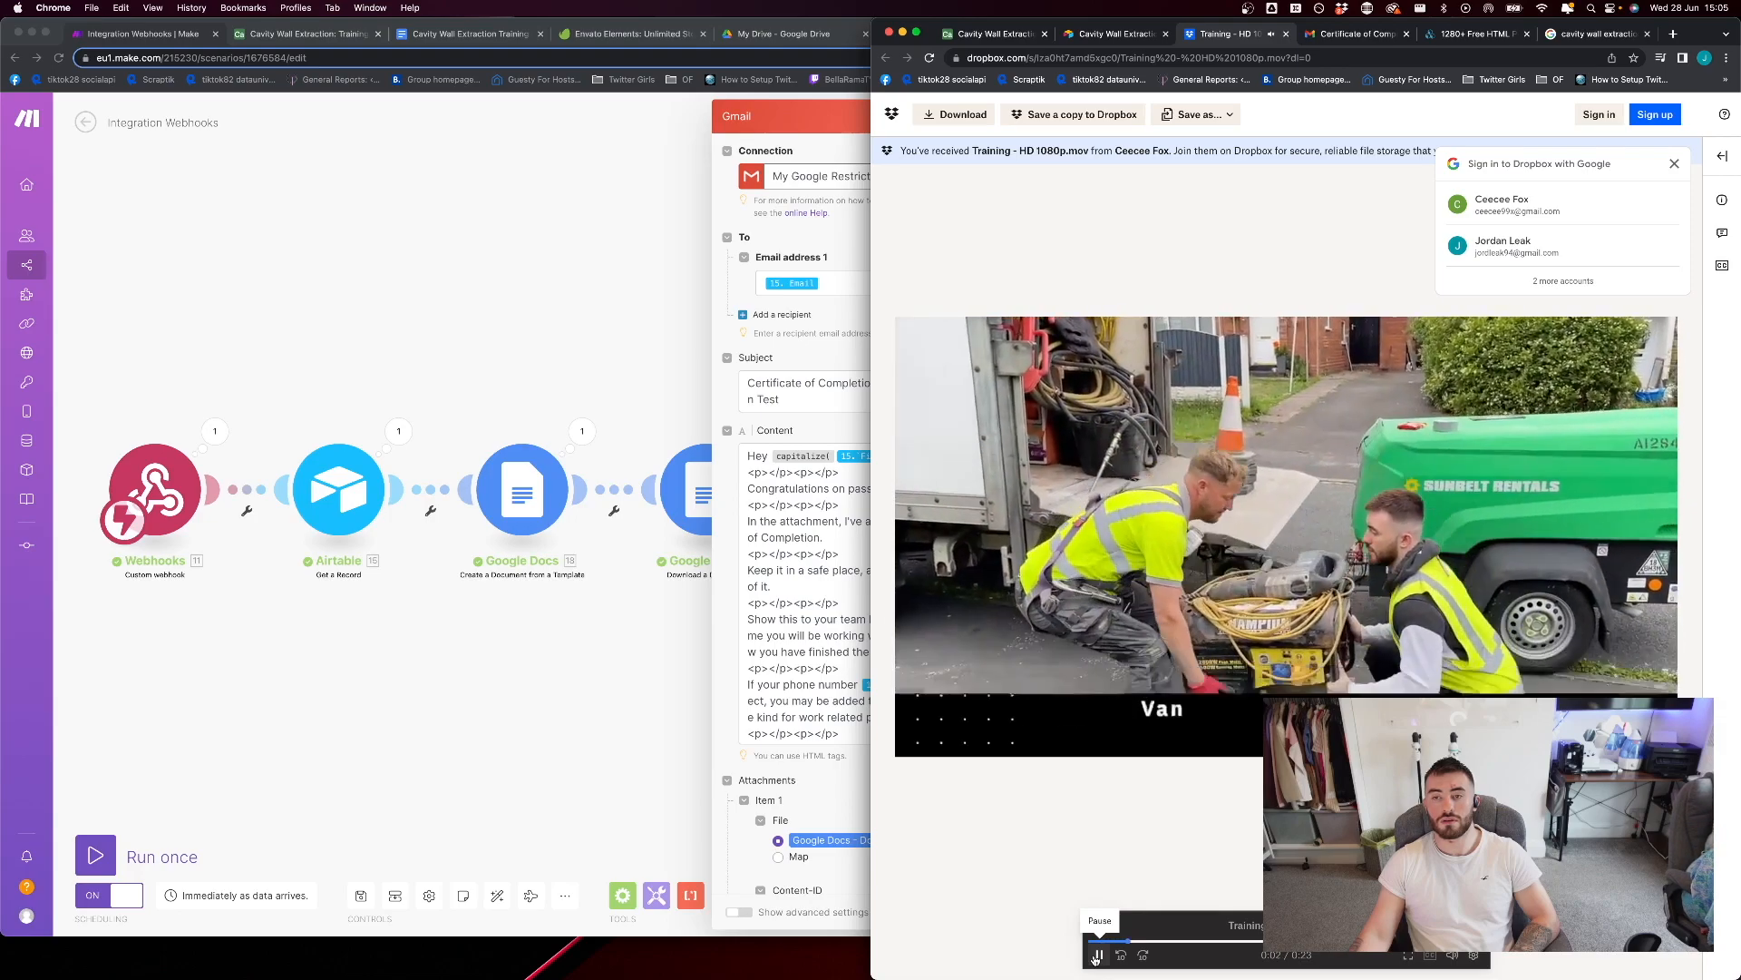
{"action": "left_click", "coordinate": [1098, 956]}
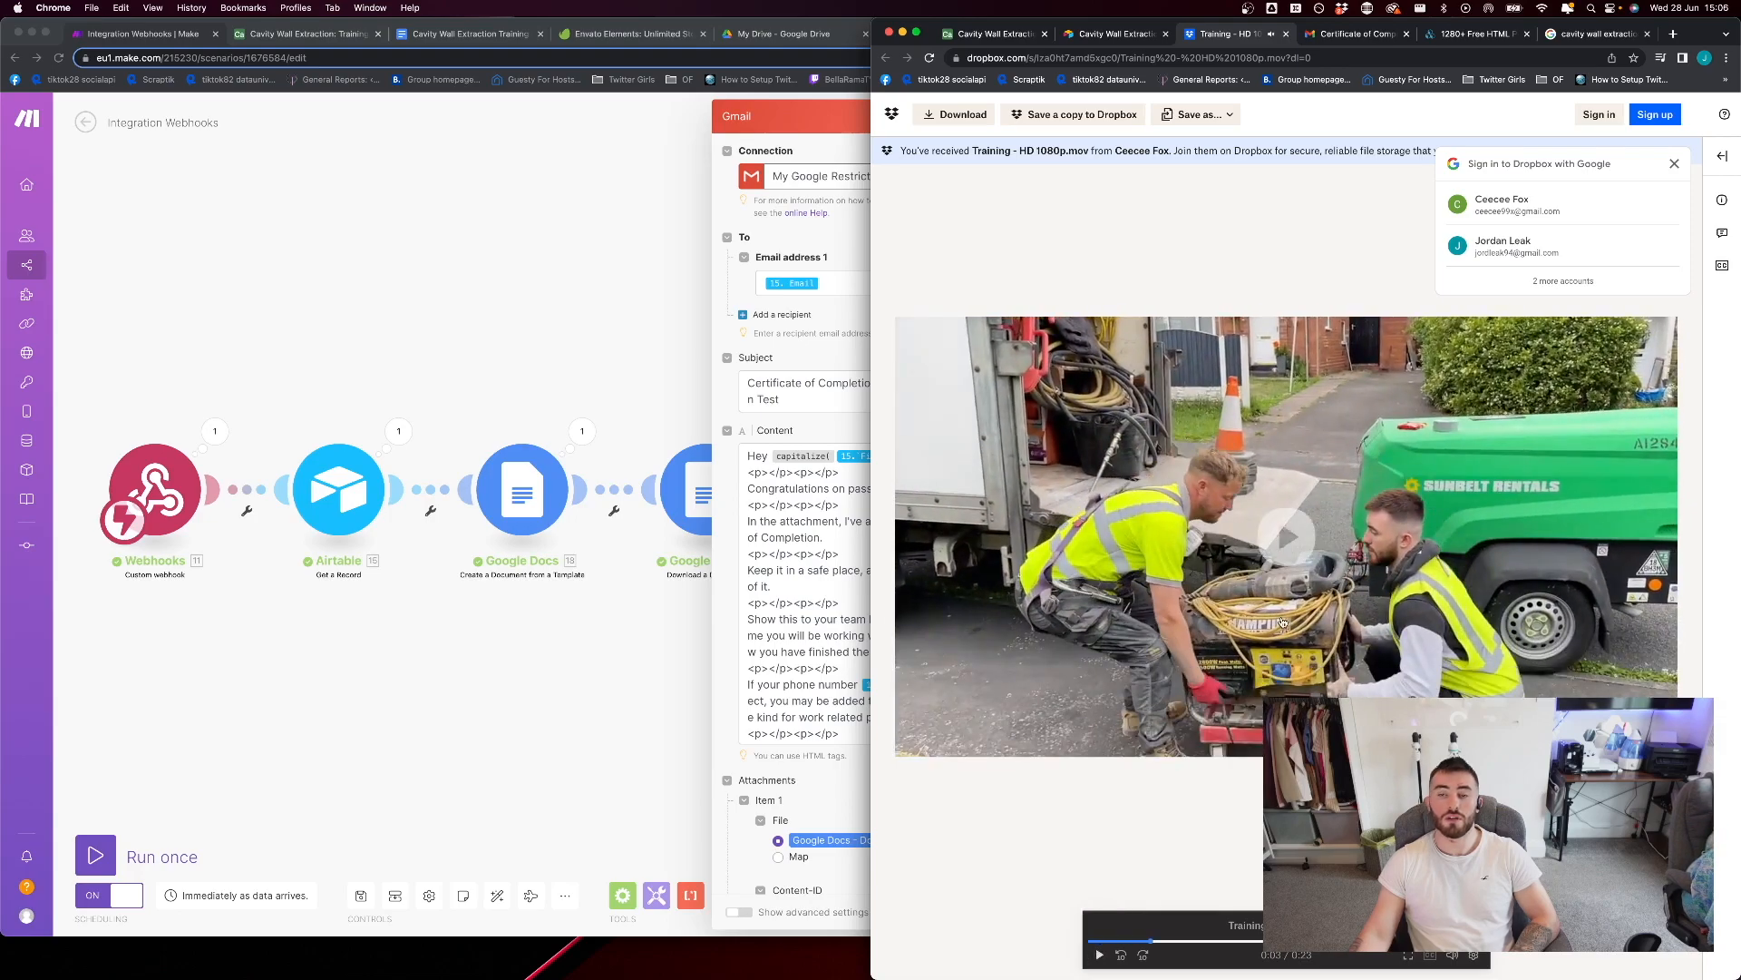
{"action": "left_click", "coordinate": [1219, 943]}
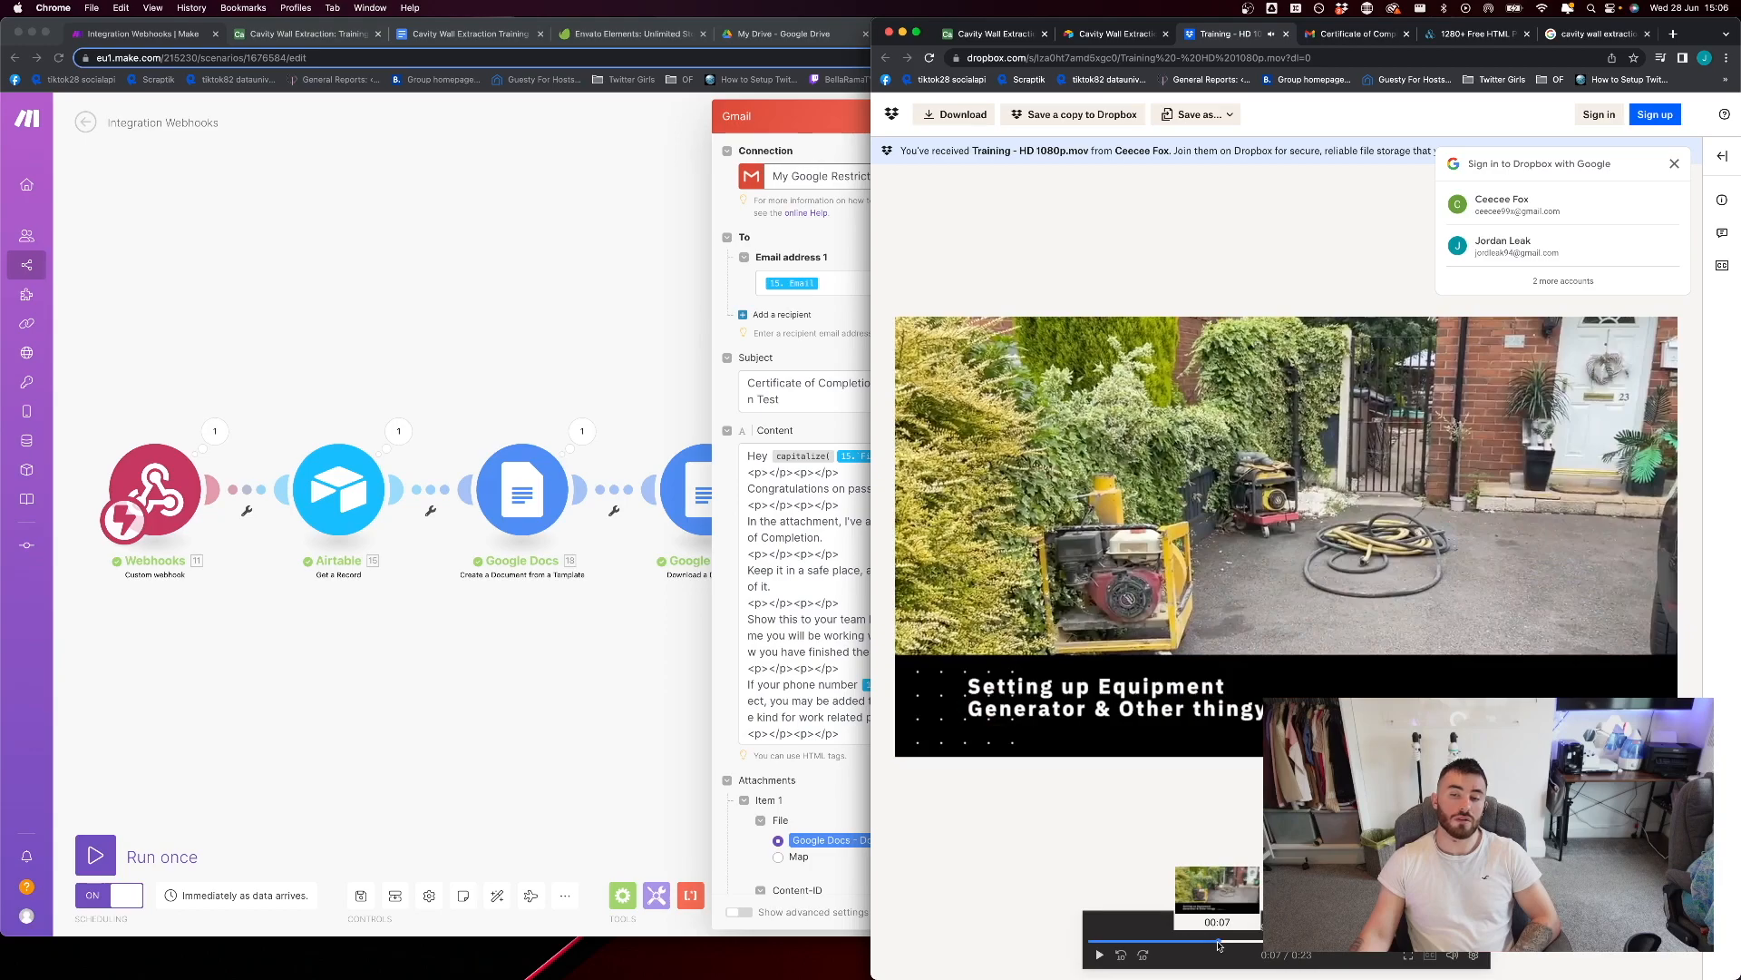
{"action": "mouse_move", "coordinate": [1219, 946]}
{"action": "left_mouse_down"}
{"action": "mouse_move", "coordinate": [1473, 948]}
{"action": "mouse_move", "coordinate": [1102, 948]}
{"action": "mouse_move", "coordinate": [1141, 949]}
{"action": "left_mouse_up"}
{"action": "left_click", "coordinate": [1142, 952]}
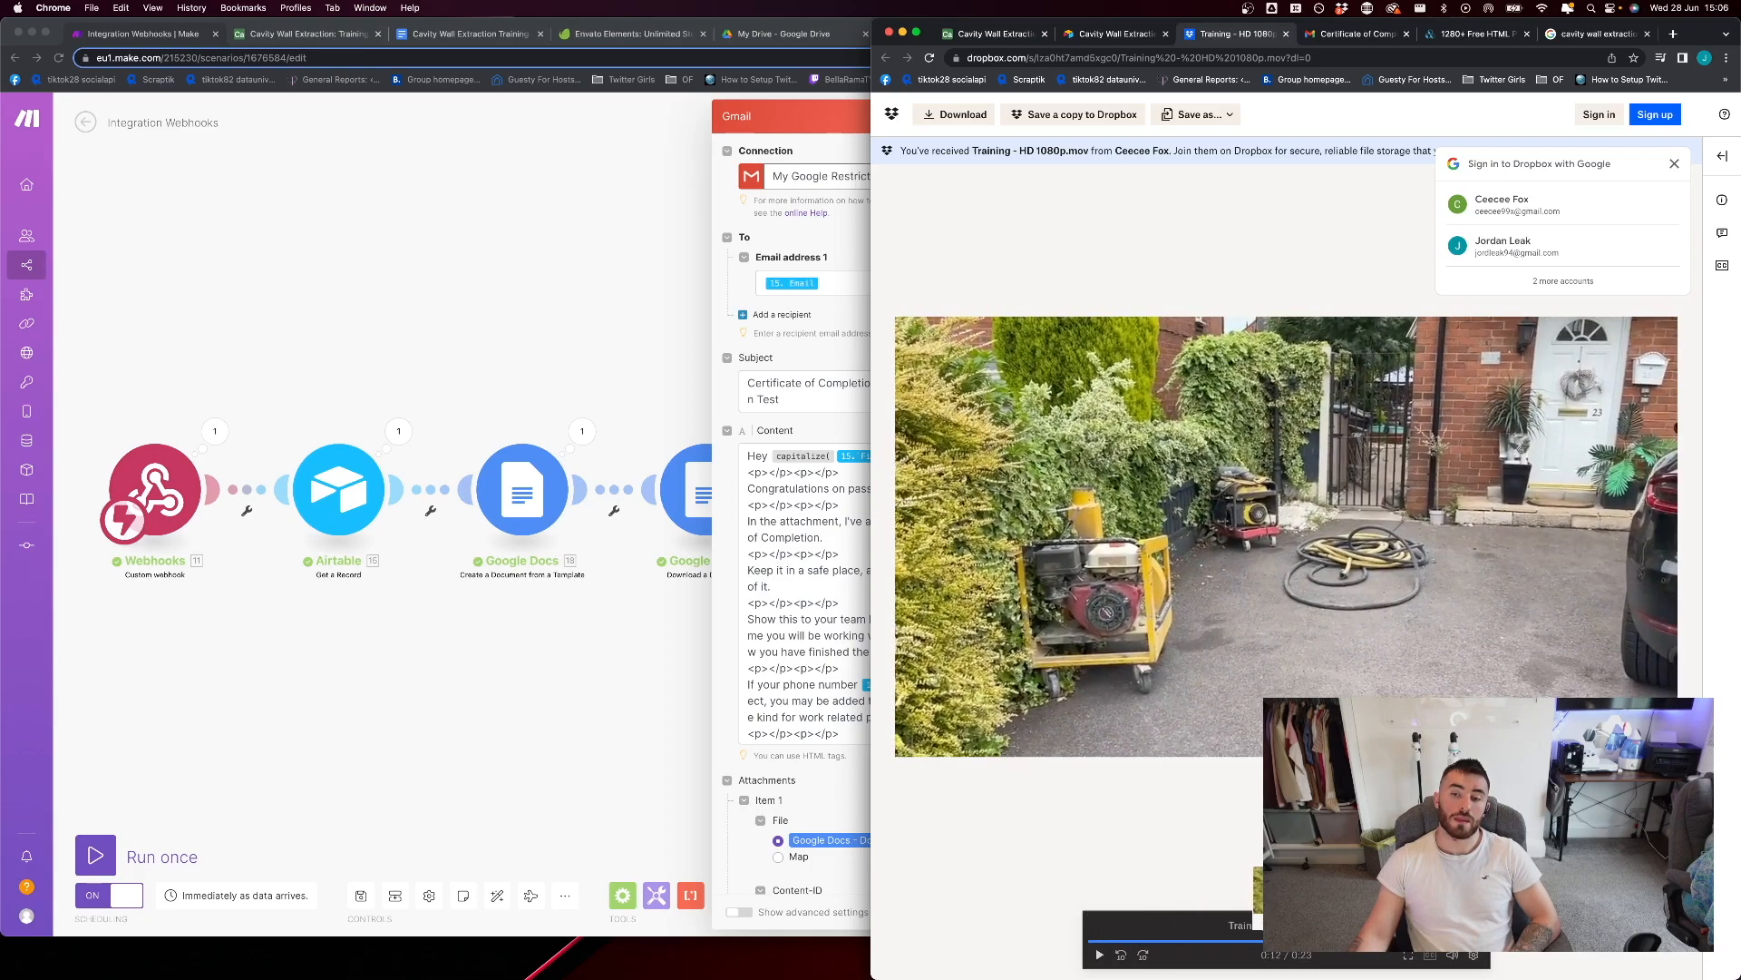
{"action": "left_click_drag", "start_coordinate": [1319, 943], "coordinate": [1091, 944]}
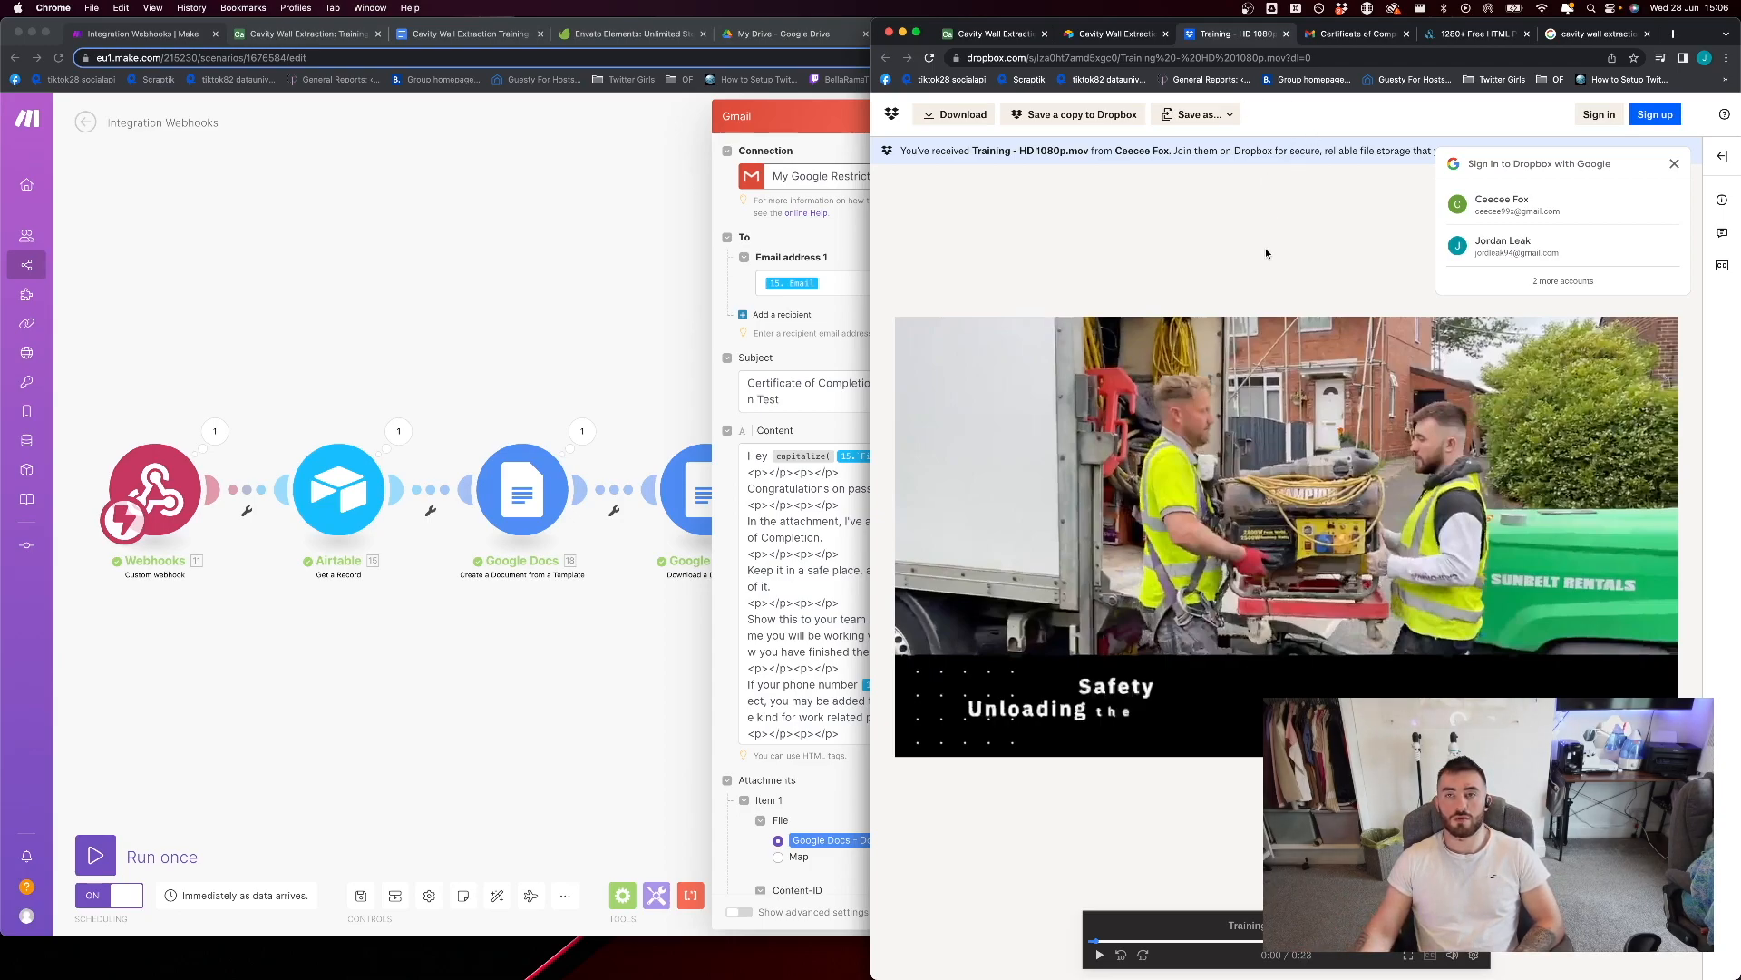
{"action": "left_click", "coordinate": [1674, 165]}
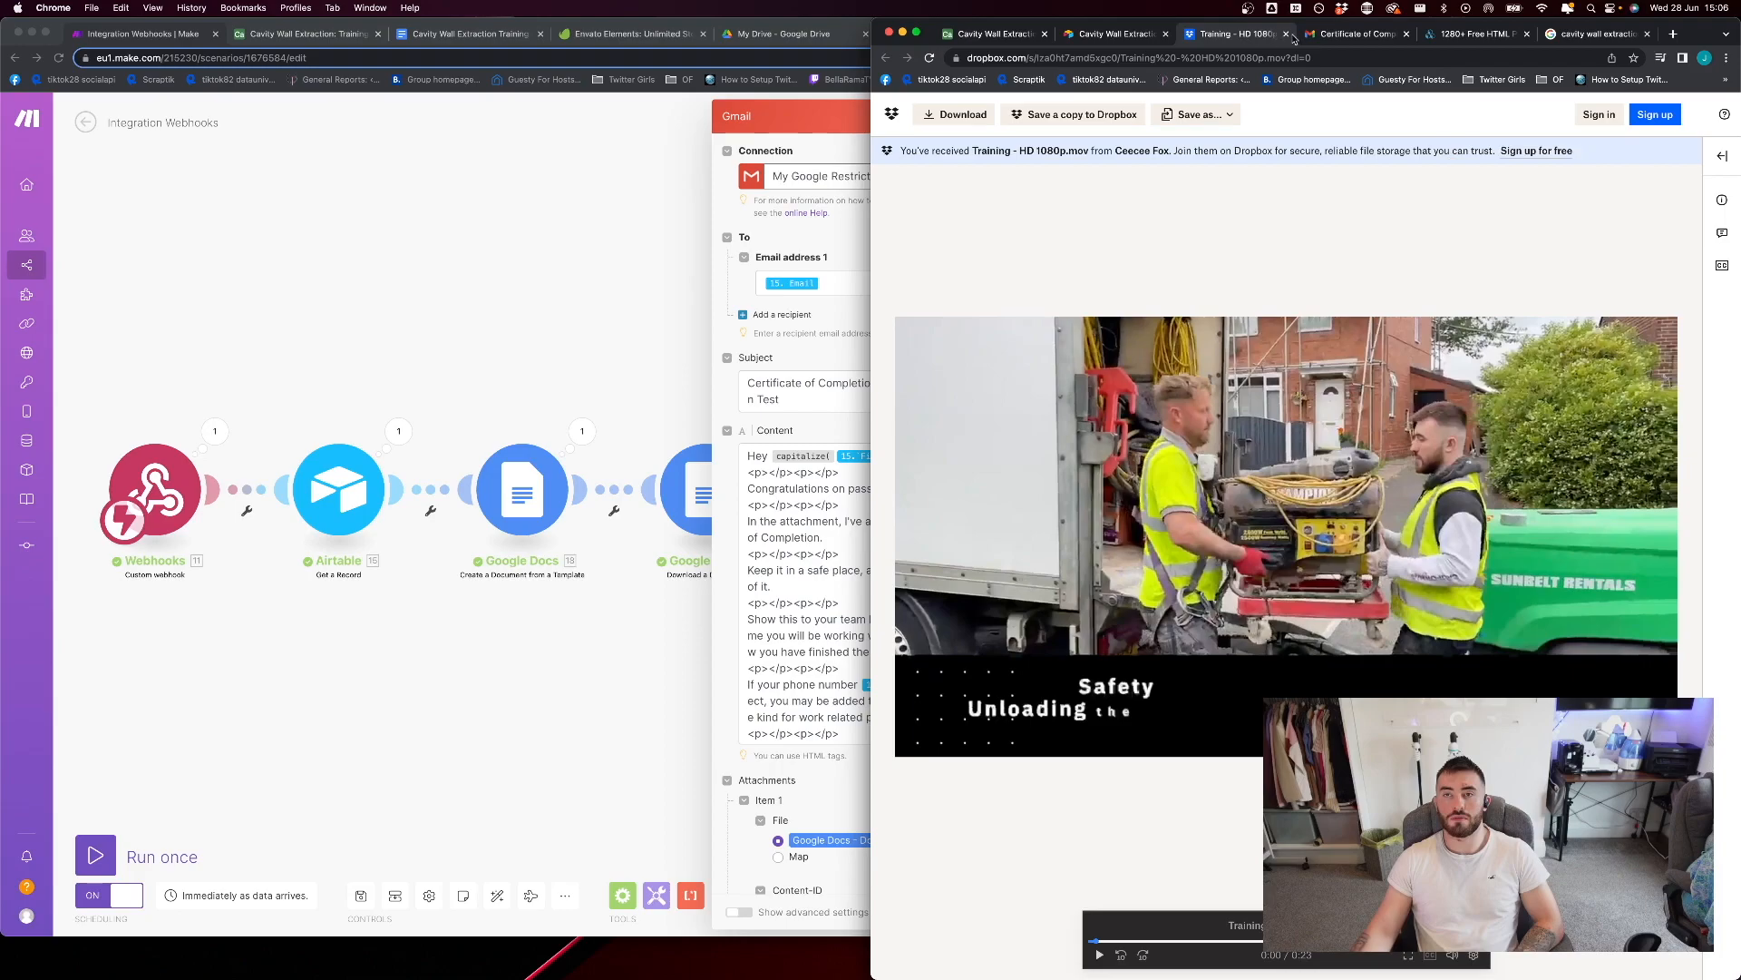
{"action": "left_click", "coordinate": [1287, 34]}
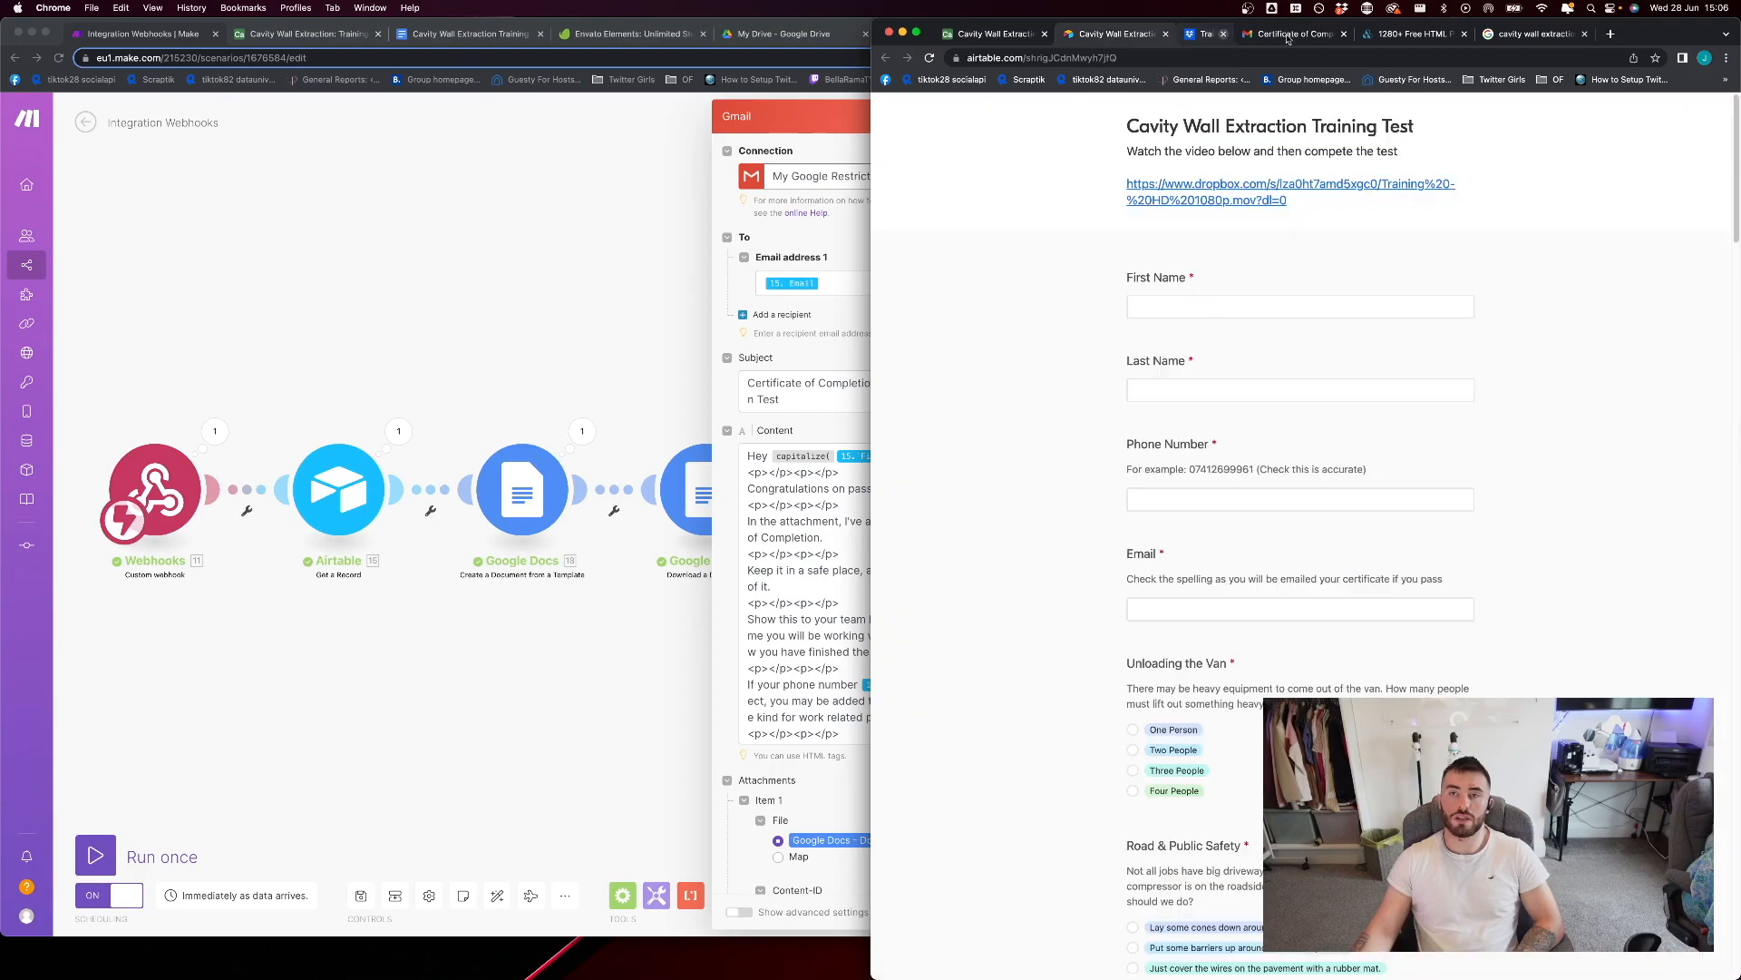
Review the training test form's fields and questions from First Name down to Loading the Van
{"action": "left_click", "coordinate": [1192, 308]}
{"action": "scroll", "coordinate": [1136, 544], "scroll_direction": "down", "scroll_amount": 20}
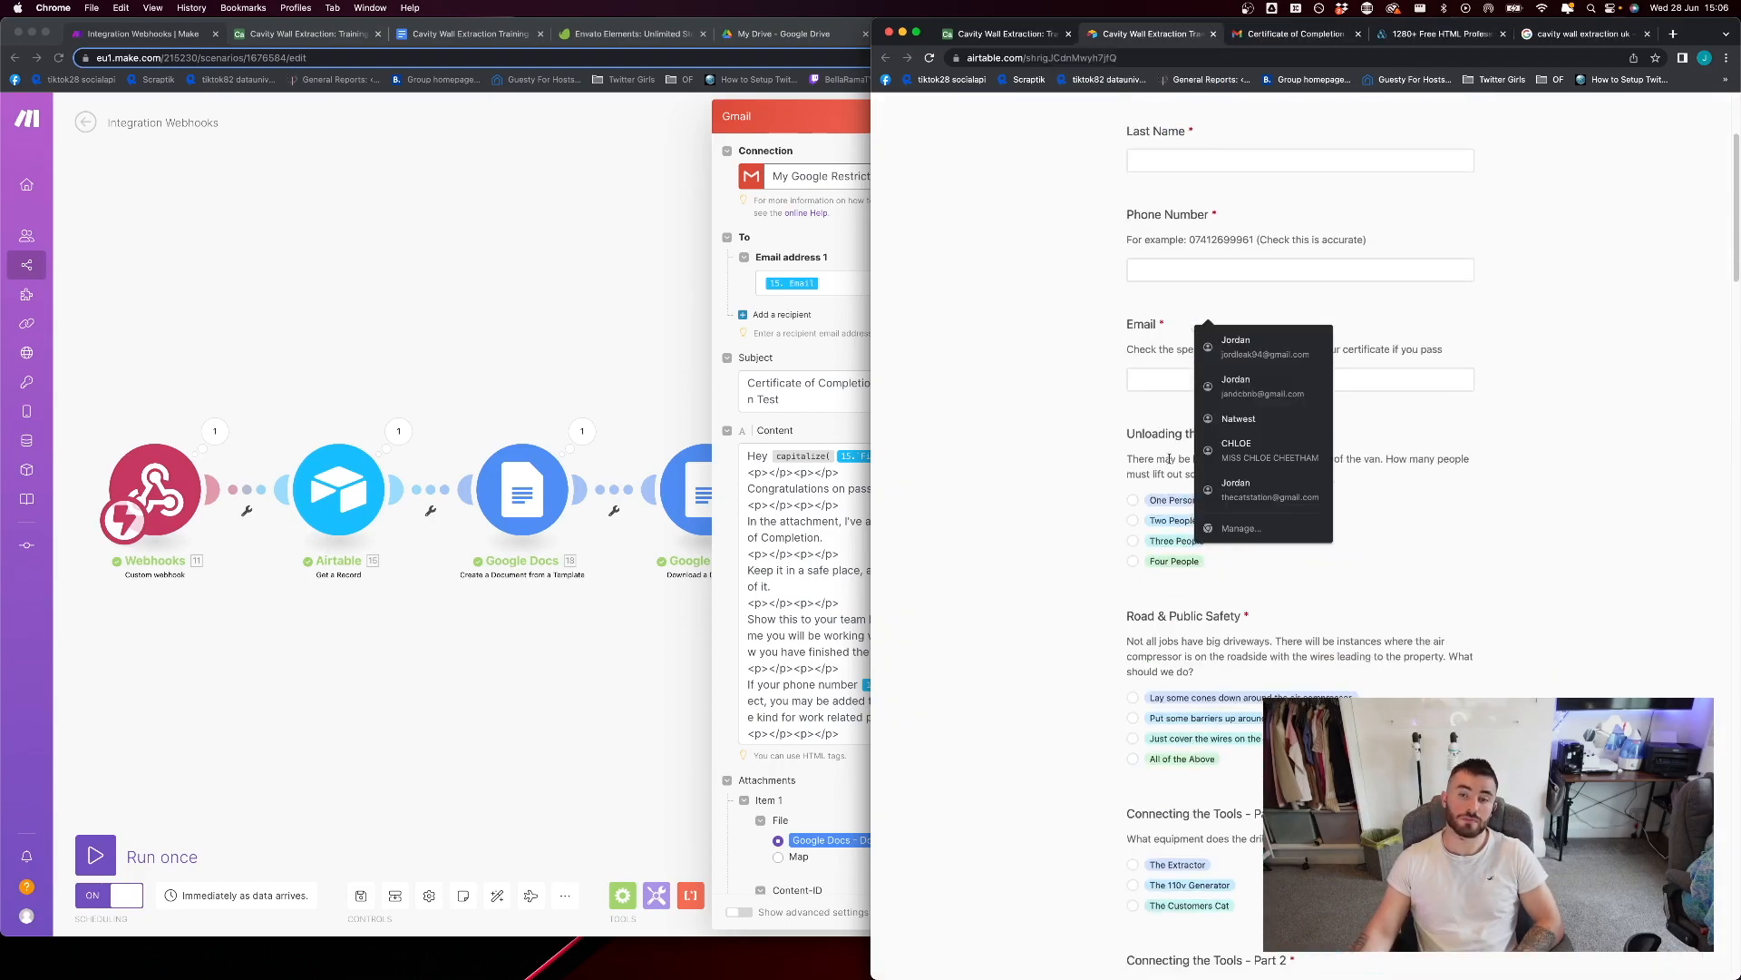
{"action": "scroll", "coordinate": [1136, 545], "scroll_direction": "down", "scroll_amount": 15}
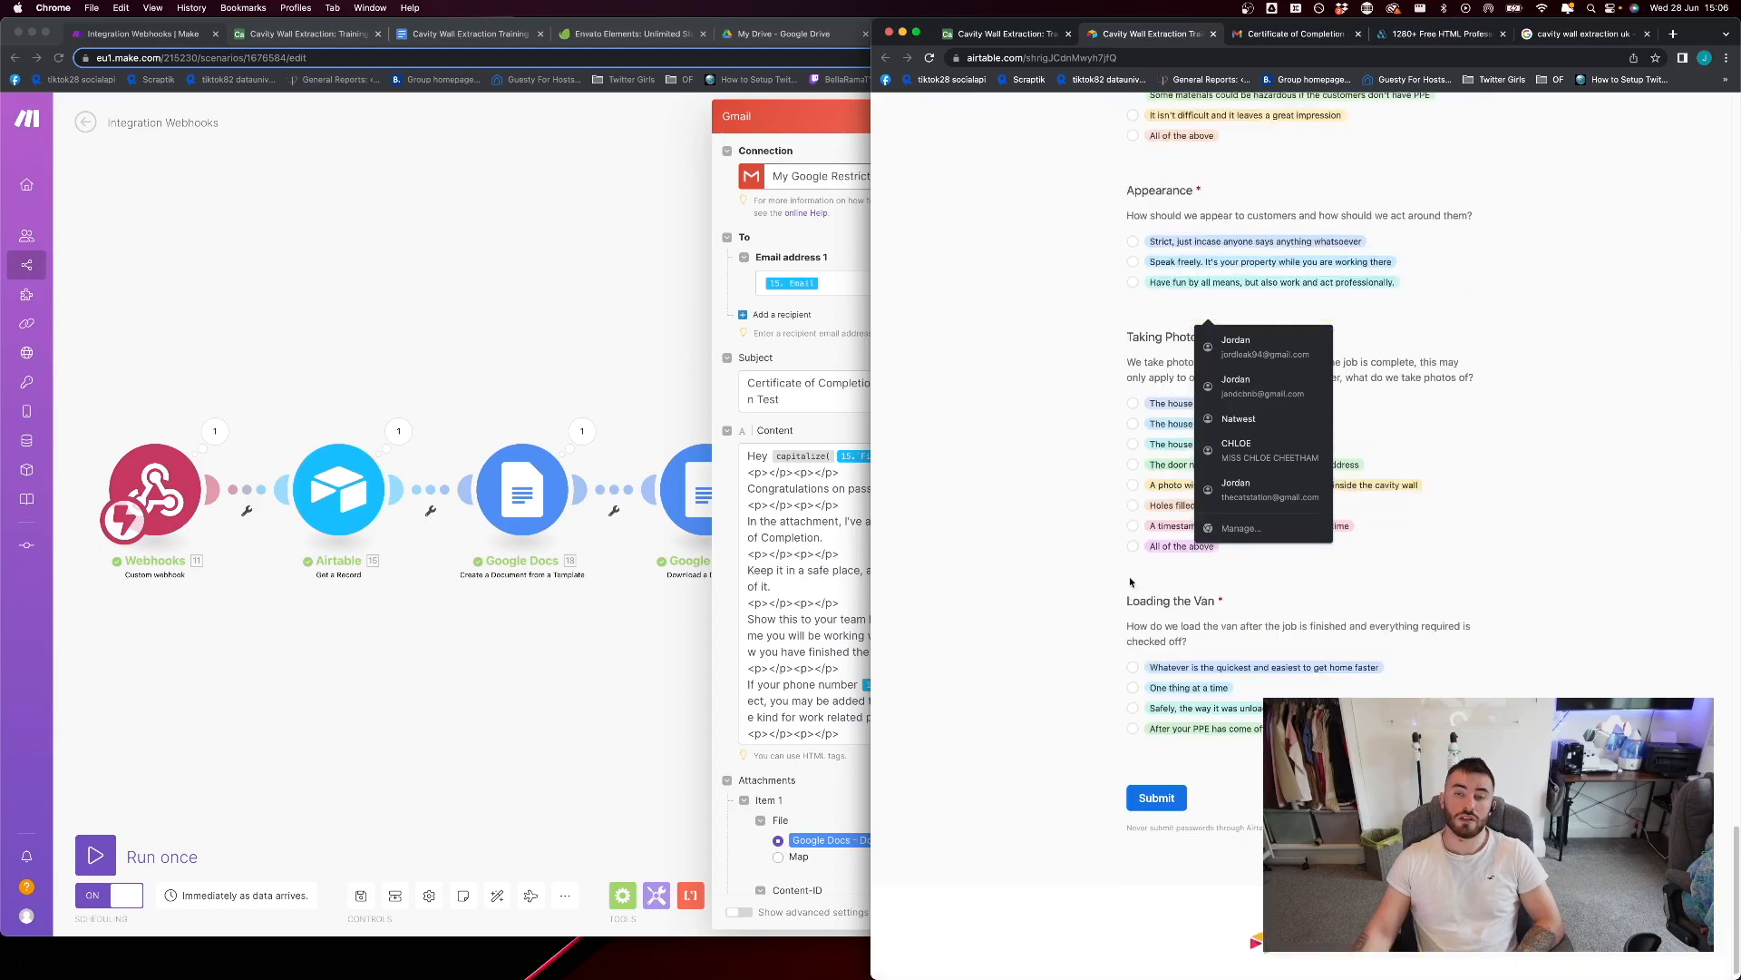
{"action": "left_click", "coordinate": [1057, 665]}
{"action": "scroll", "coordinate": [1058, 666], "scroll_direction": "up", "scroll_amount": 15}
{"action": "scroll", "coordinate": [1057, 665], "scroll_direction": "up", "scroll_amount": 20}
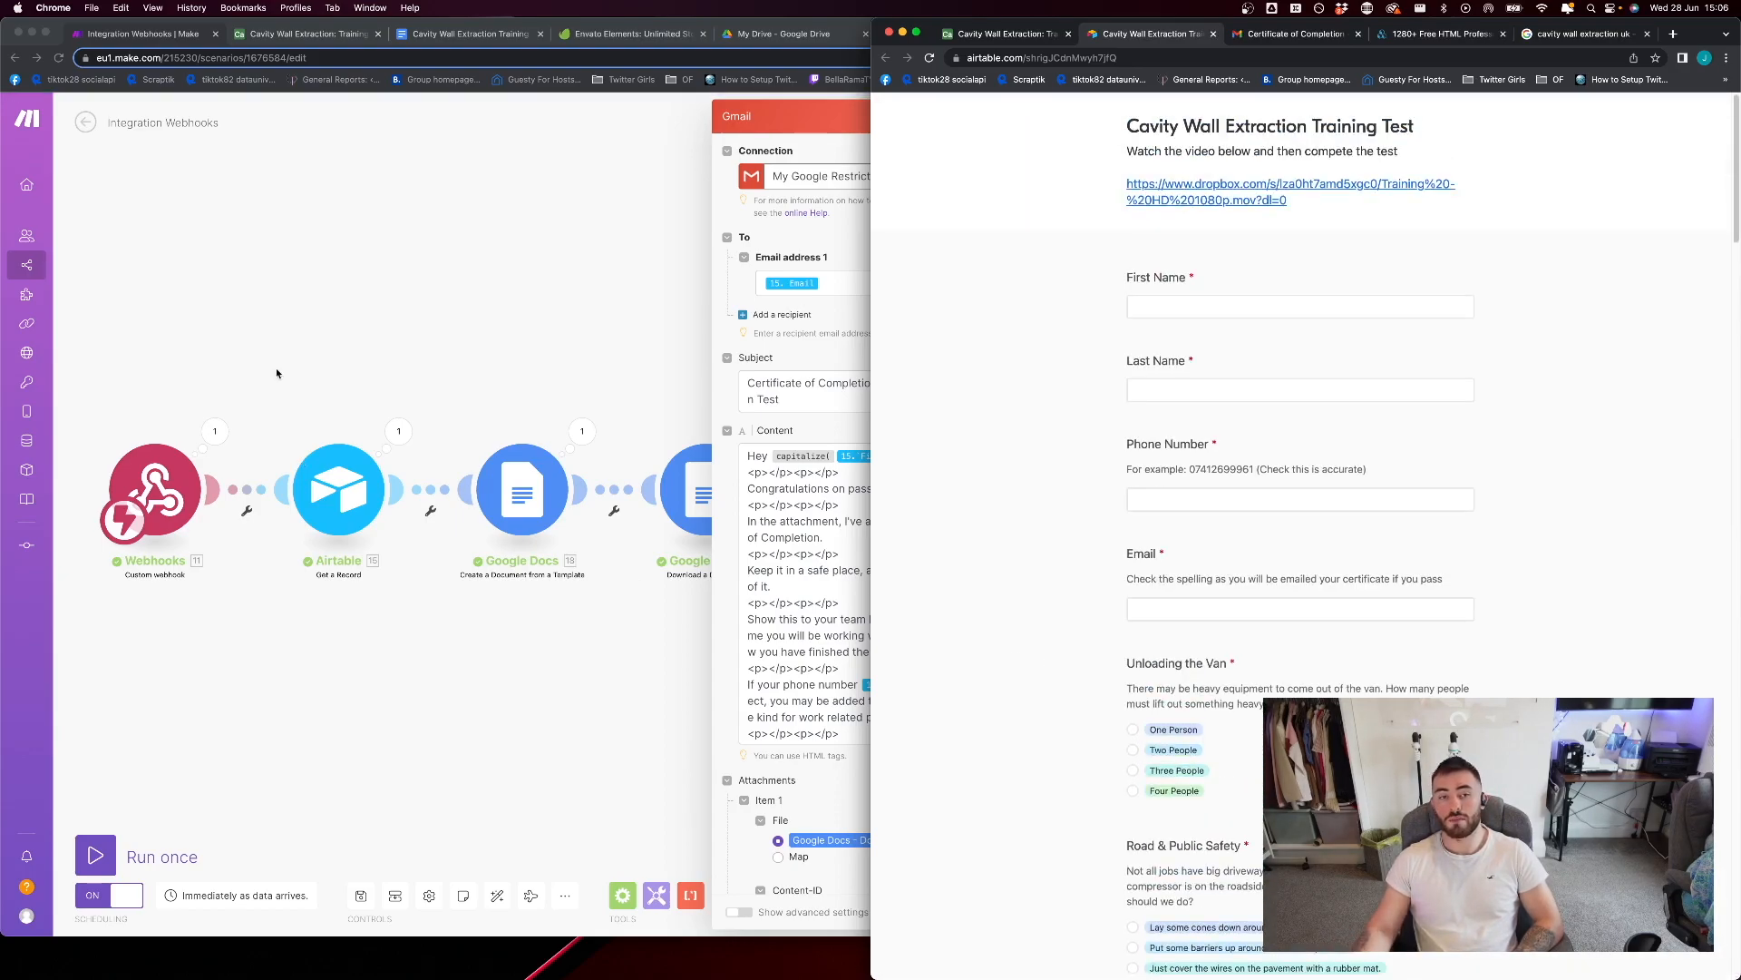
Close the Gmail module's settings in Make, save the Integration Webhooks scenario and return to its overview
{"action": "left_click", "coordinate": [286, 276]}
{"action": "left_click", "coordinate": [462, 200]}
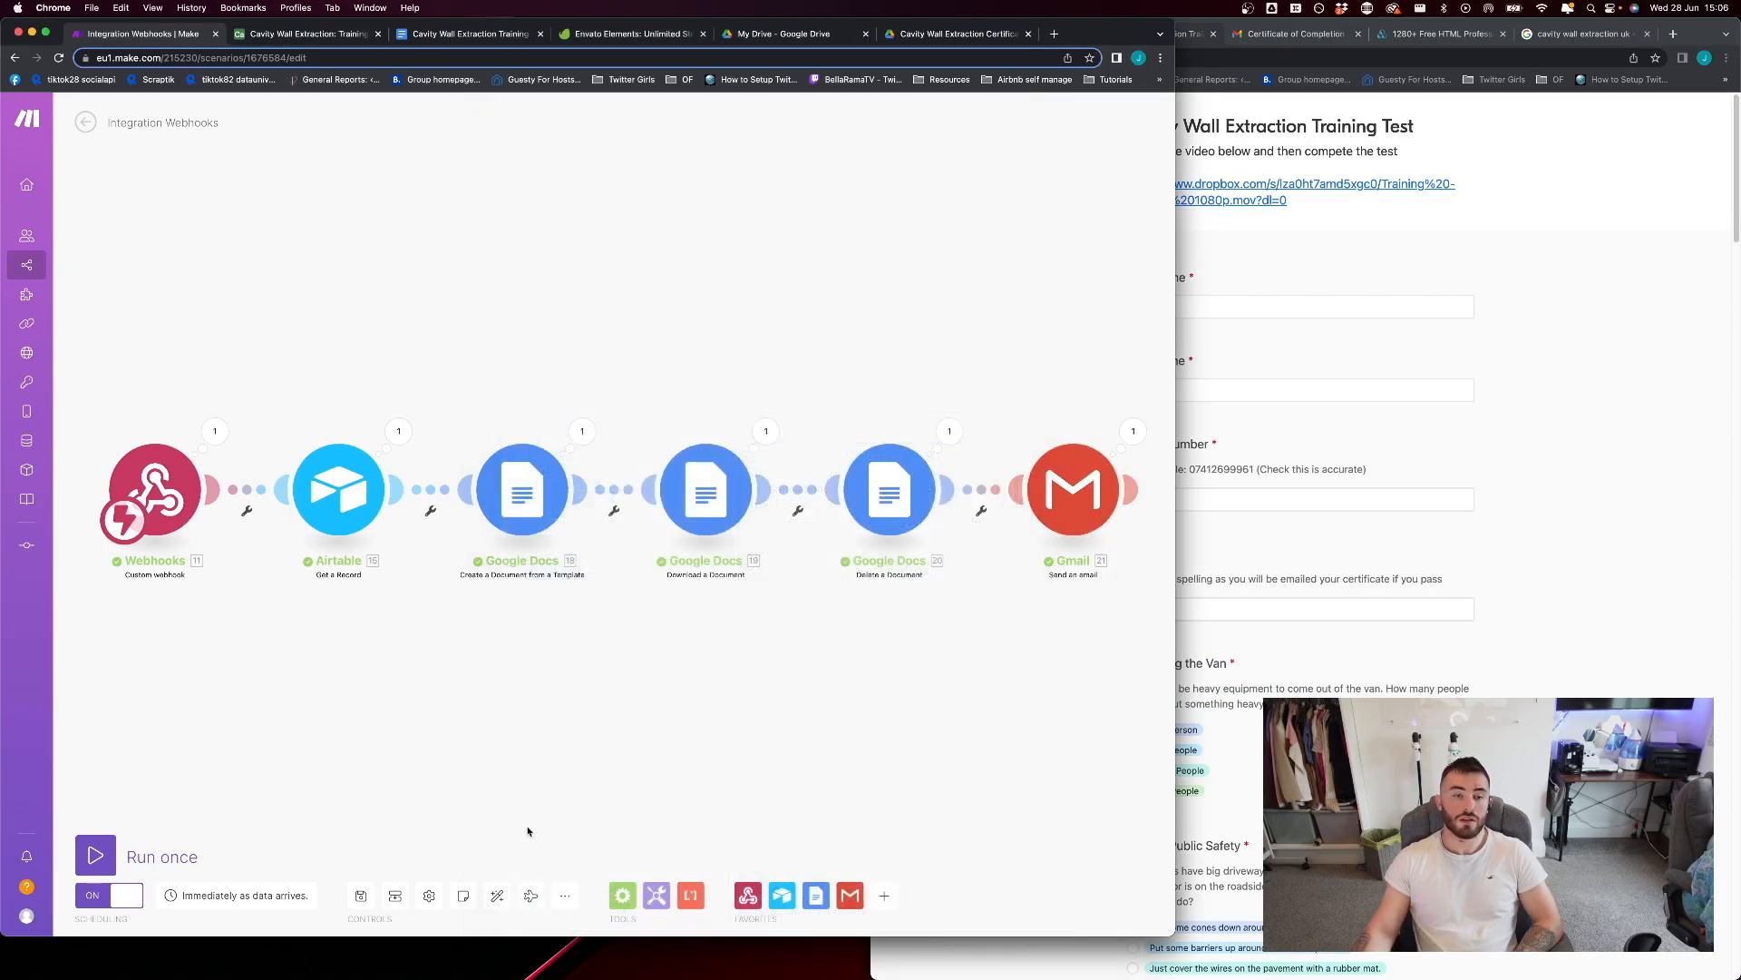
{"action": "left_click", "coordinate": [360, 896]}
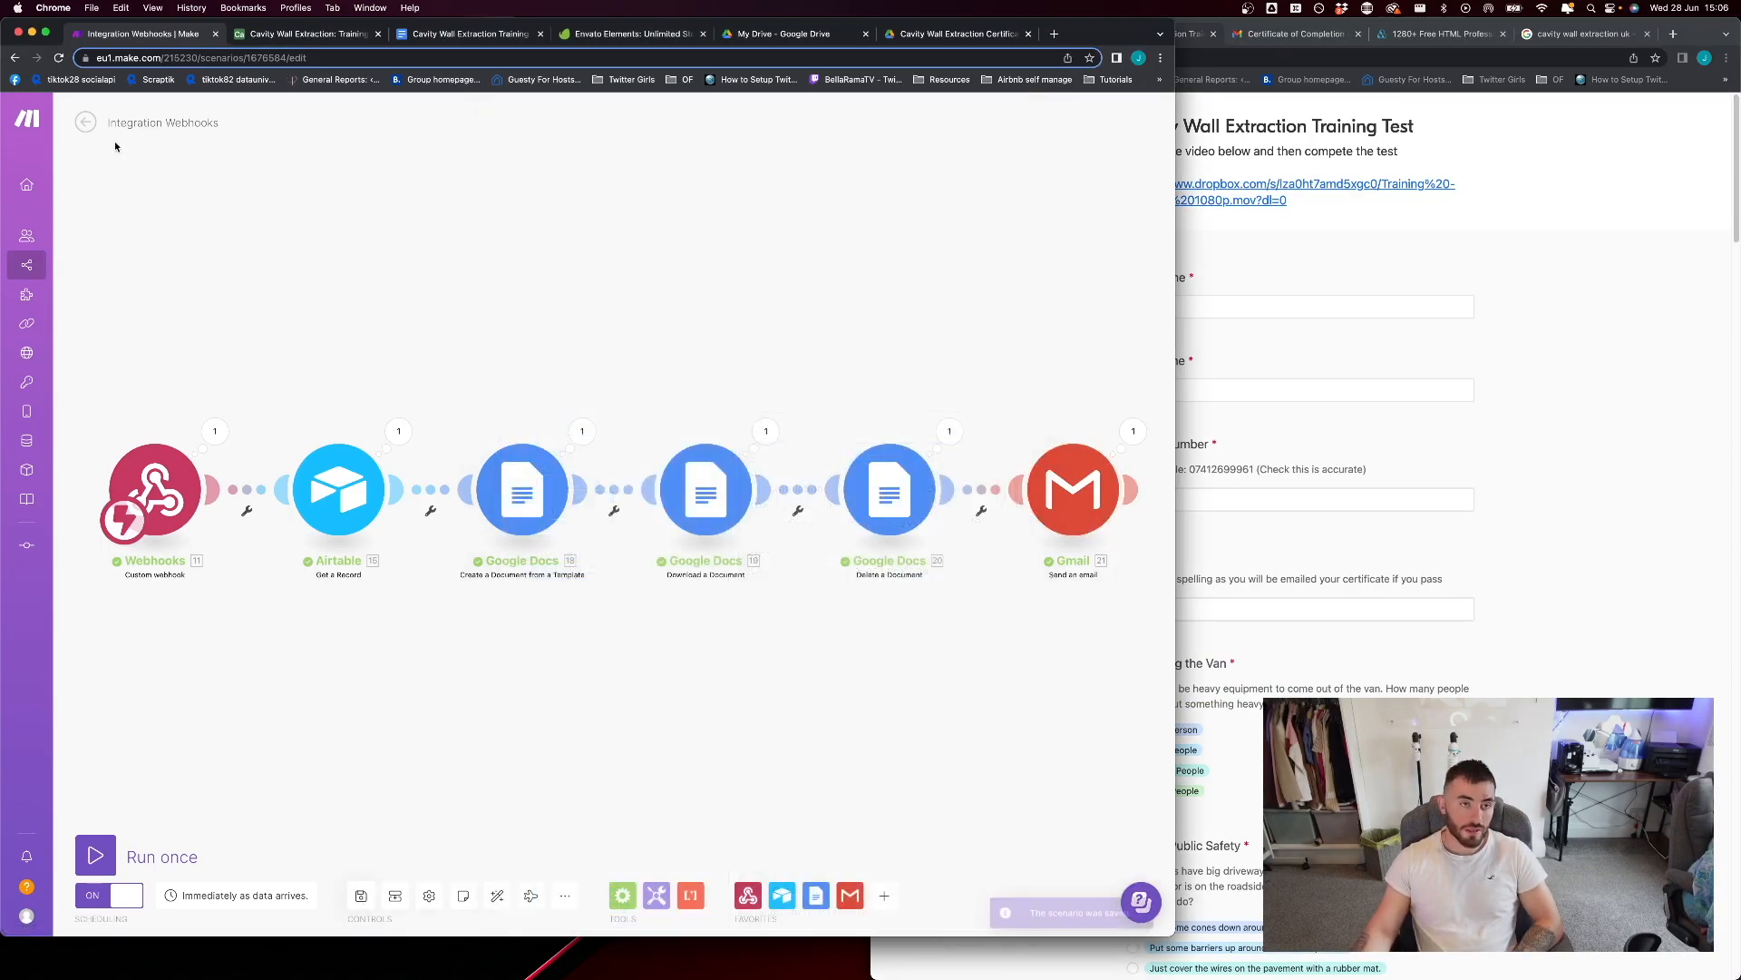
{"action": "left_click", "coordinate": [86, 122]}
{"action": "left_click", "coordinate": [712, 225]}
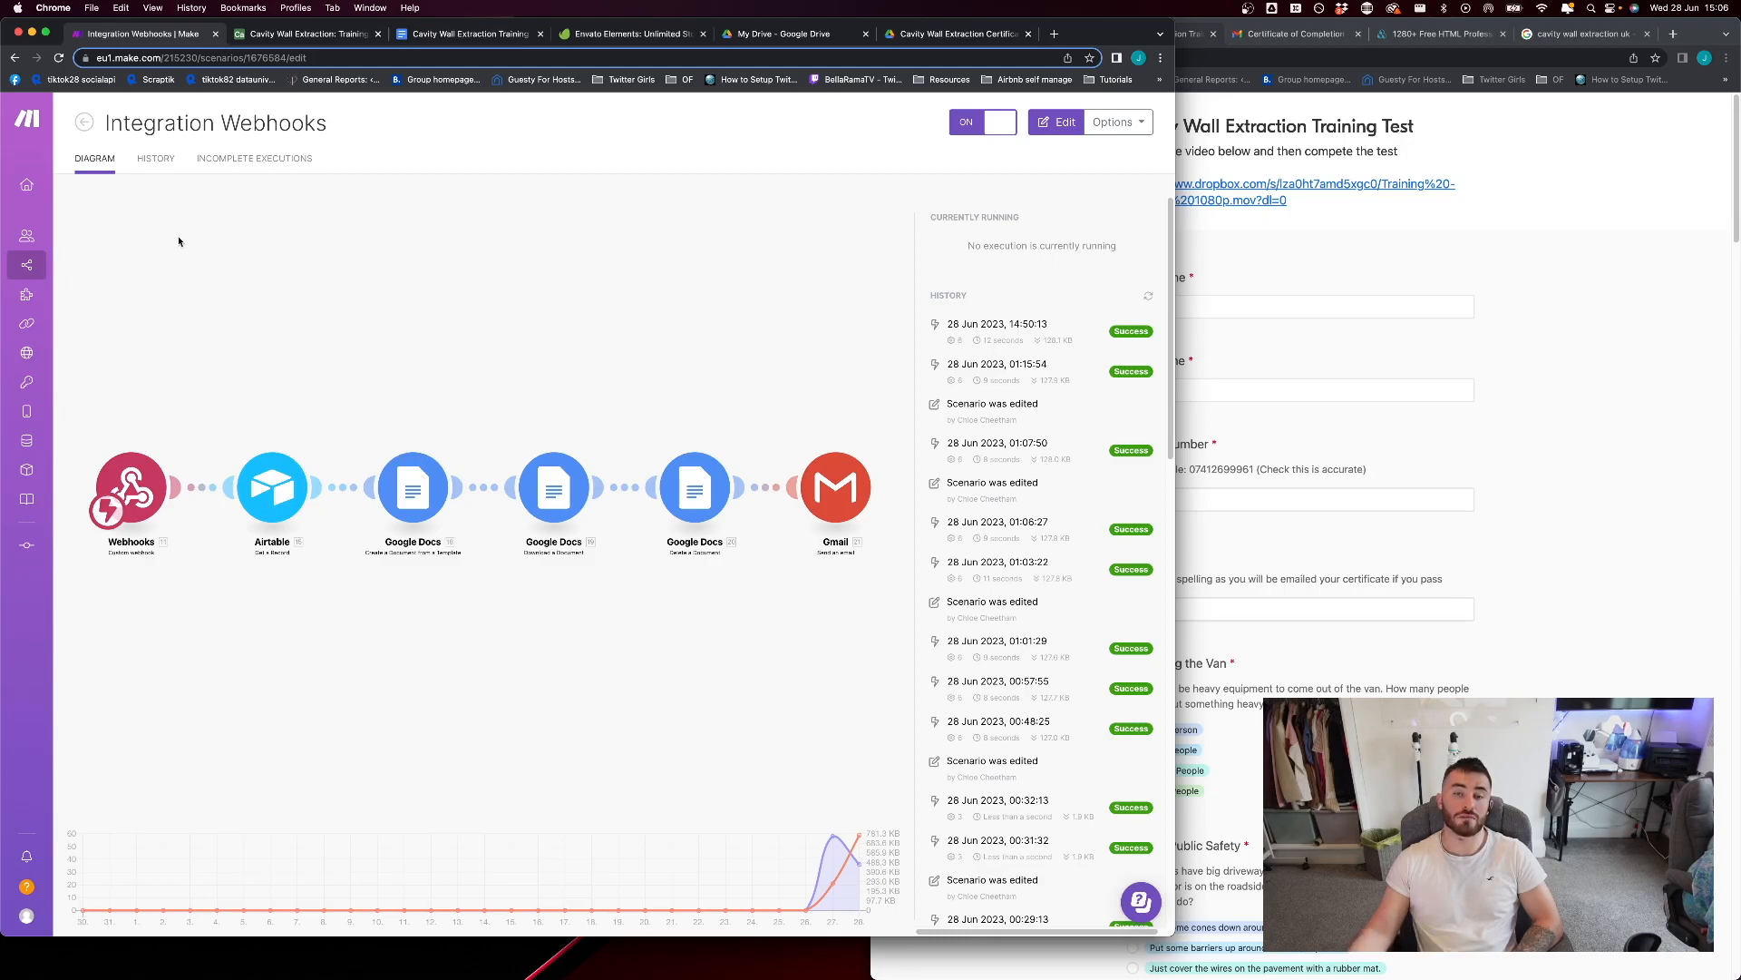
Switch to Gmail and go back from the certificate email to the inbox list
{"action": "left_click", "coordinate": [1533, 380]}
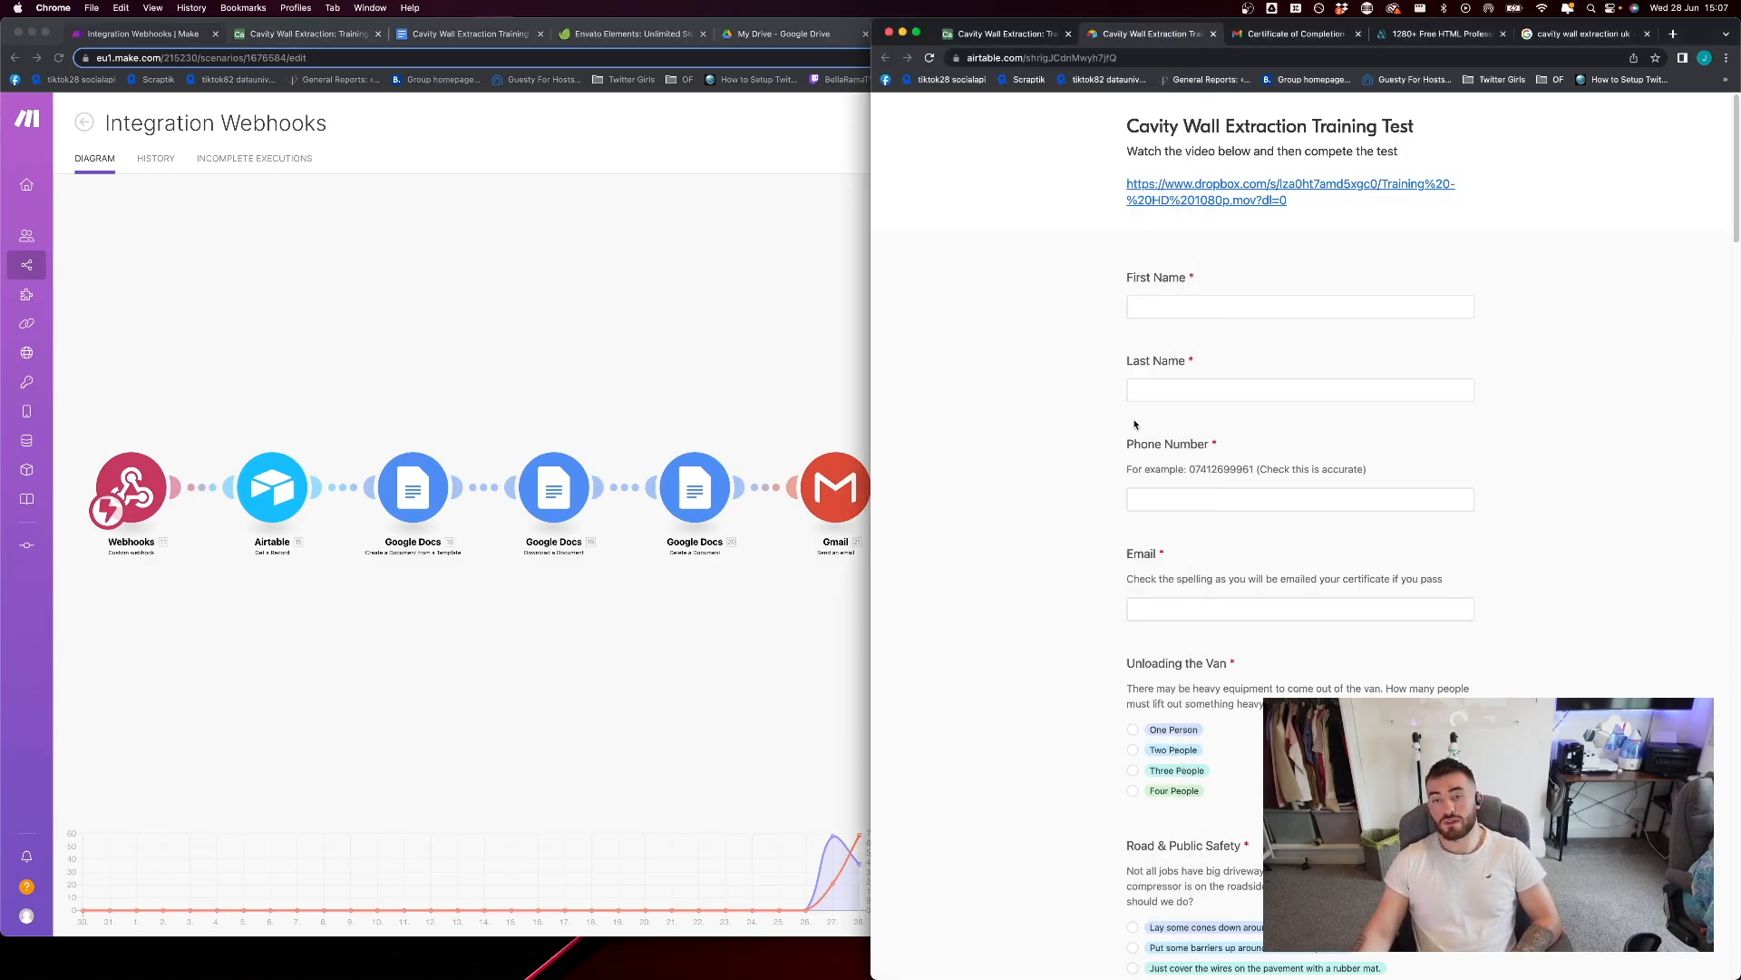
{"action": "left_click", "coordinate": [1202, 303]}
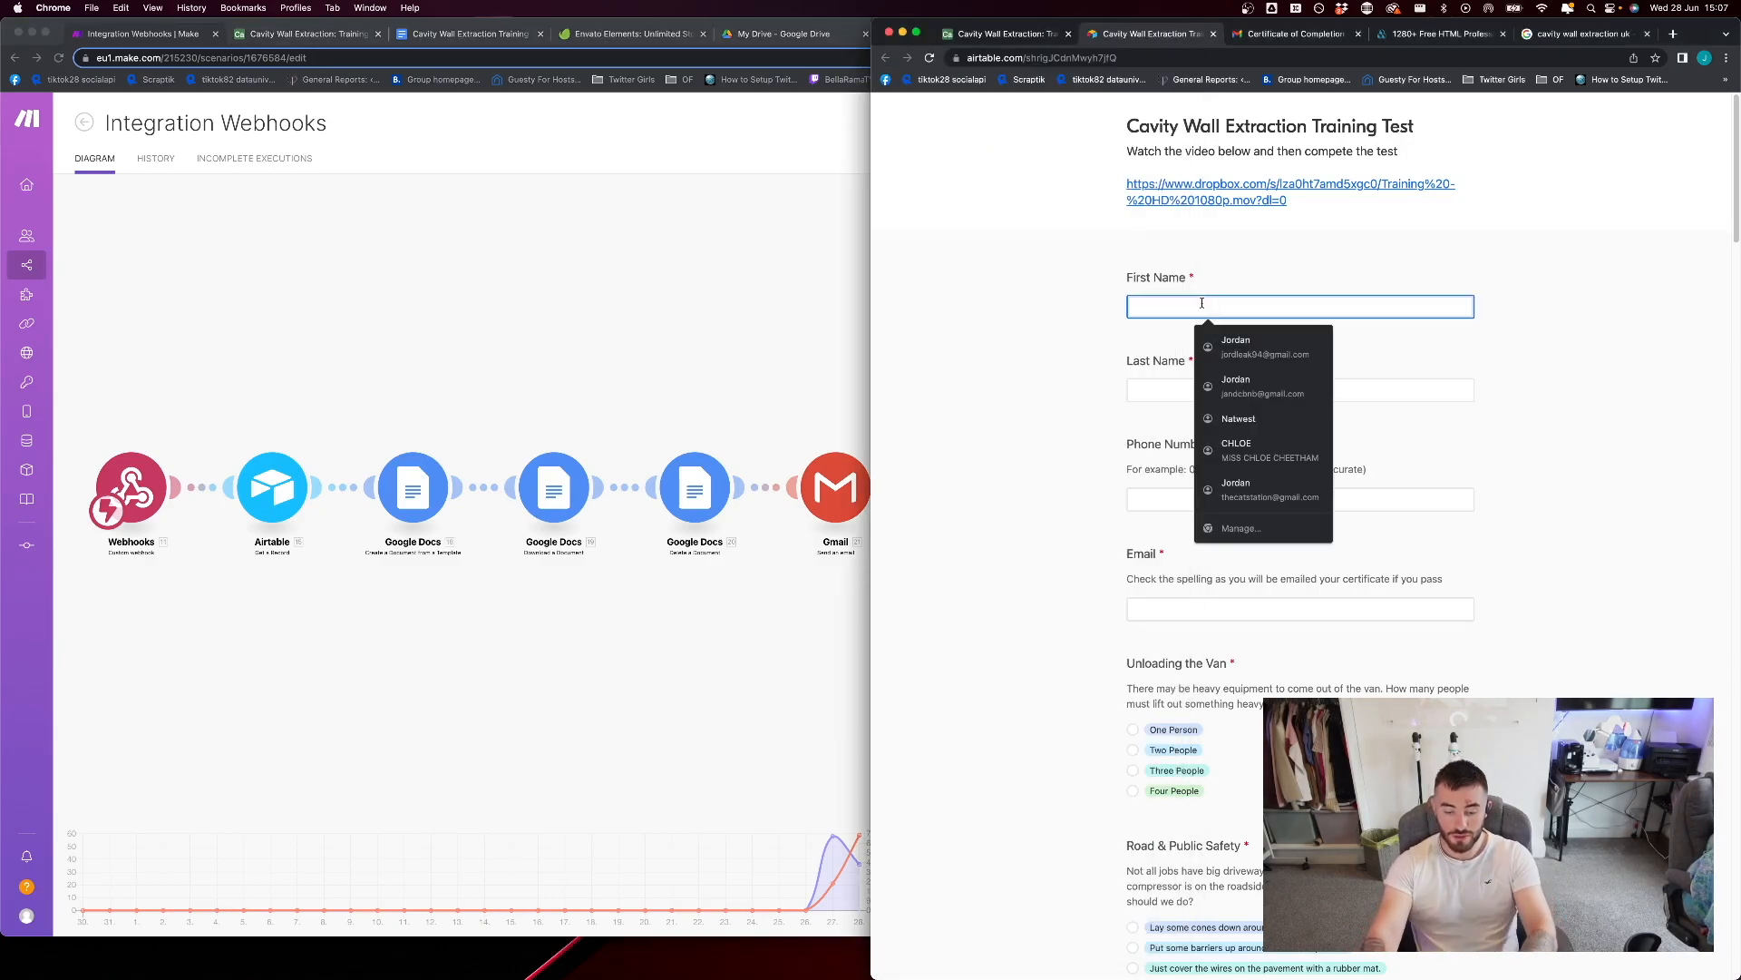
{"action": "left_click", "coordinate": [1298, 33]}
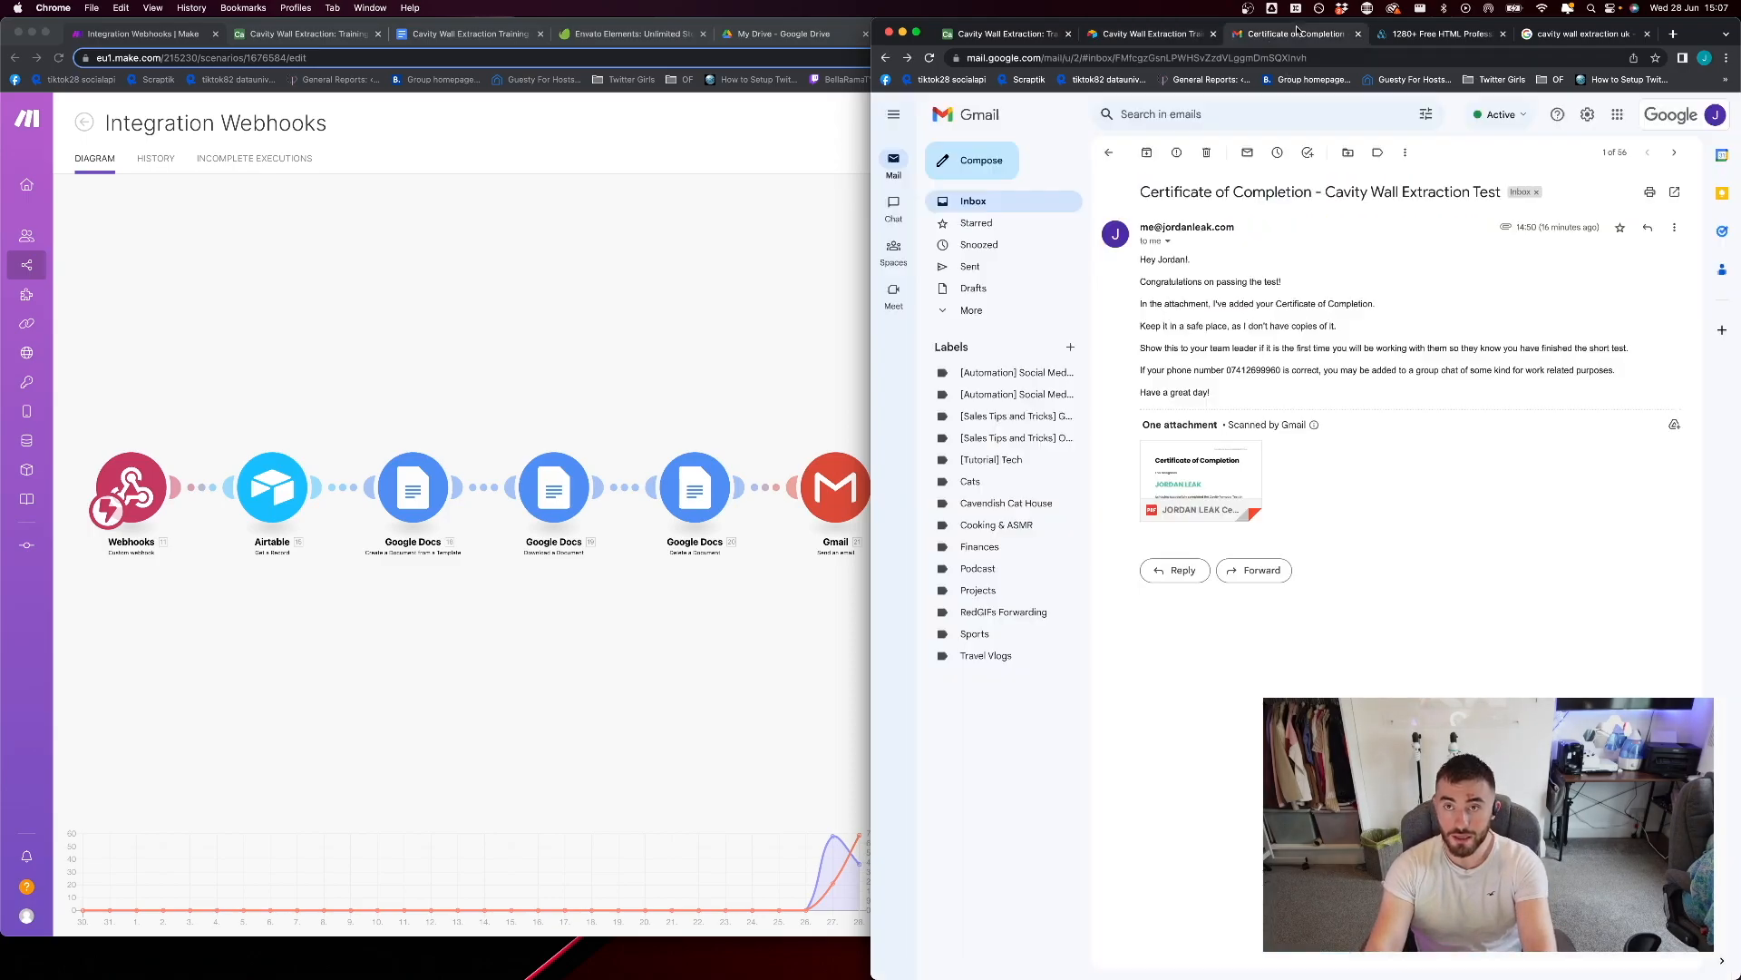
{"action": "left_click", "coordinate": [1109, 153]}
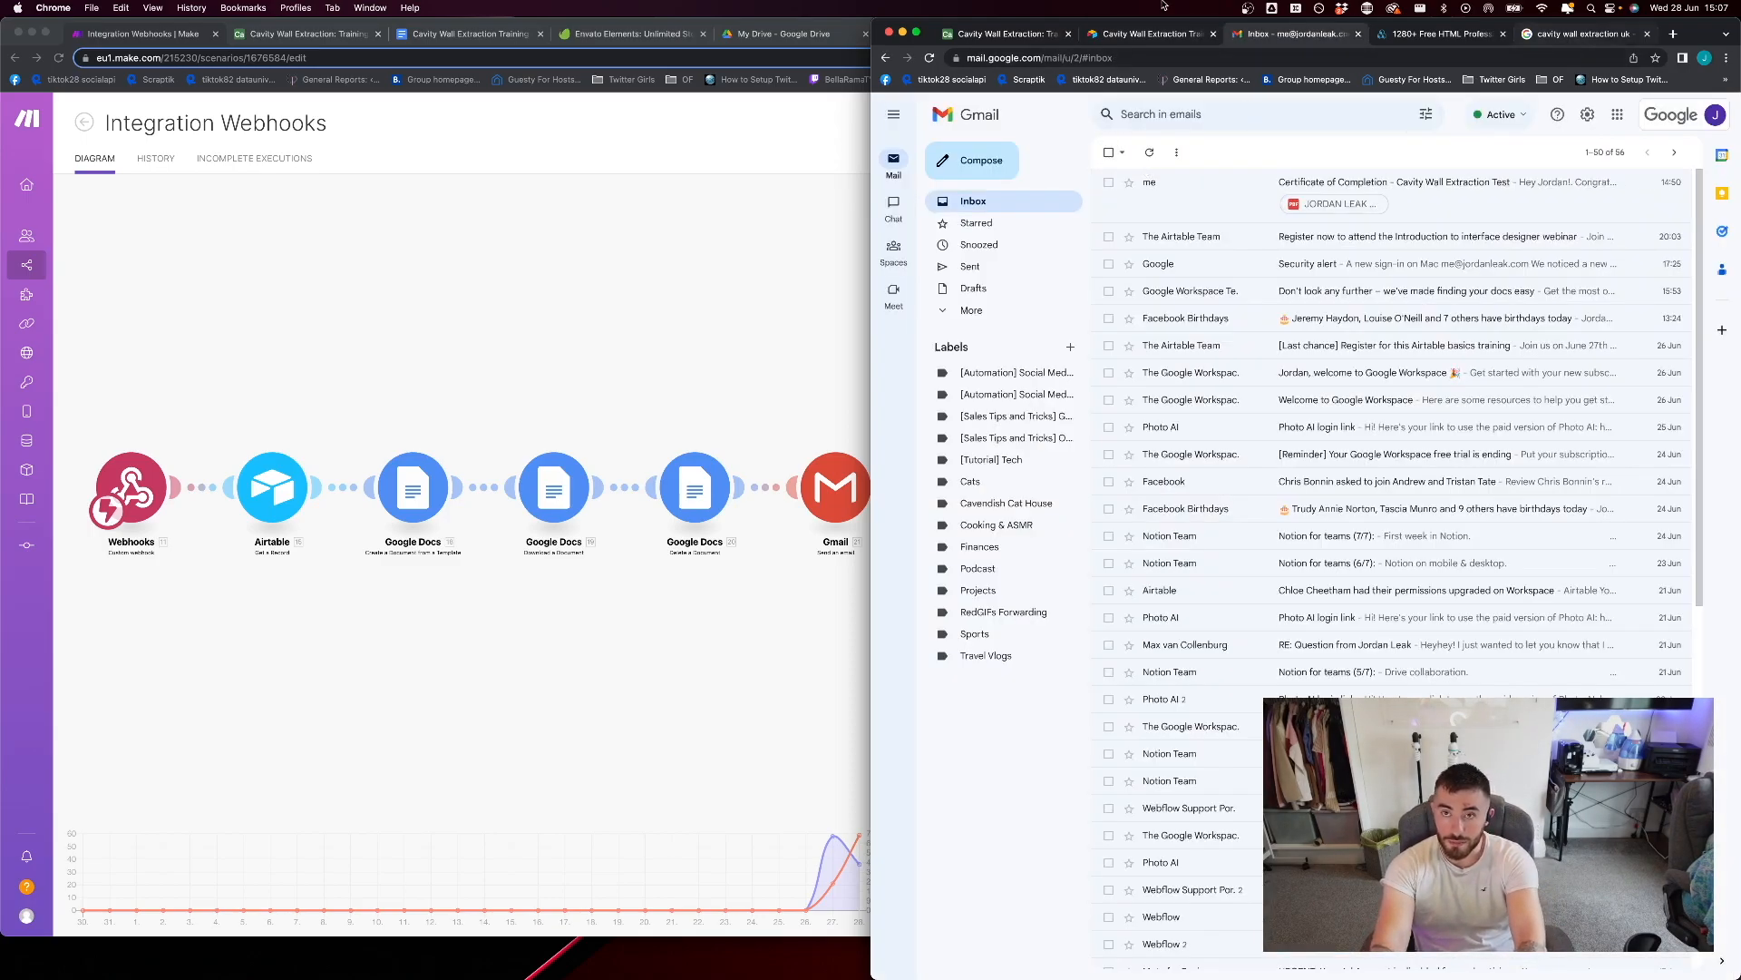
Return to the training test form and fill in the respondent's first name, last name and phone number
{"action": "left_click", "coordinate": [1150, 34]}
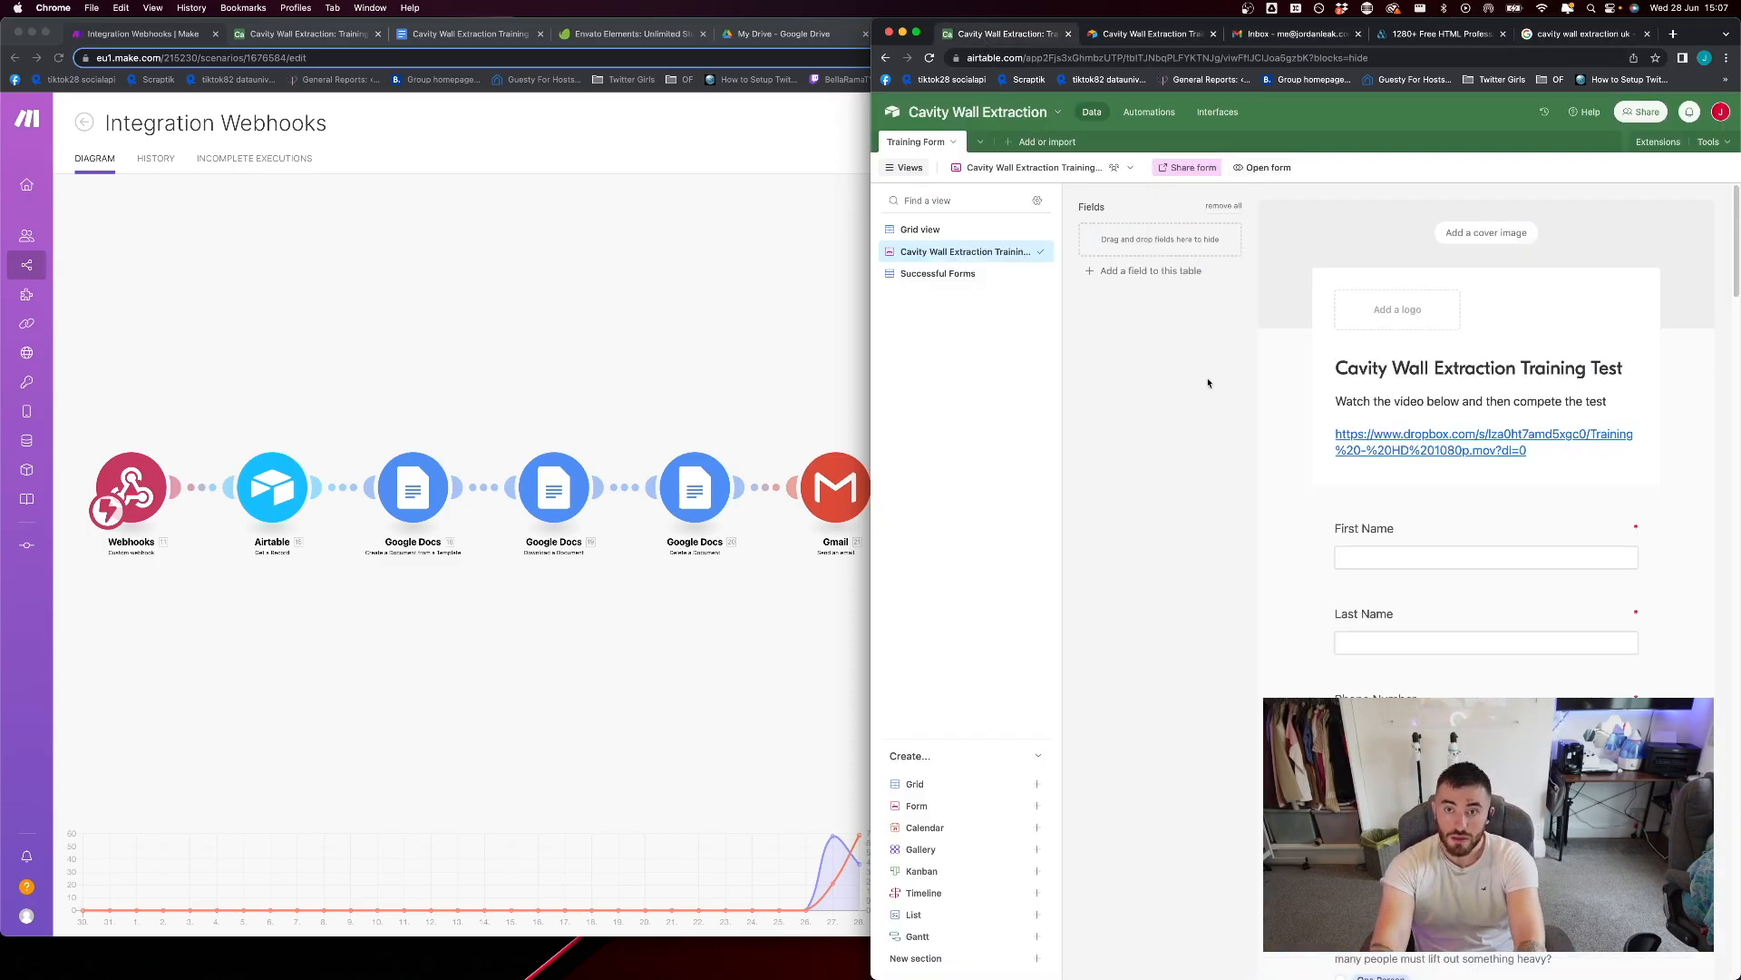
{"action": "left_click", "coordinate": [1164, 36]}
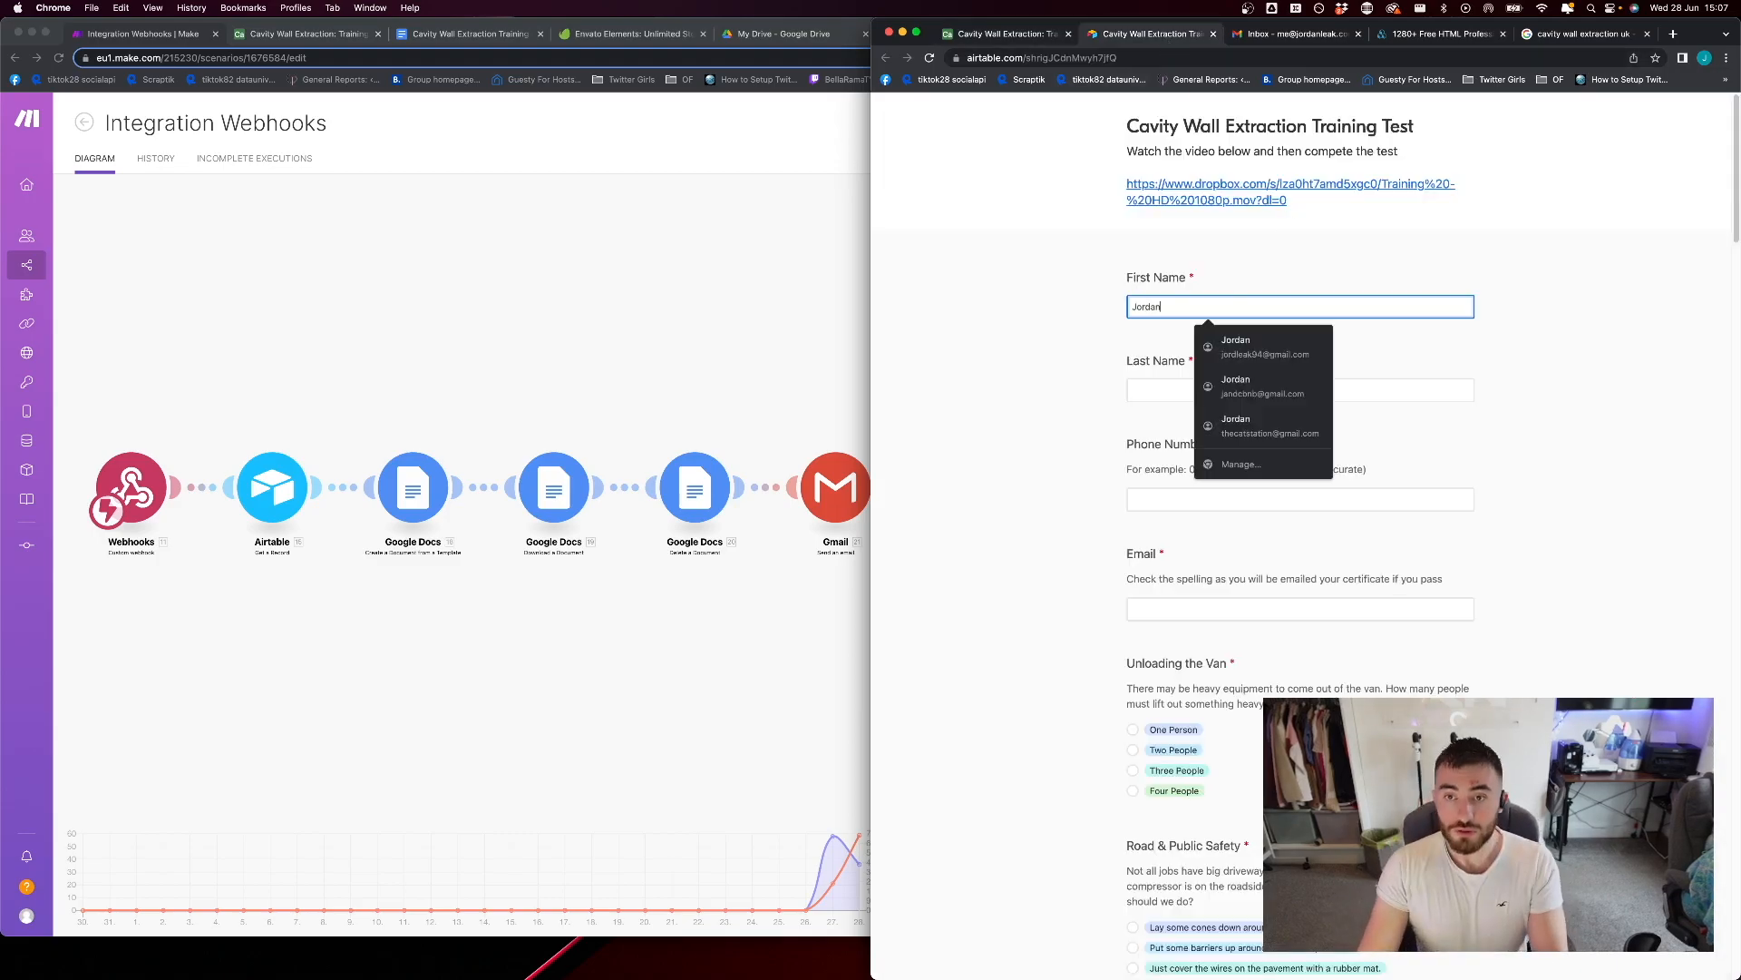
{"action": "key", "text": "Tab"}
{"action": "key", "text": "Tab"}
{"action": "type", "text": "07"}
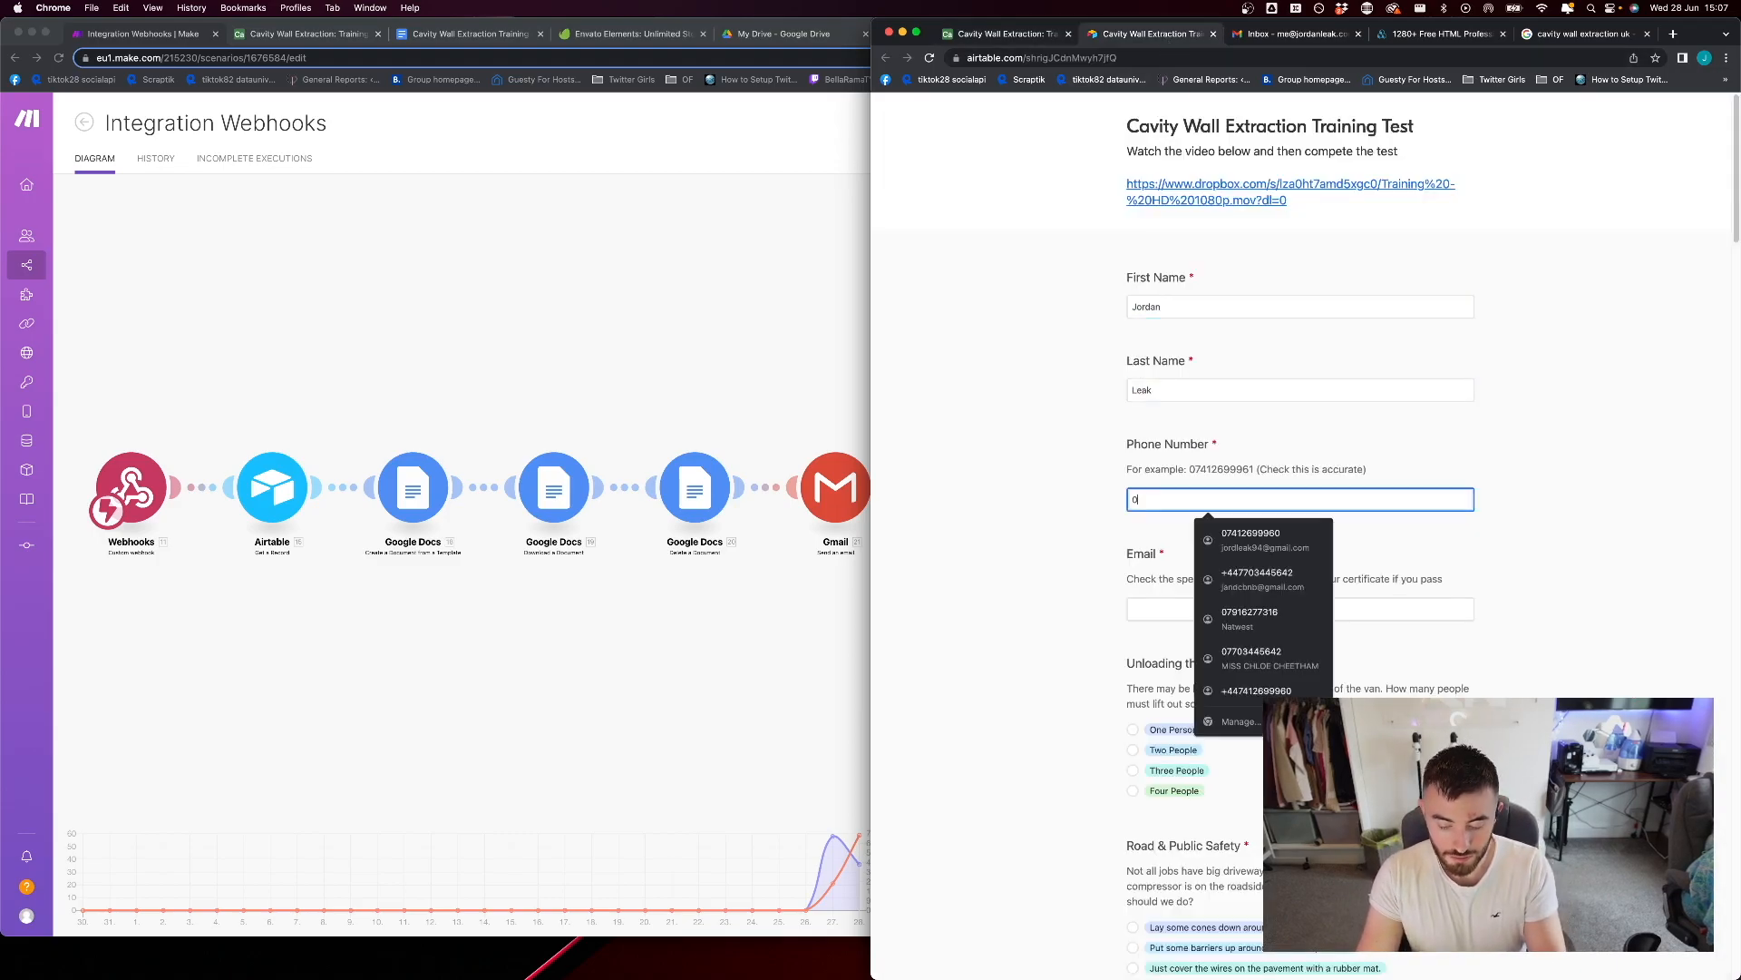
{"action": "key", "text": "Down"}
{"action": "key", "text": "Return"}
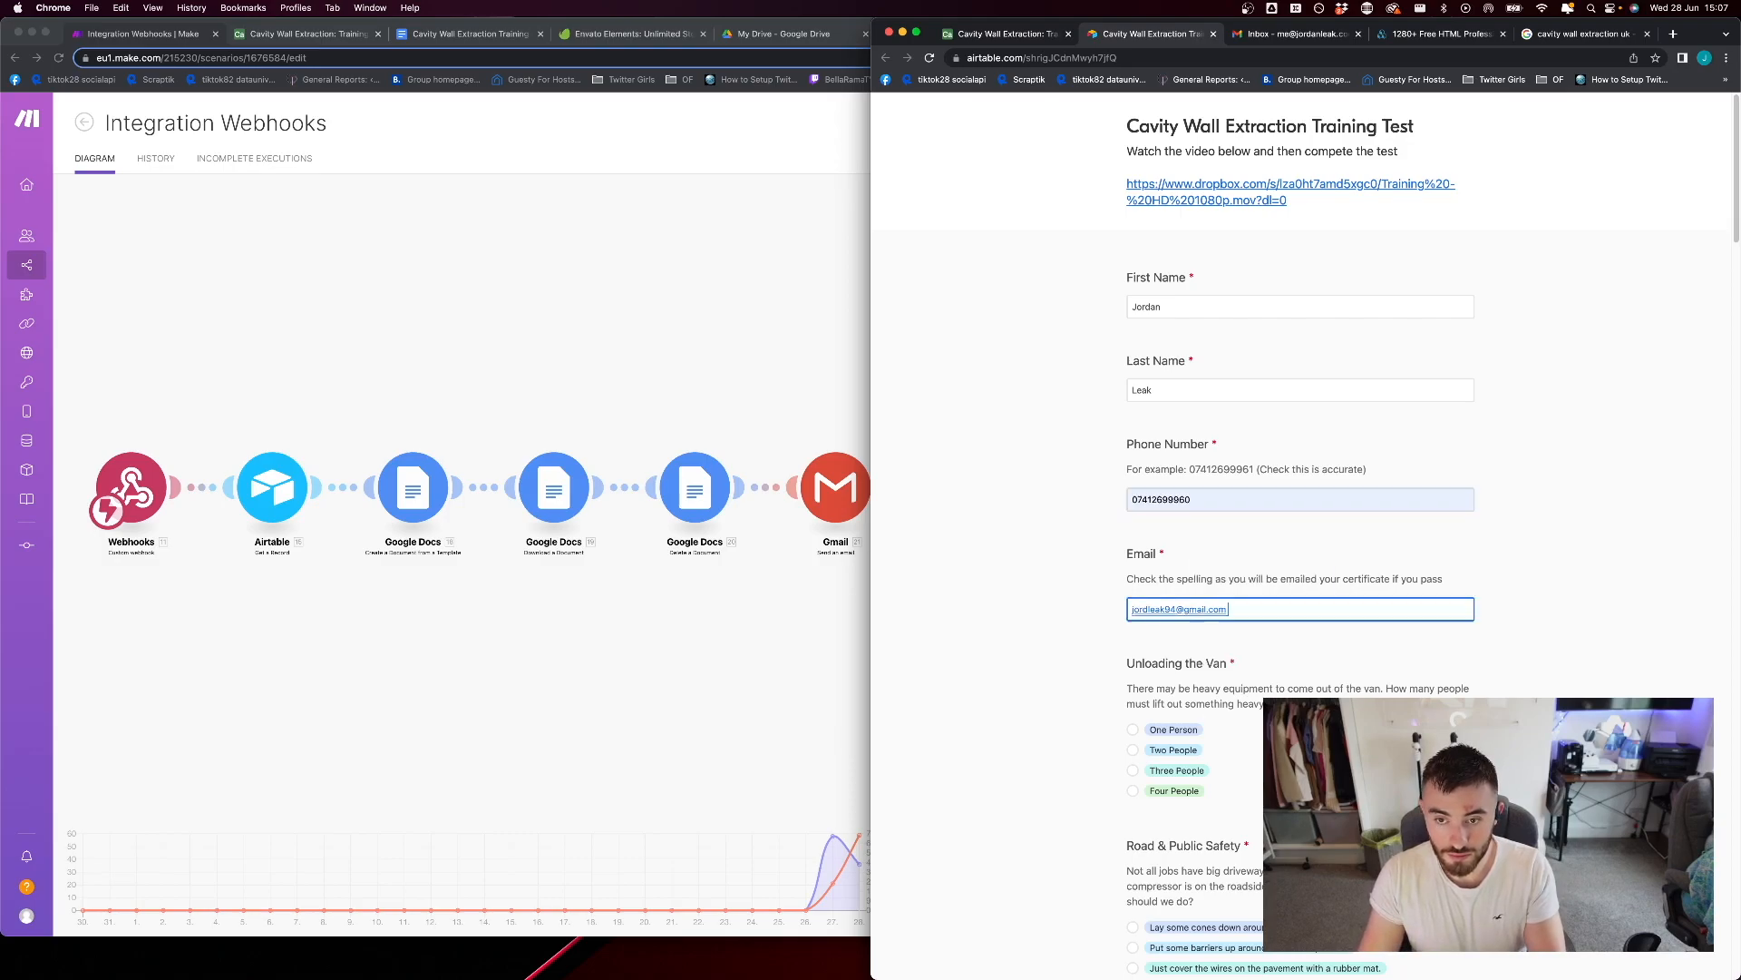
Replace the form's autofilled email with the address that should receive the certificate
{"action": "key", "text": "Tab"}
{"action": "key", "text": "super+a"}
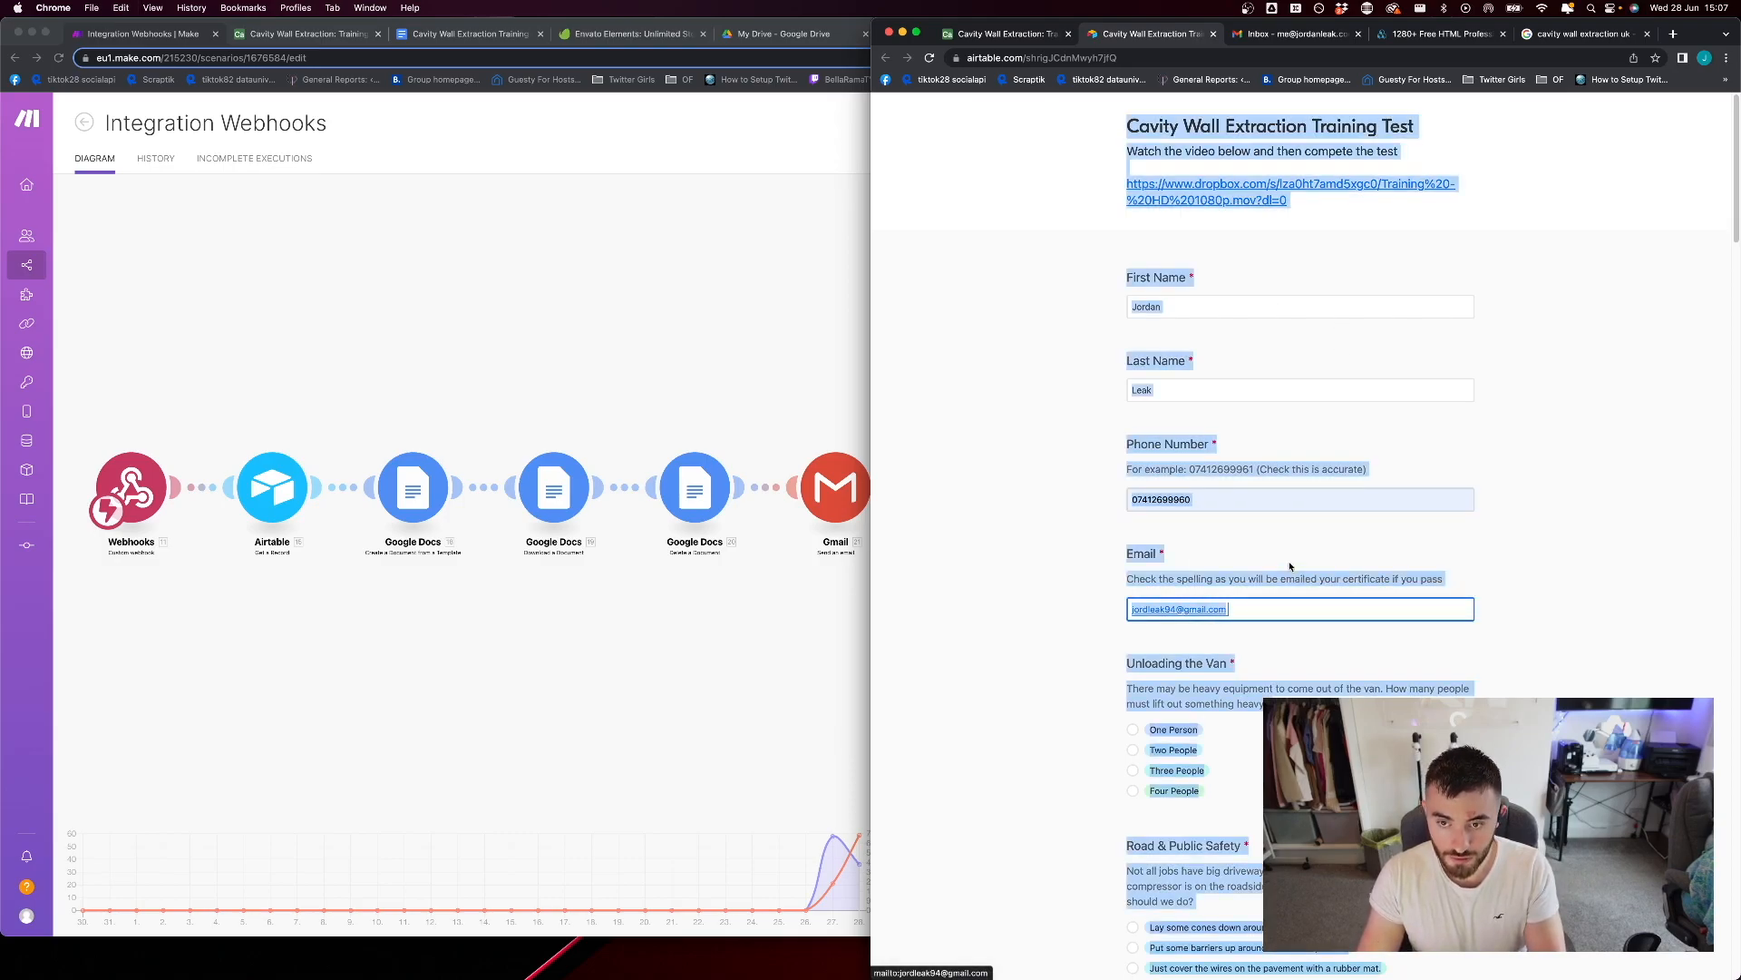
{"action": "left_click", "coordinate": [1263, 615]}
{"action": "key", "text": "super+a"}
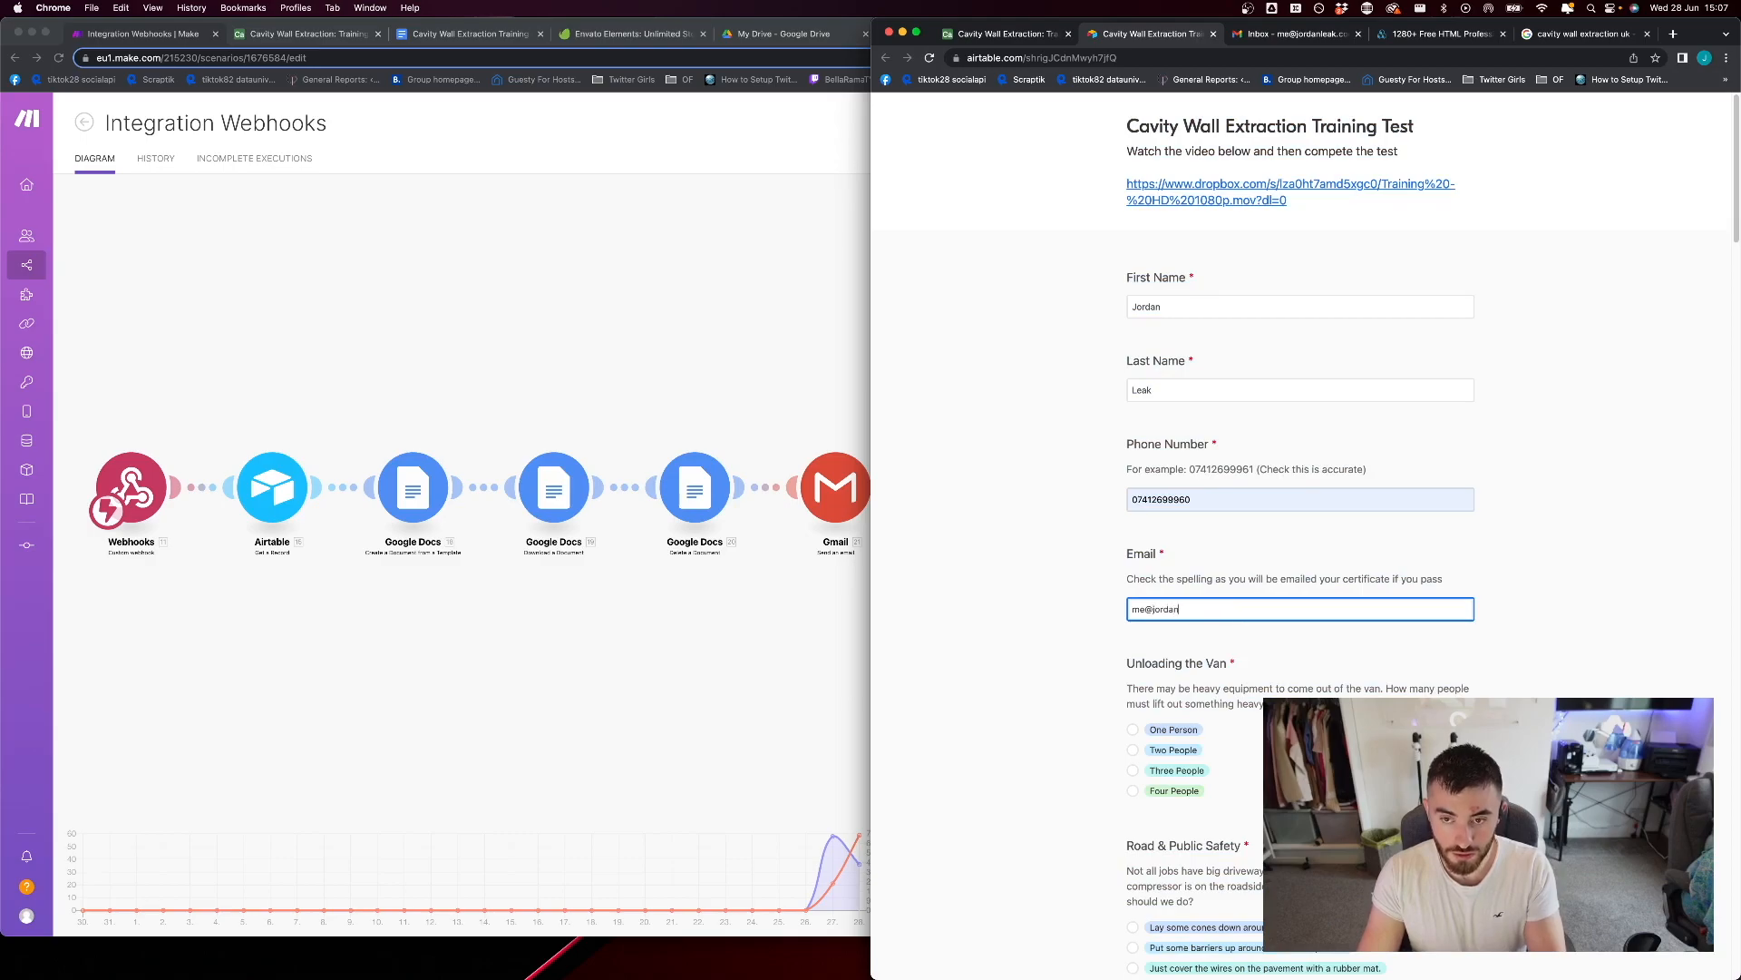
Answer the form's multiple-choice questions, starting with One Person for Unloading the Van, cancel the malicious form report and submit the test
{"action": "left_click", "coordinate": [1132, 730]}
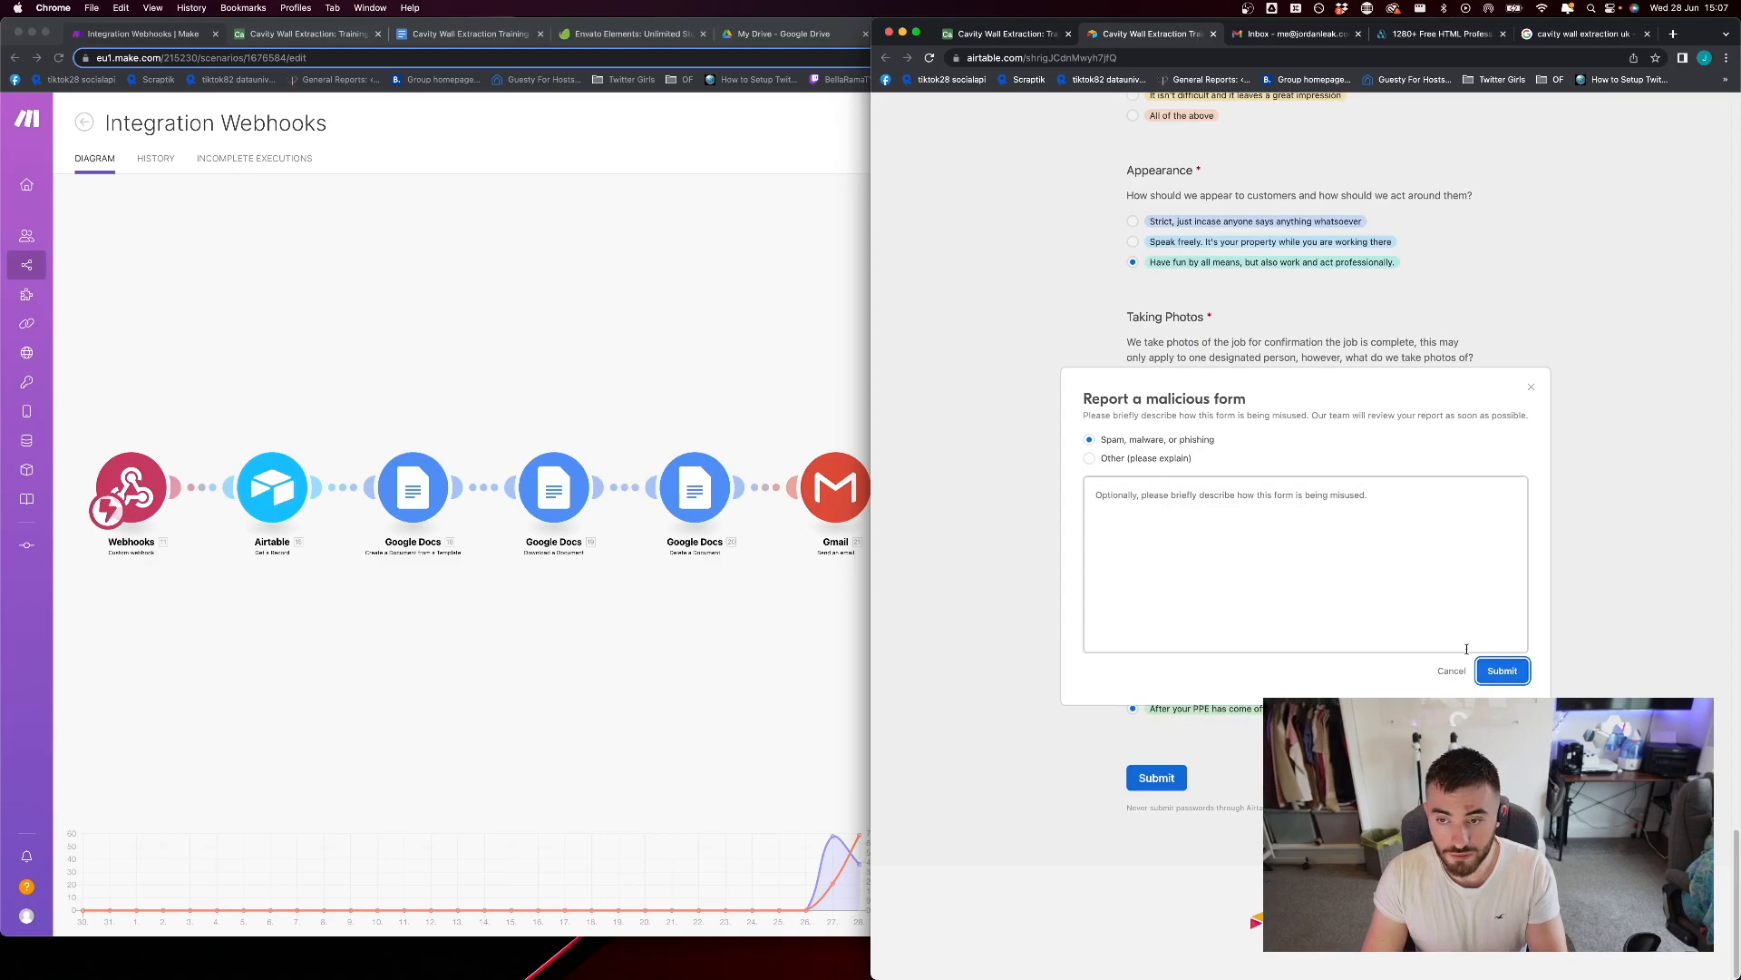
{"action": "left_click", "coordinate": [1455, 673]}
{"action": "left_click", "coordinate": [1157, 780]}
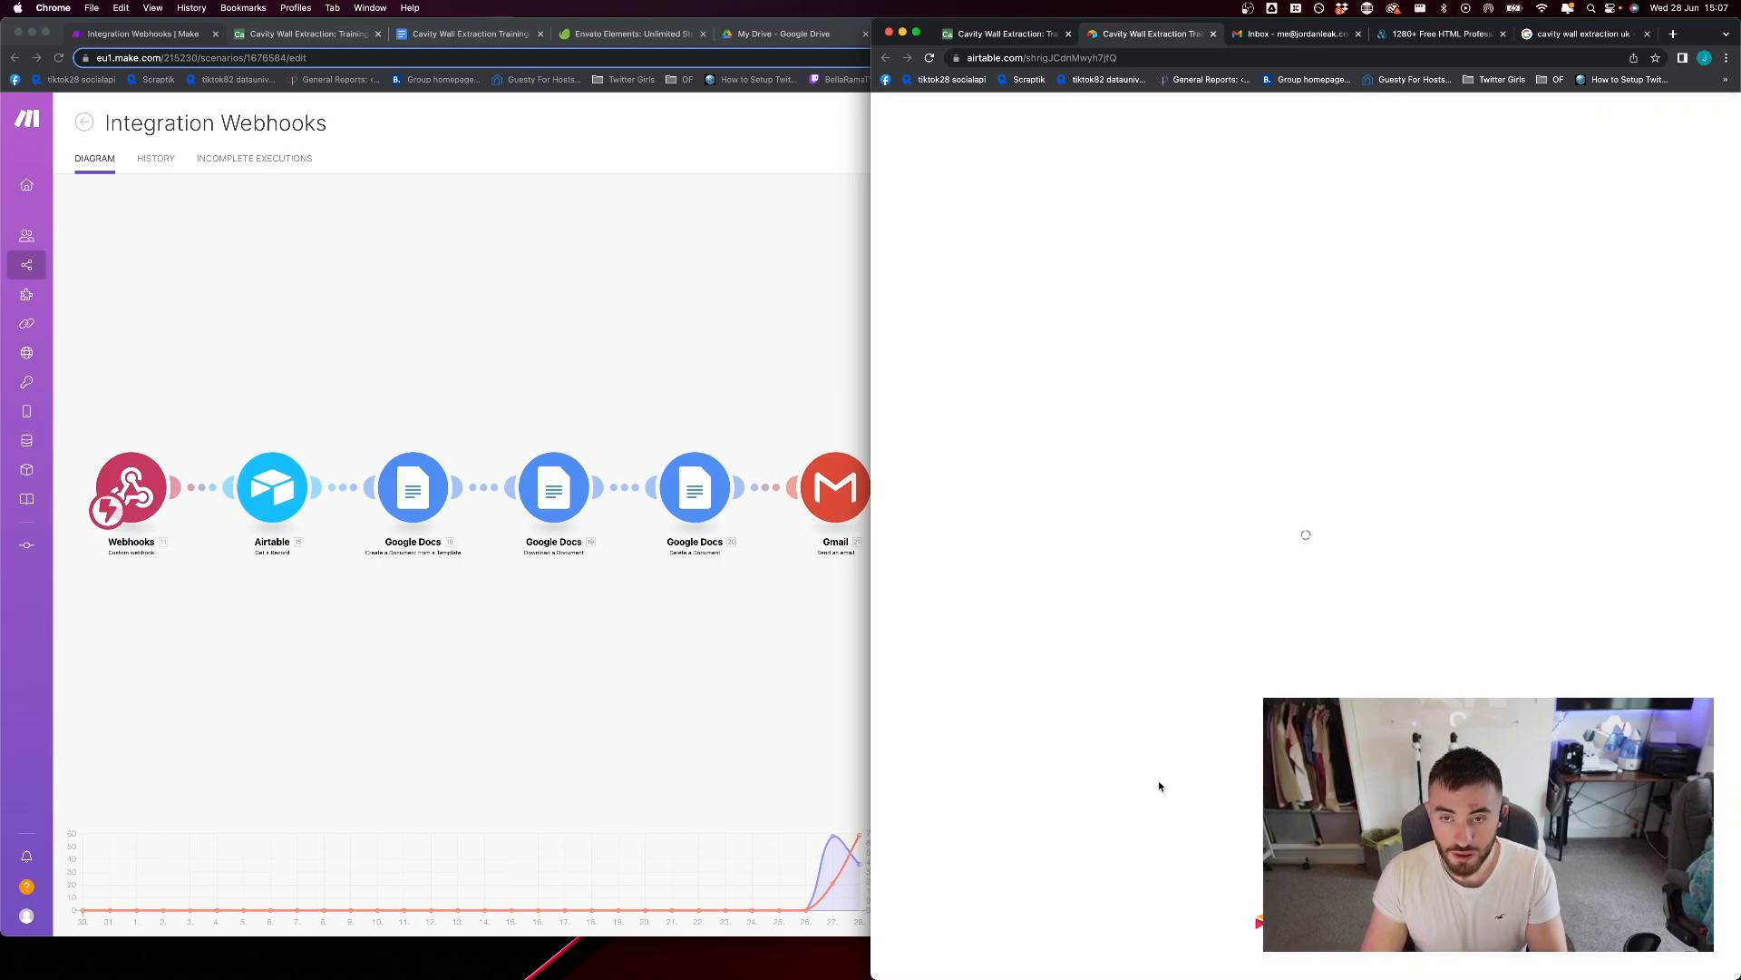
Switch to the Integration Webhooks scenario in Make, leave its editor with the changes saved, and return to the submitted form window
{"action": "left_click", "coordinate": [608, 232]}
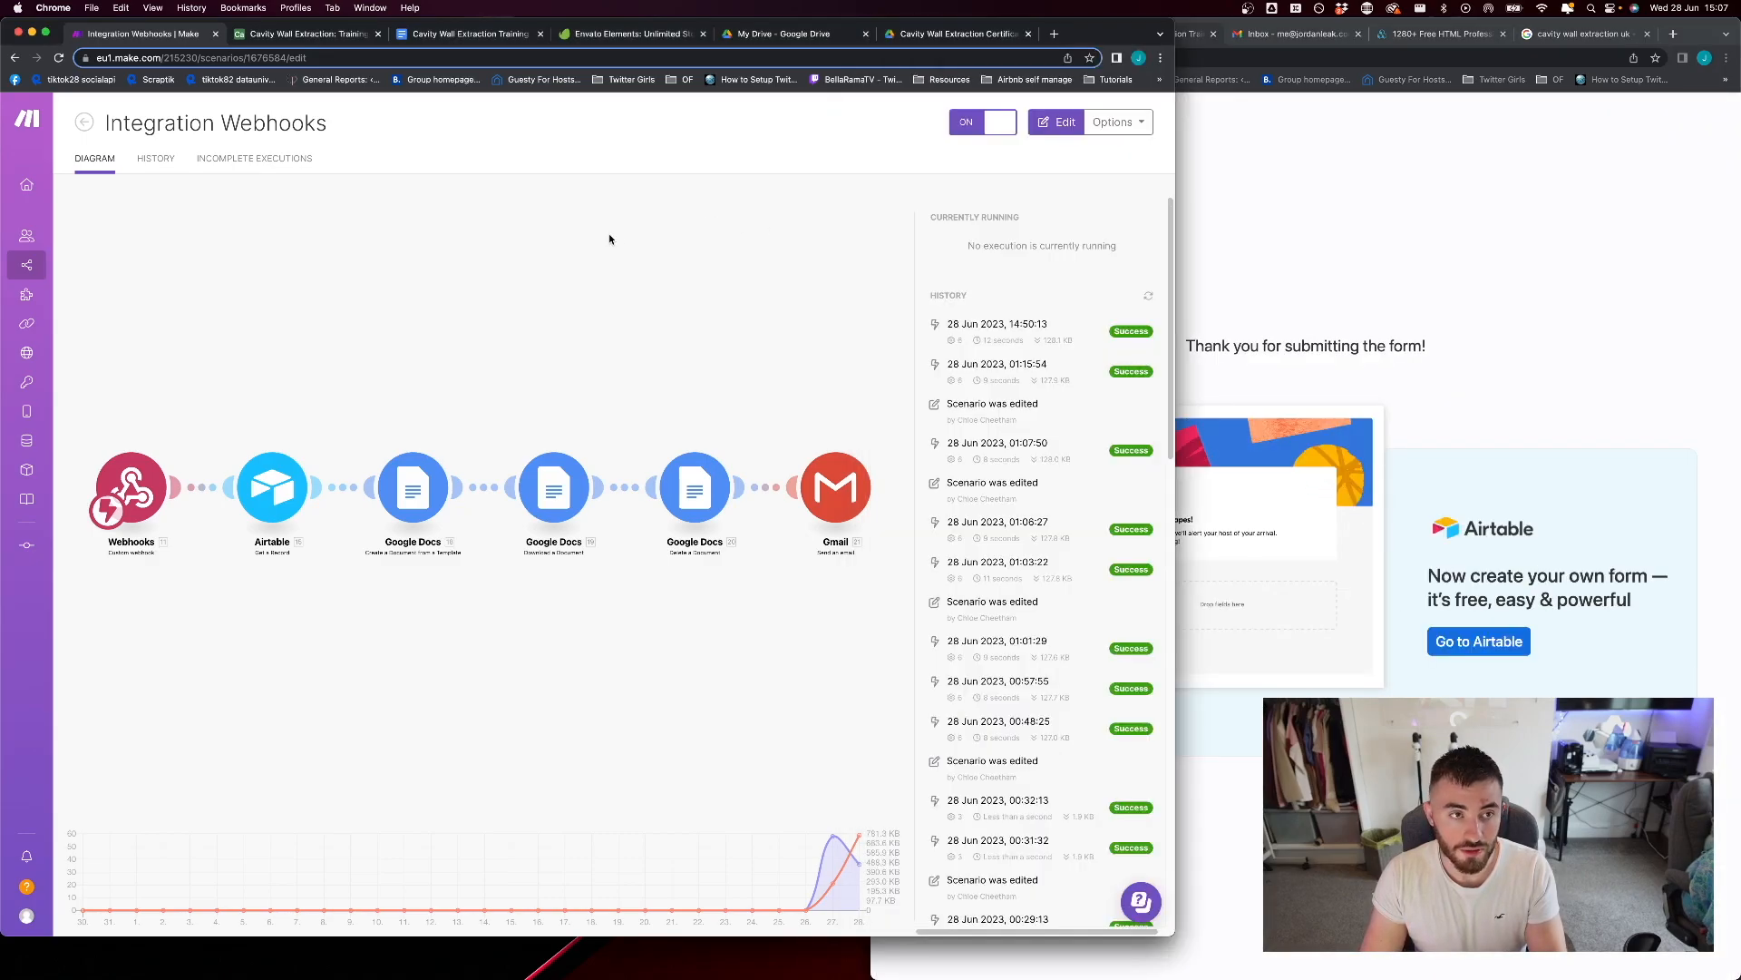
{"action": "left_click", "coordinate": [170, 407]}
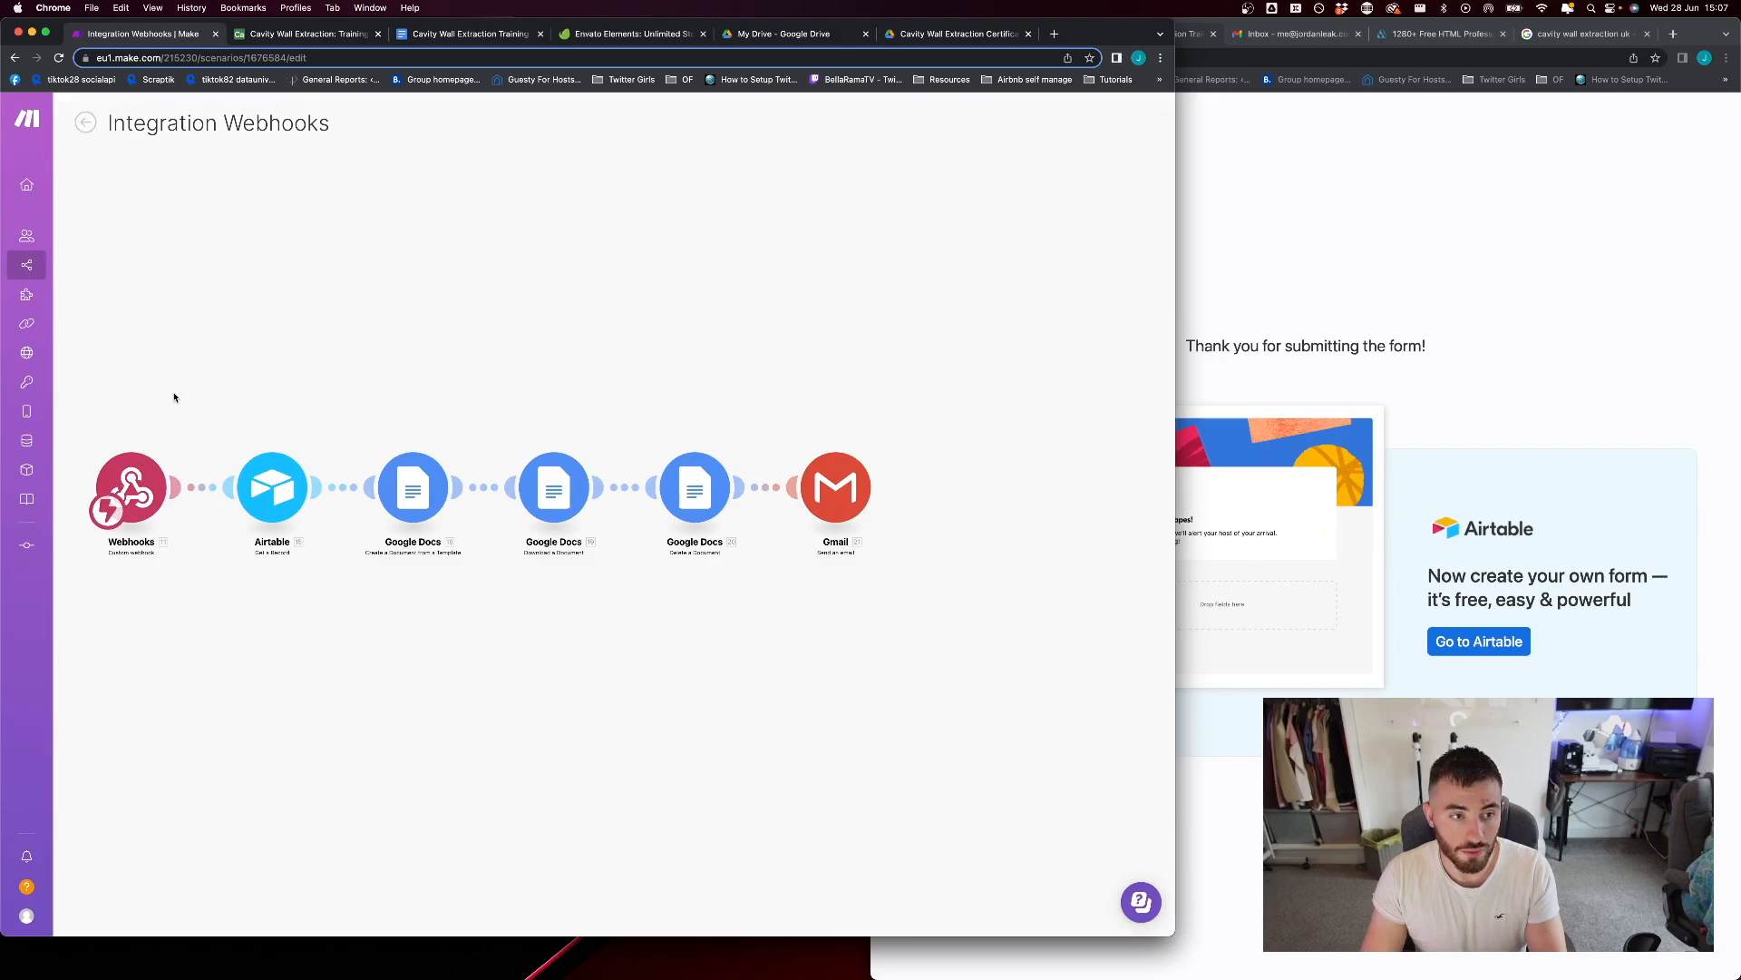
{"action": "left_click", "coordinate": [85, 121]}
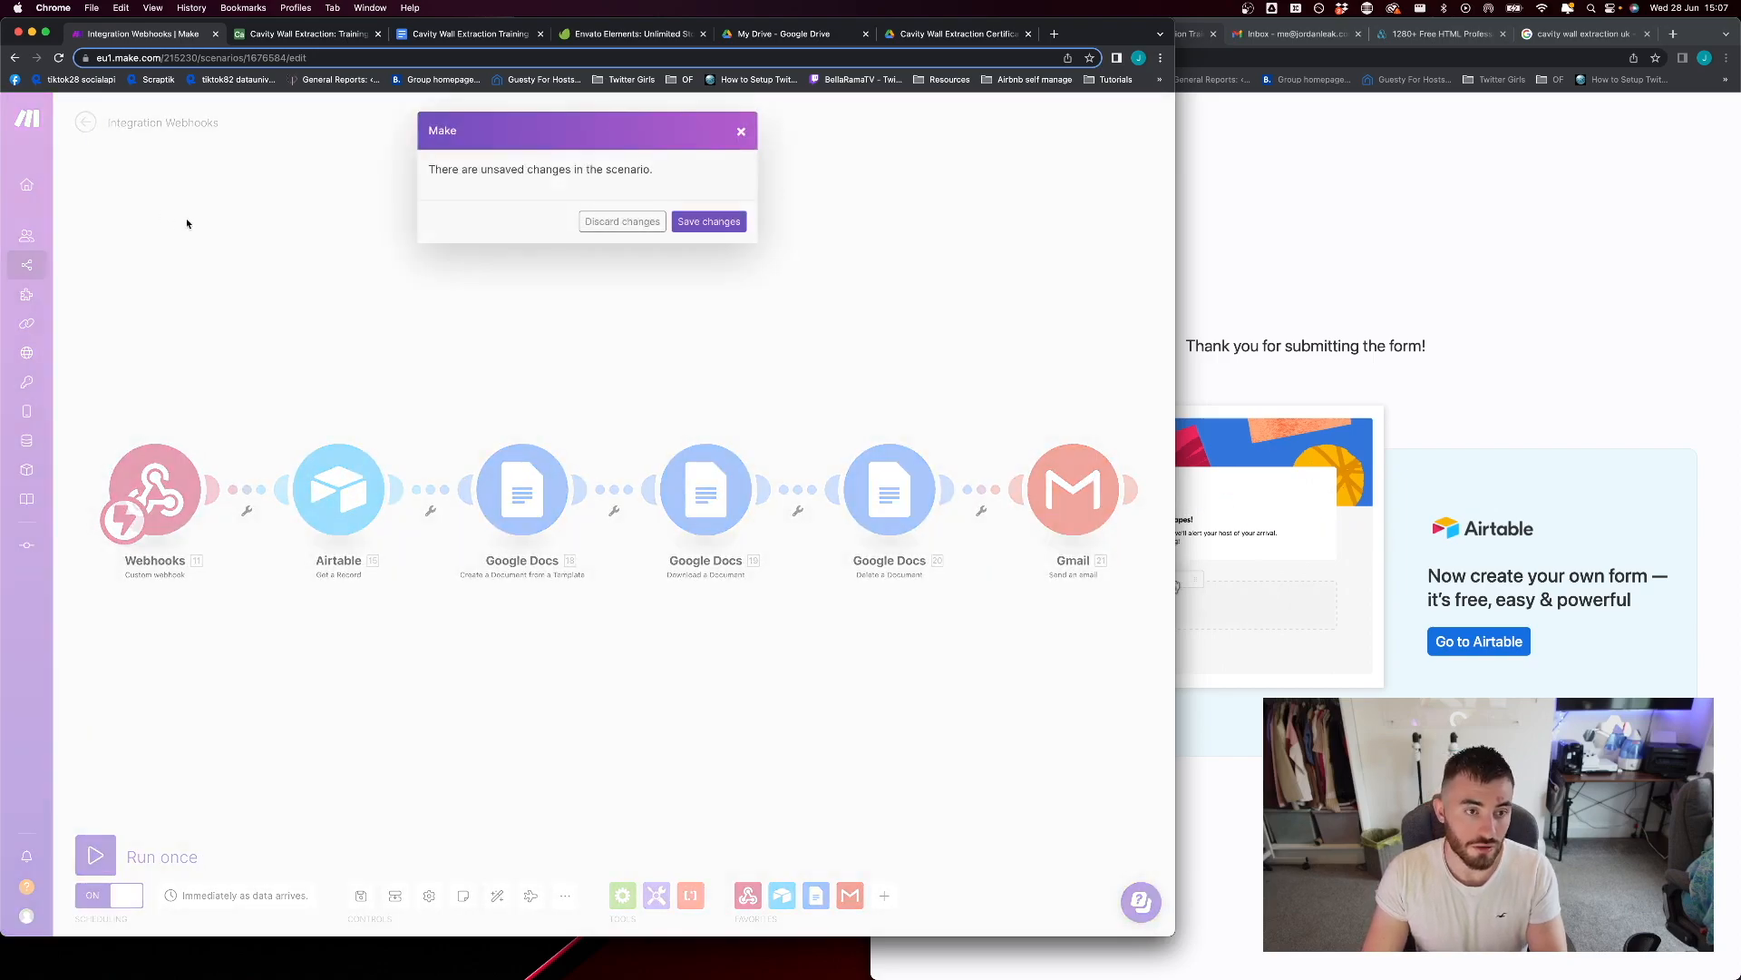
{"action": "left_click", "coordinate": [723, 221]}
{"action": "left_click", "coordinate": [1340, 315]}
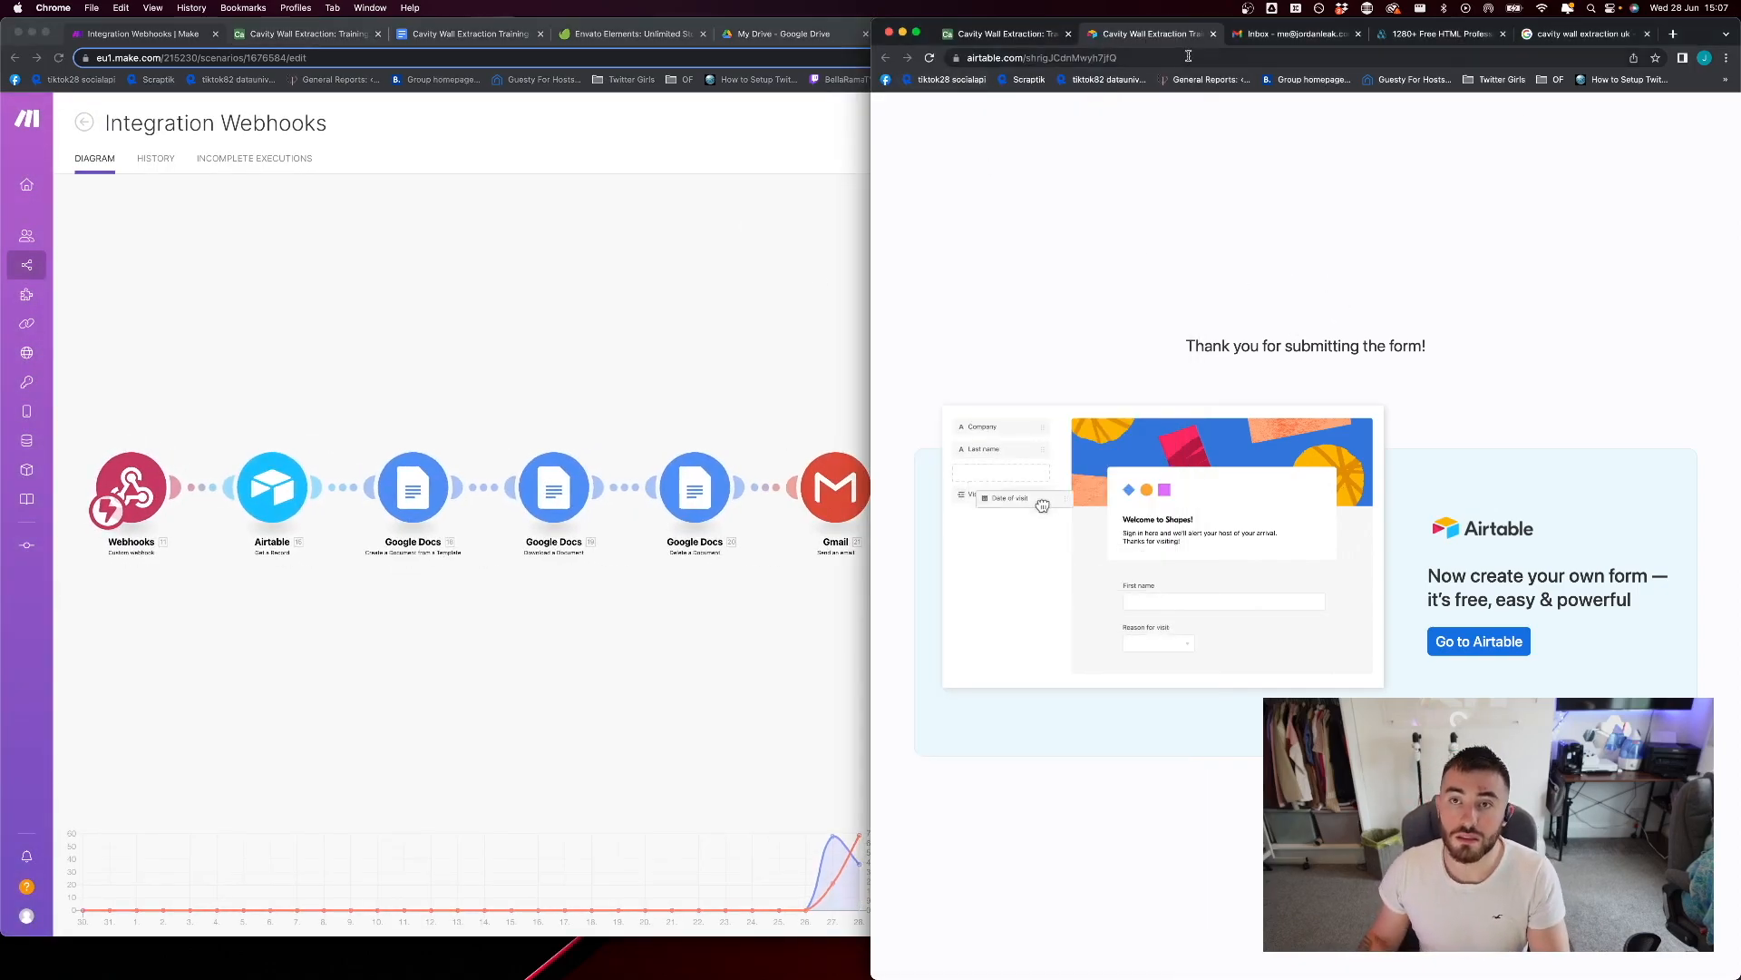
Open the Training Form table's Grid view in Airtable and review the answers recorded for each submission
{"action": "left_click", "coordinate": [1005, 34]}
{"action": "left_click", "coordinate": [934, 231]}
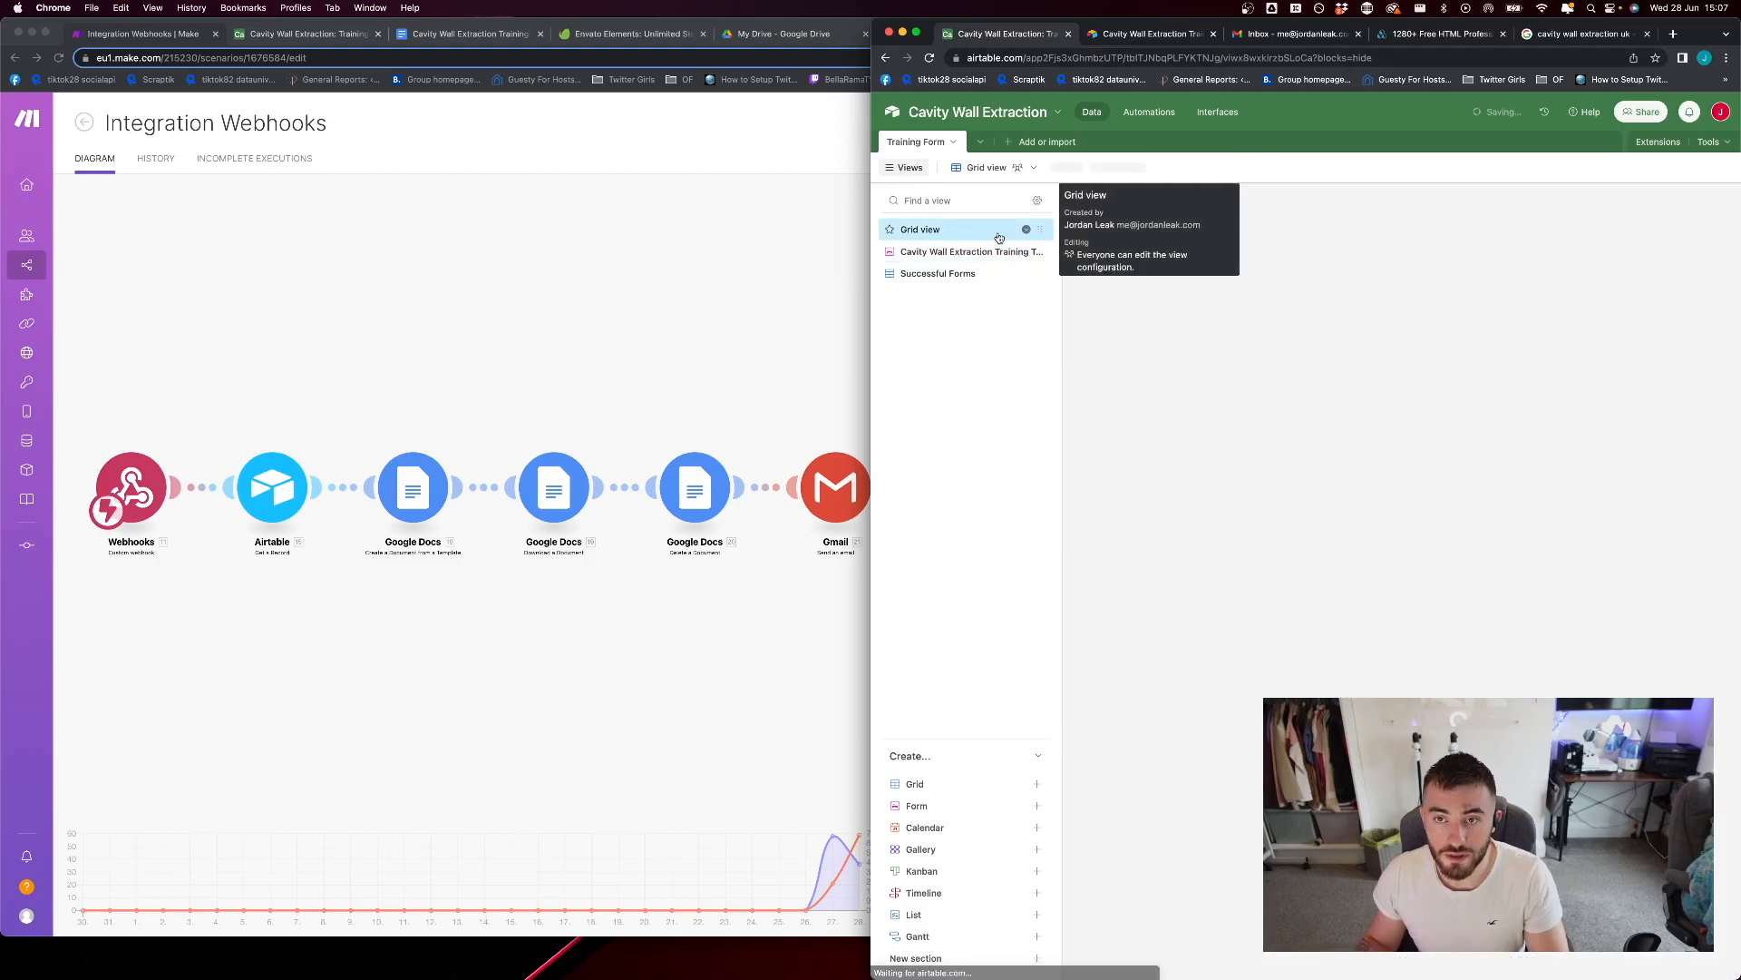
{"action": "scroll", "coordinate": [1238, 260], "scroll_direction": "right", "scroll_amount": 10}
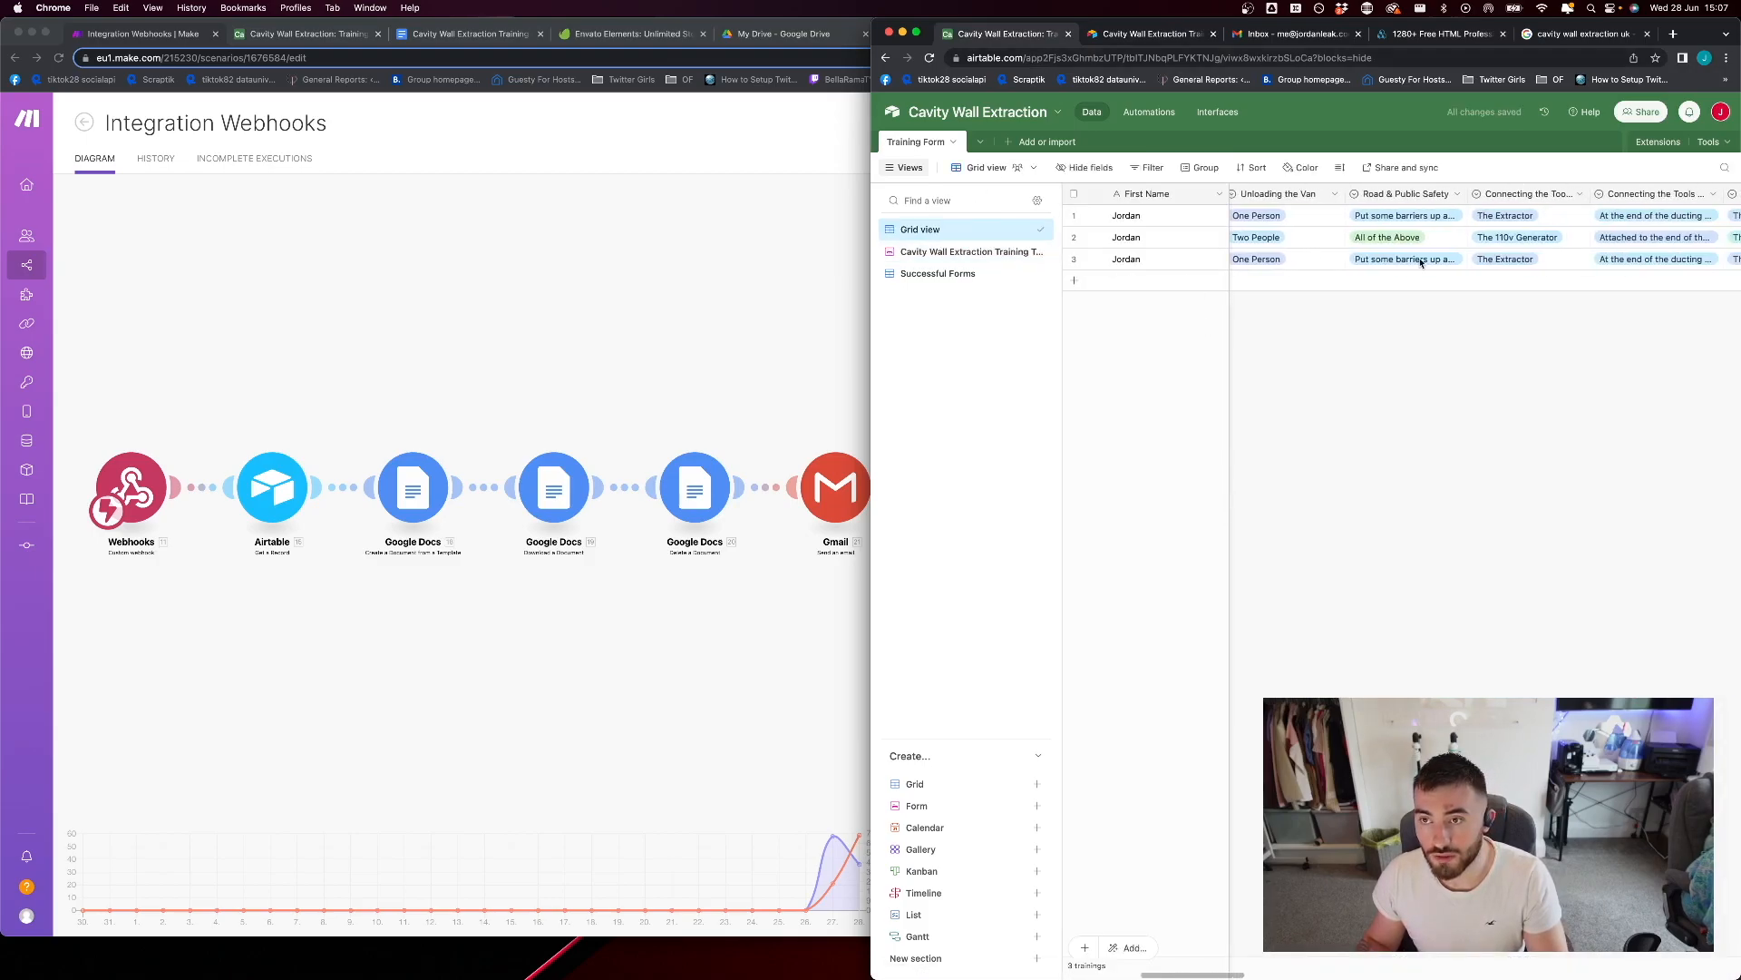
{"action": "left_click", "coordinate": [1440, 257]}
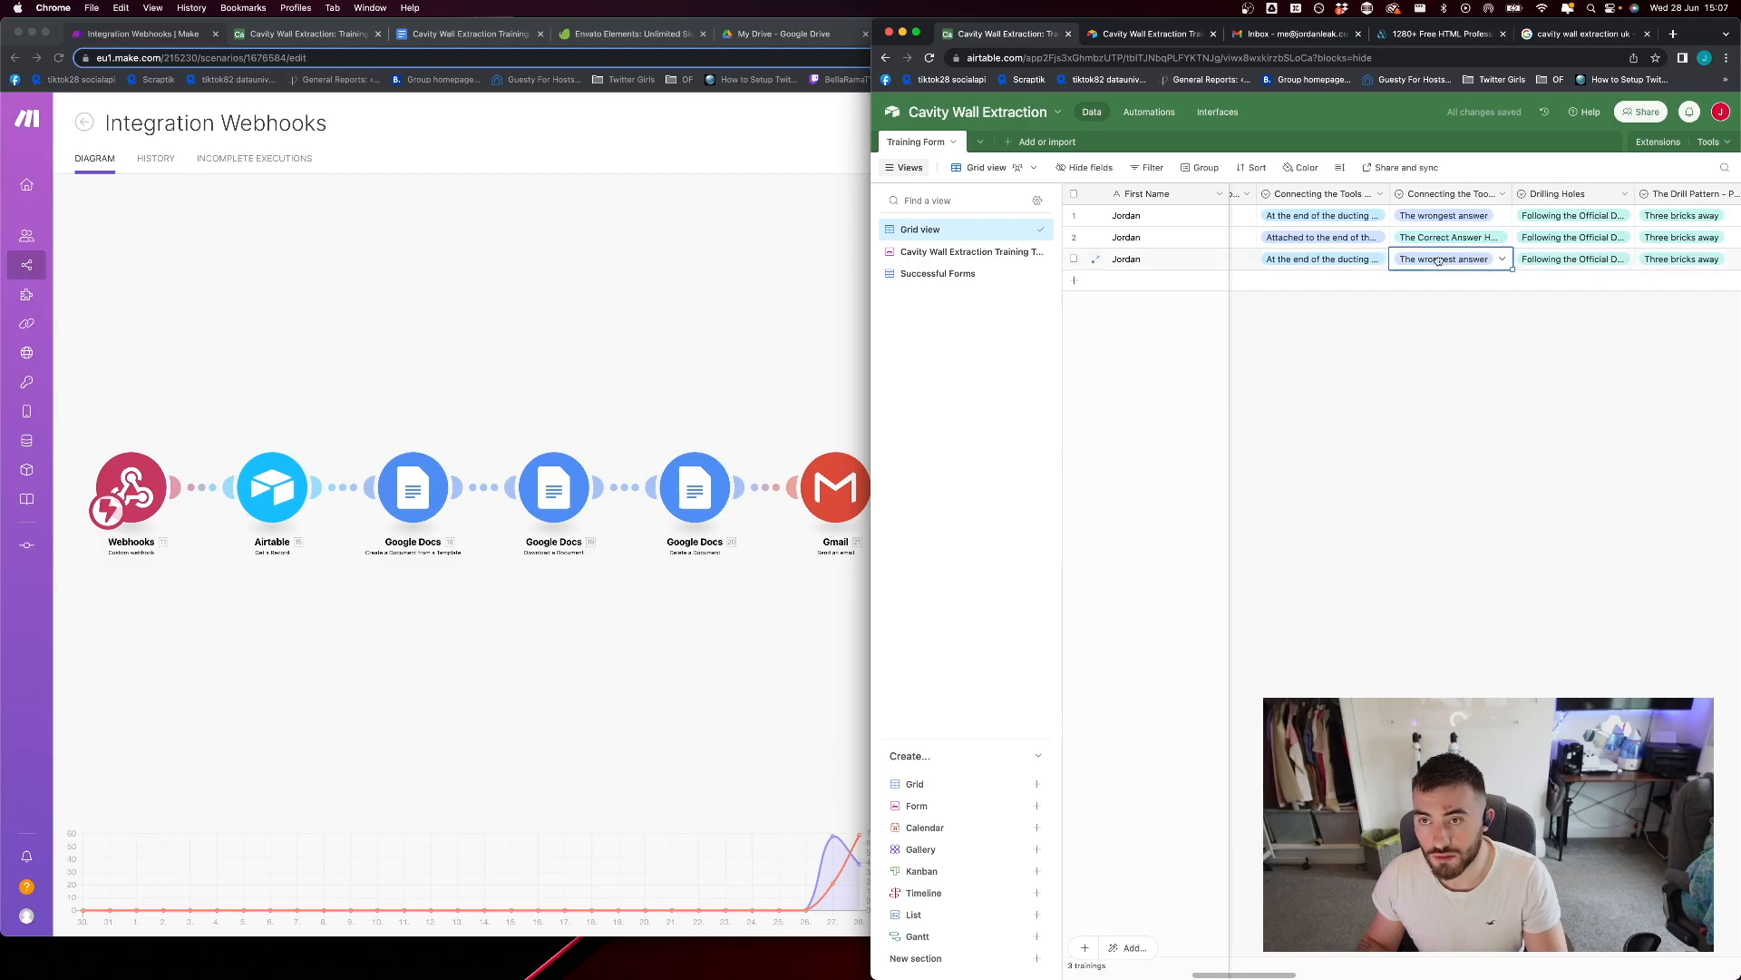
{"action": "scroll", "coordinate": [1265, 261], "scroll_direction": "left", "scroll_amount": 10}
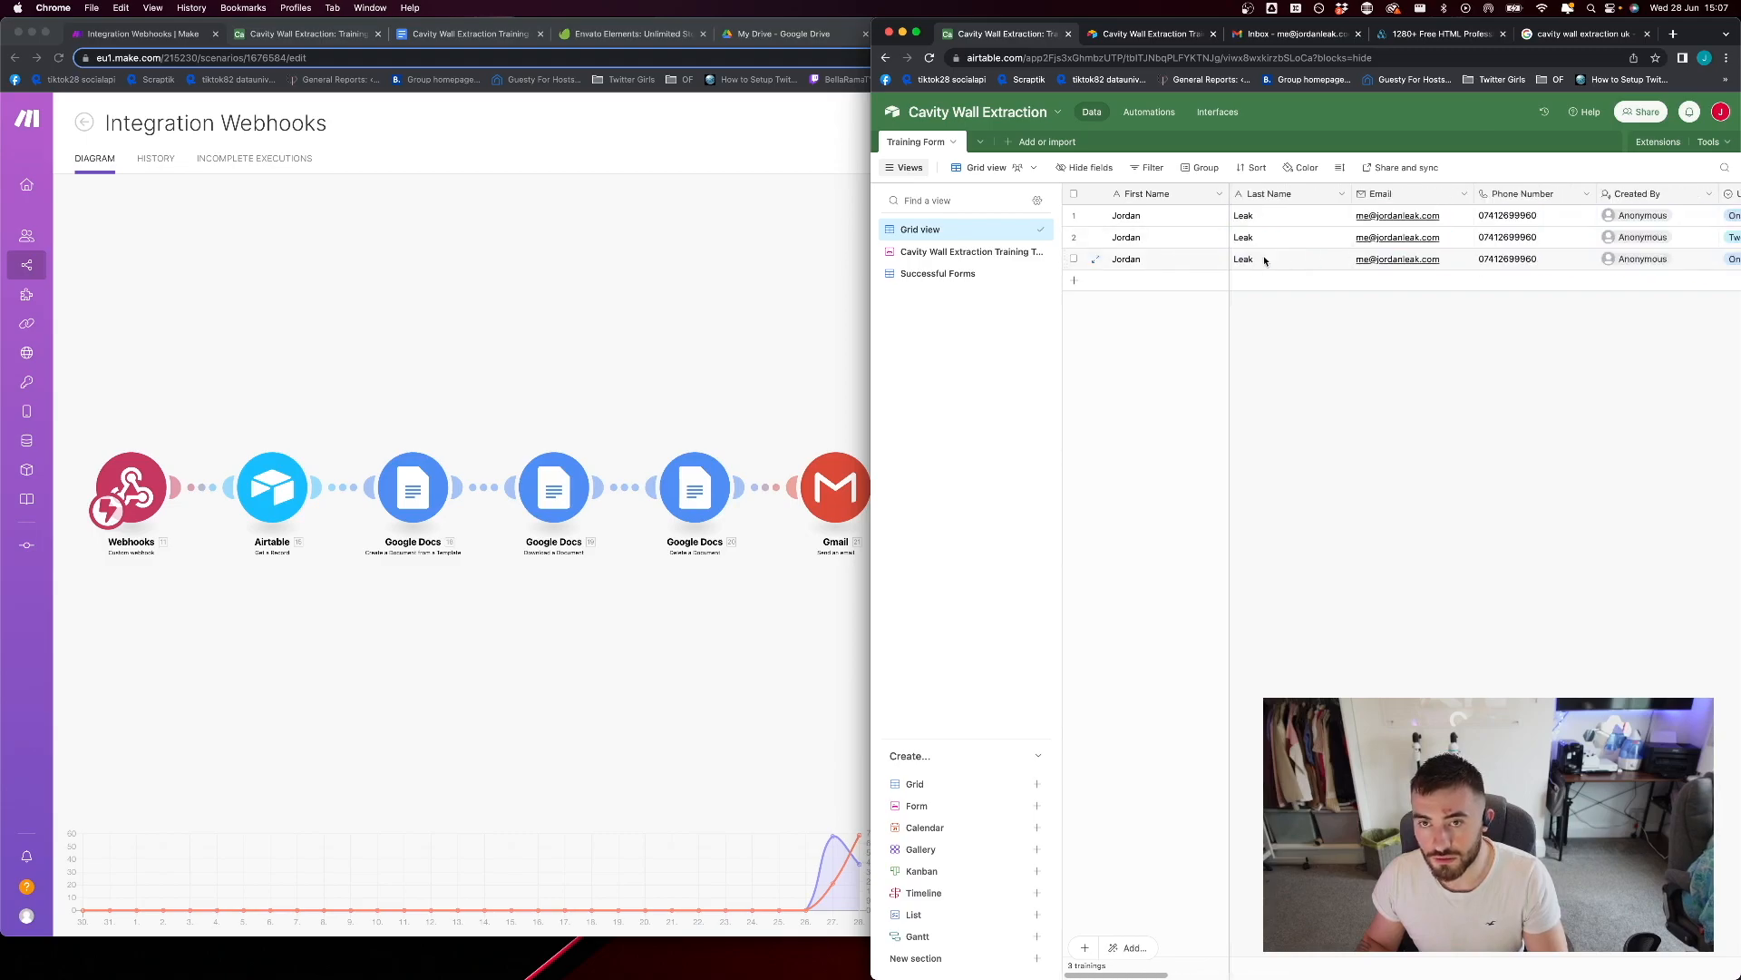
Delete all three existing submission records from the Grid view
{"action": "left_click", "coordinate": [1128, 218]}
{"action": "left_click", "coordinate": [1135, 266], "text": "shift"}
{"action": "right_click", "coordinate": [1136, 266]}
{"action": "left_click", "coordinate": [1168, 323]}
{"action": "key", "text": "Return"}
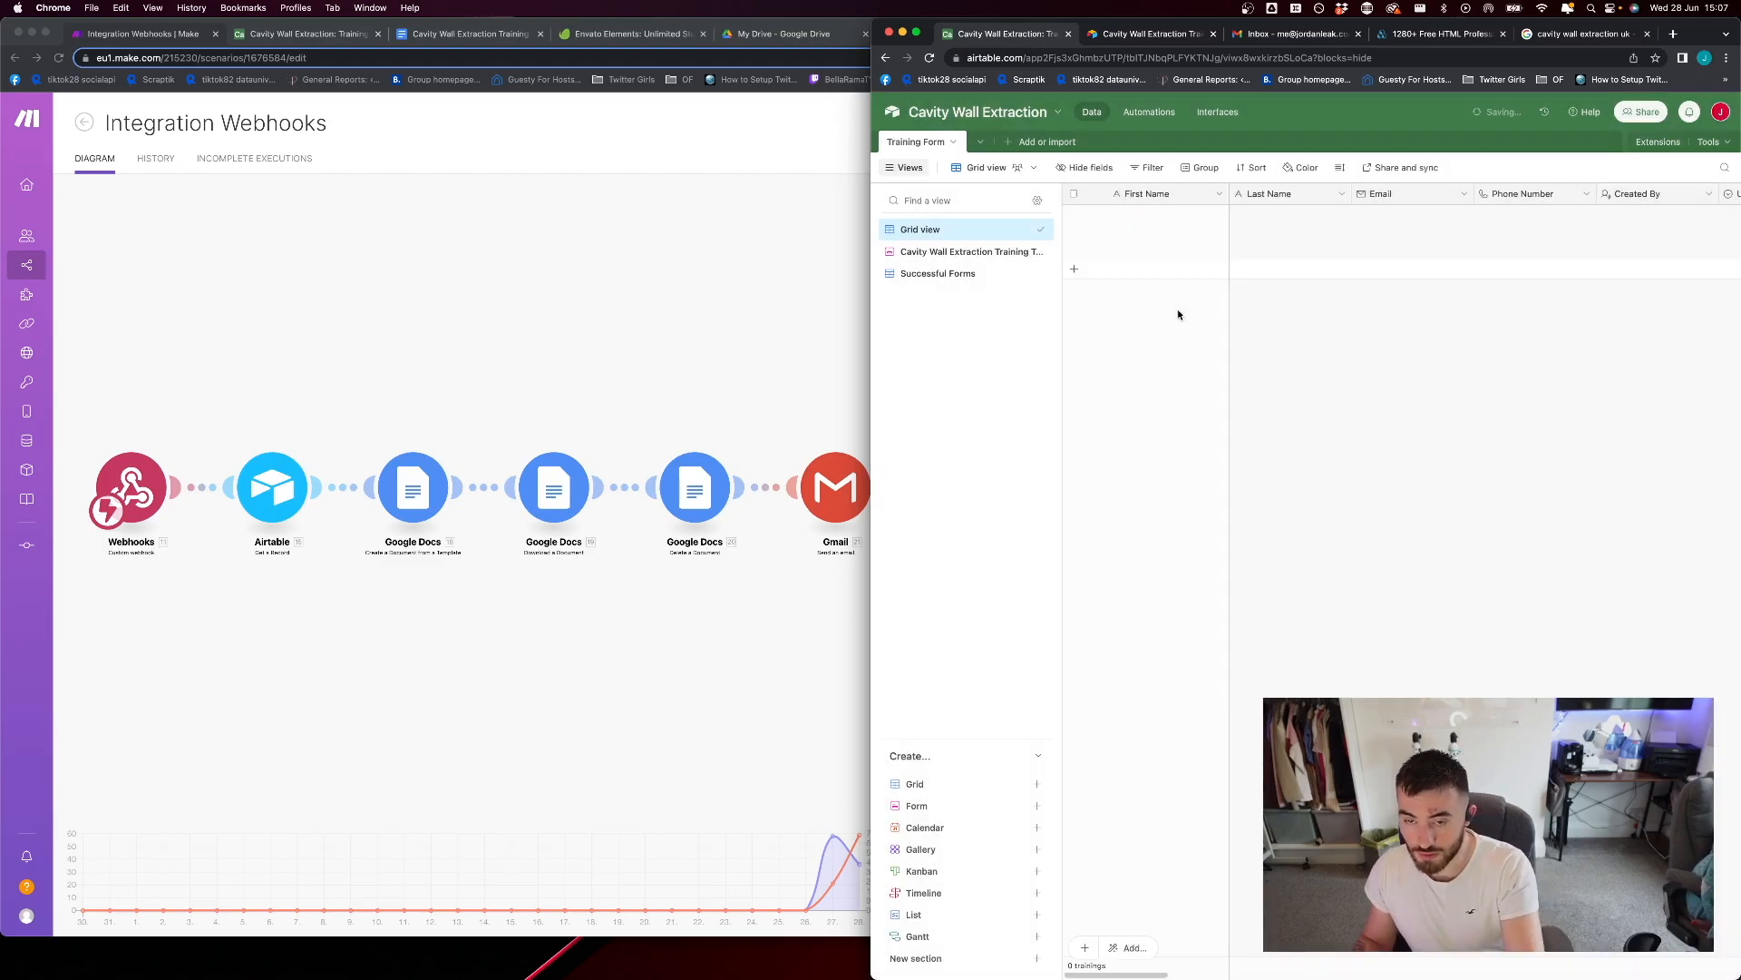
Close the submitted form page and open a fresh copy from the Cavity Wall Extraction Training Test form view
{"action": "left_click", "coordinate": [1165, 34]}
{"action": "key", "text": "super+w"}
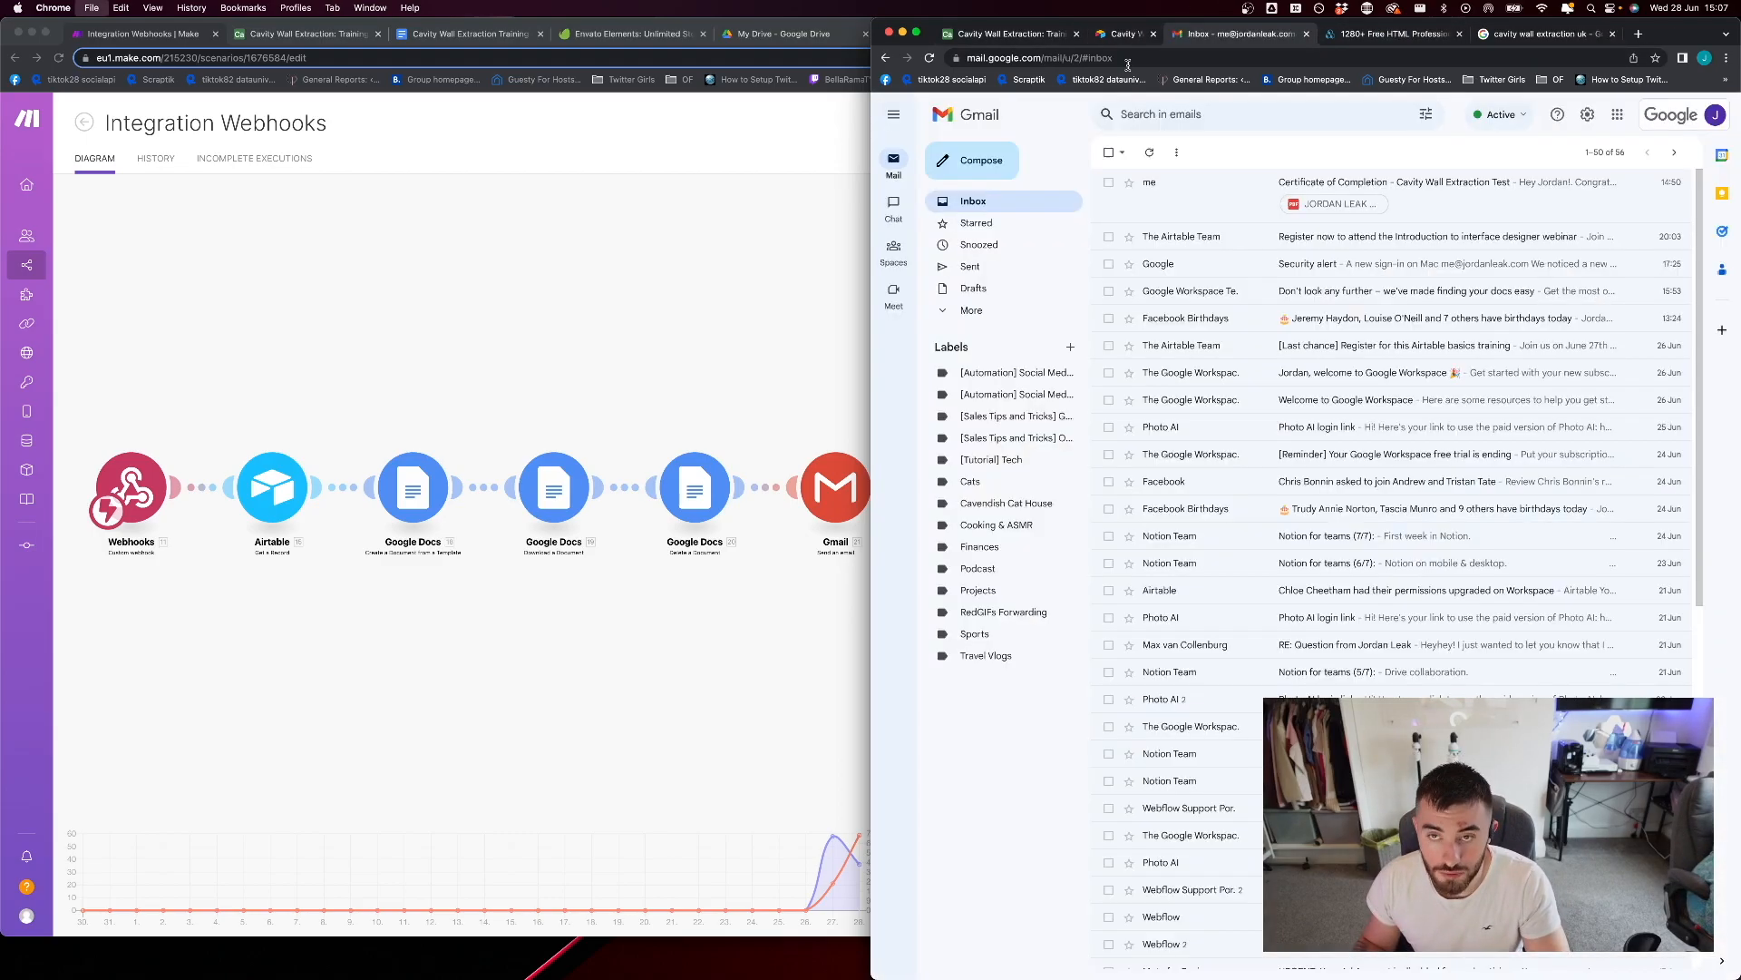
{"action": "left_click", "coordinate": [1035, 34]}
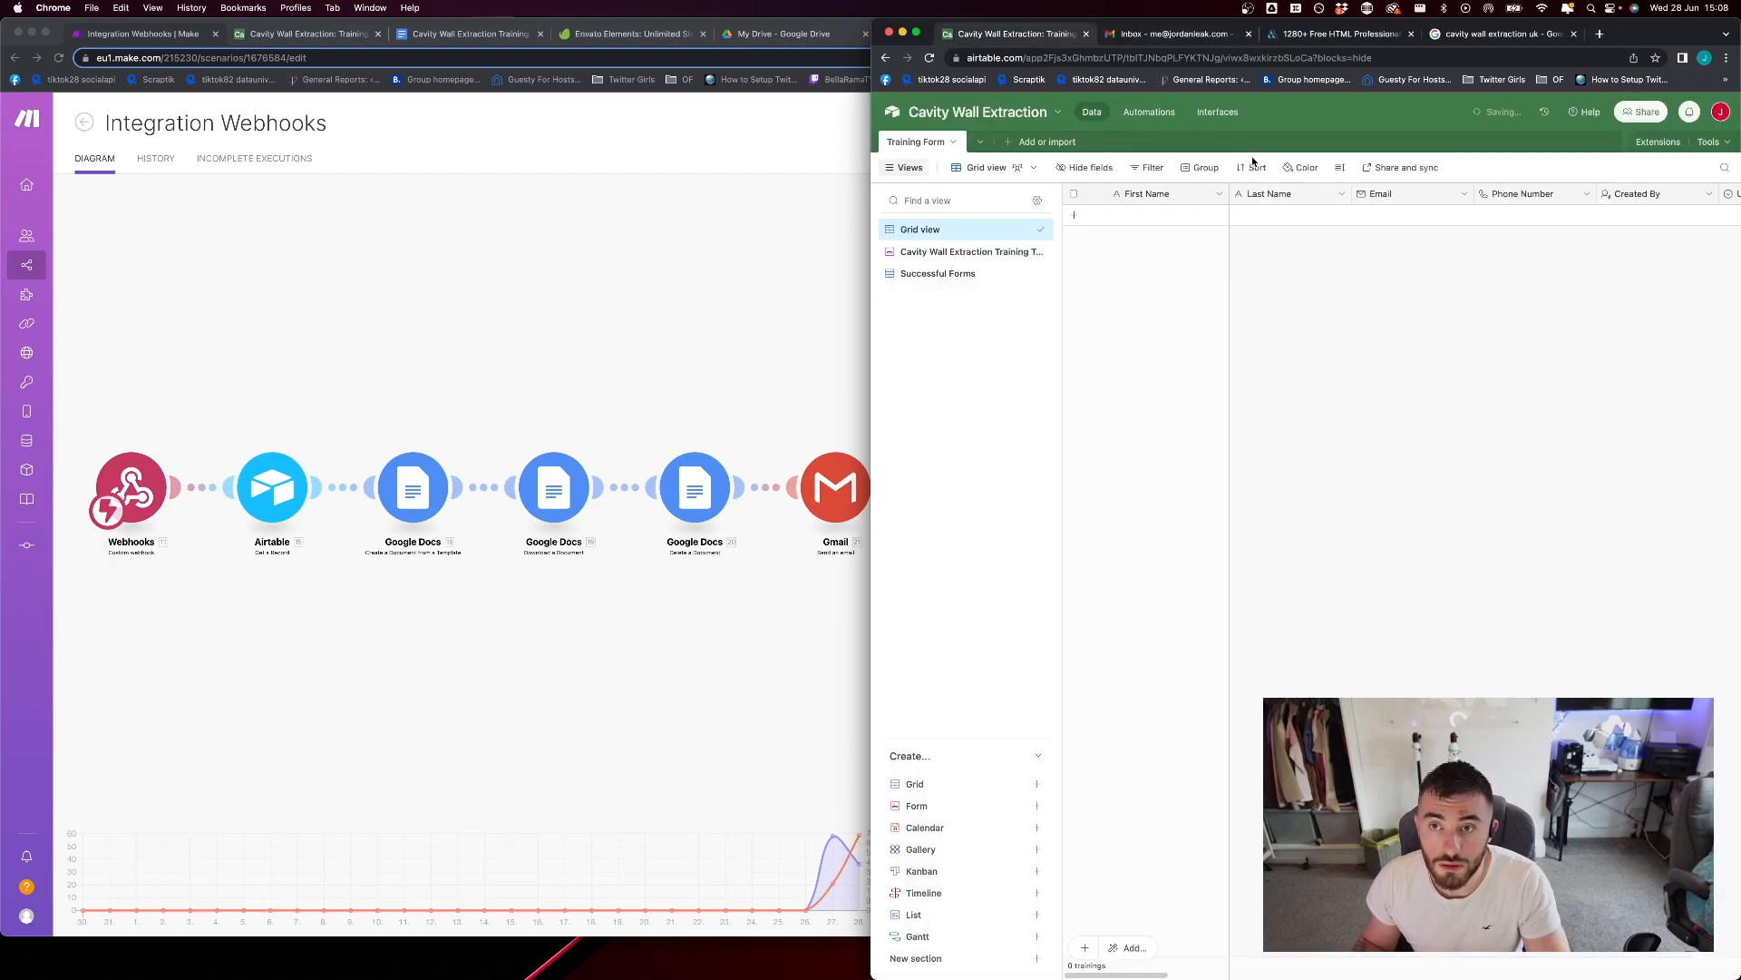
{"action": "left_click", "coordinate": [968, 254]}
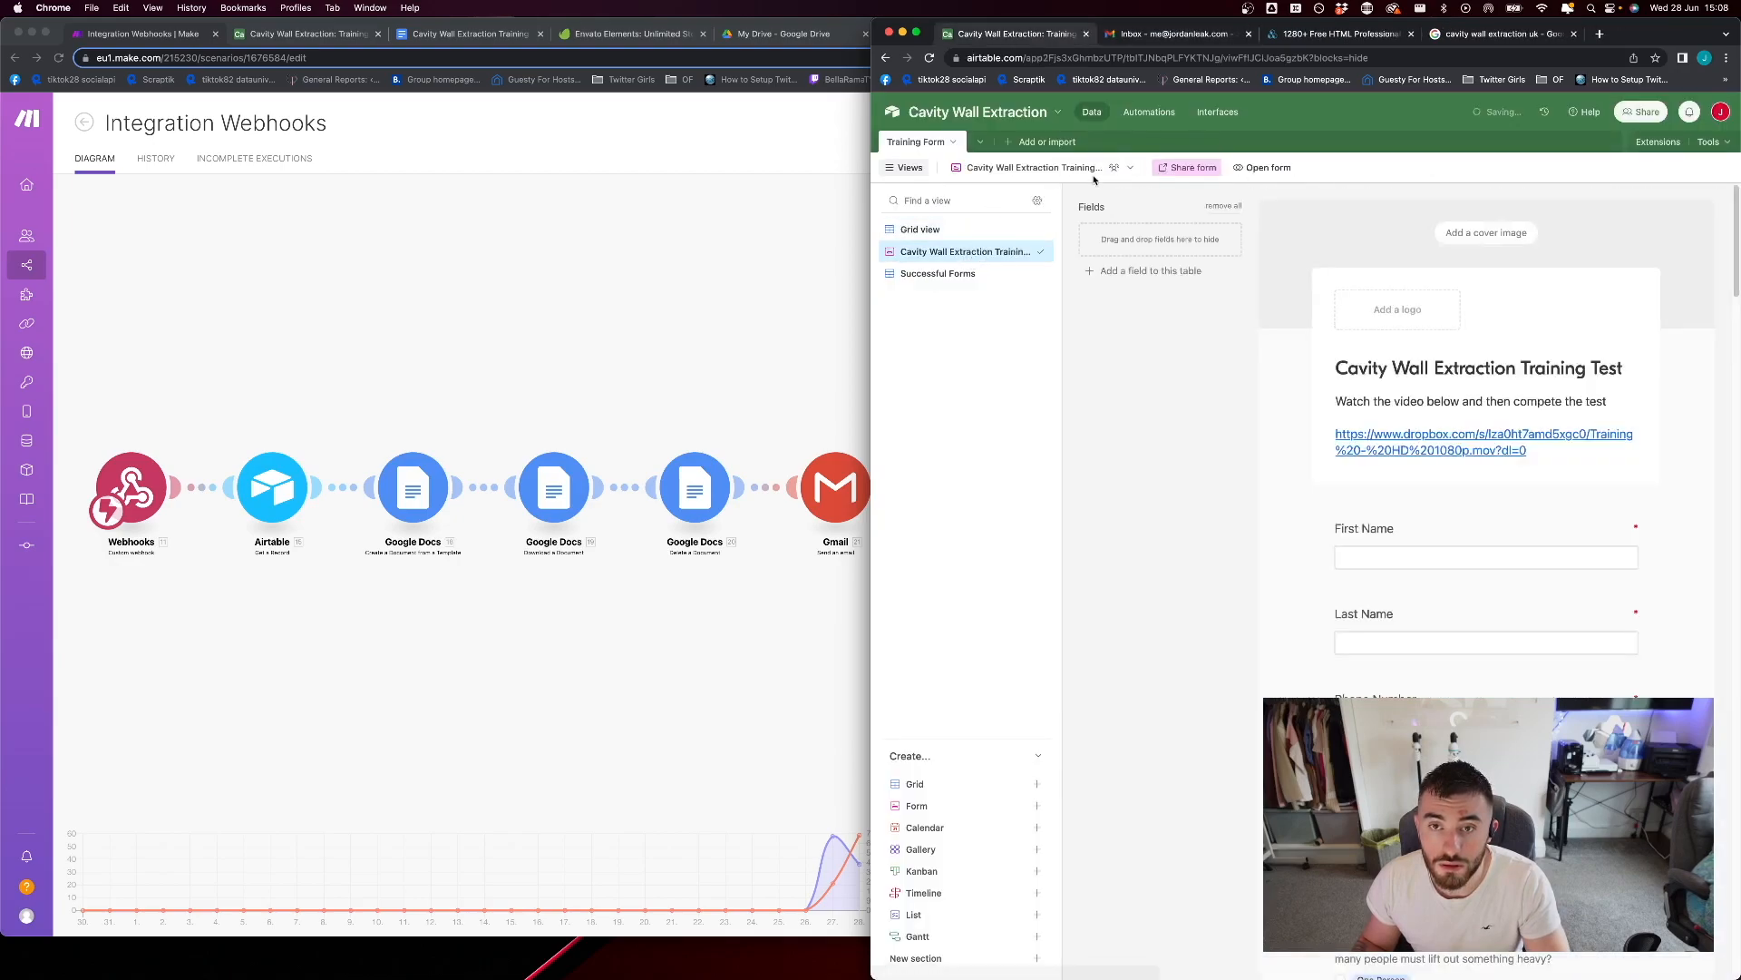
{"action": "left_click", "coordinate": [1238, 169]}
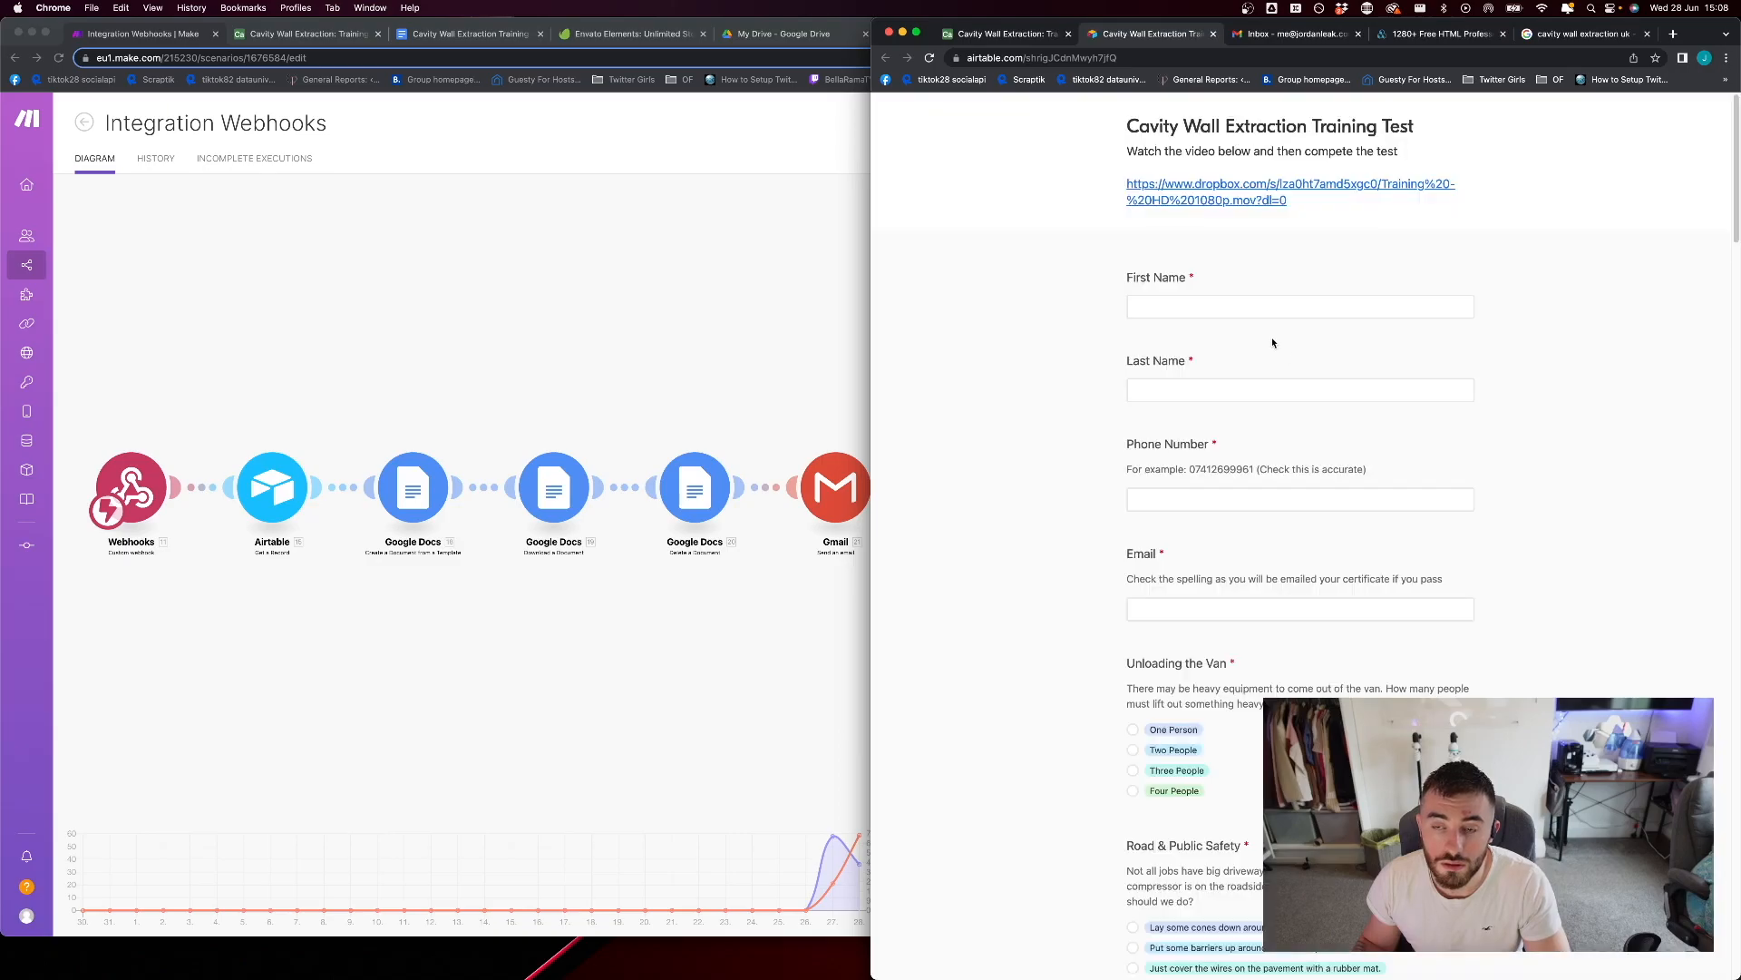
Complete the training test with the respondent's first name, last name, phone number and email, and submit it
{"action": "left_click", "coordinate": [1256, 305]}
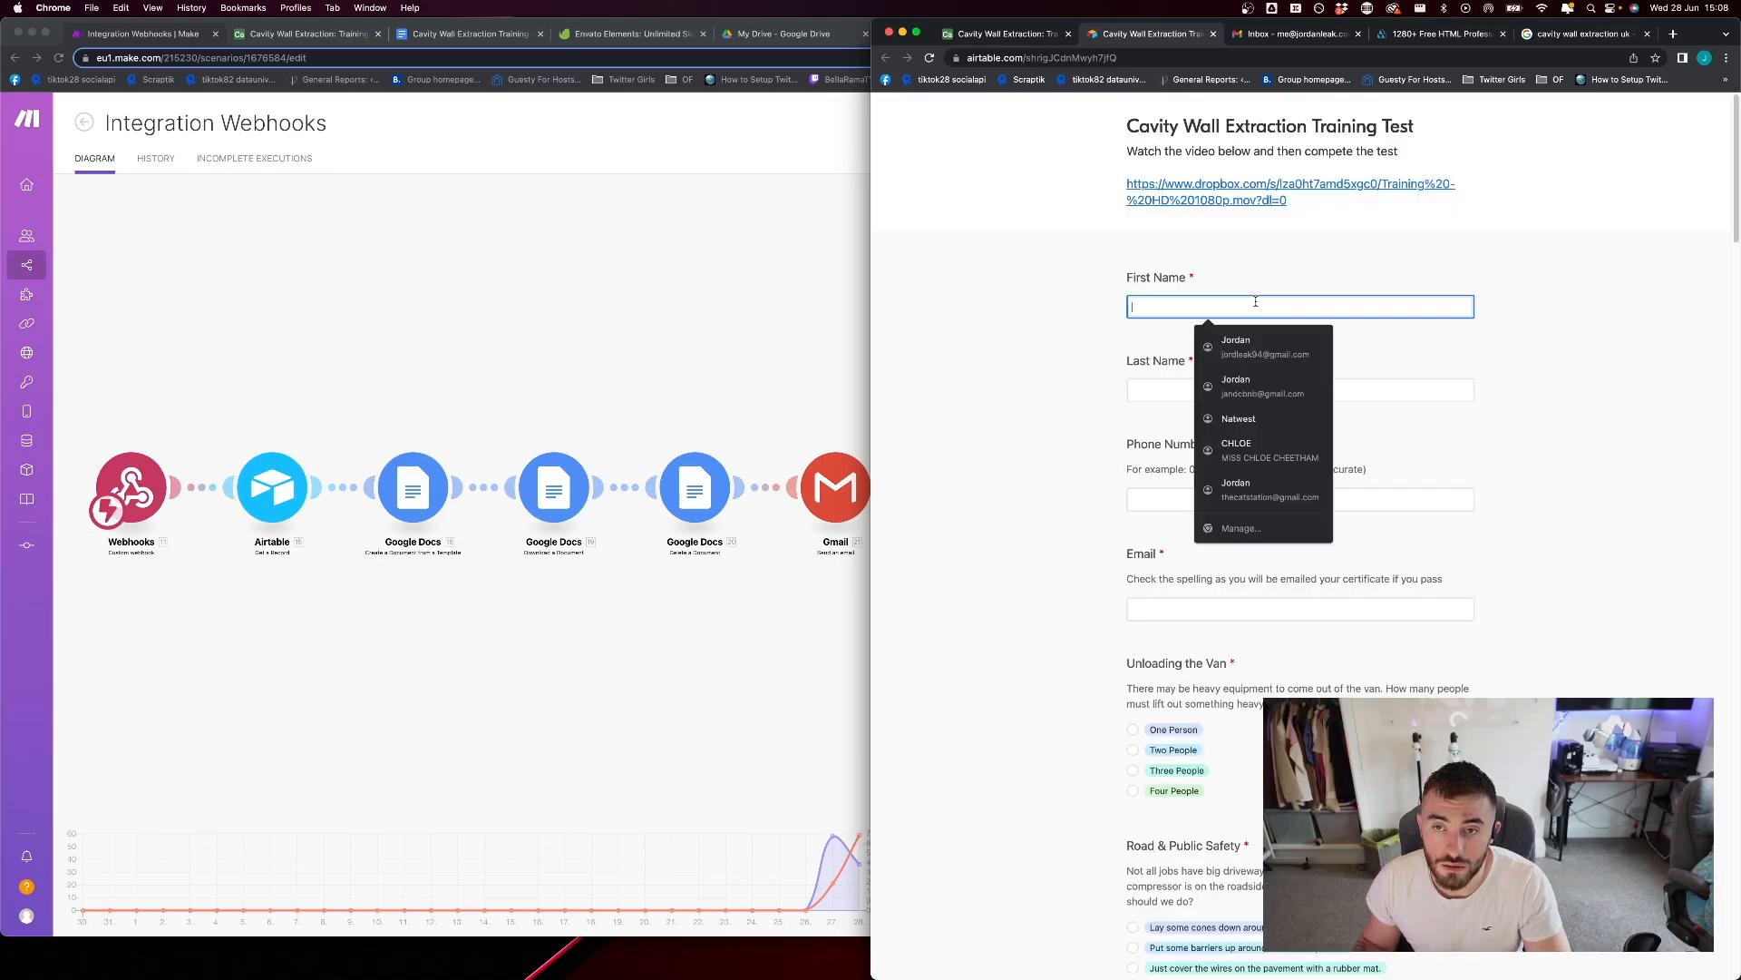
{"action": "key", "text": "Tab"}
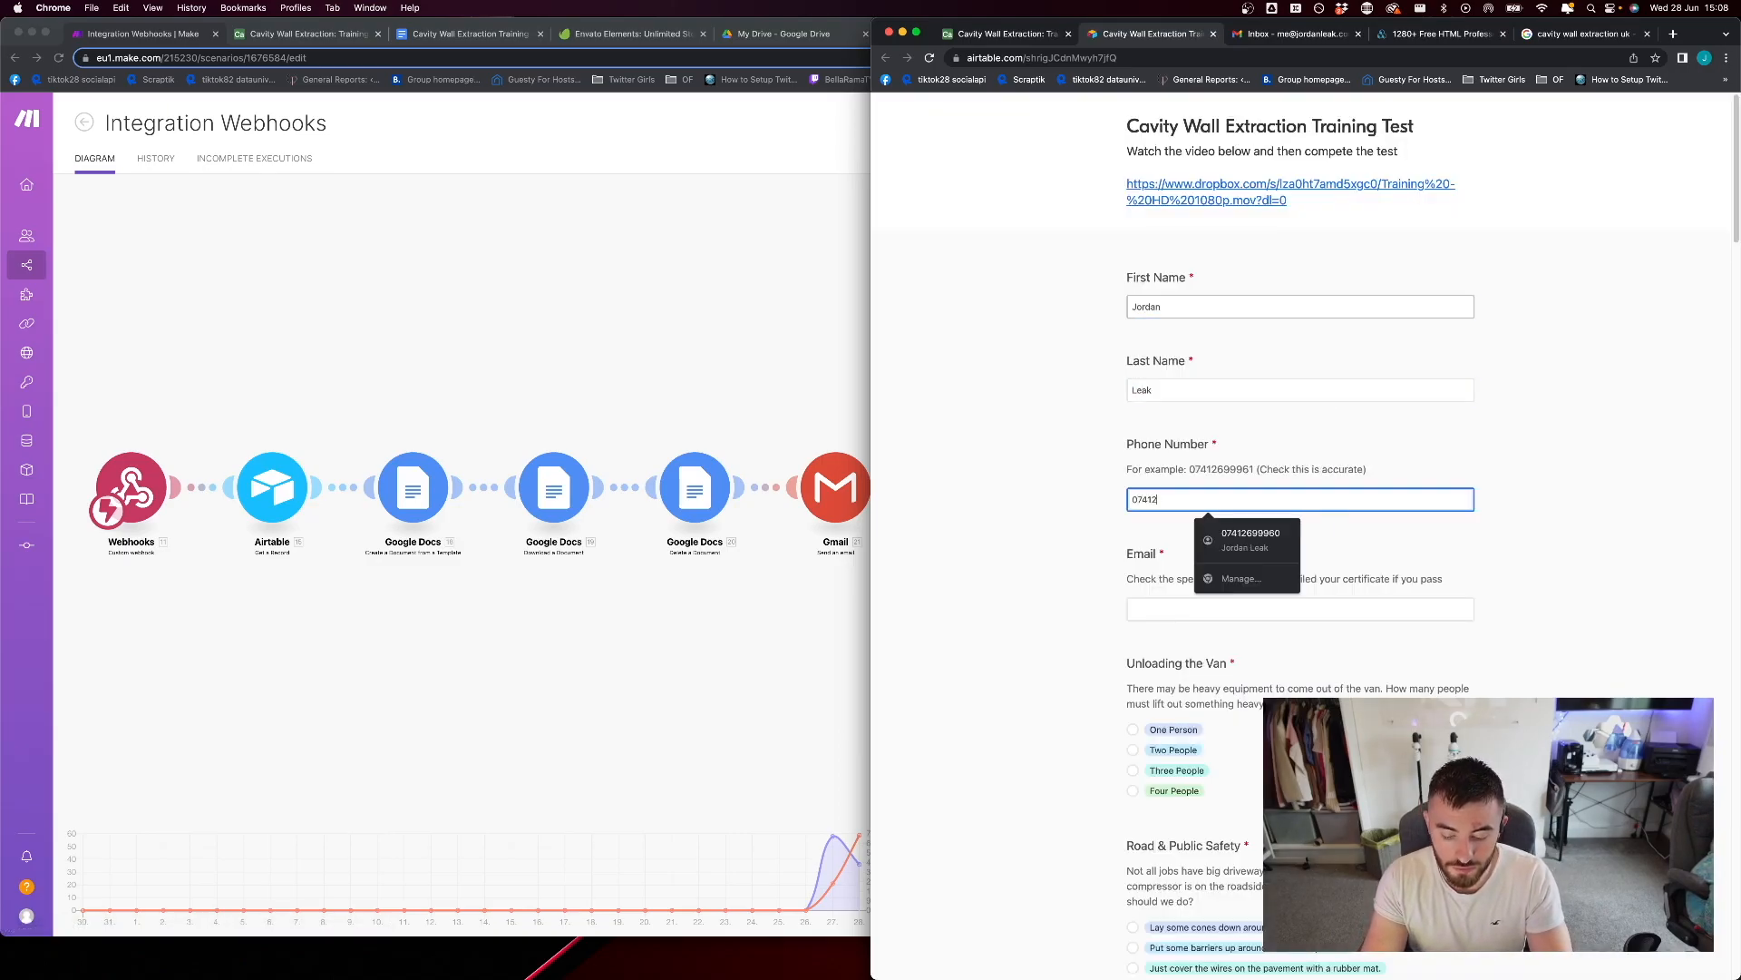
{"action": "key", "text": "Tab"}
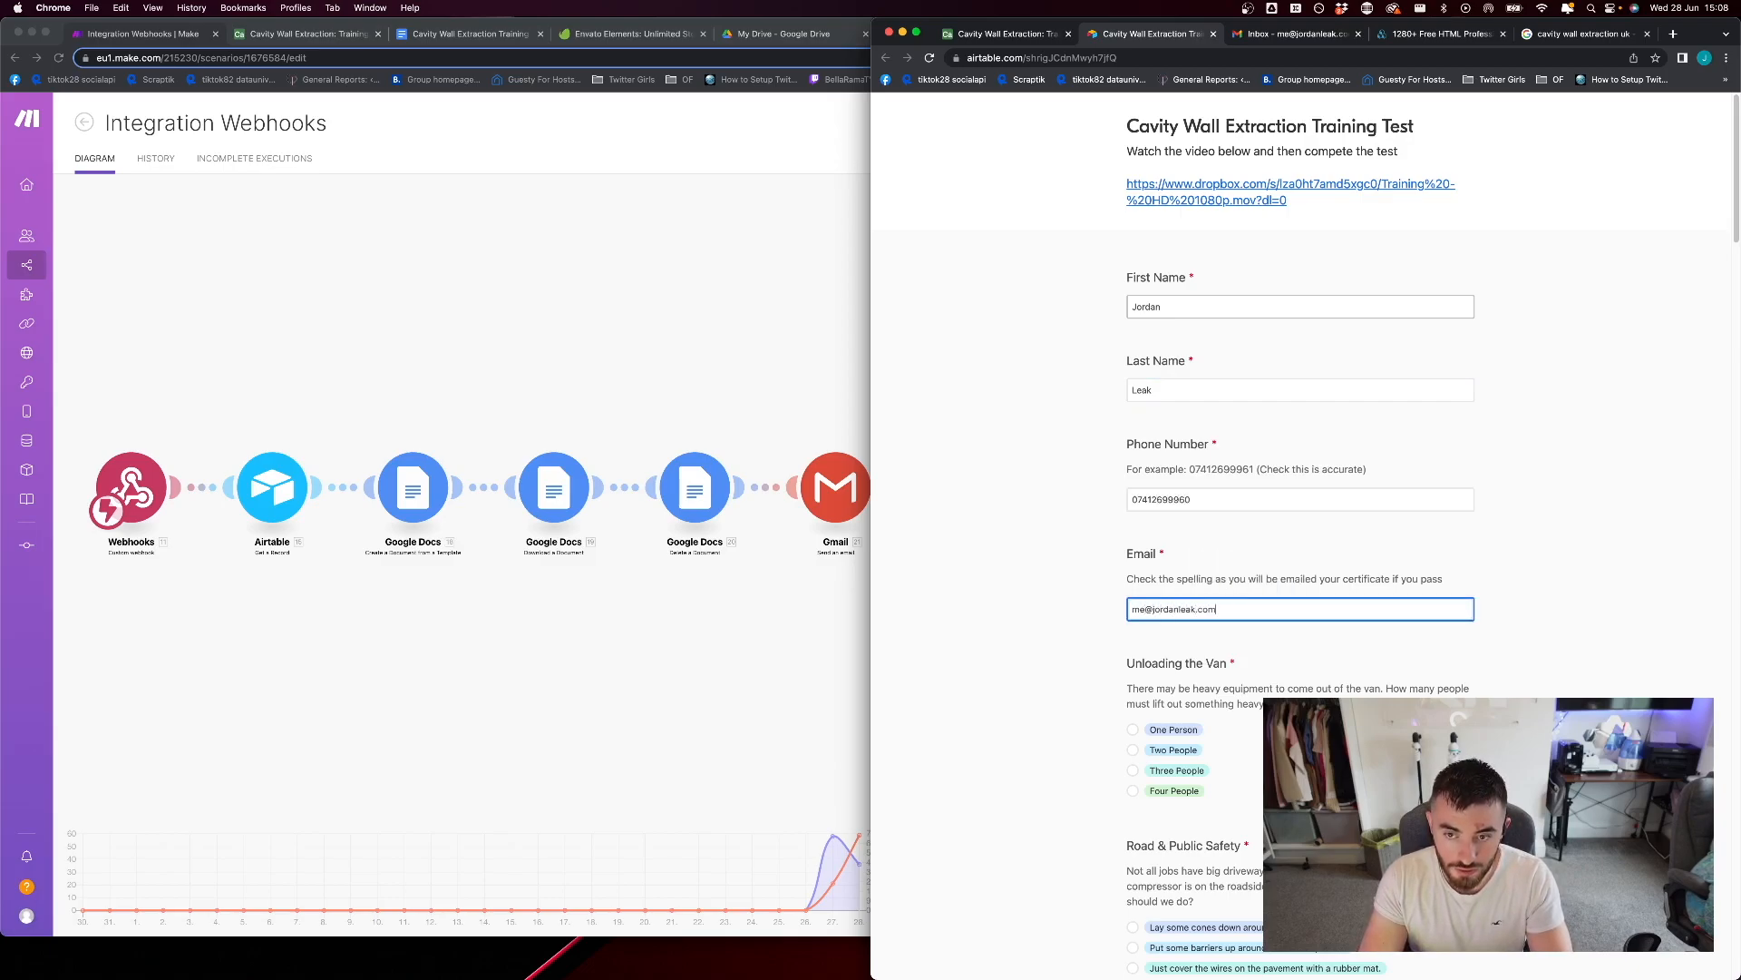
{"action": "left_click", "coordinate": [1445, 798]}
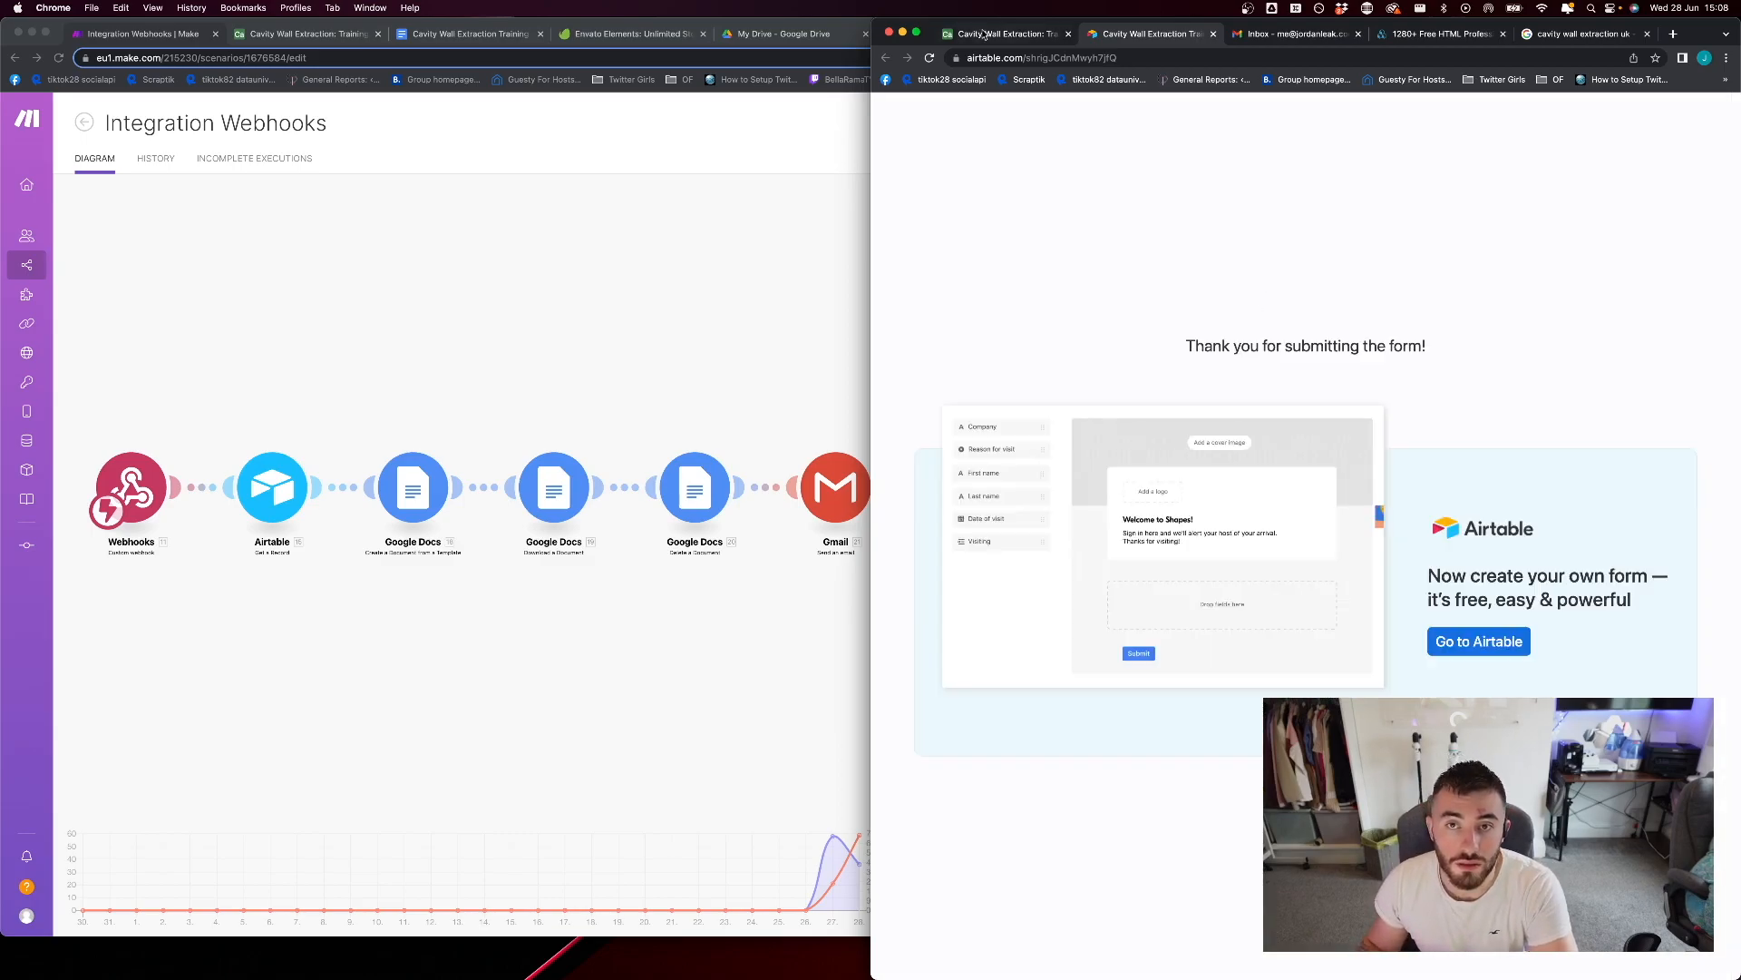
Check the Gmail inbox, switch to the Integration Webhooks scenario in Make and open its editor to watch the run
{"action": "left_click", "coordinate": [1006, 34]}
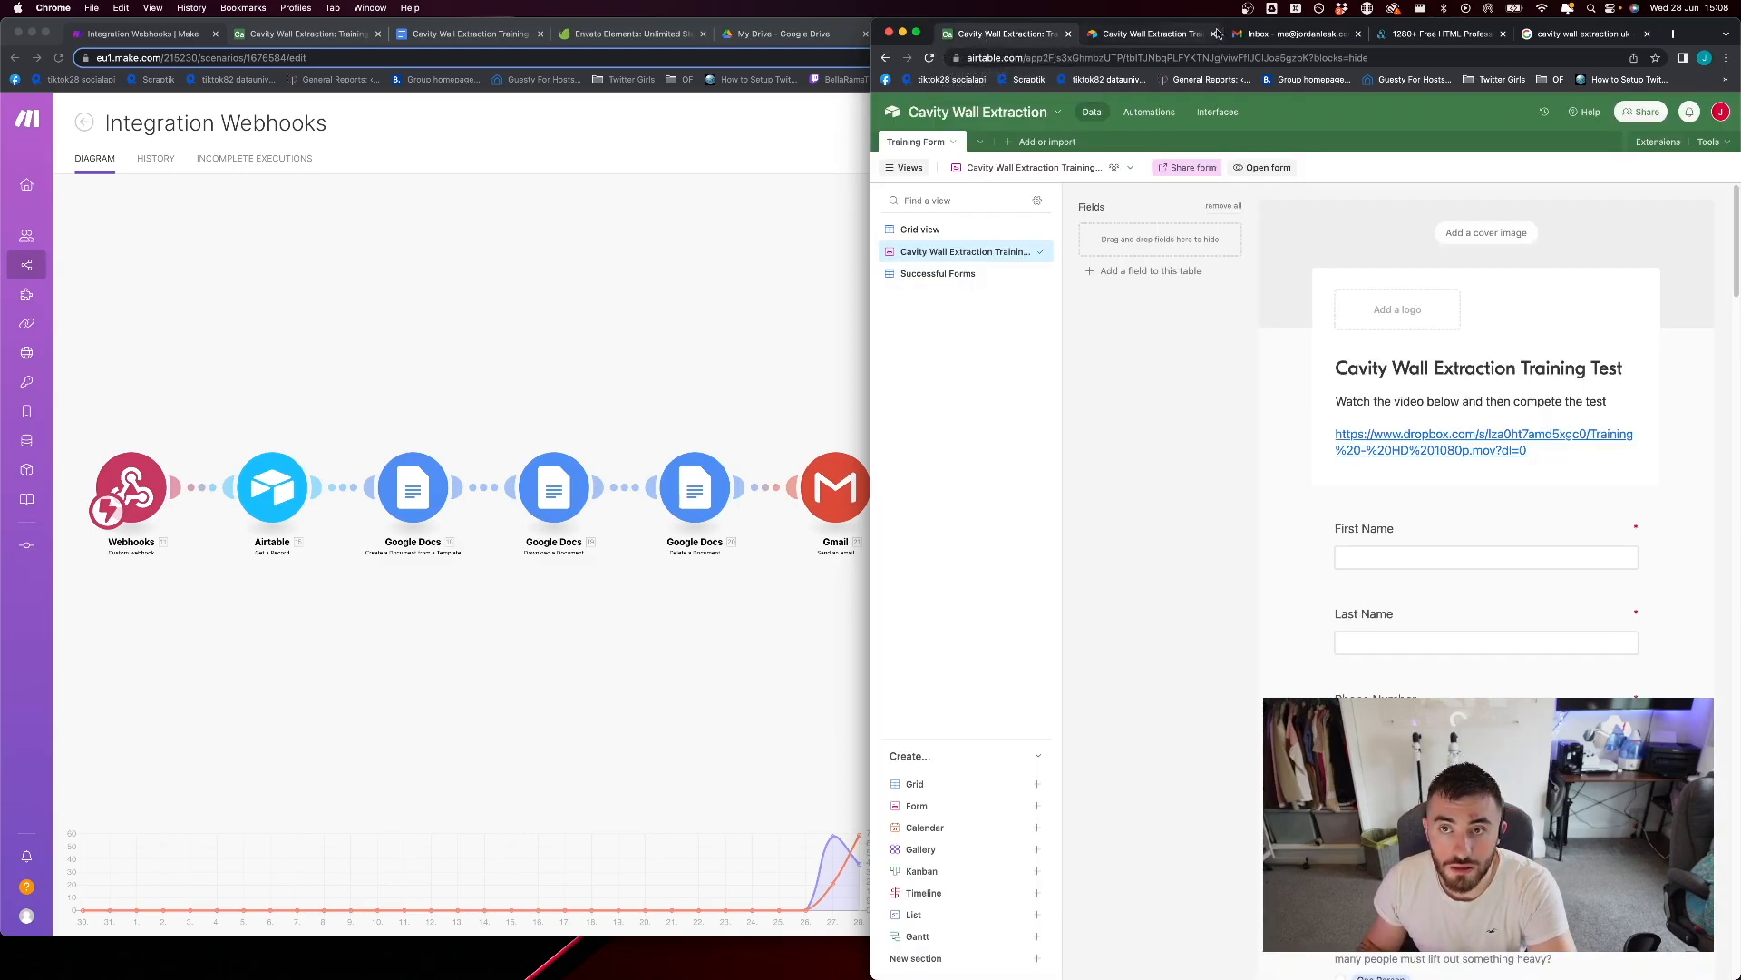
{"action": "left_click", "coordinate": [1299, 33]}
{"action": "left_click", "coordinate": [526, 276]}
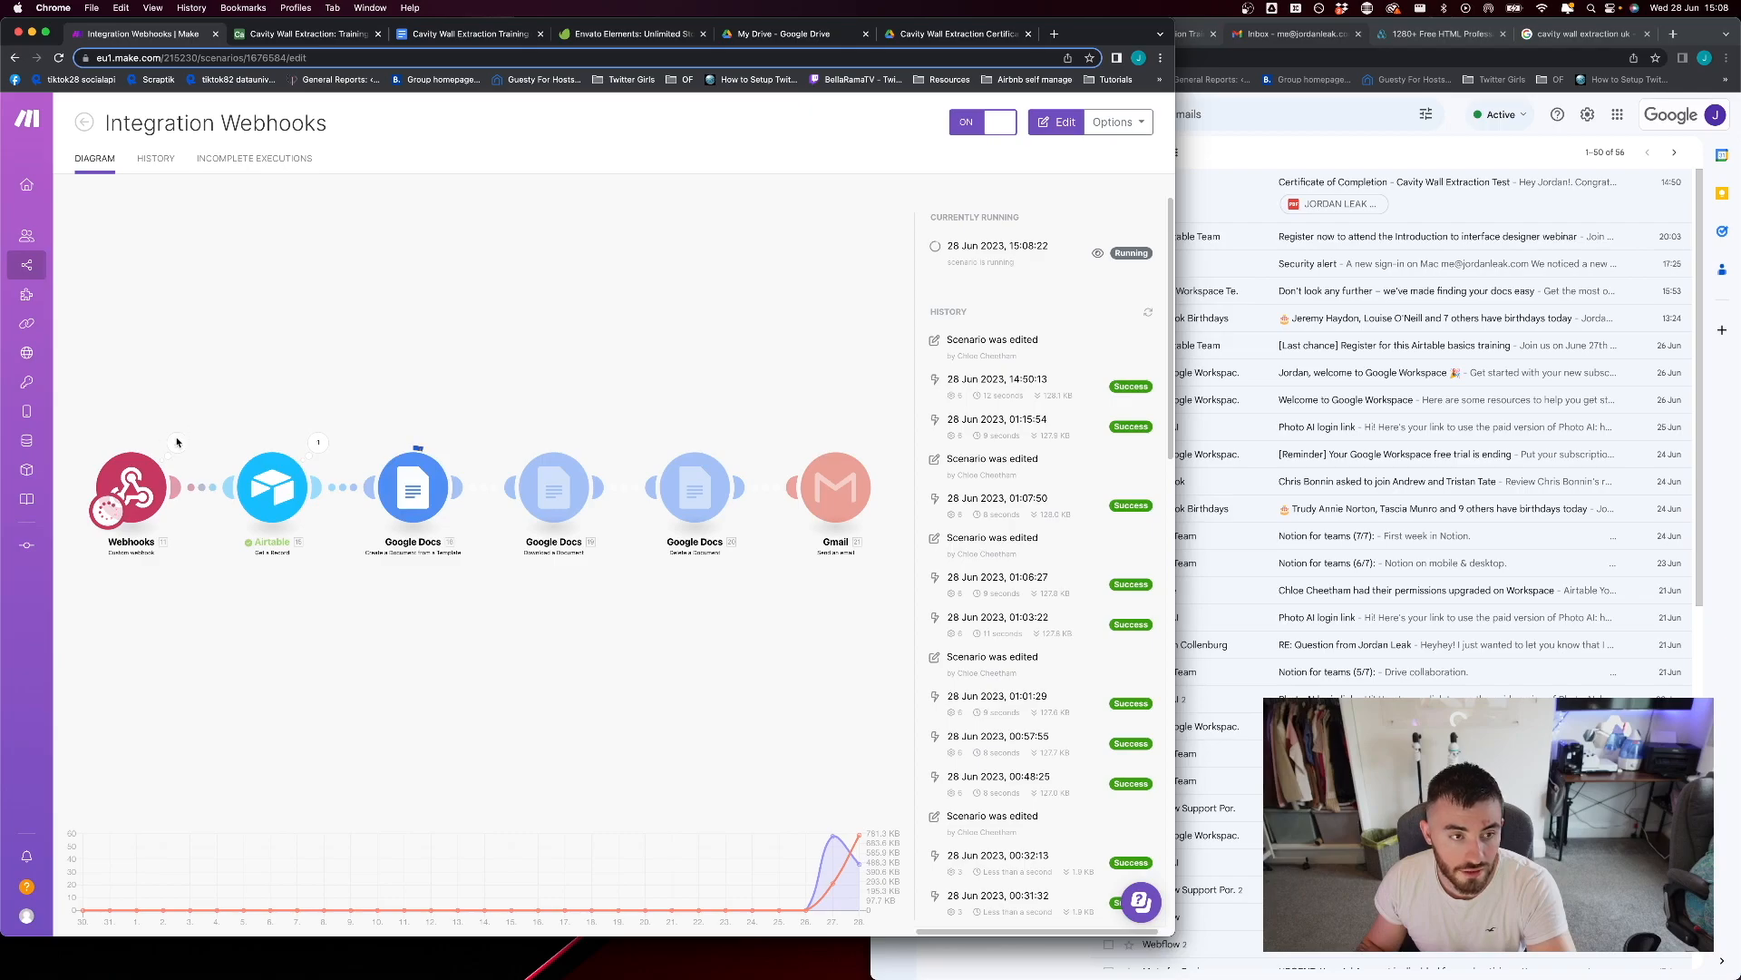
{"action": "left_click", "coordinate": [178, 442]}
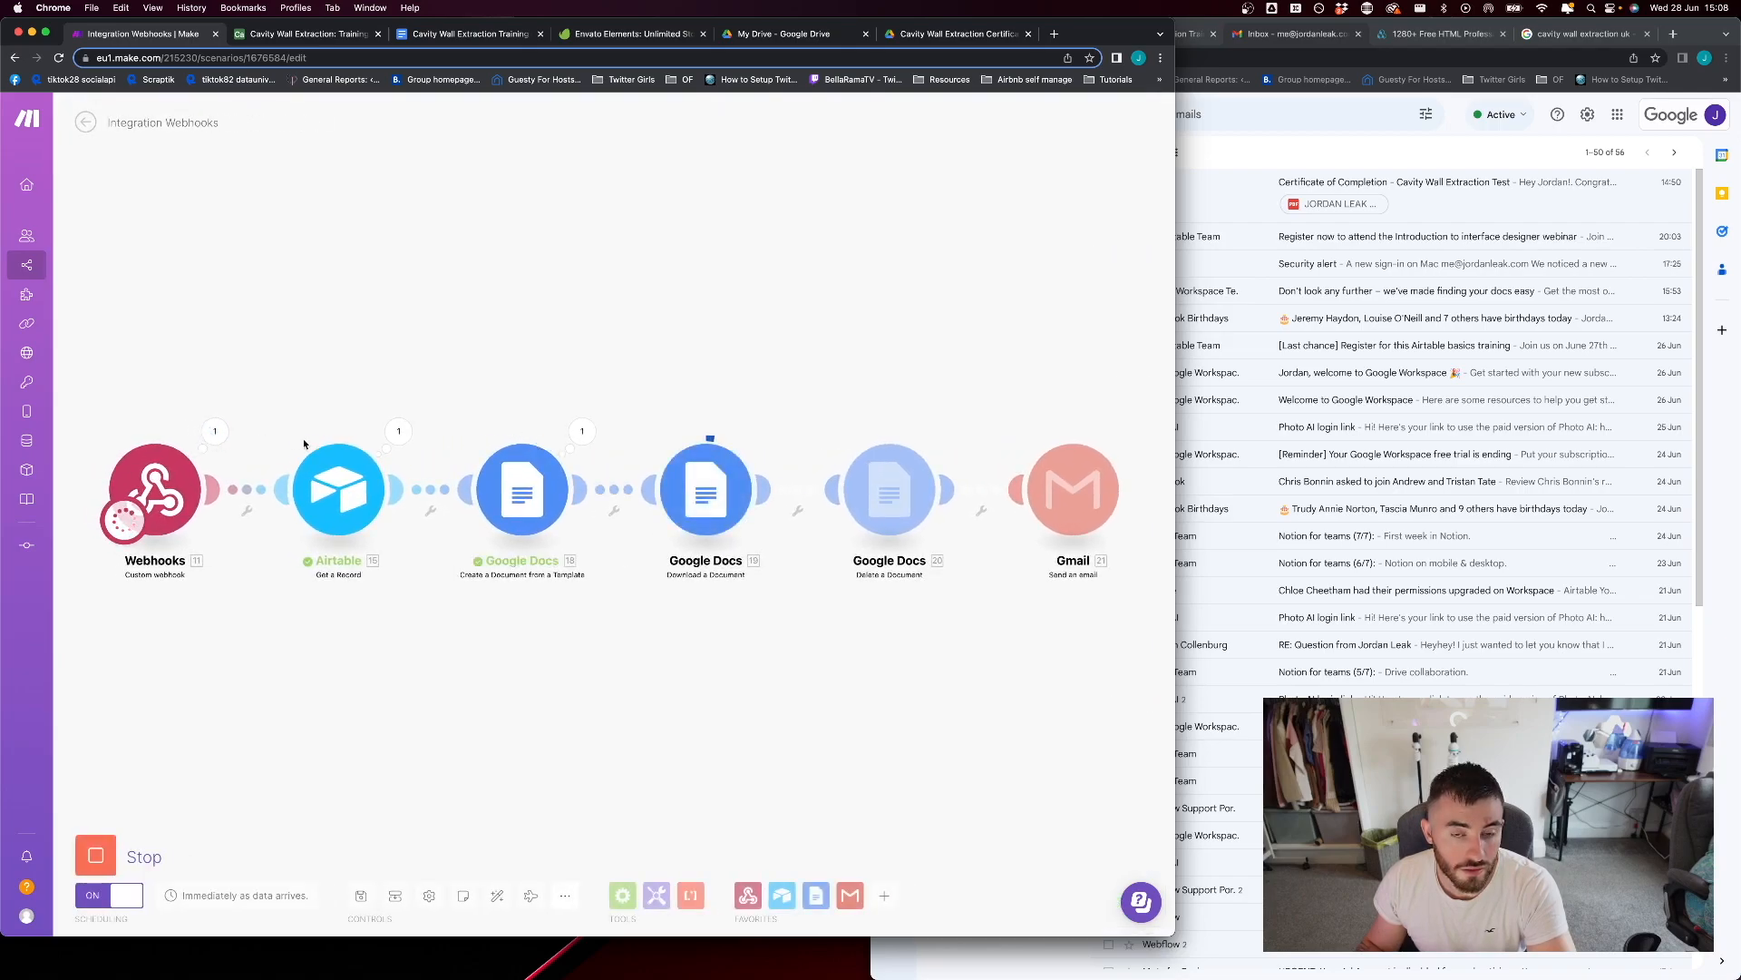
Open the newest Certificate of Completion email in Gmail and check the phone number and first name in its message
{"action": "left_click", "coordinate": [1288, 149]}
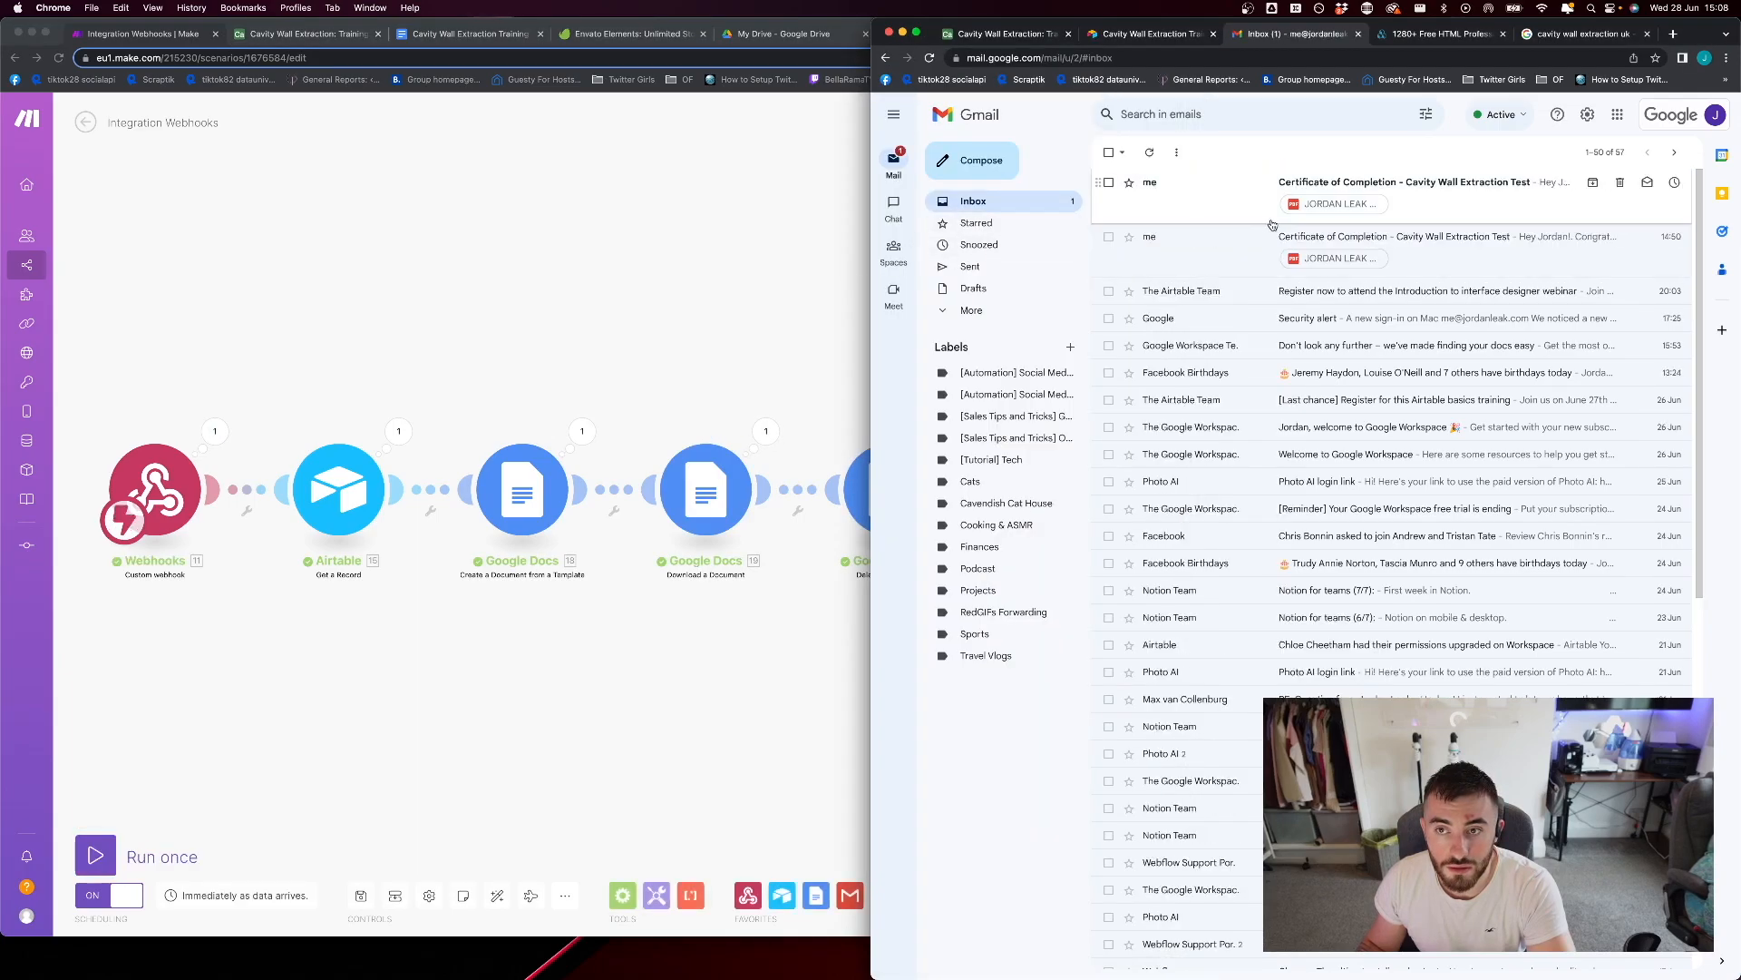
{"action": "left_click", "coordinate": [1438, 192]}
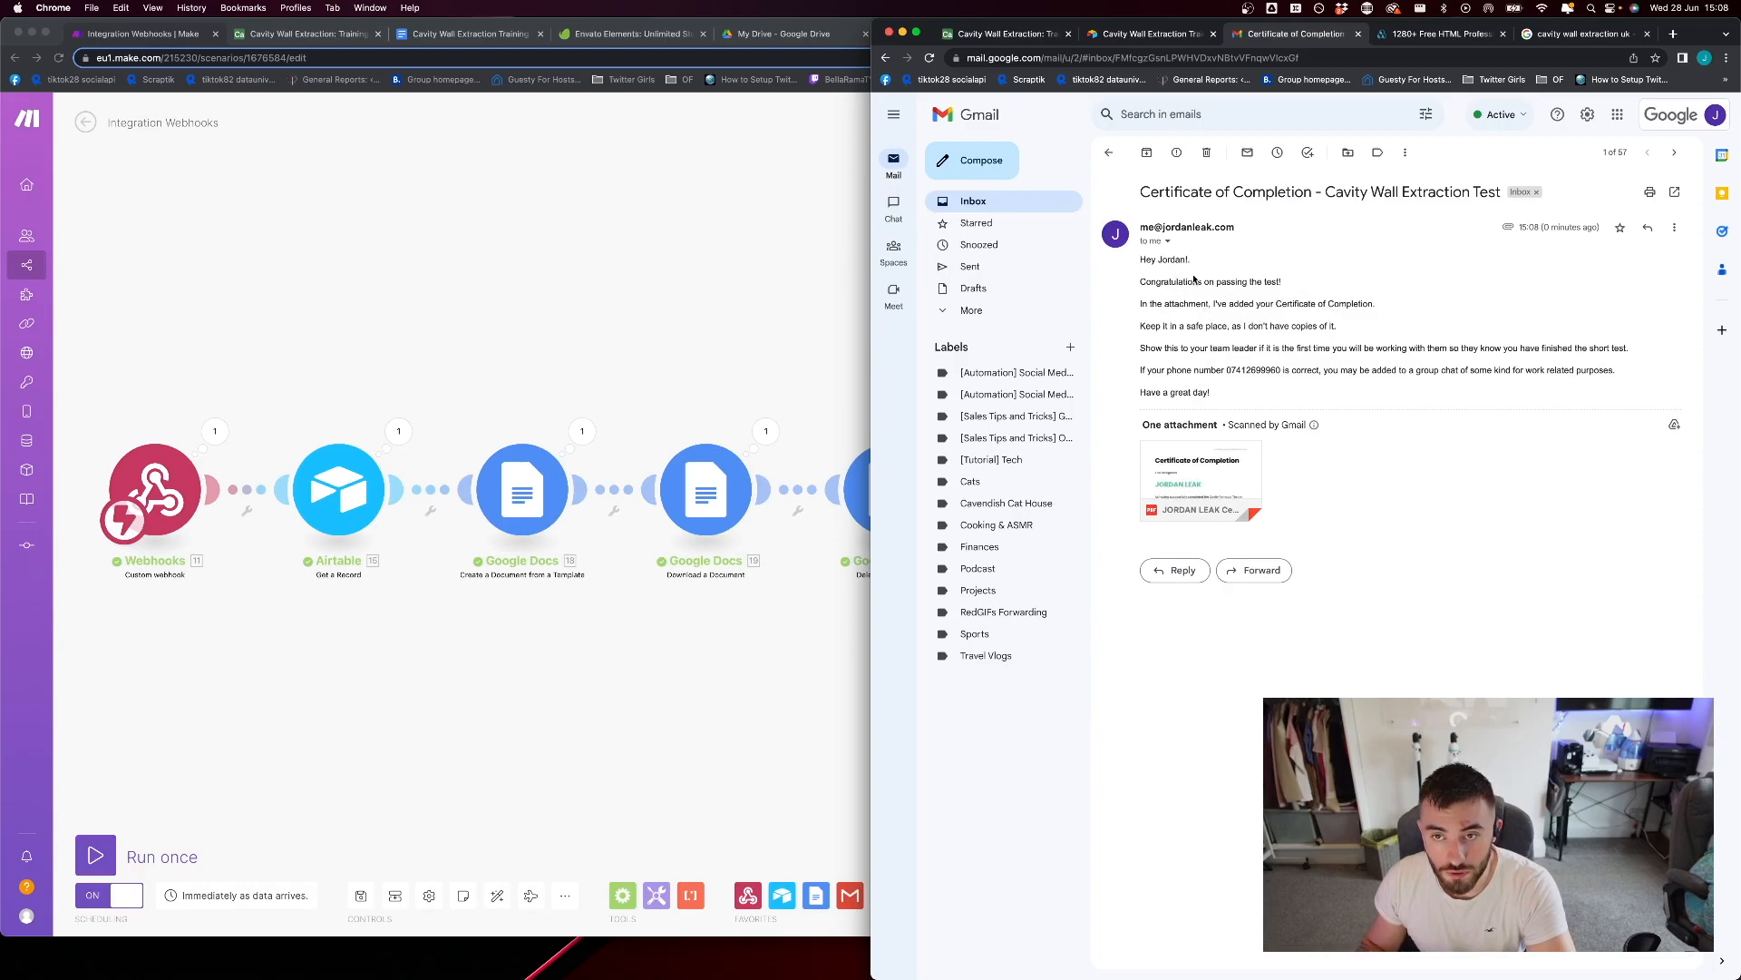
{"action": "triple_click", "coordinate": [1228, 367]}
{"action": "left_click", "coordinate": [1255, 379]}
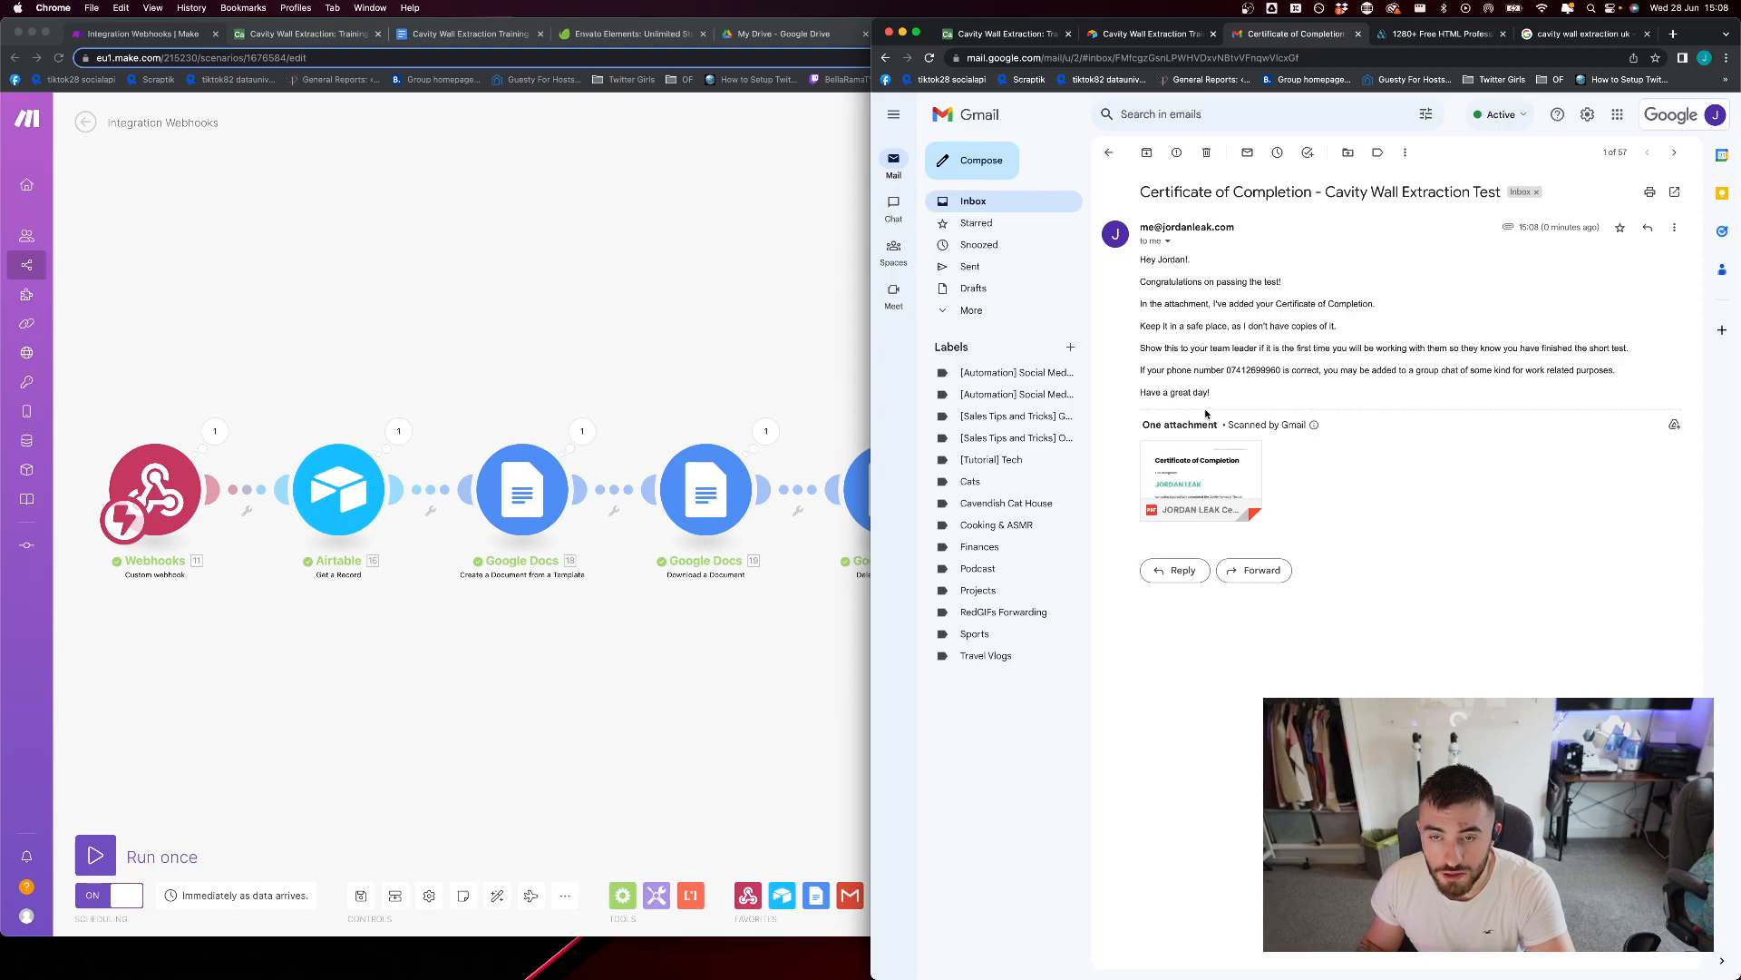
{"action": "double_click", "coordinate": [1173, 261]}
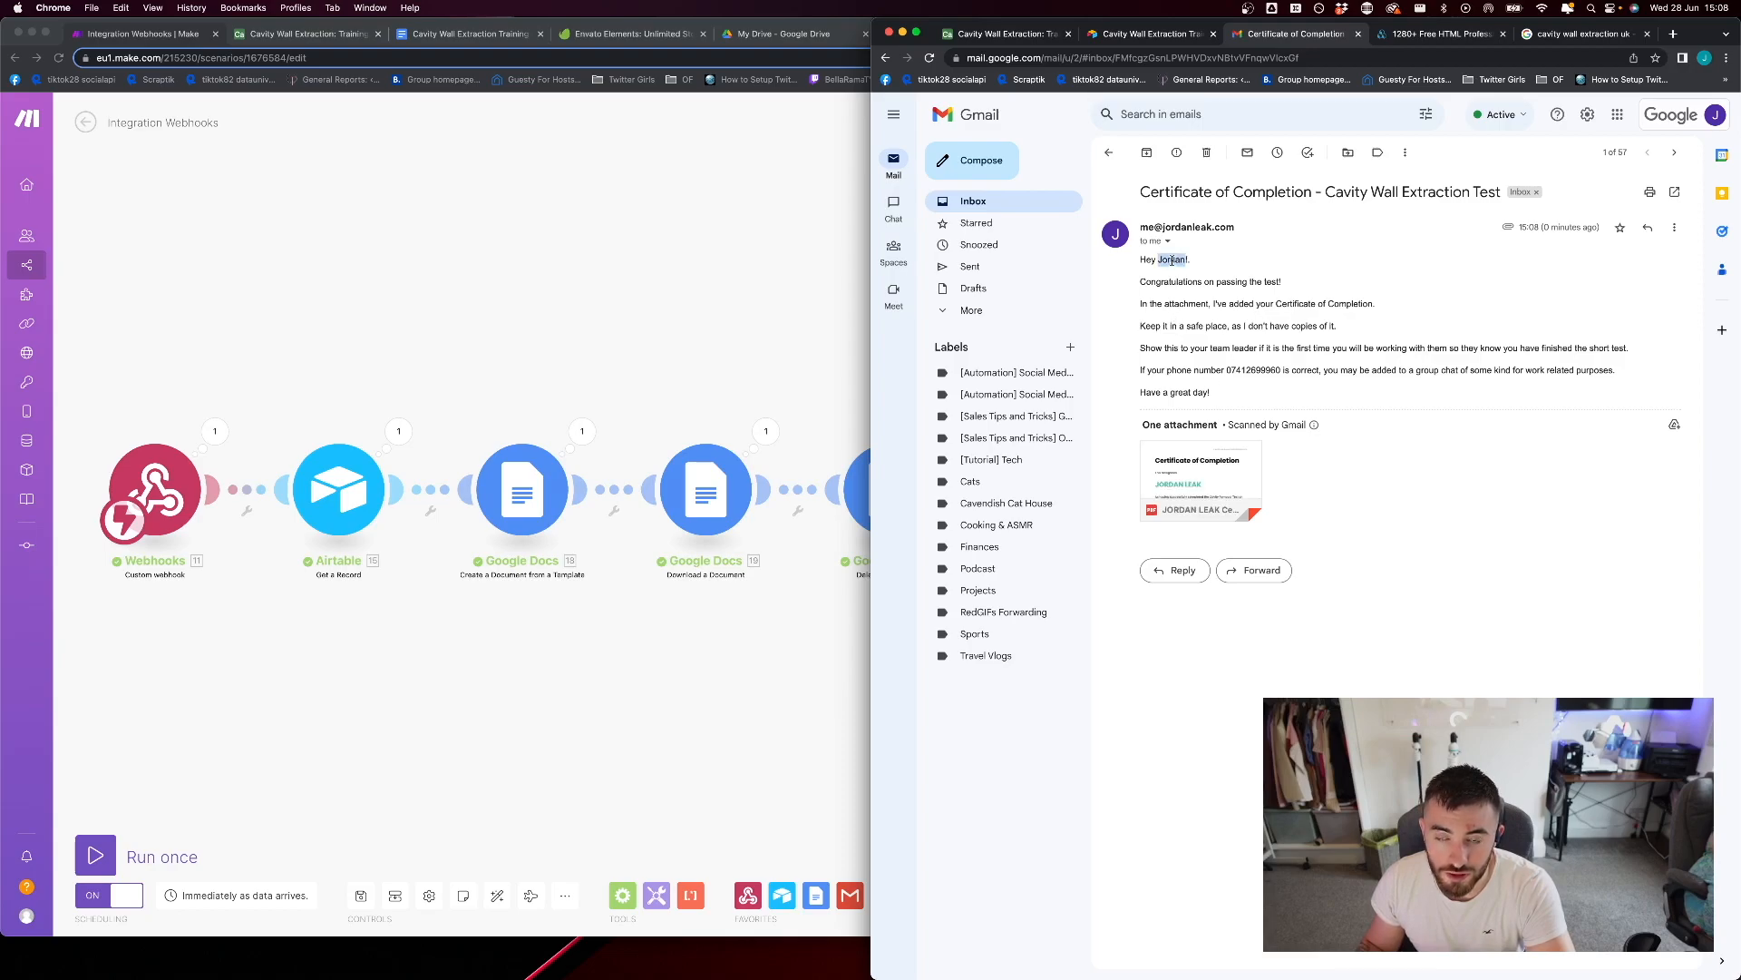
Preview the email's PDF certificate attachment, close the preview and return to the inbox
{"action": "left_click", "coordinate": [1222, 459]}
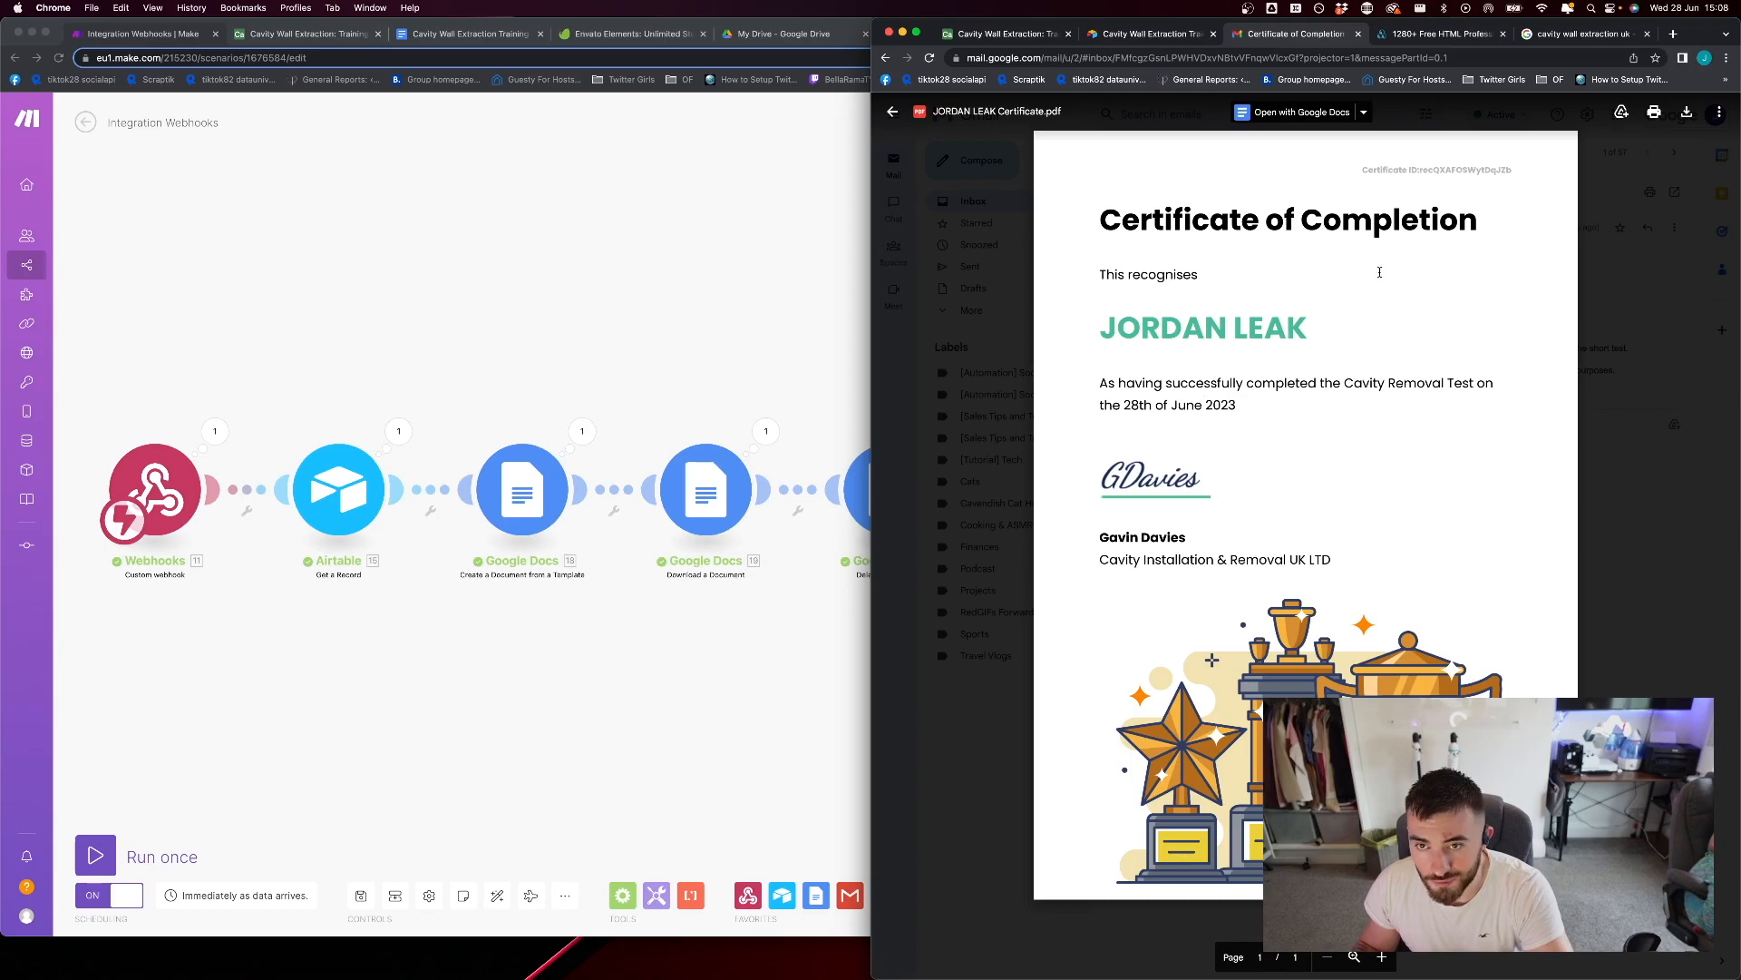
{"action": "left_click", "coordinate": [1662, 585]}
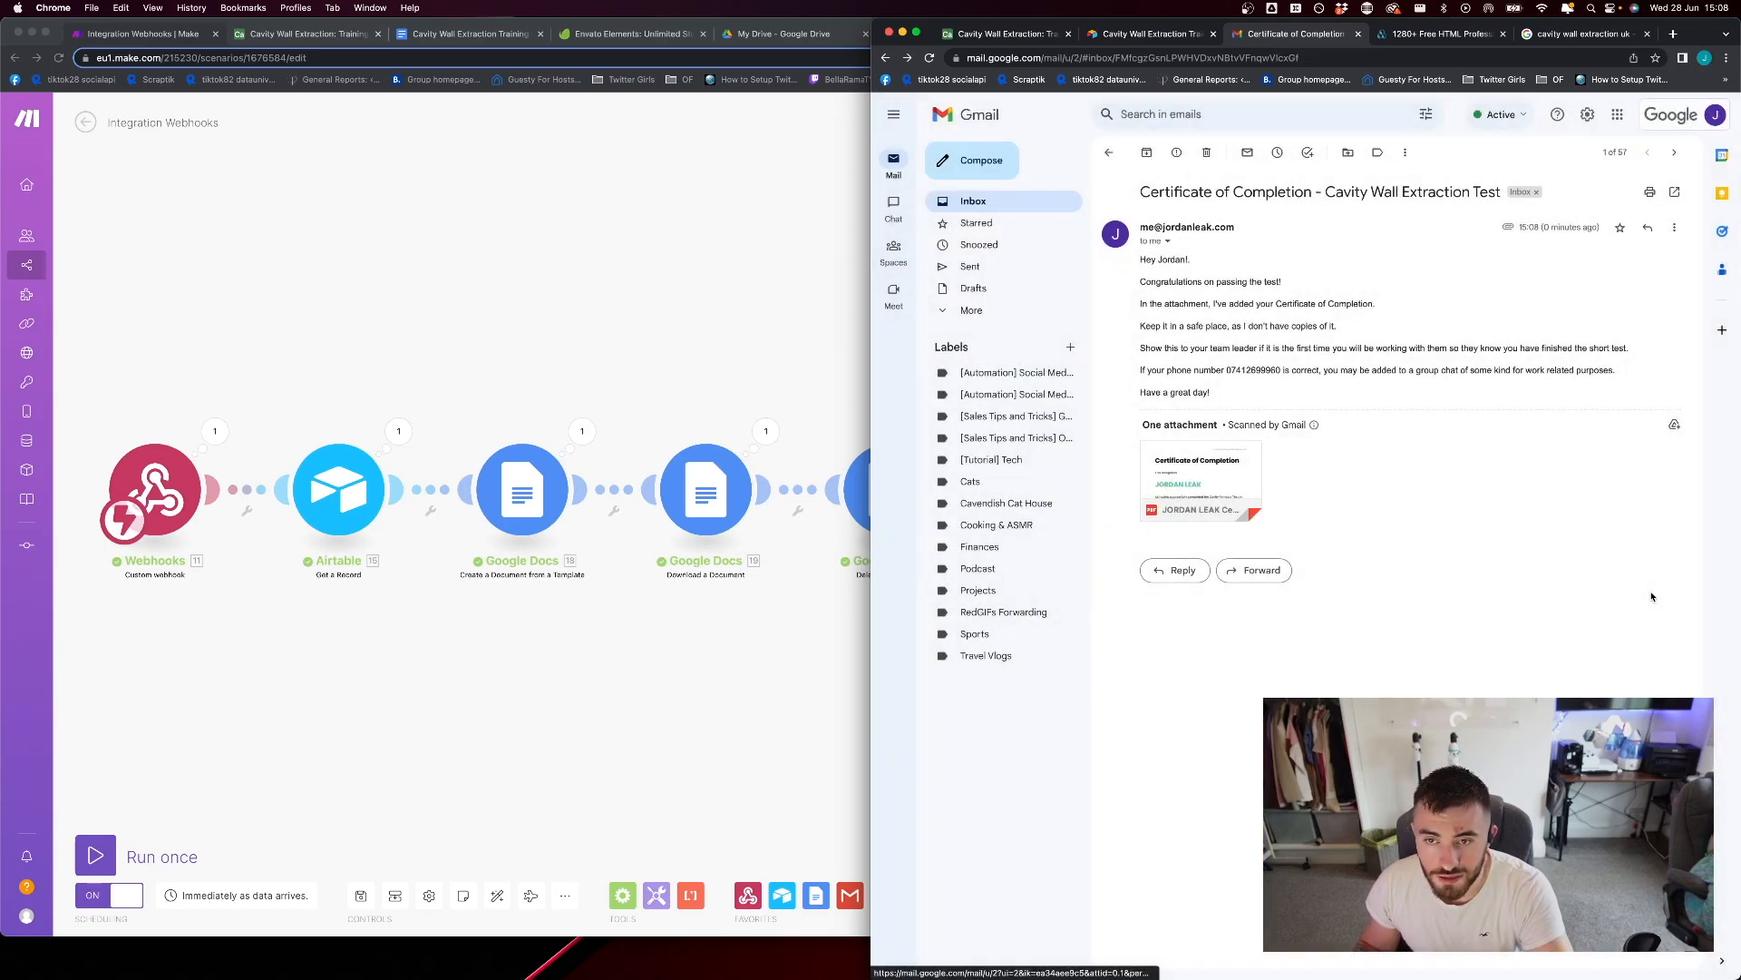
{"action": "left_click", "coordinate": [1199, 479]}
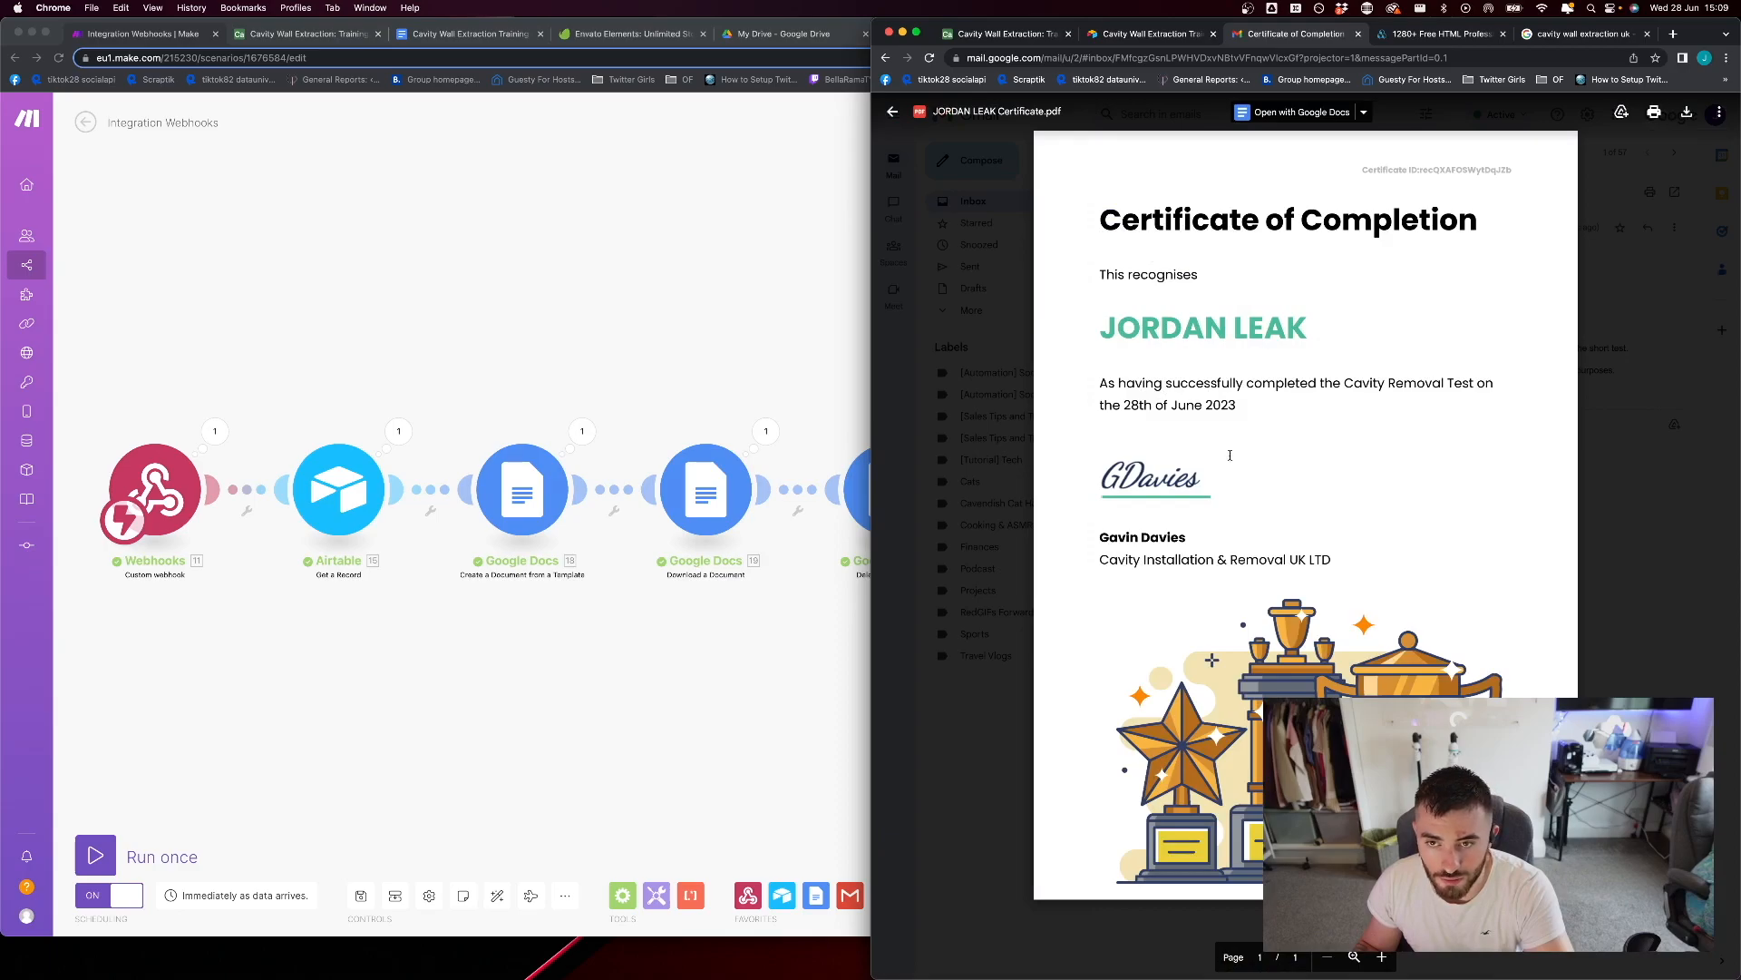
{"action": "left_click", "coordinate": [1591, 535]}
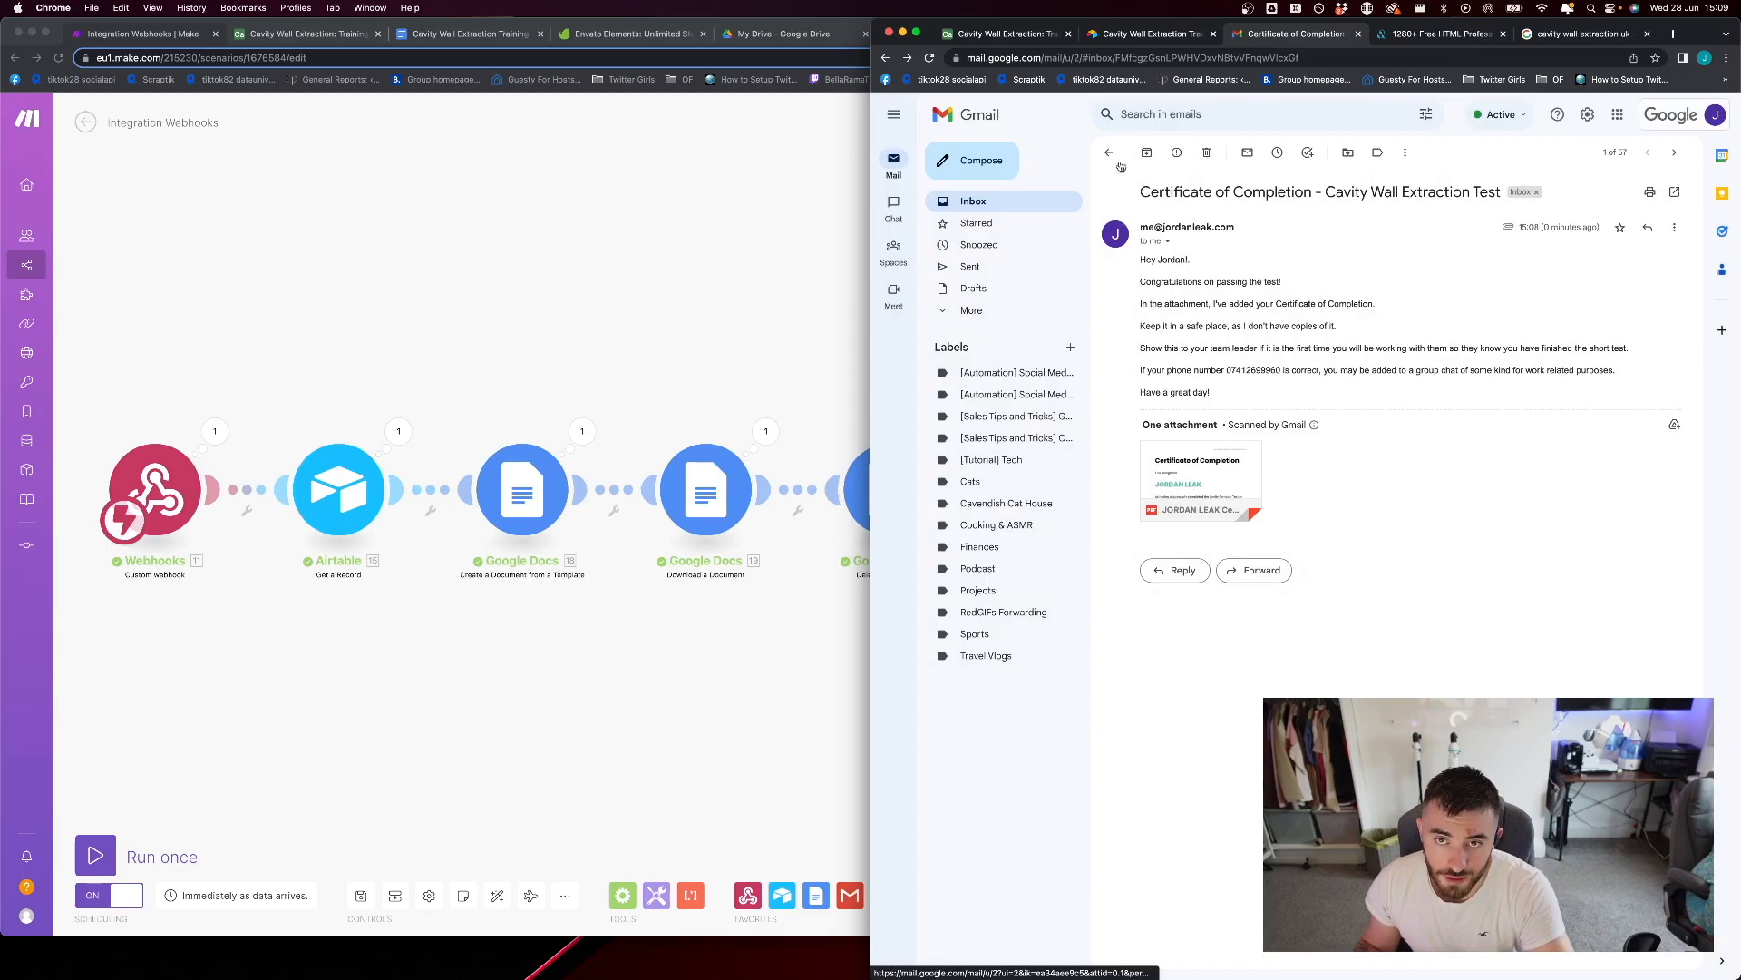
{"action": "left_click", "coordinate": [1108, 154]}
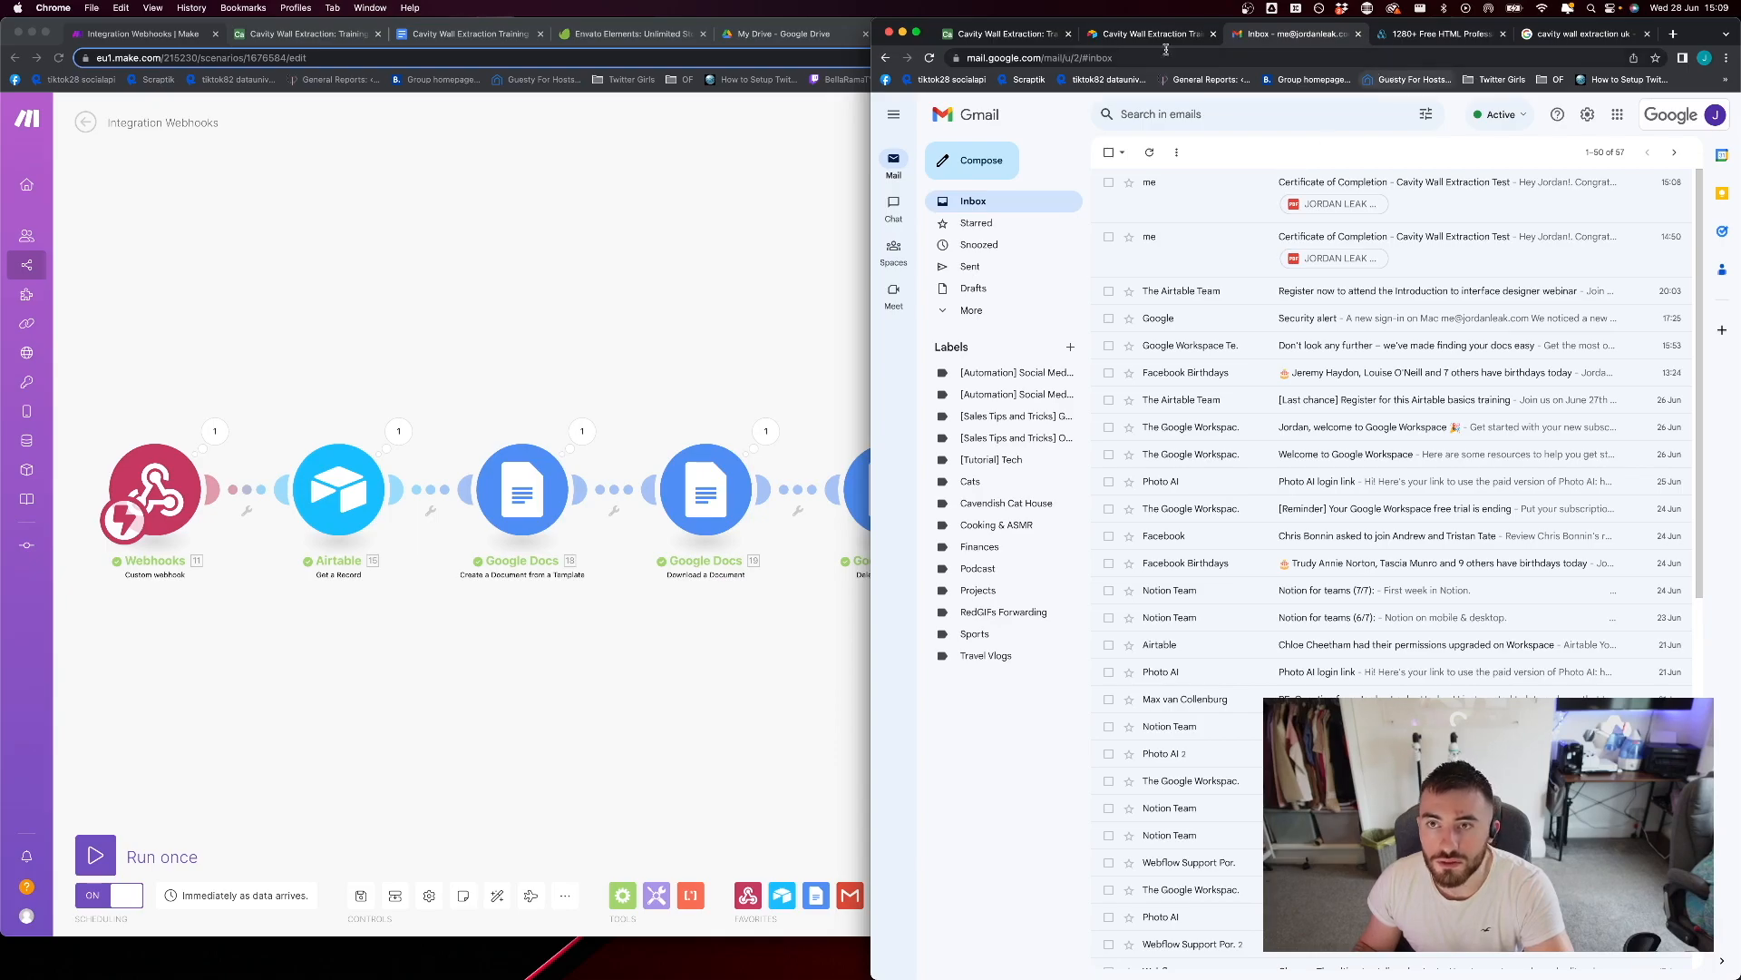
Return to the Airtable form view and examine the training test's contact fields and questions
{"action": "left_click", "coordinate": [997, 33]}
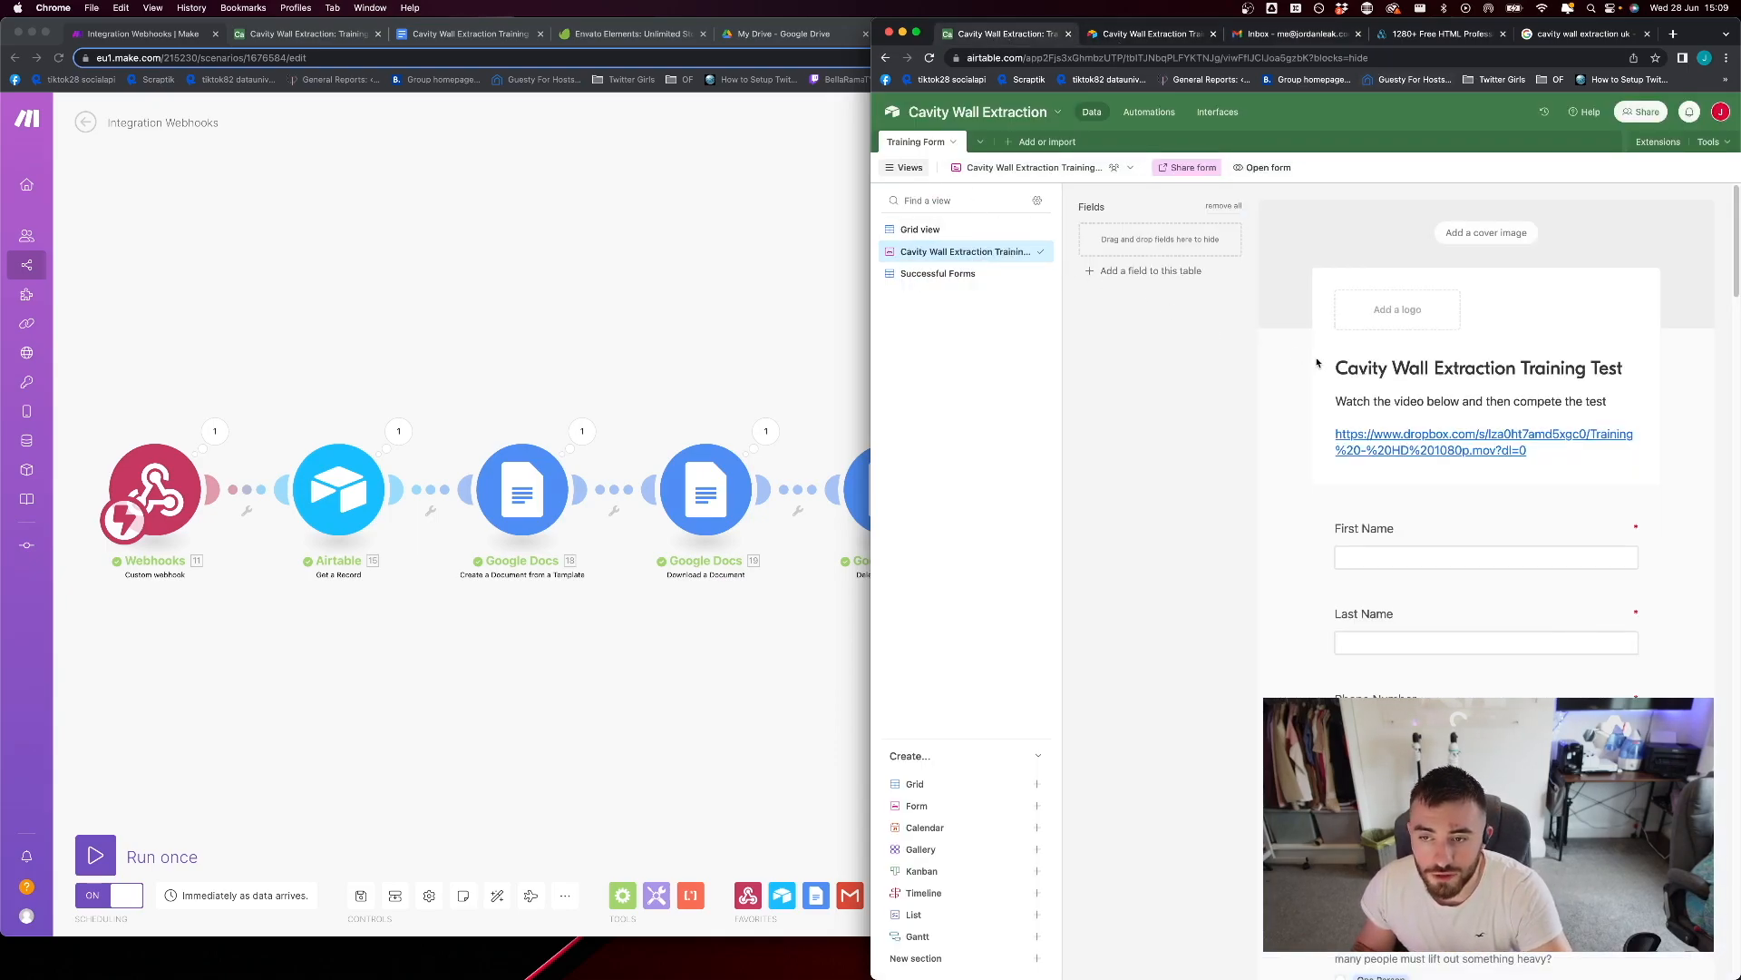
{"action": "scroll", "coordinate": [1293, 332], "scroll_direction": "down", "scroll_amount": 10}
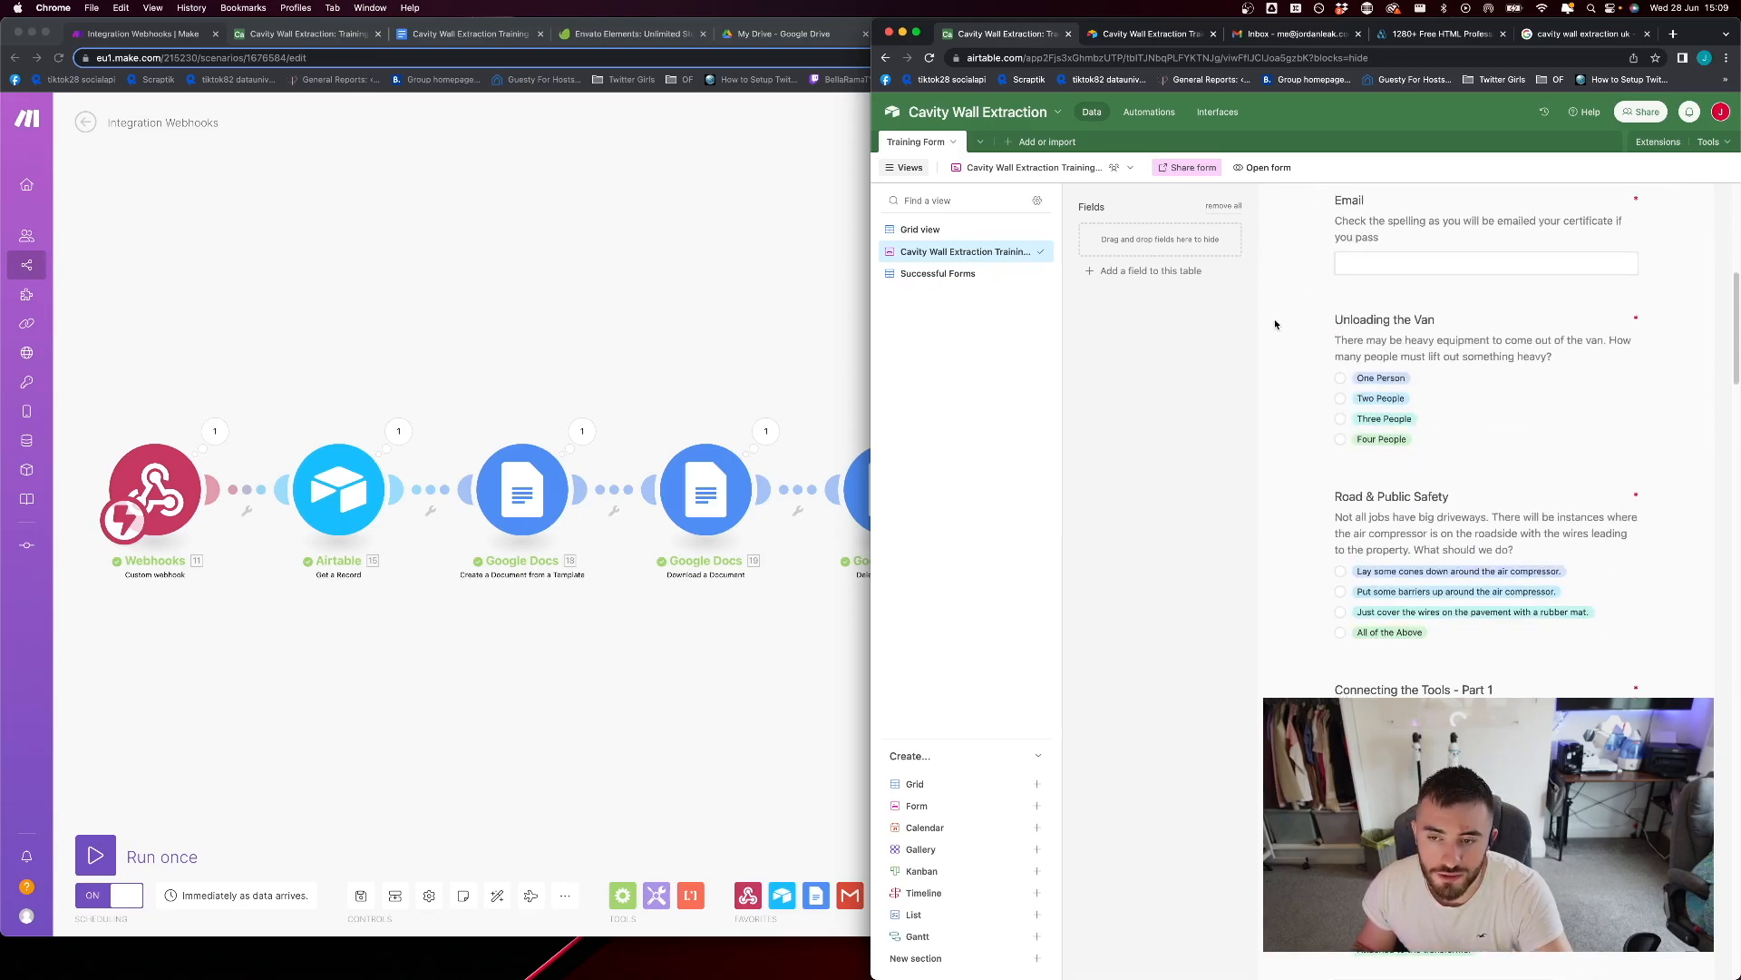
{"action": "scroll", "coordinate": [1273, 323], "scroll_direction": "up", "scroll_amount": 10}
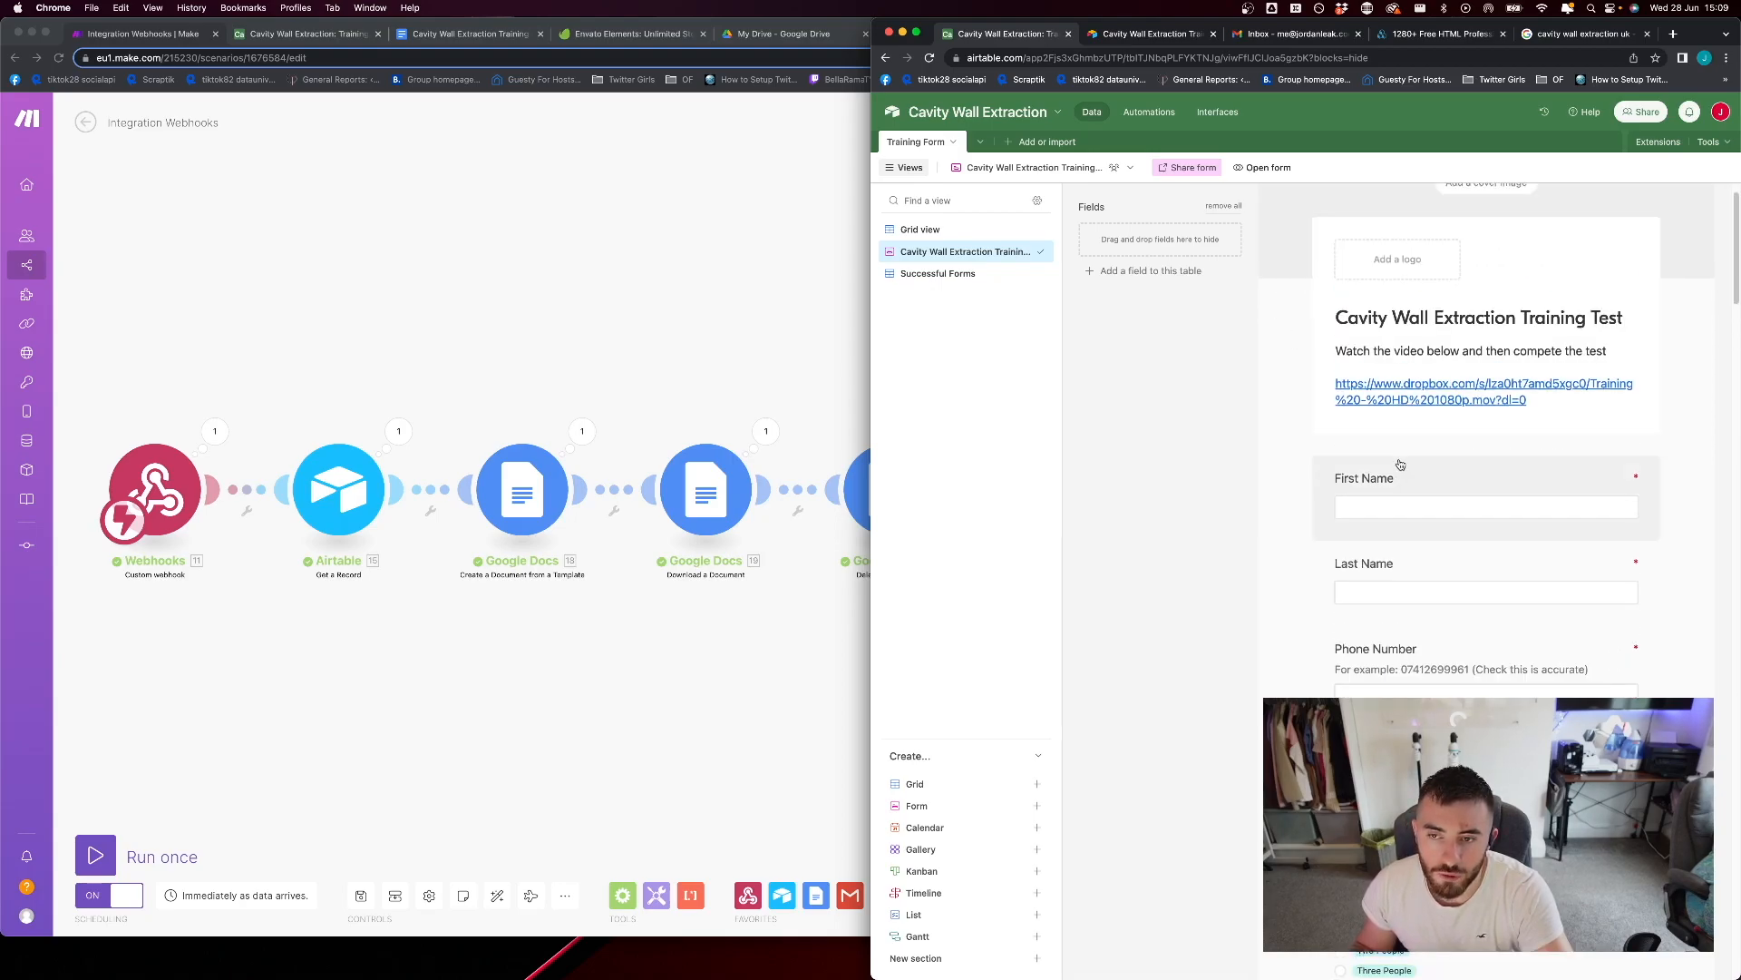
{"action": "scroll", "coordinate": [1387, 497], "scroll_direction": "down", "scroll_amount": 2}
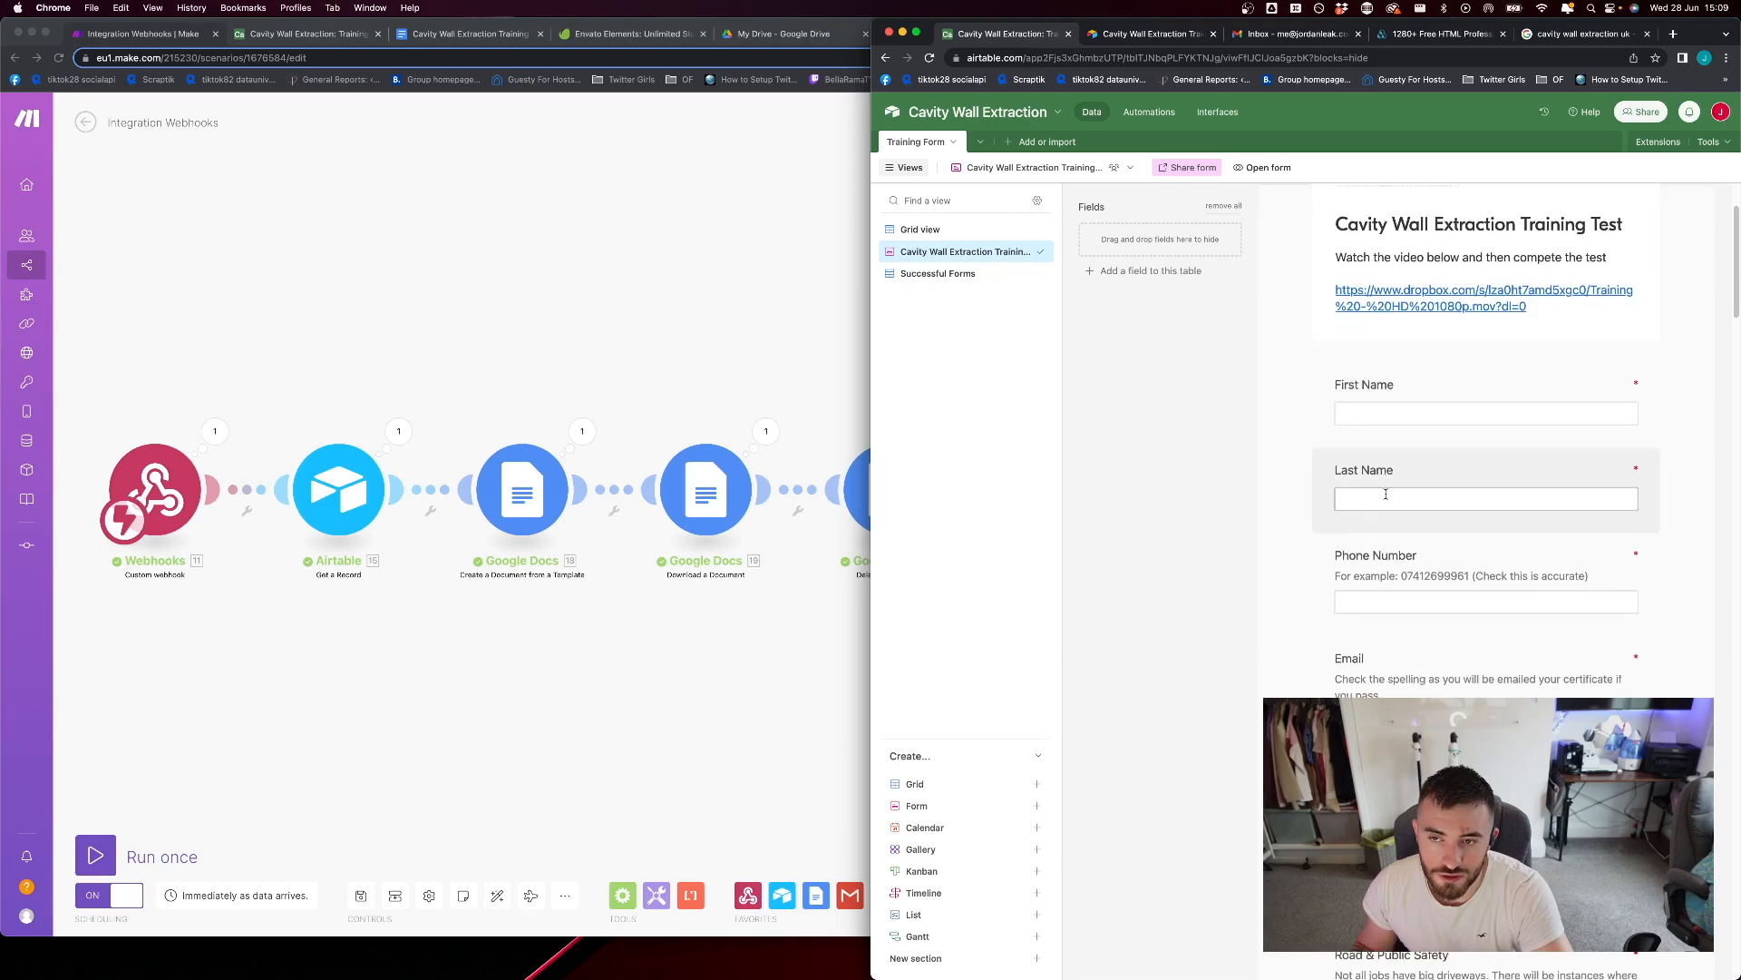
{"action": "left_click", "coordinate": [1407, 419]}
{"action": "left_click", "coordinate": [1306, 595]}
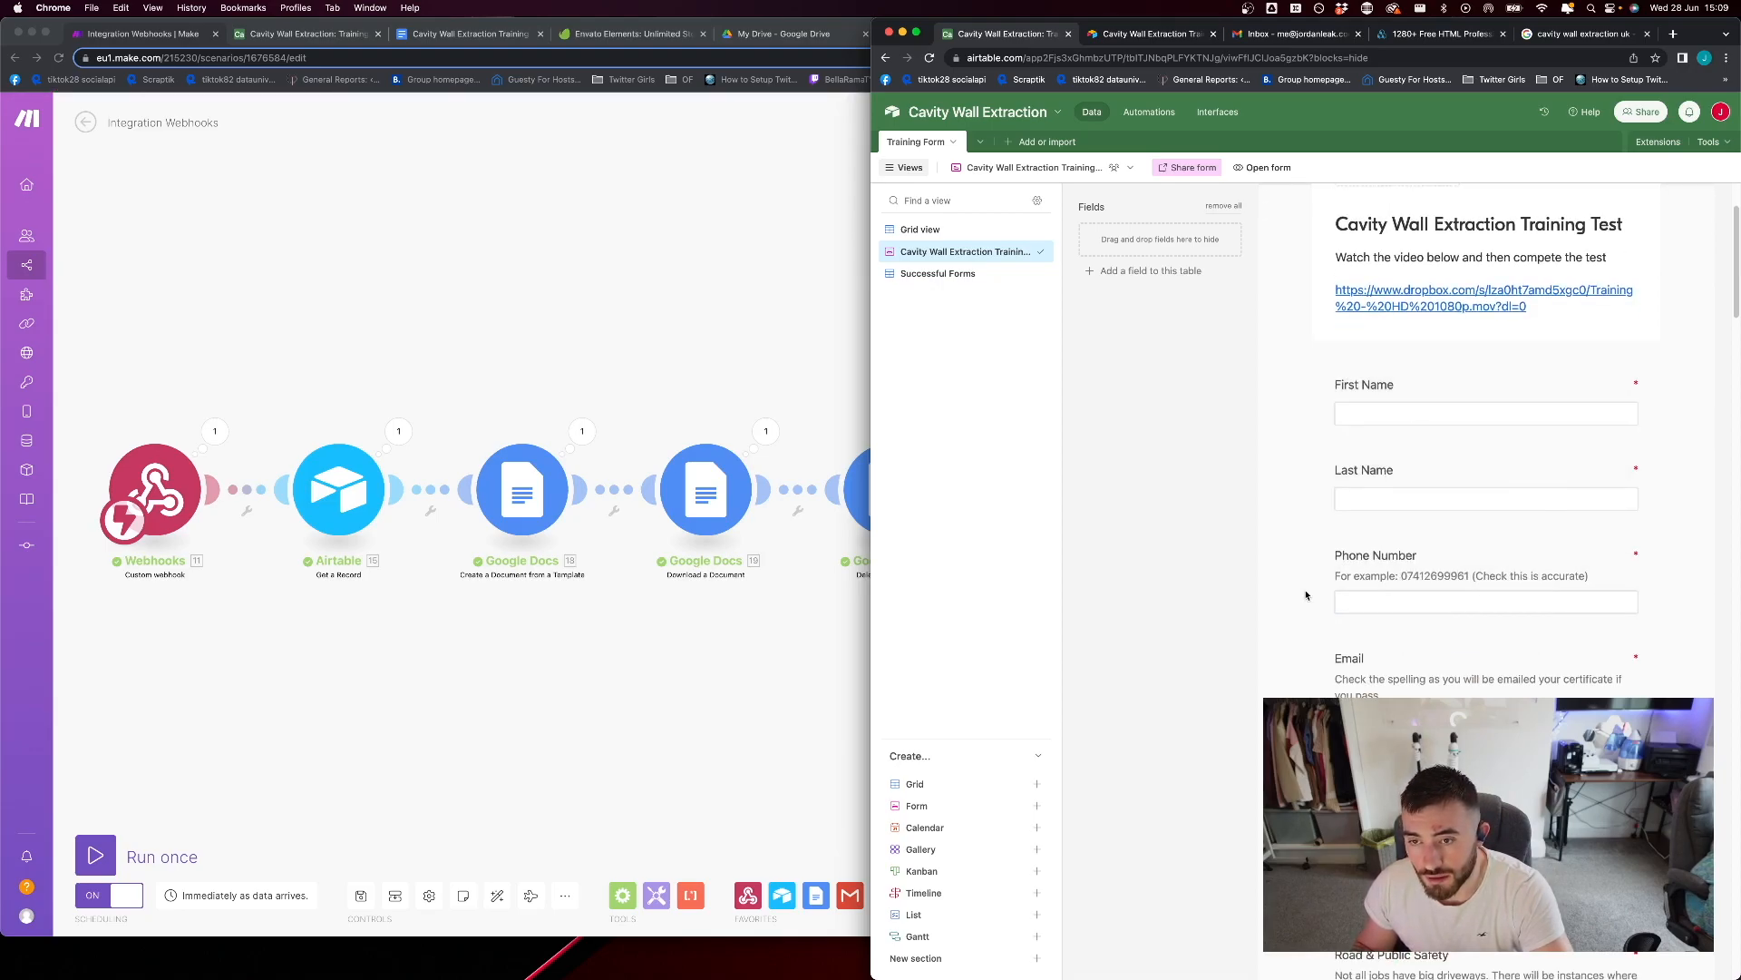
{"action": "left_click", "coordinate": [1418, 598]}
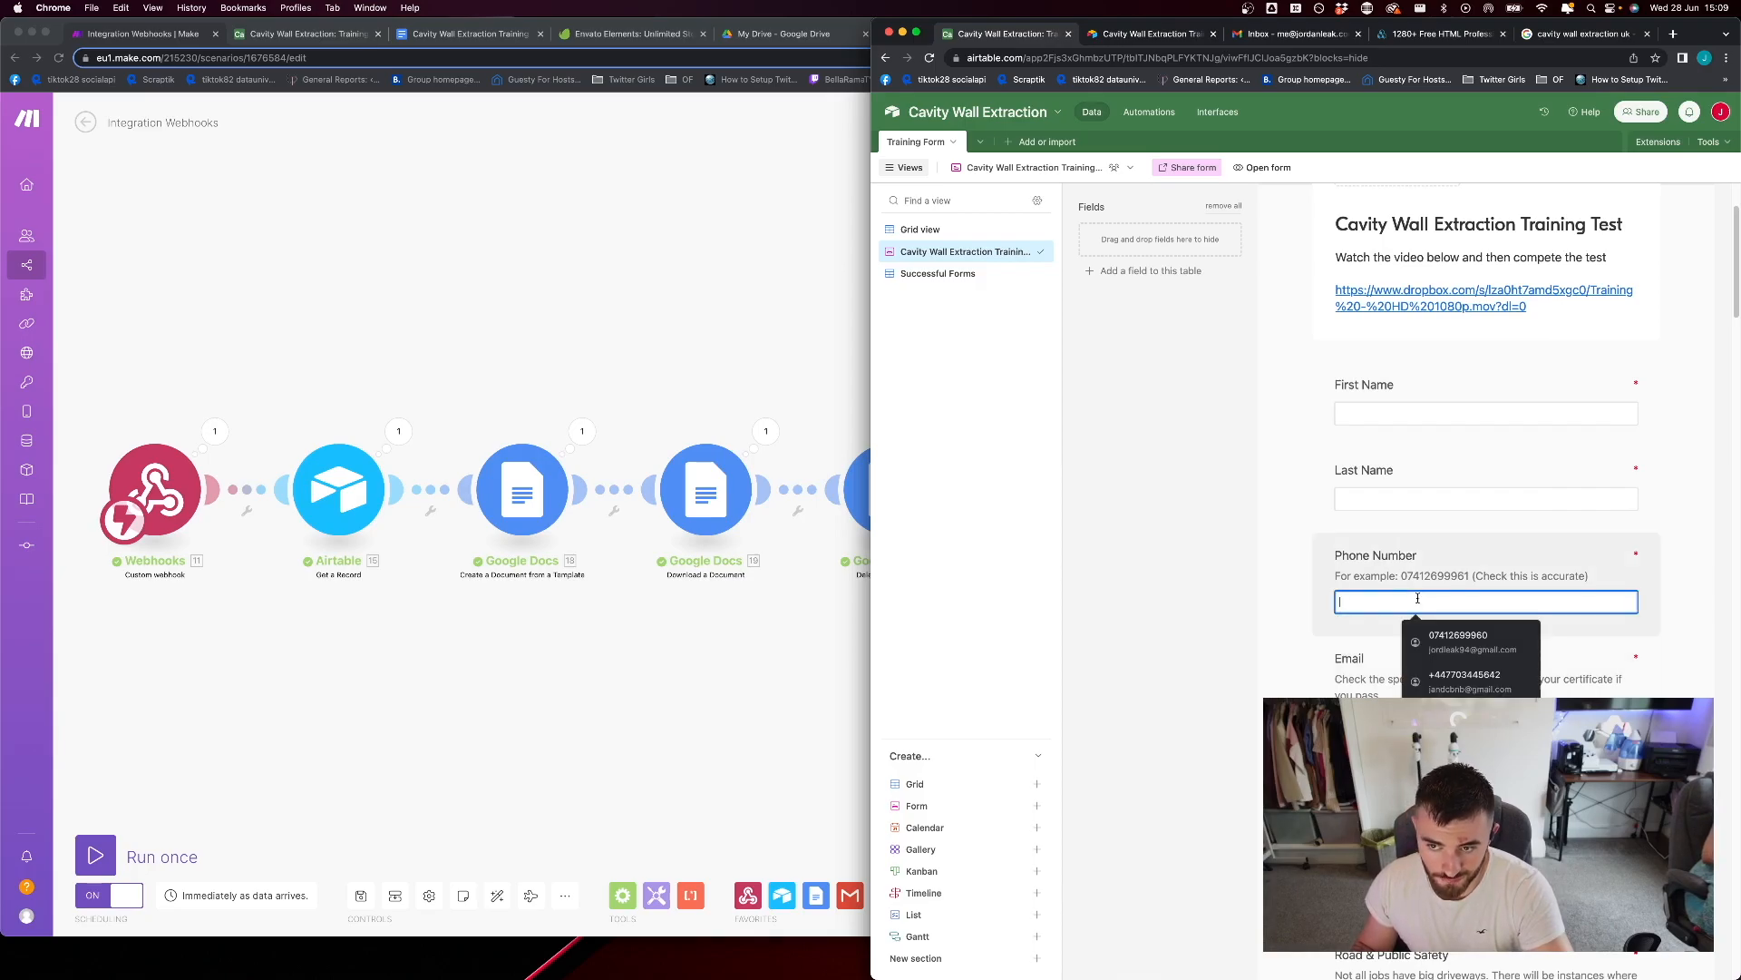
{"action": "left_click", "coordinate": [1311, 588]}
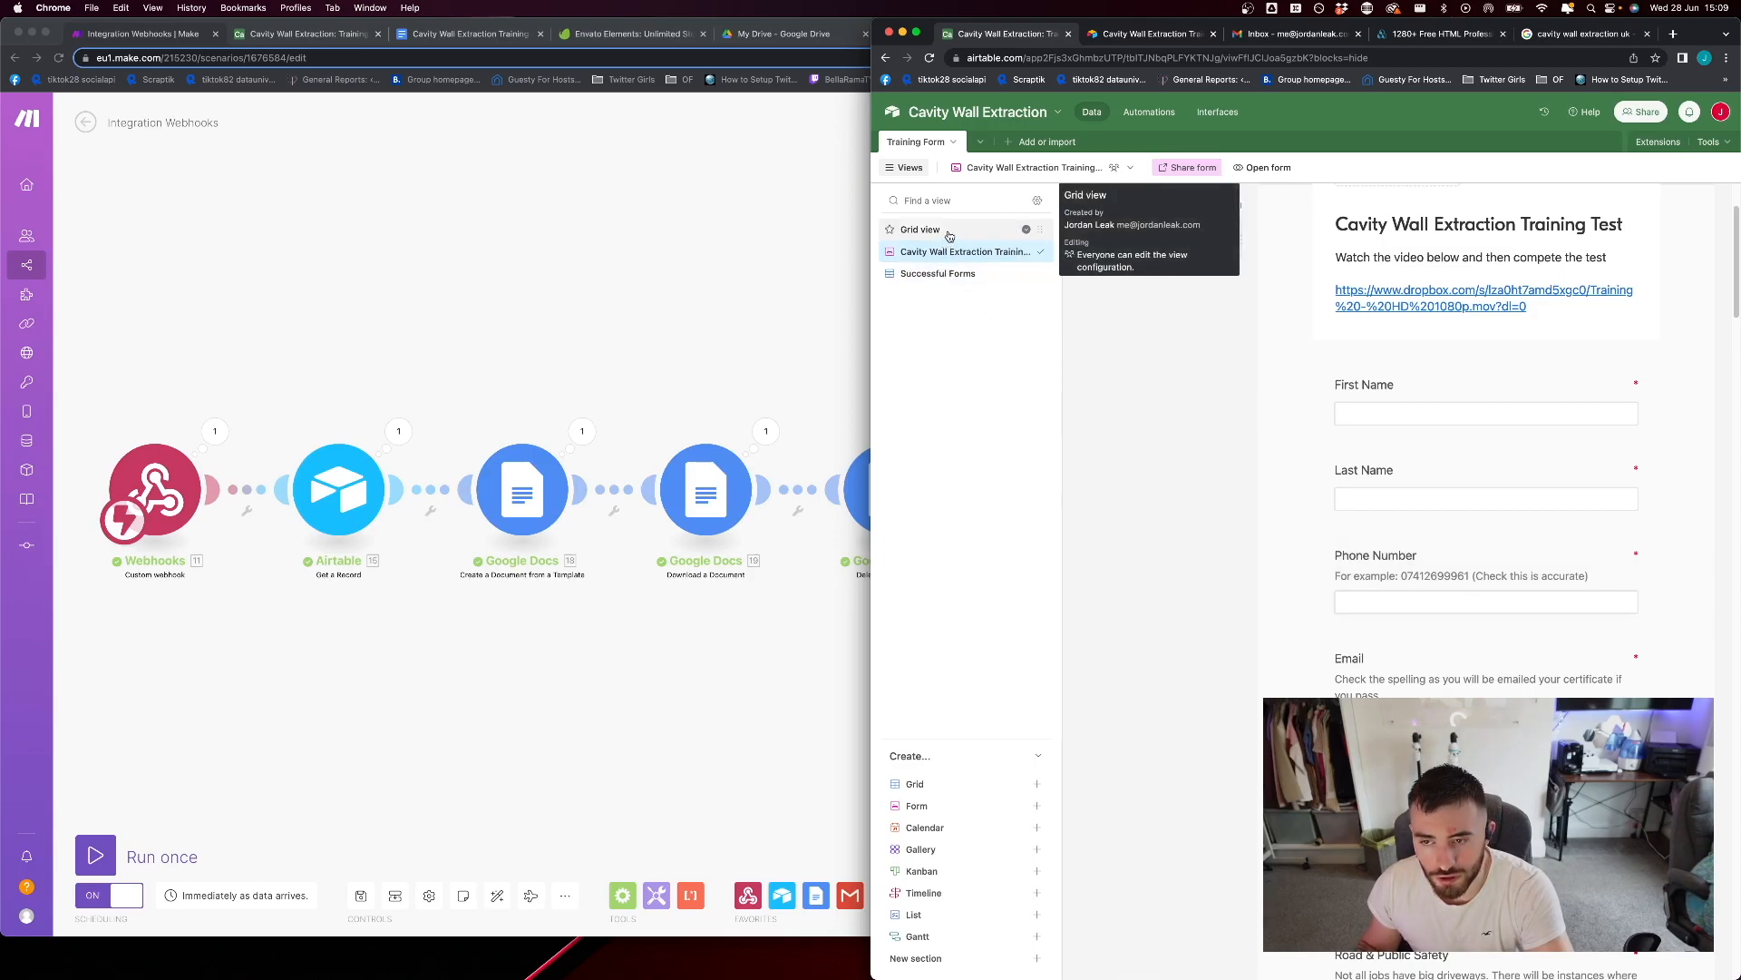
{"action": "scroll", "coordinate": [1292, 594], "scroll_direction": "down", "scroll_amount": 3}
{"action": "scroll", "coordinate": [1293, 594], "scroll_direction": "down", "scroll_amount": 3}
{"action": "scroll", "coordinate": [1298, 583], "scroll_direction": "up", "scroll_amount": 10}
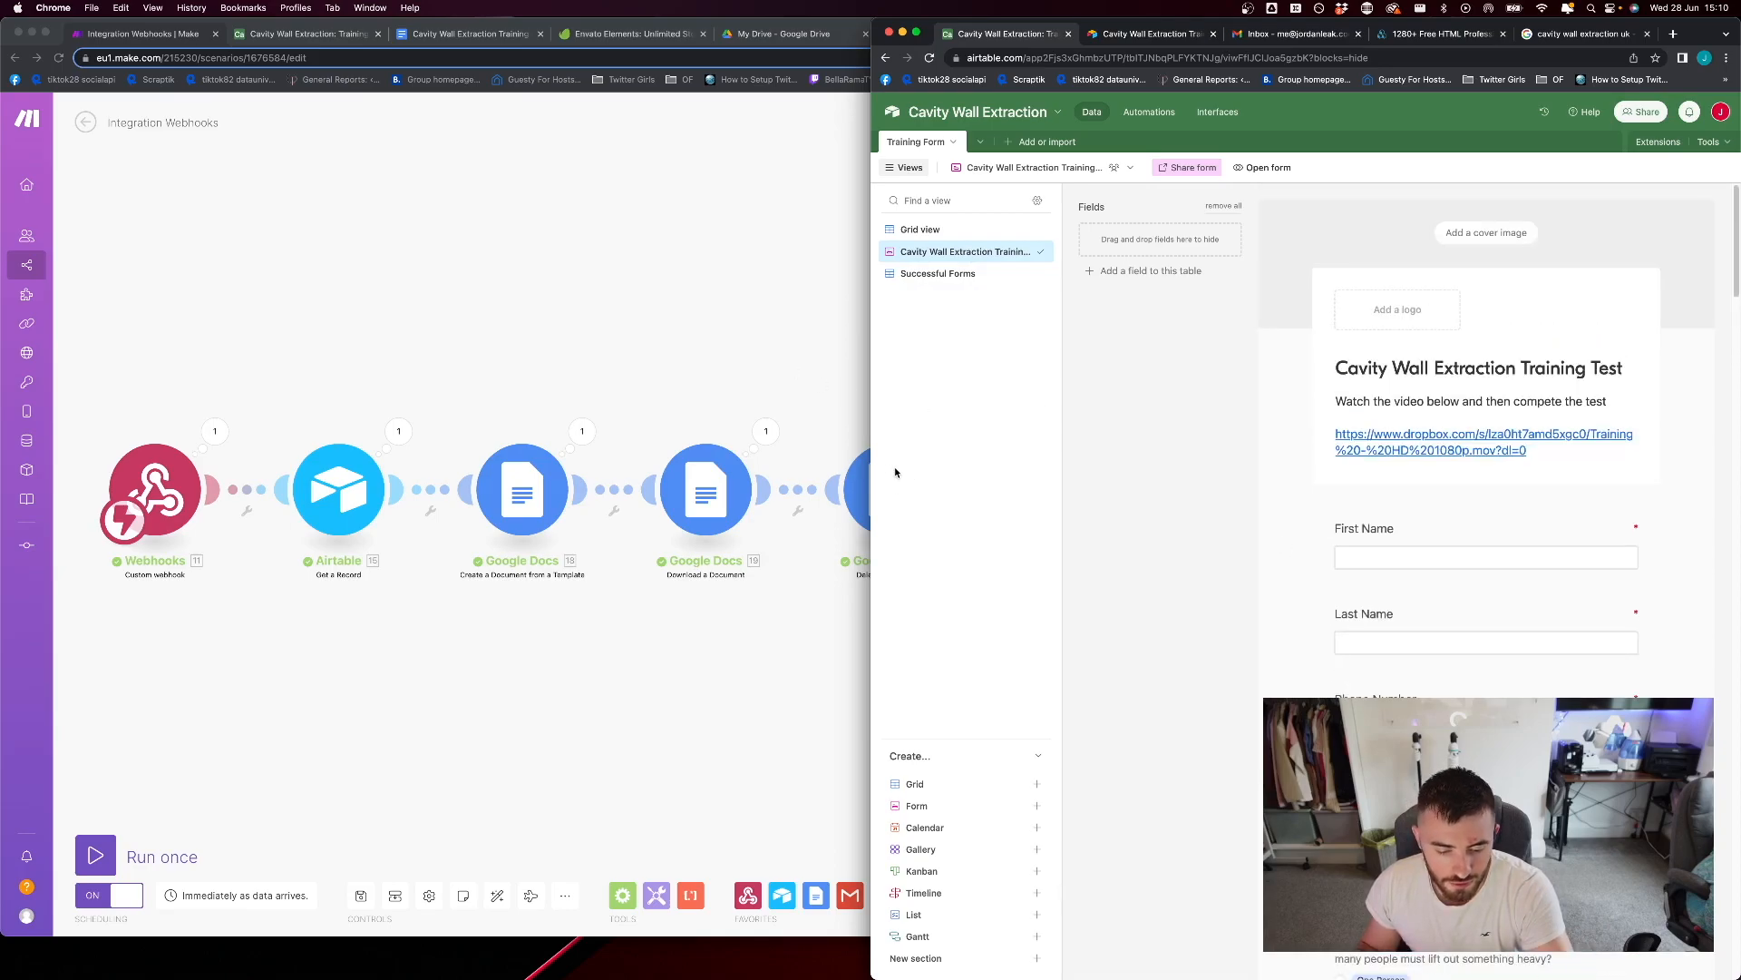
Show the full Make scenario, then return to the Airtable form and examine the Unloading the Van question's answer options
{"action": "left_click", "coordinate": [687, 356]}
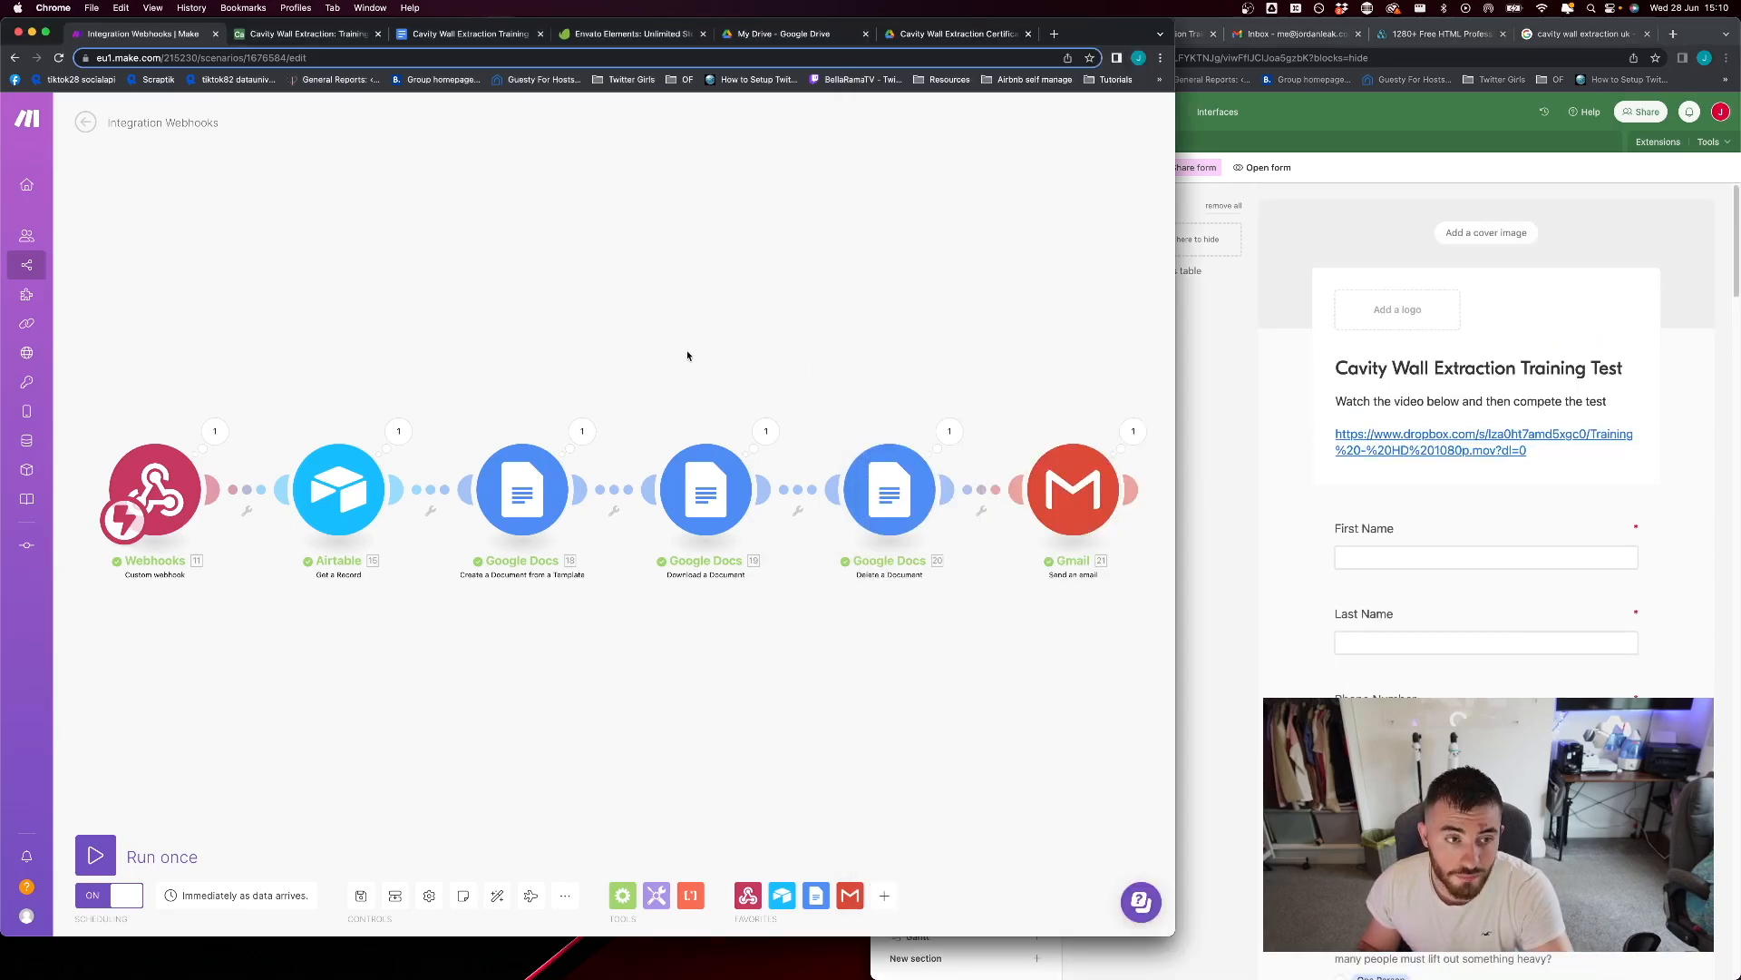
{"action": "left_click", "coordinate": [1303, 448]}
{"action": "scroll", "coordinate": [1260, 453], "scroll_direction": "down", "scroll_amount": 3}
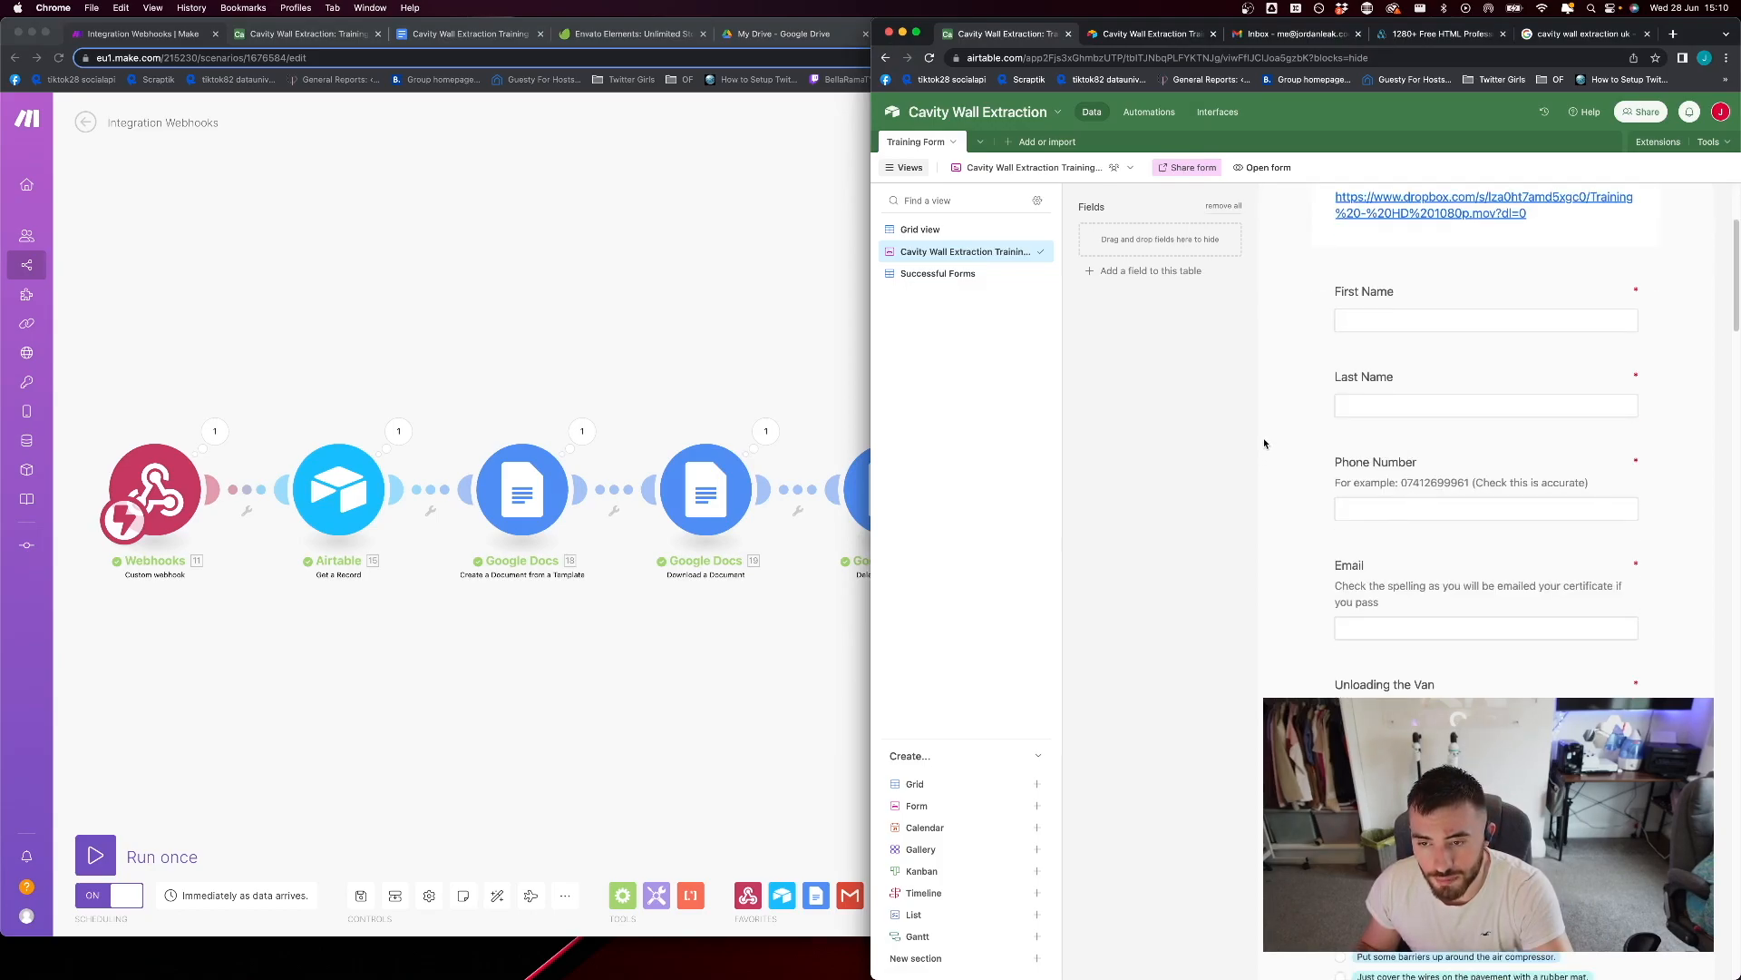
{"action": "scroll", "coordinate": [1265, 444], "scroll_direction": "down", "scroll_amount": 5}
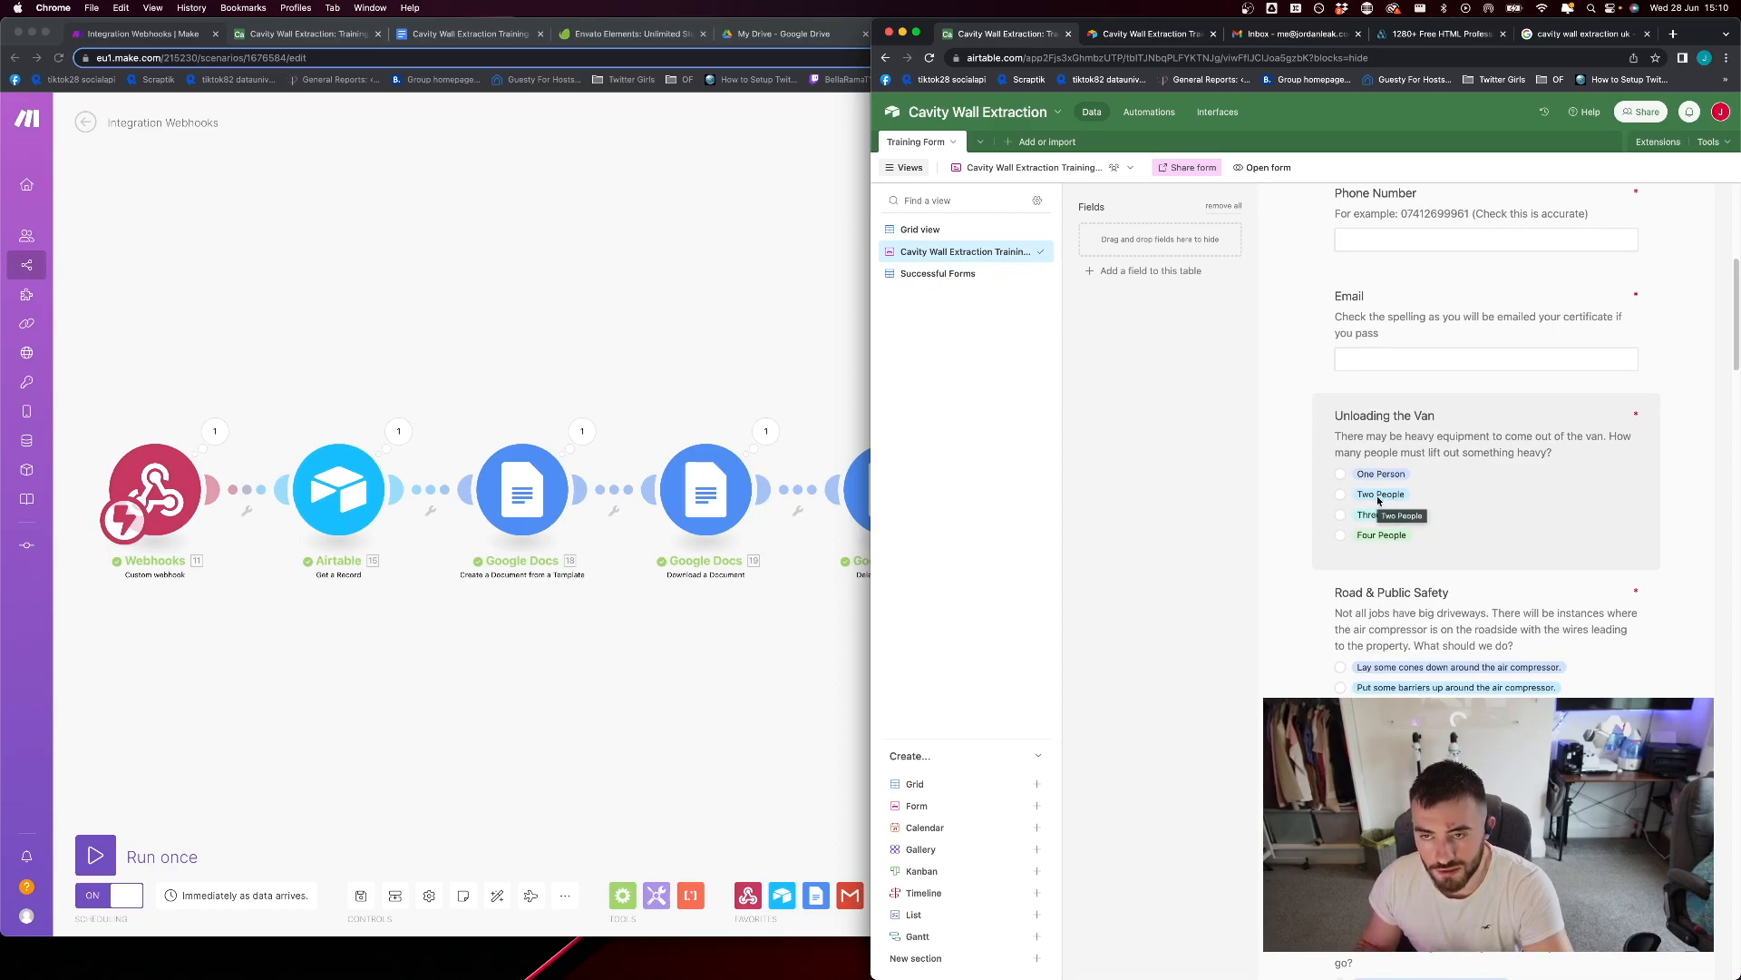
Review the training form's contact fields and the answer options of the Unloading the Van question
{"action": "scroll", "coordinate": [1360, 494], "scroll_direction": "down", "scroll_amount": 1}
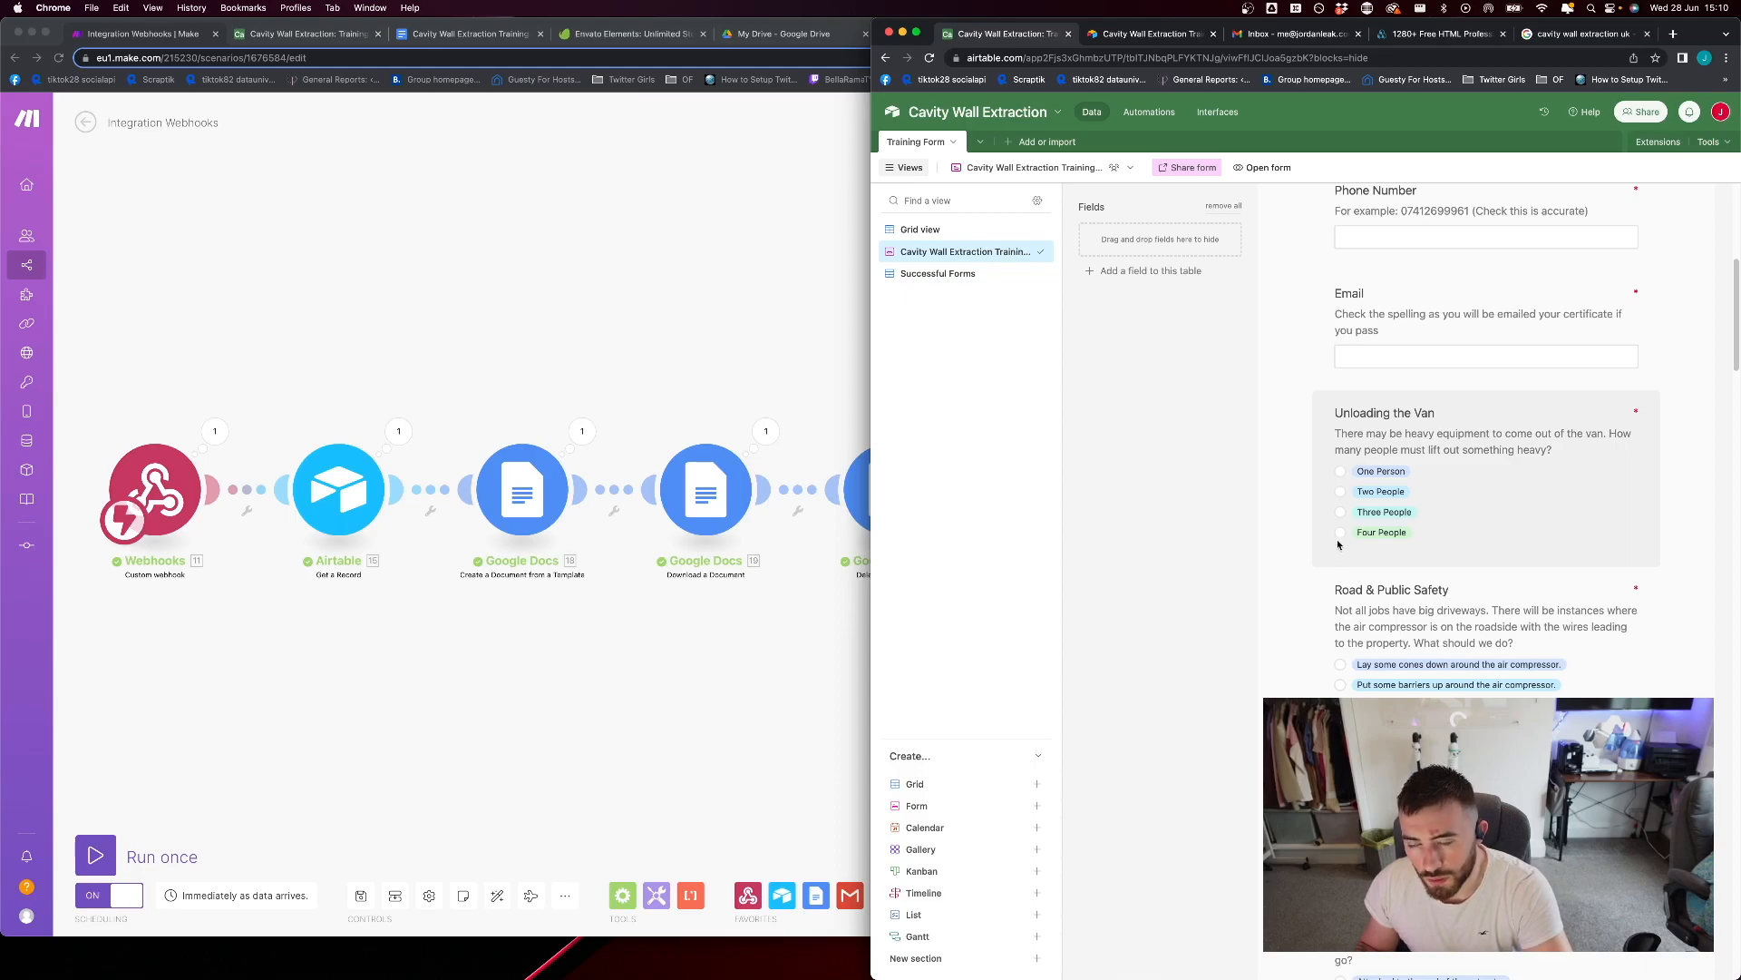
{"action": "scroll", "coordinate": [1342, 564], "scroll_direction": "down", "scroll_amount": 3}
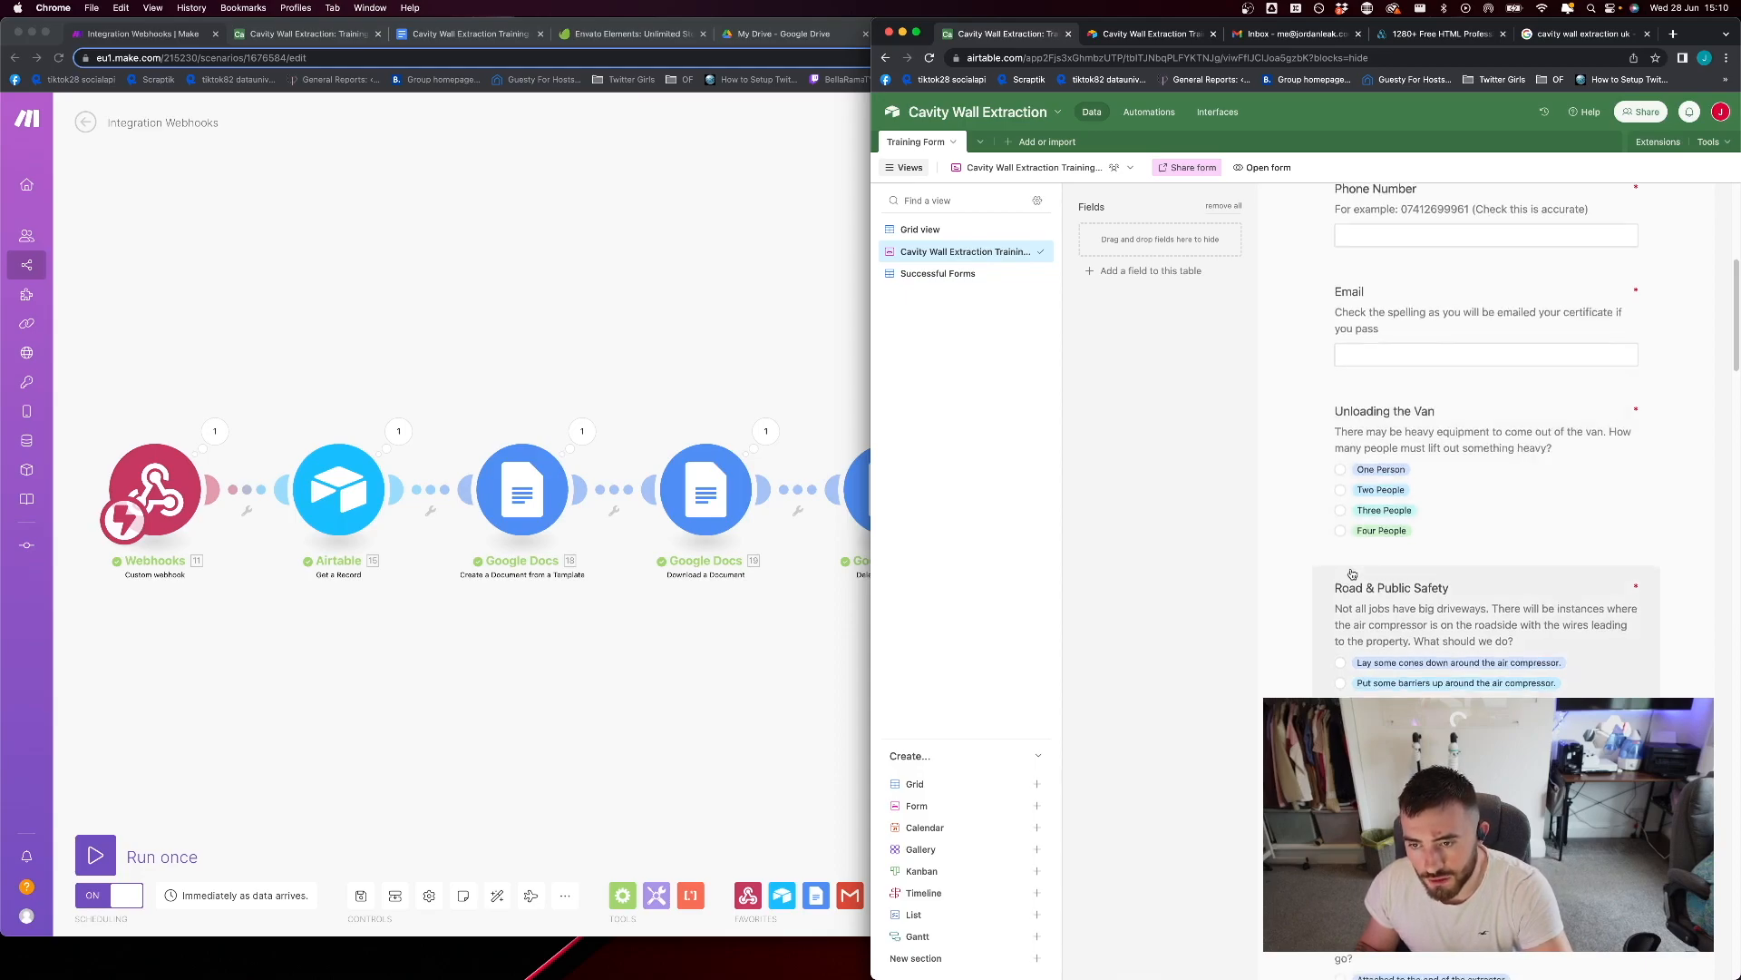
{"action": "scroll", "coordinate": [1354, 571], "scroll_direction": "up", "scroll_amount": 3}
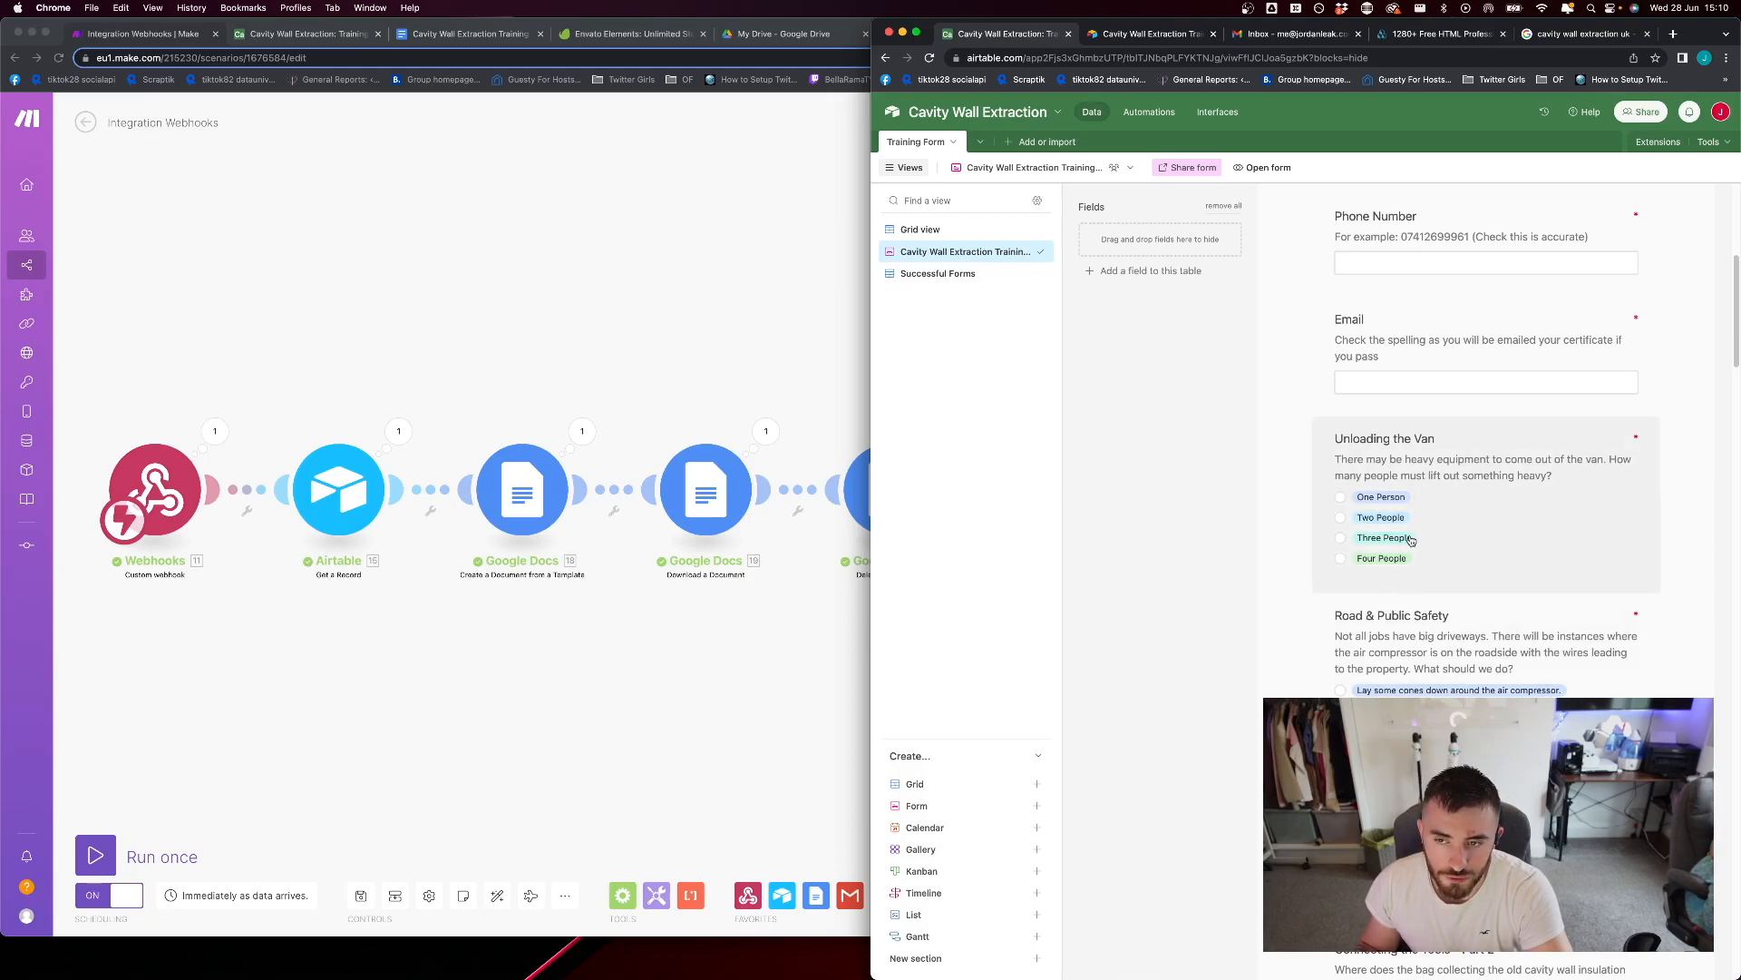
{"action": "scroll", "coordinate": [1338, 522], "scroll_direction": "up", "scroll_amount": 2}
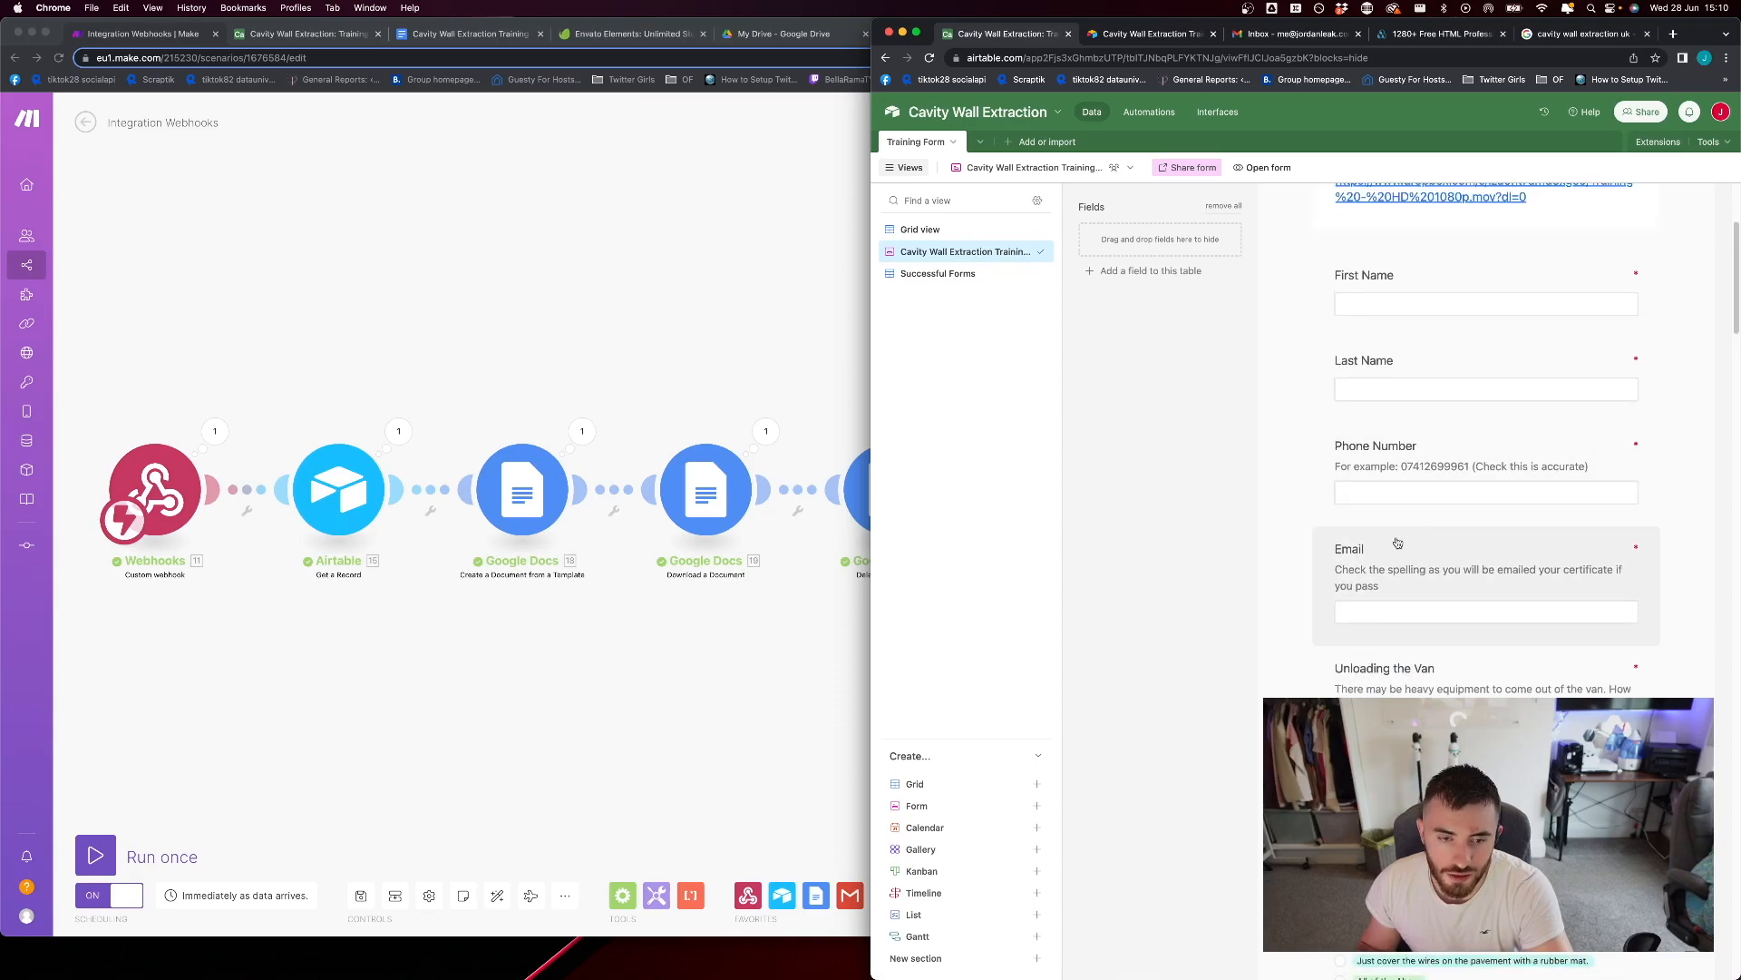
{"action": "scroll", "coordinate": [1392, 563], "scroll_direction": "up", "scroll_amount": 1}
{"action": "scroll", "coordinate": [1391, 558], "scroll_direction": "down", "scroll_amount": 3}
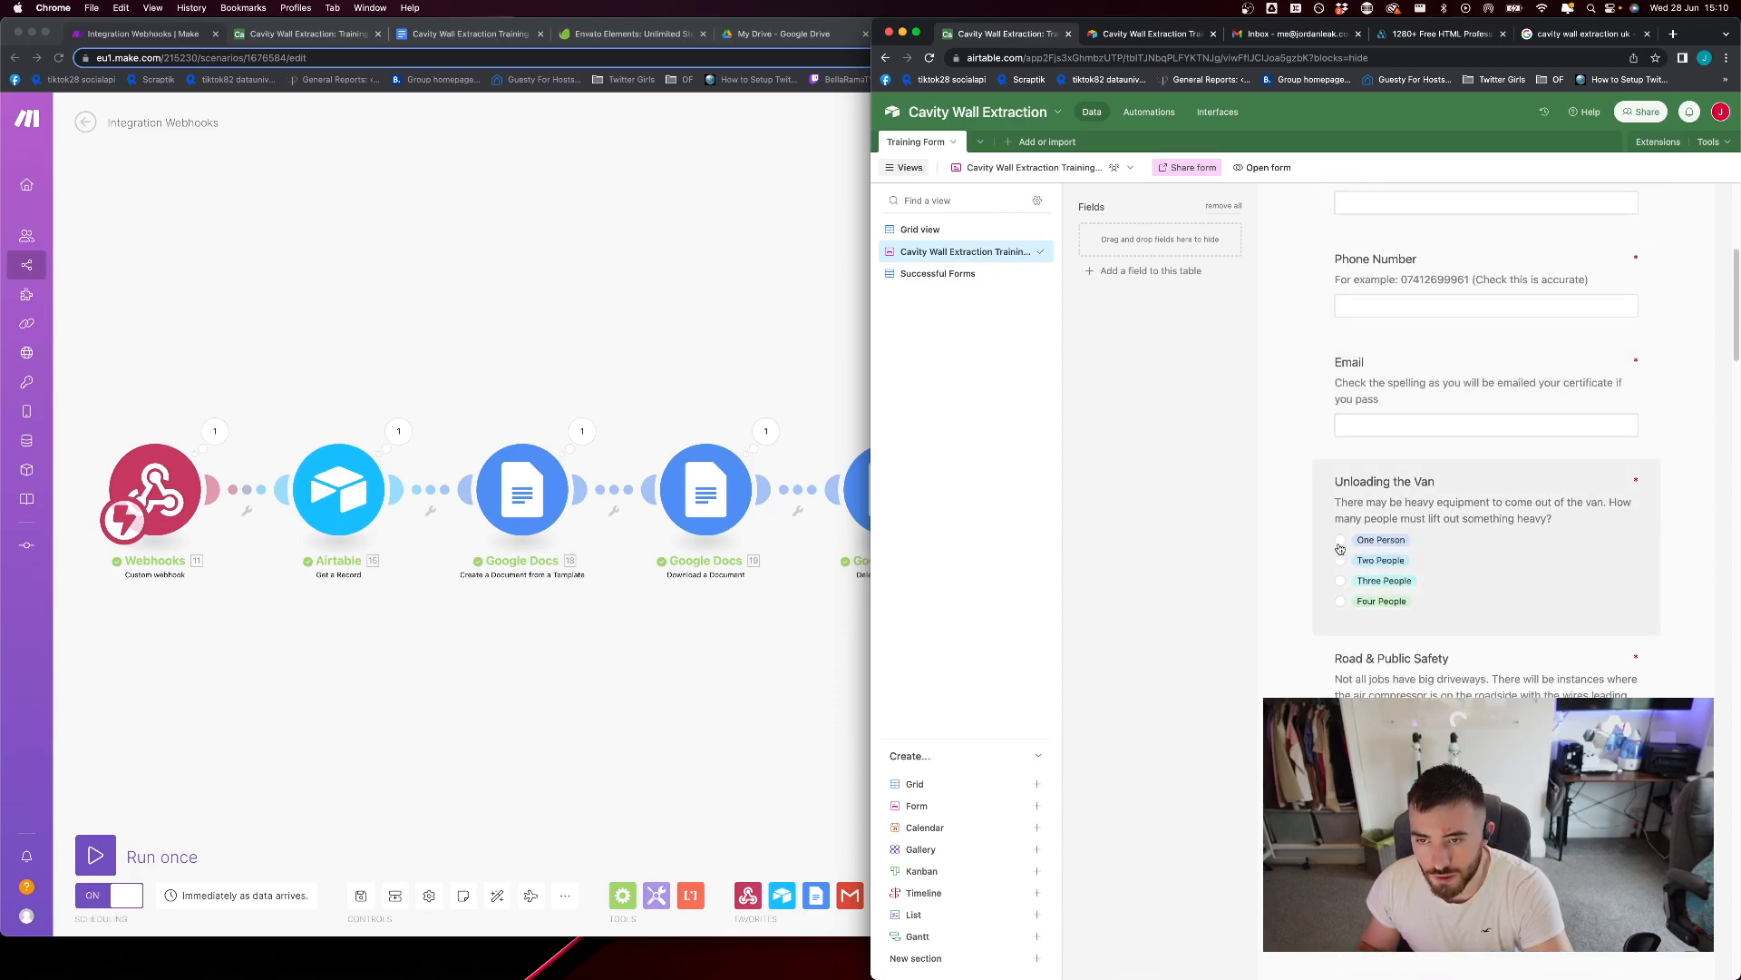
Open the base's automations and examine Automation 1's correct-answer conditions, from Unloading the Van through Loading the Van
{"action": "left_click", "coordinate": [1147, 112]}
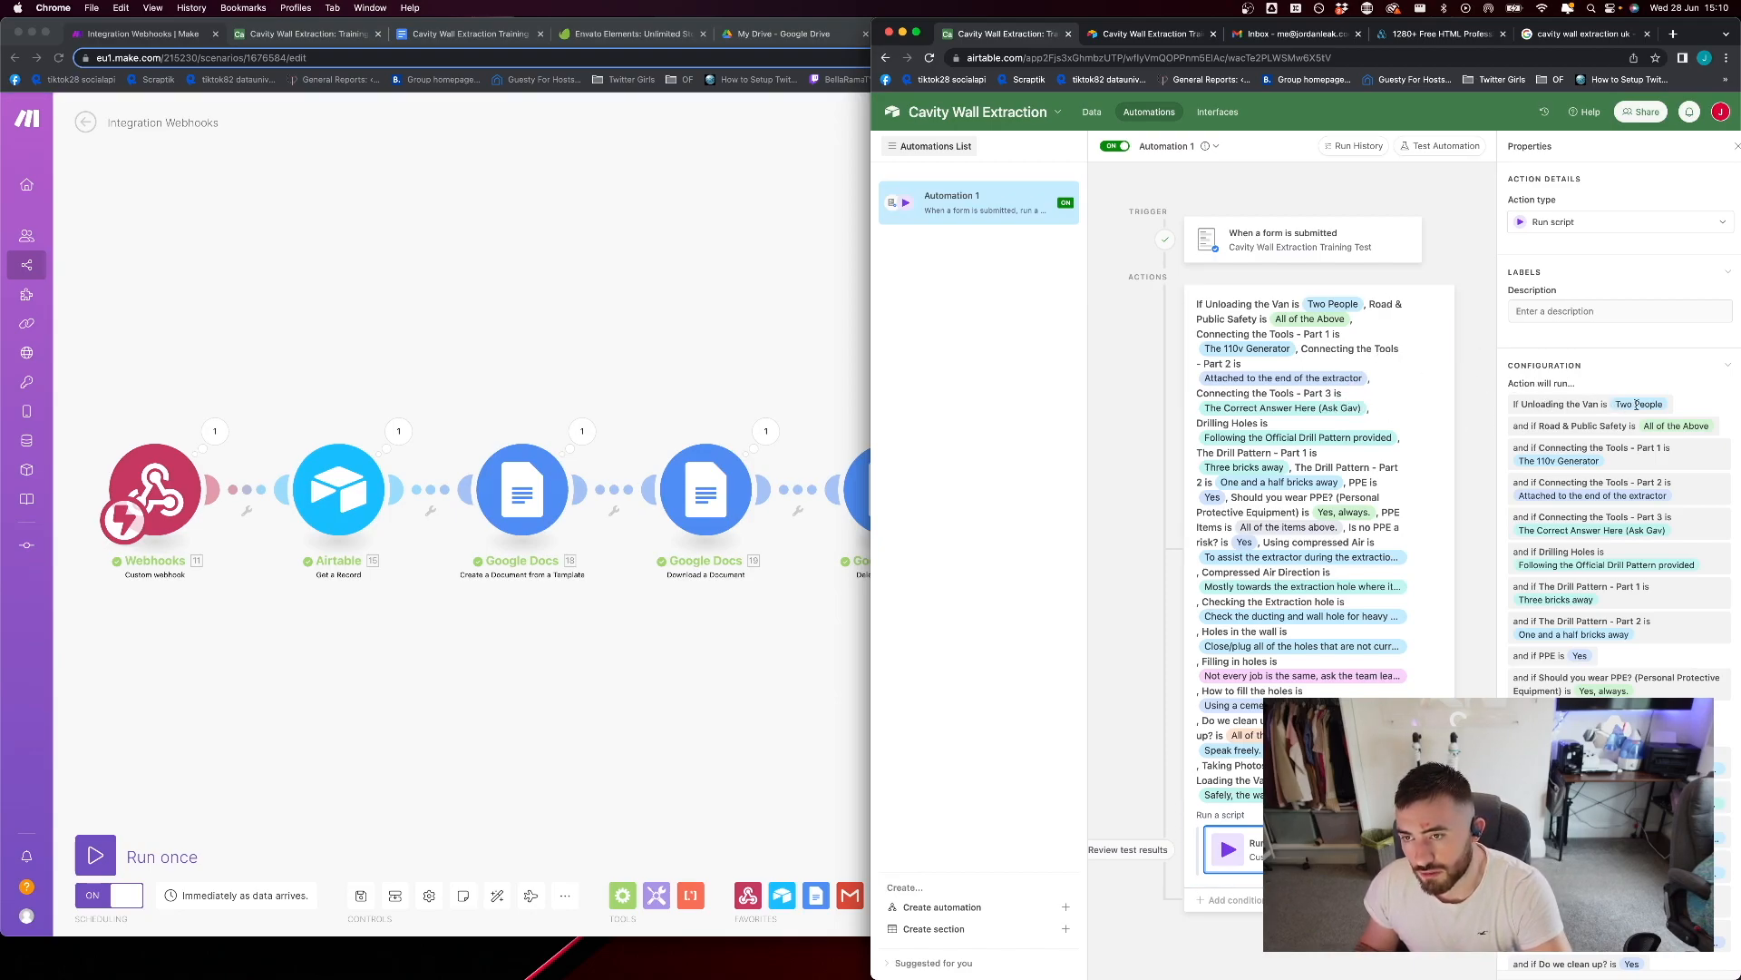
{"action": "left_click_drag", "start_coordinate": [1646, 427], "coordinate": [1706, 422]}
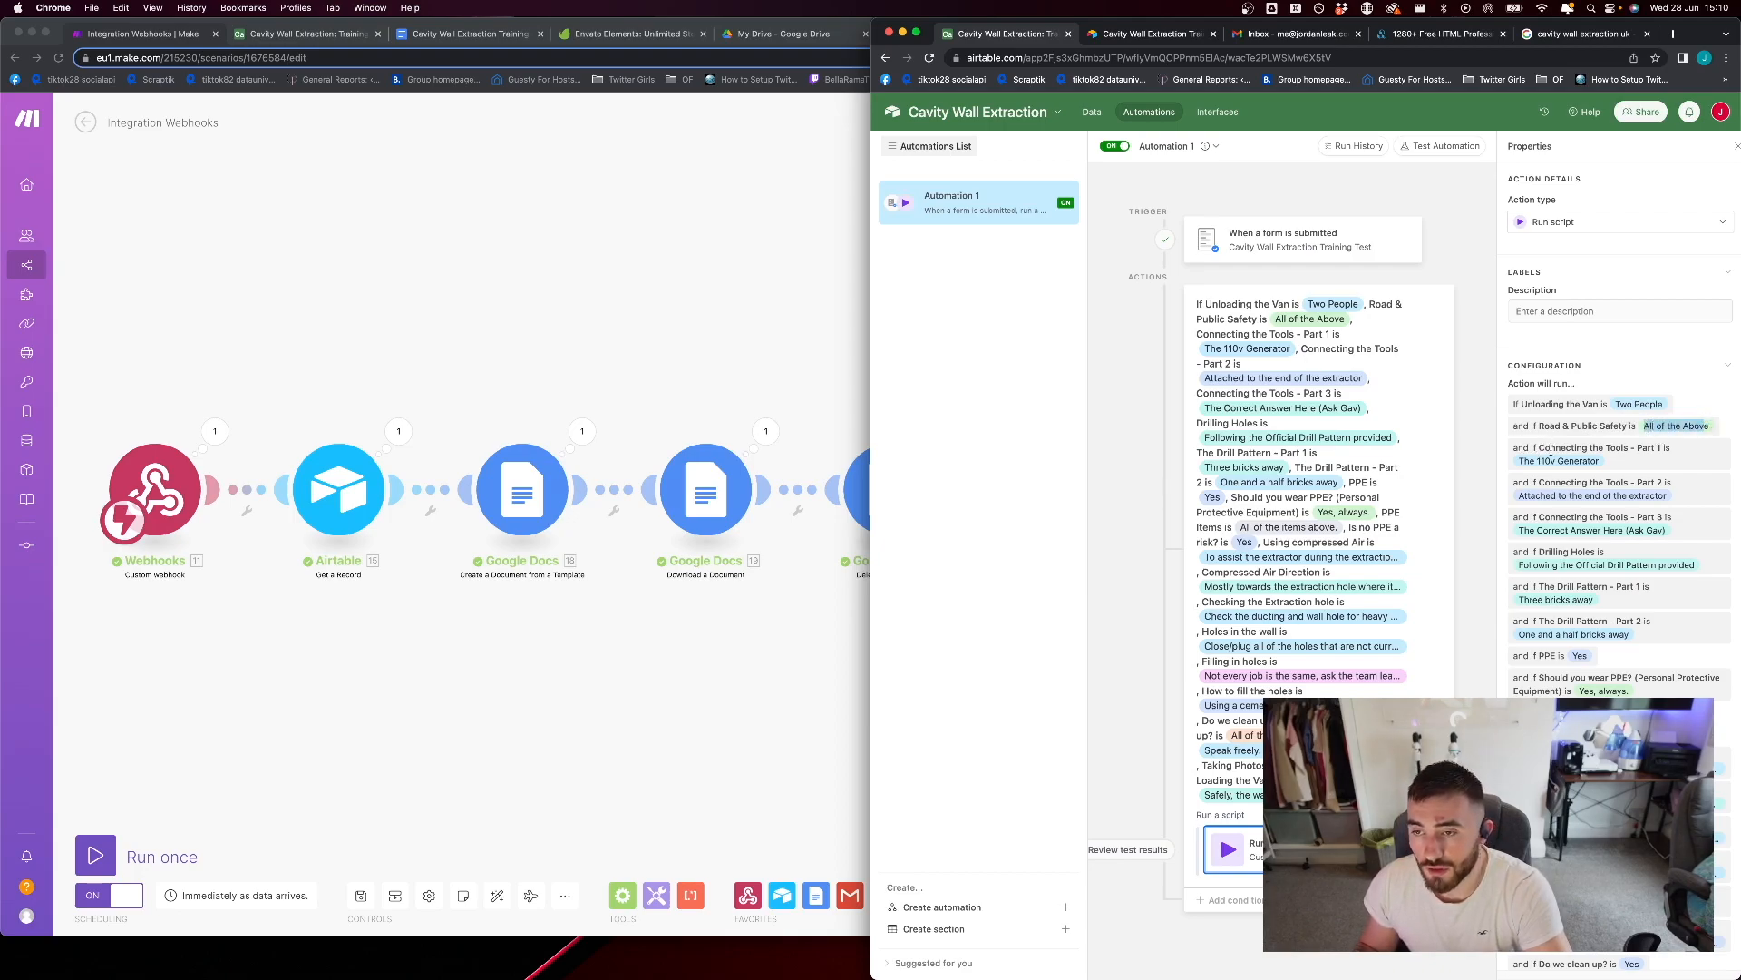
{"action": "left_click_drag", "start_coordinate": [1527, 461], "coordinate": [1566, 463]}
{"action": "left_click", "coordinate": [1527, 483]}
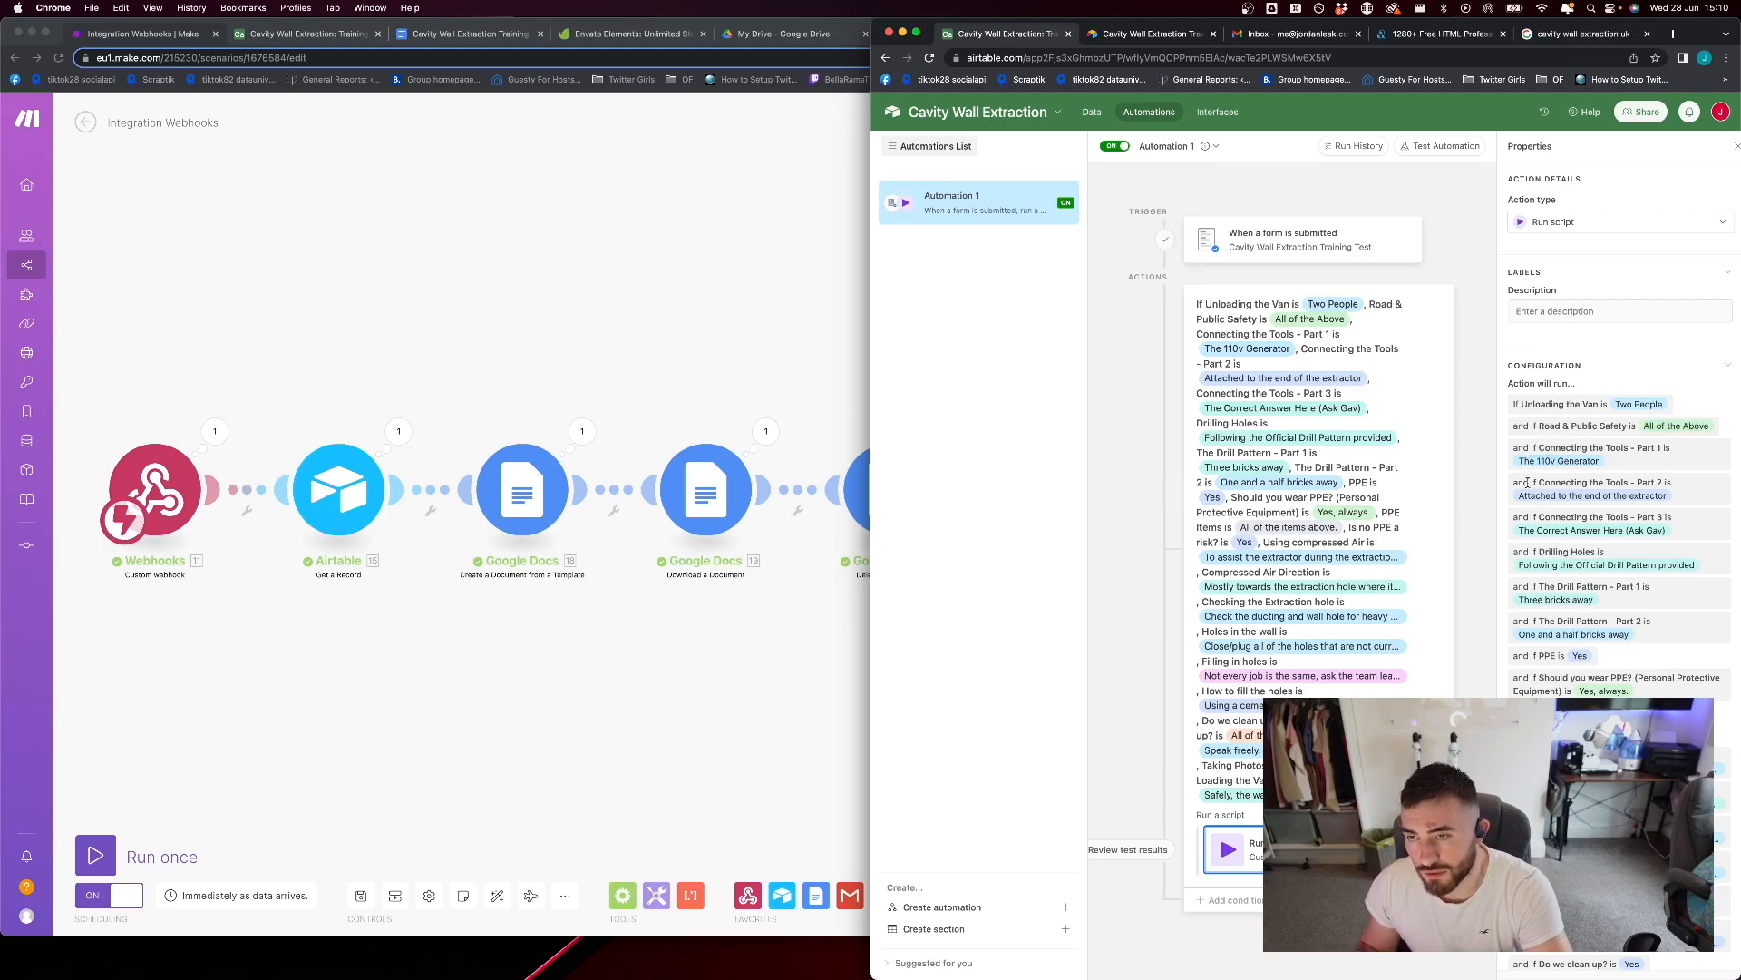
{"action": "left_click_drag", "start_coordinate": [1514, 484], "coordinate": [1616, 488]}
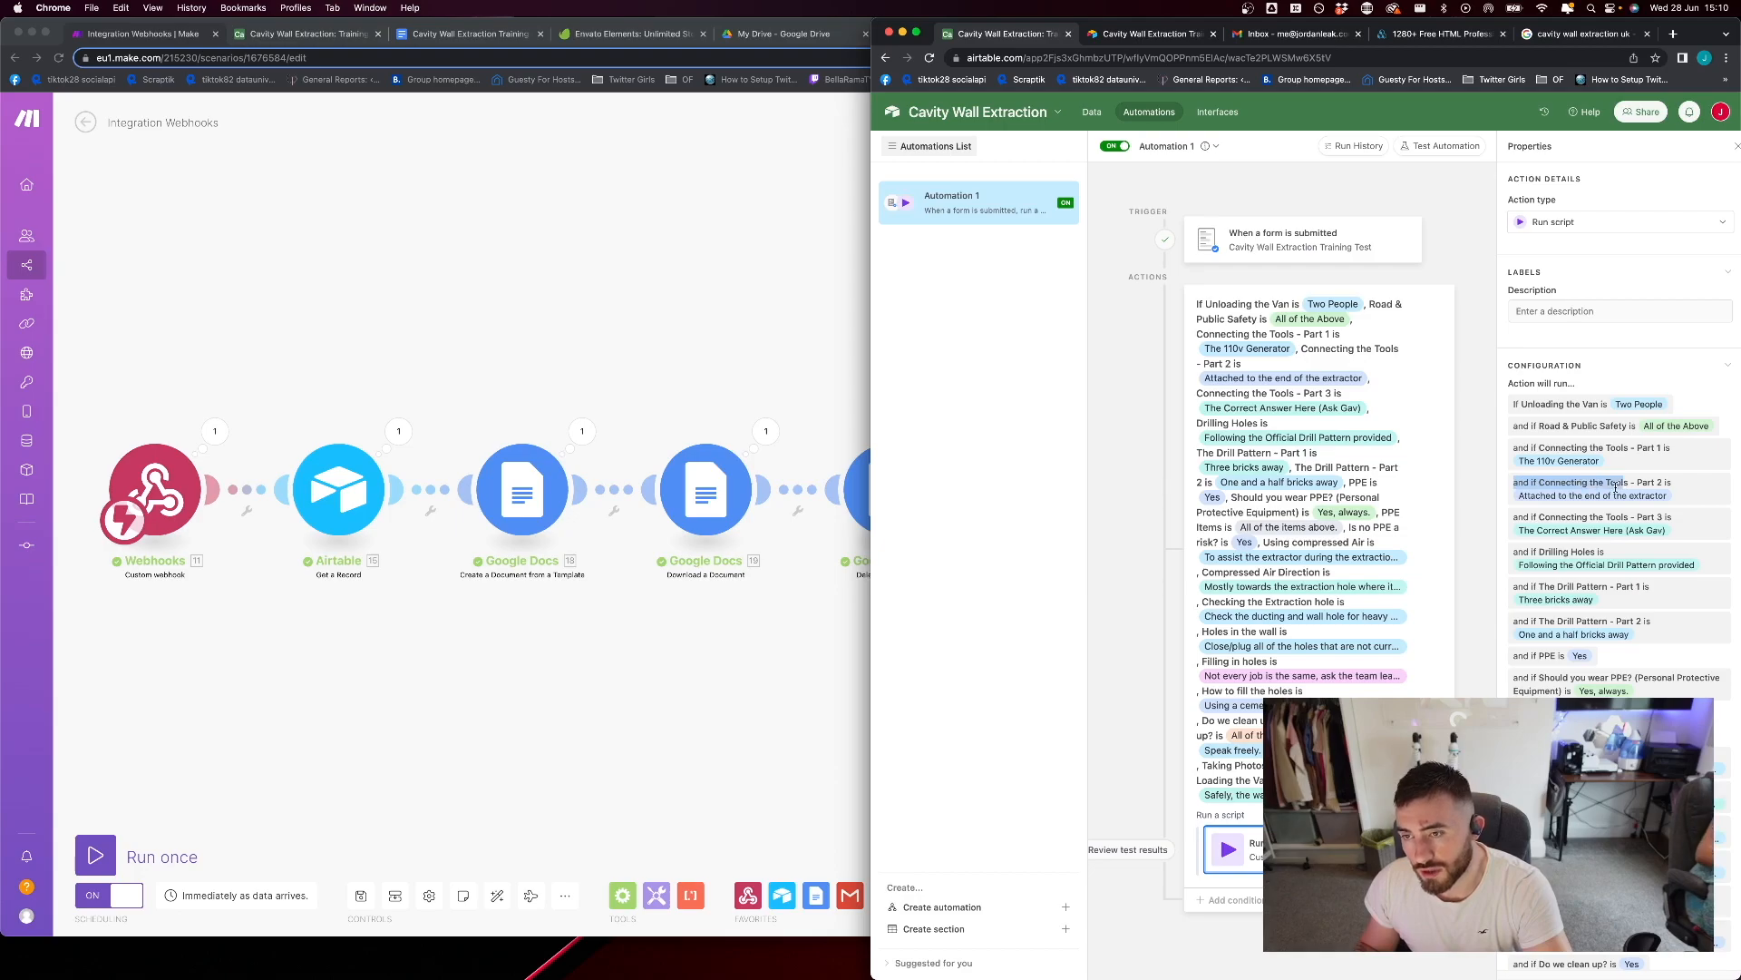
{"action": "left_click", "coordinate": [1615, 488]}
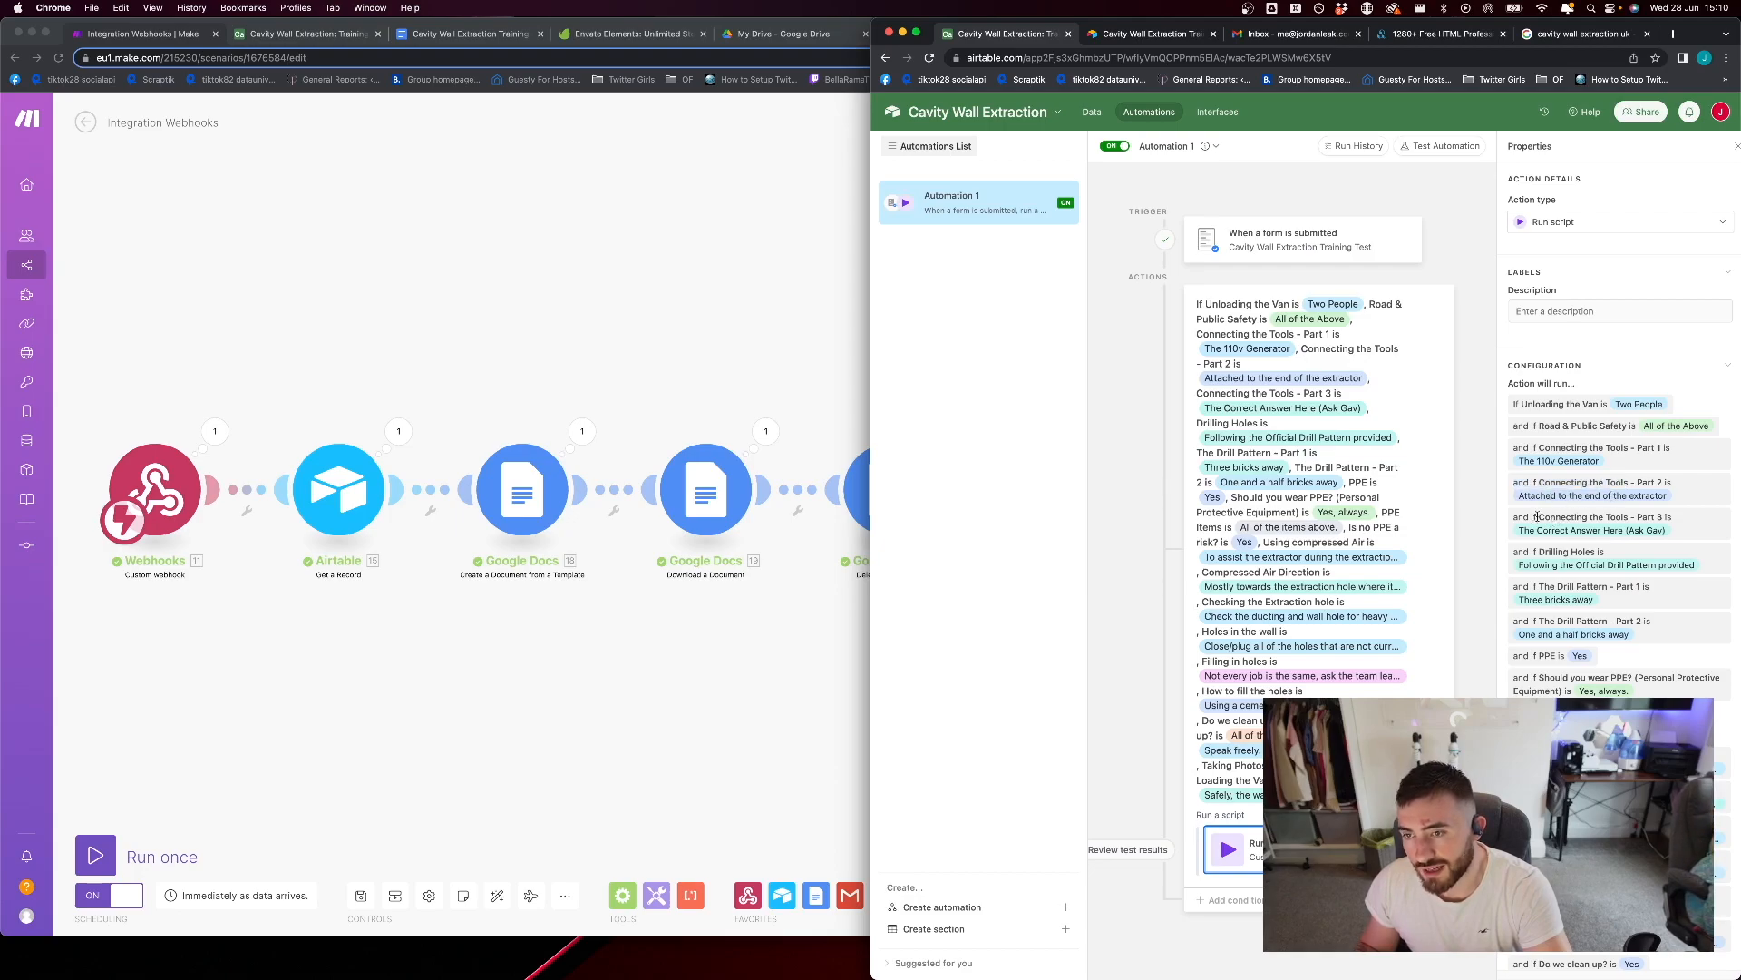
{"action": "scroll", "coordinate": [1531, 475], "scroll_direction": "down", "scroll_amount": 3}
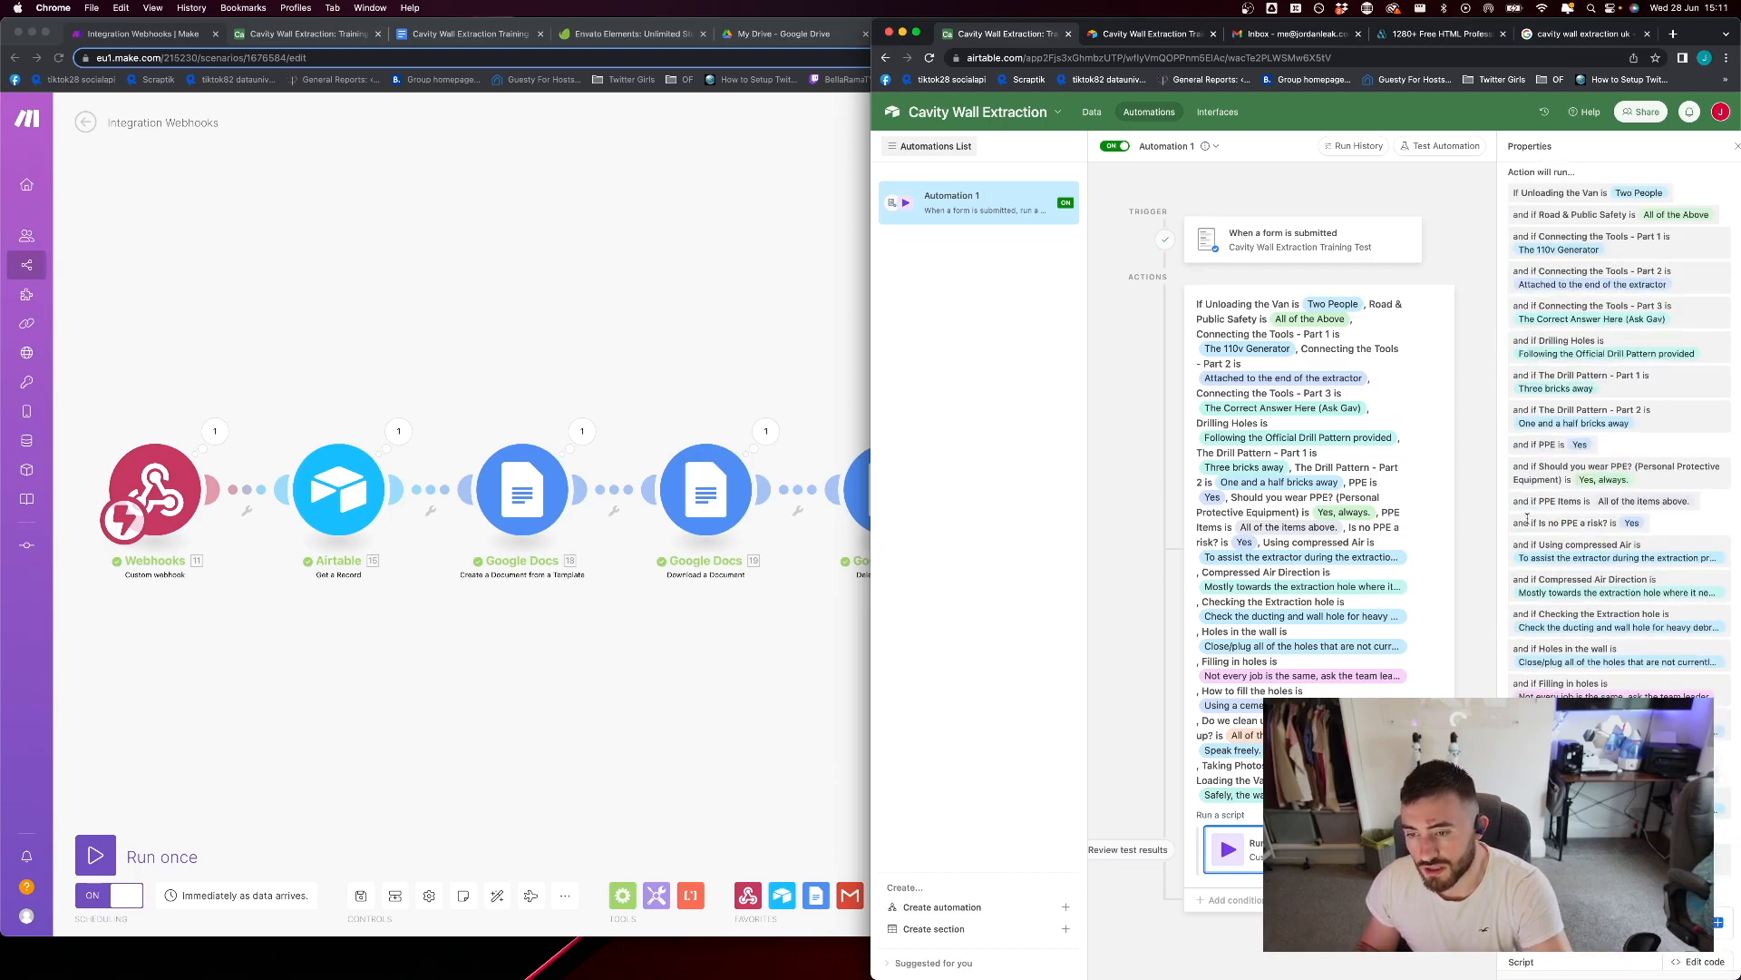
{"action": "scroll", "coordinate": [1529, 579], "scroll_direction": "down", "scroll_amount": 5}
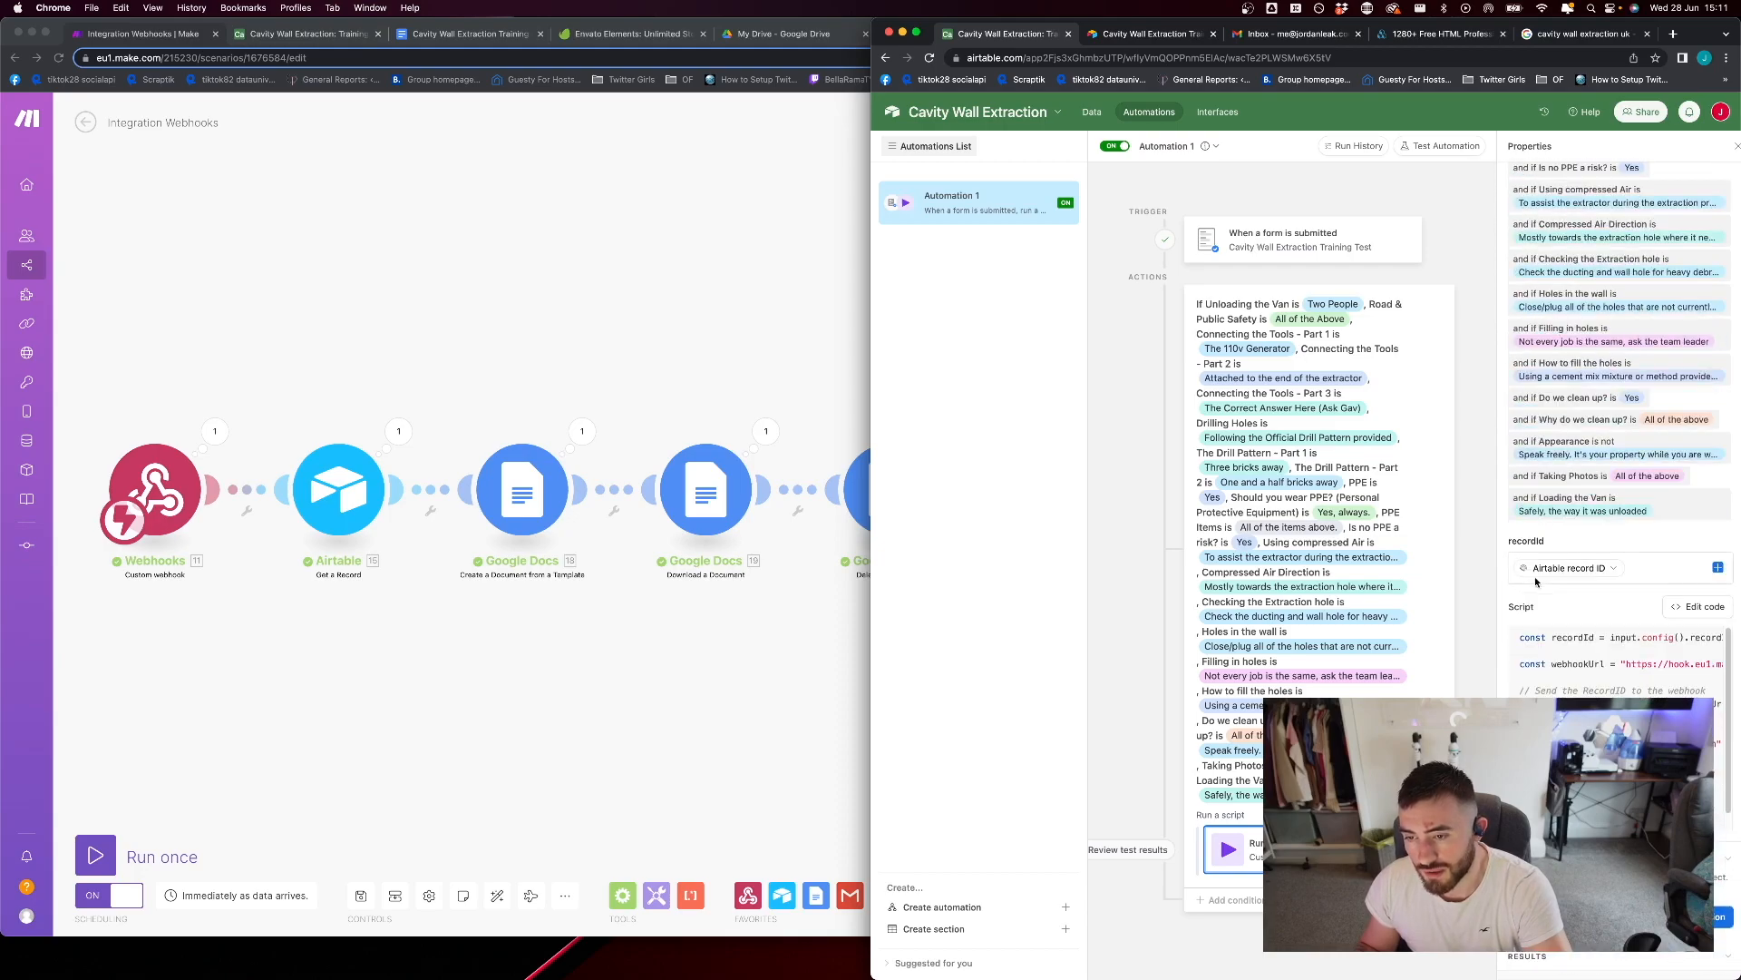
Check the automation's recordId input, open its script for editing and examine the webhook URL line
{"action": "left_click", "coordinate": [1638, 567]}
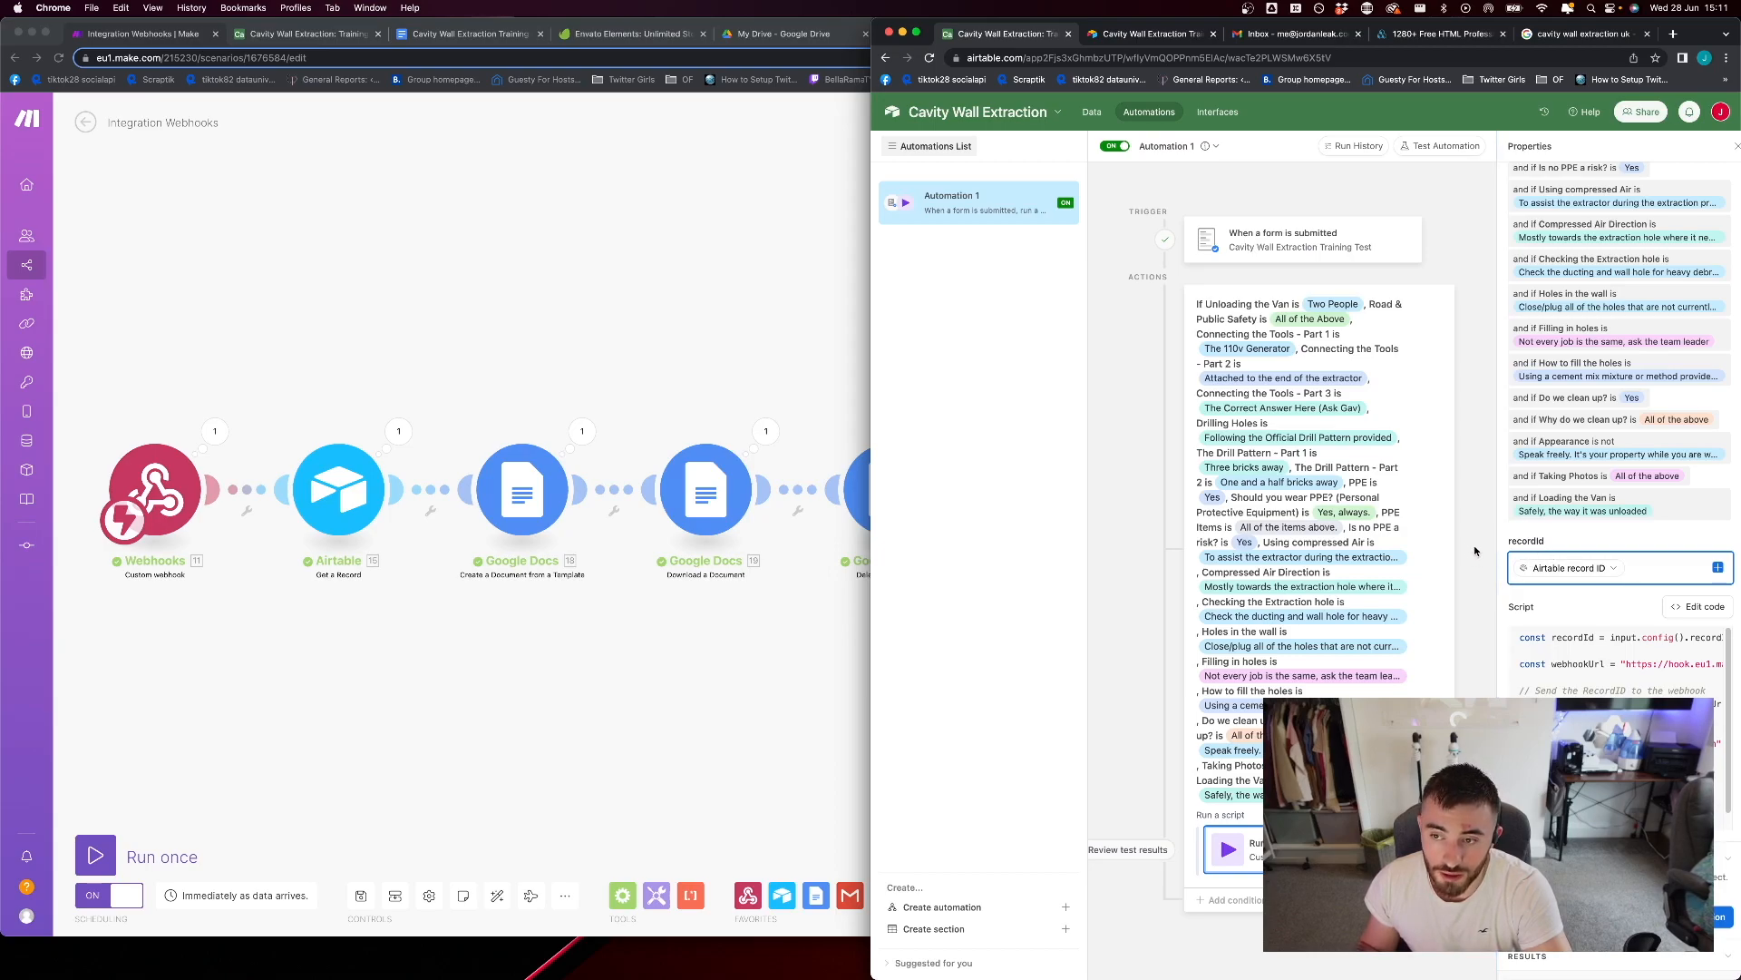
{"action": "scroll", "coordinate": [1633, 663], "scroll_direction": "right", "scroll_amount": 3}
{"action": "scroll", "coordinate": [1621, 665], "scroll_direction": "left", "scroll_amount": 4}
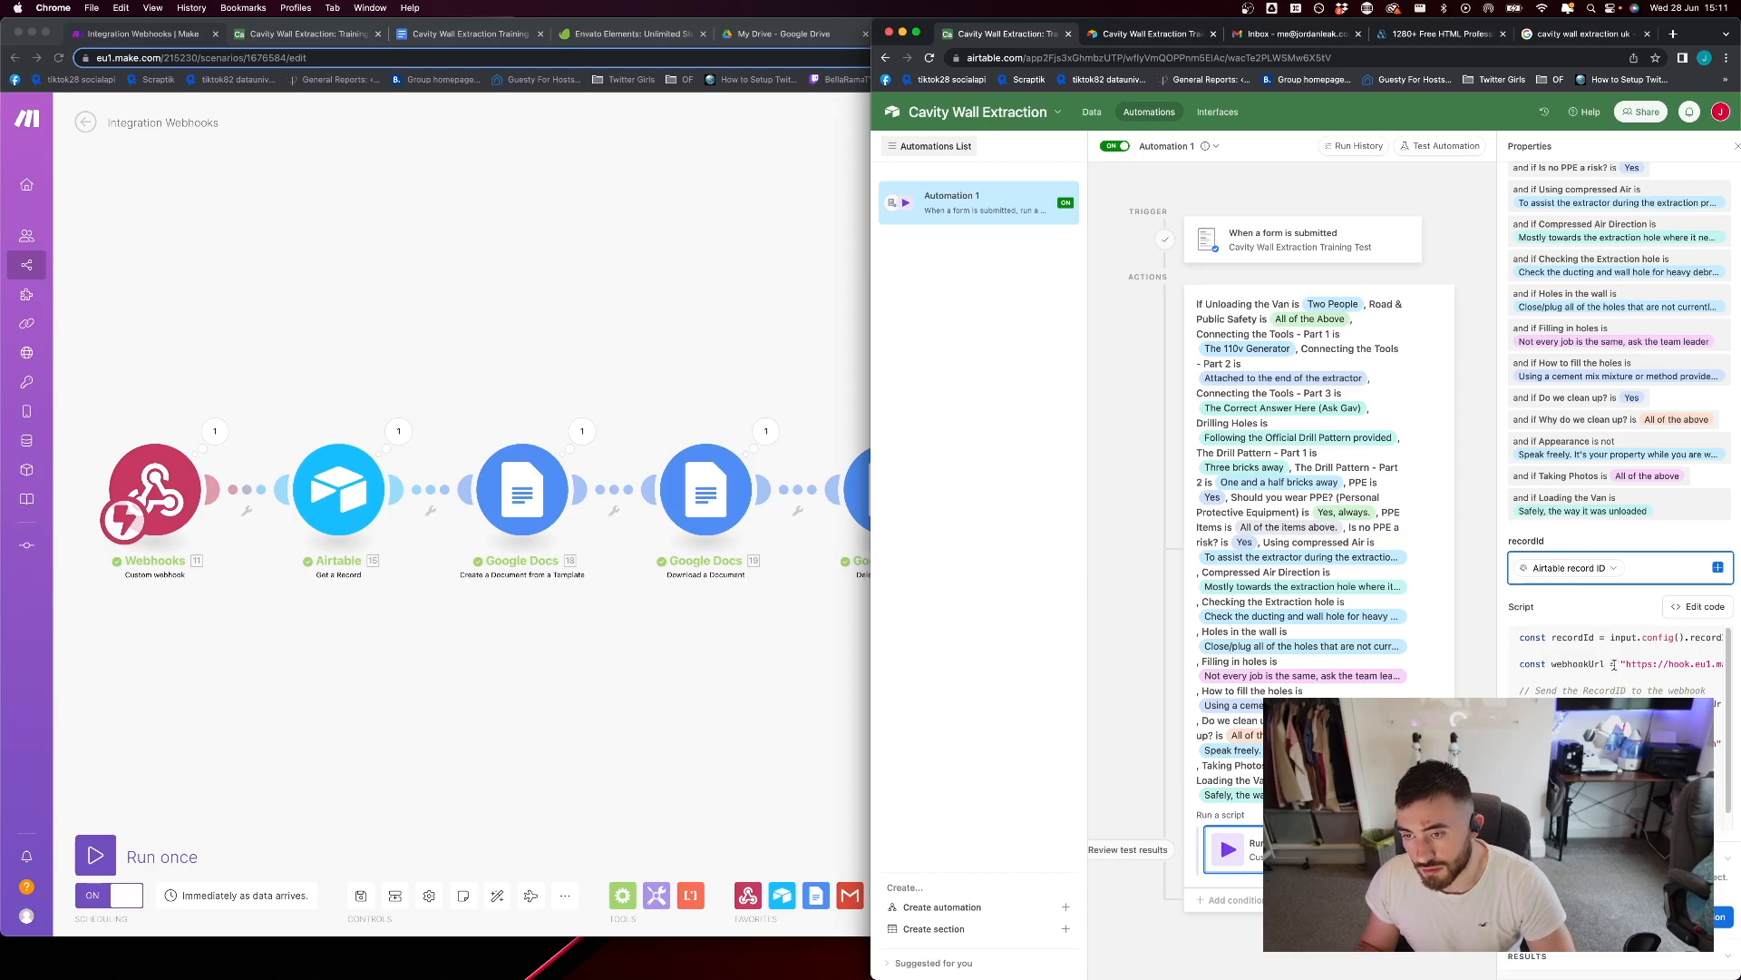
{"action": "left_click", "coordinate": [1683, 607]}
{"action": "left_click_drag", "start_coordinate": [1232, 216], "coordinate": [1325, 218]}
{"action": "left_click", "coordinate": [1253, 252]}
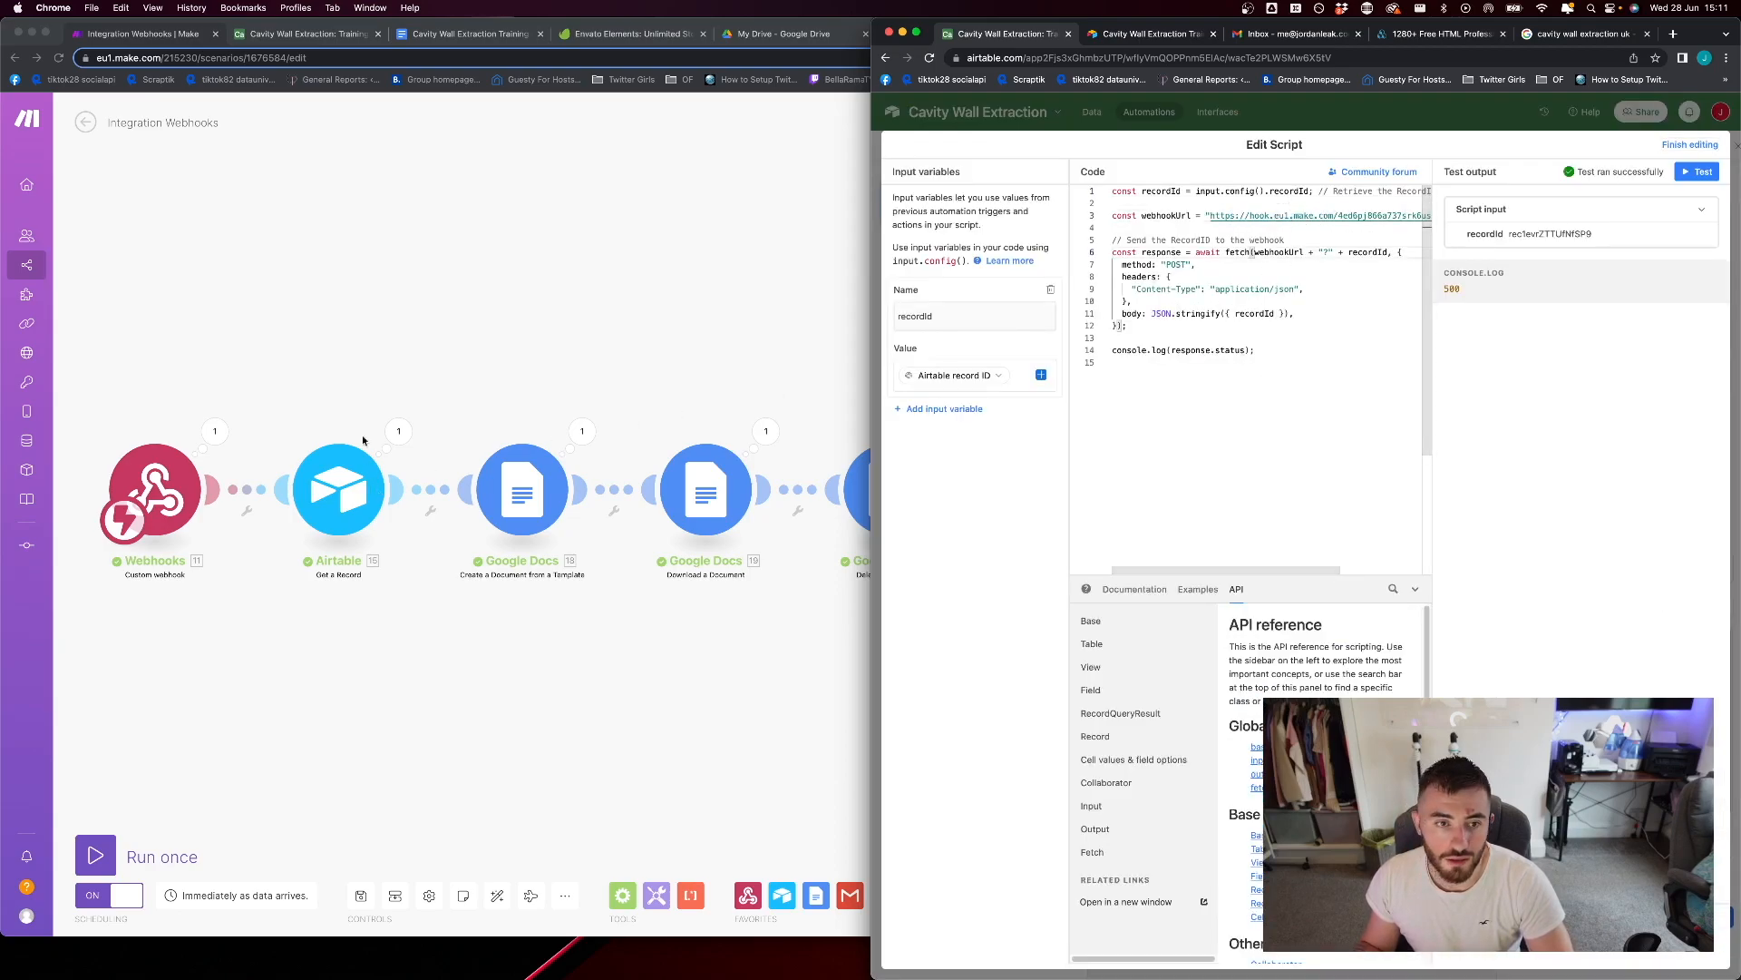
Switch to the Make scenario, look at the custom webhook's address in the Webhooks module and close its settings
{"action": "left_click", "coordinate": [366, 456]}
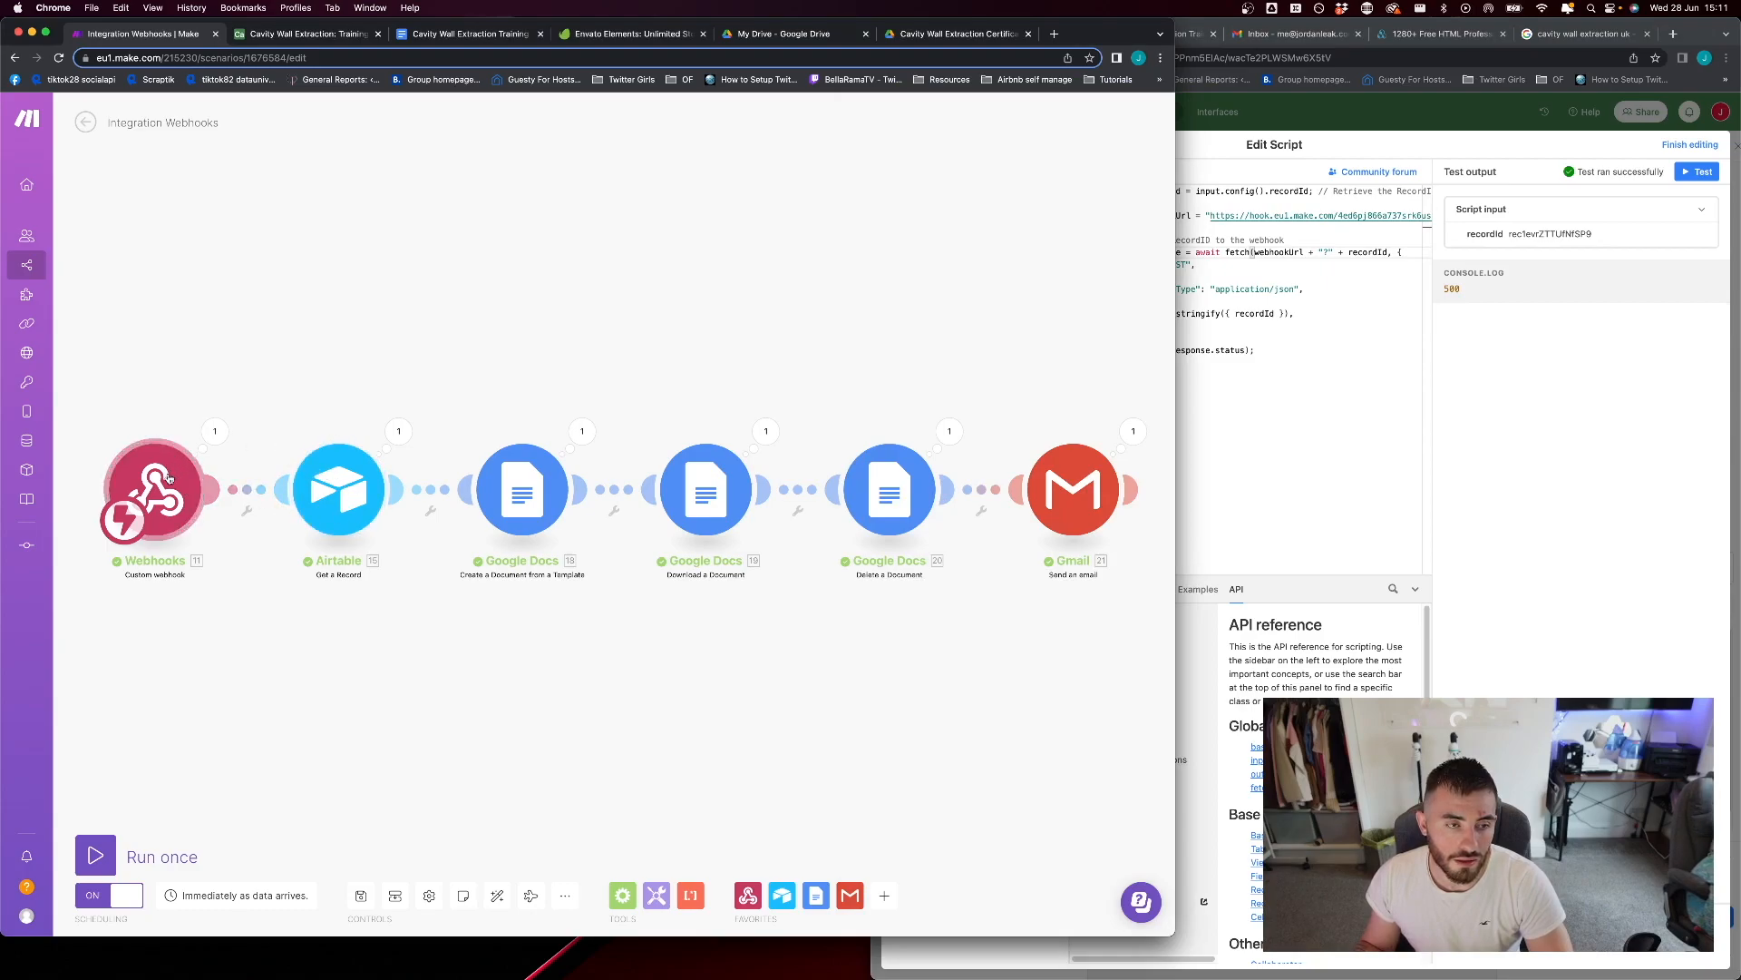
{"action": "left_click", "coordinate": [168, 478]}
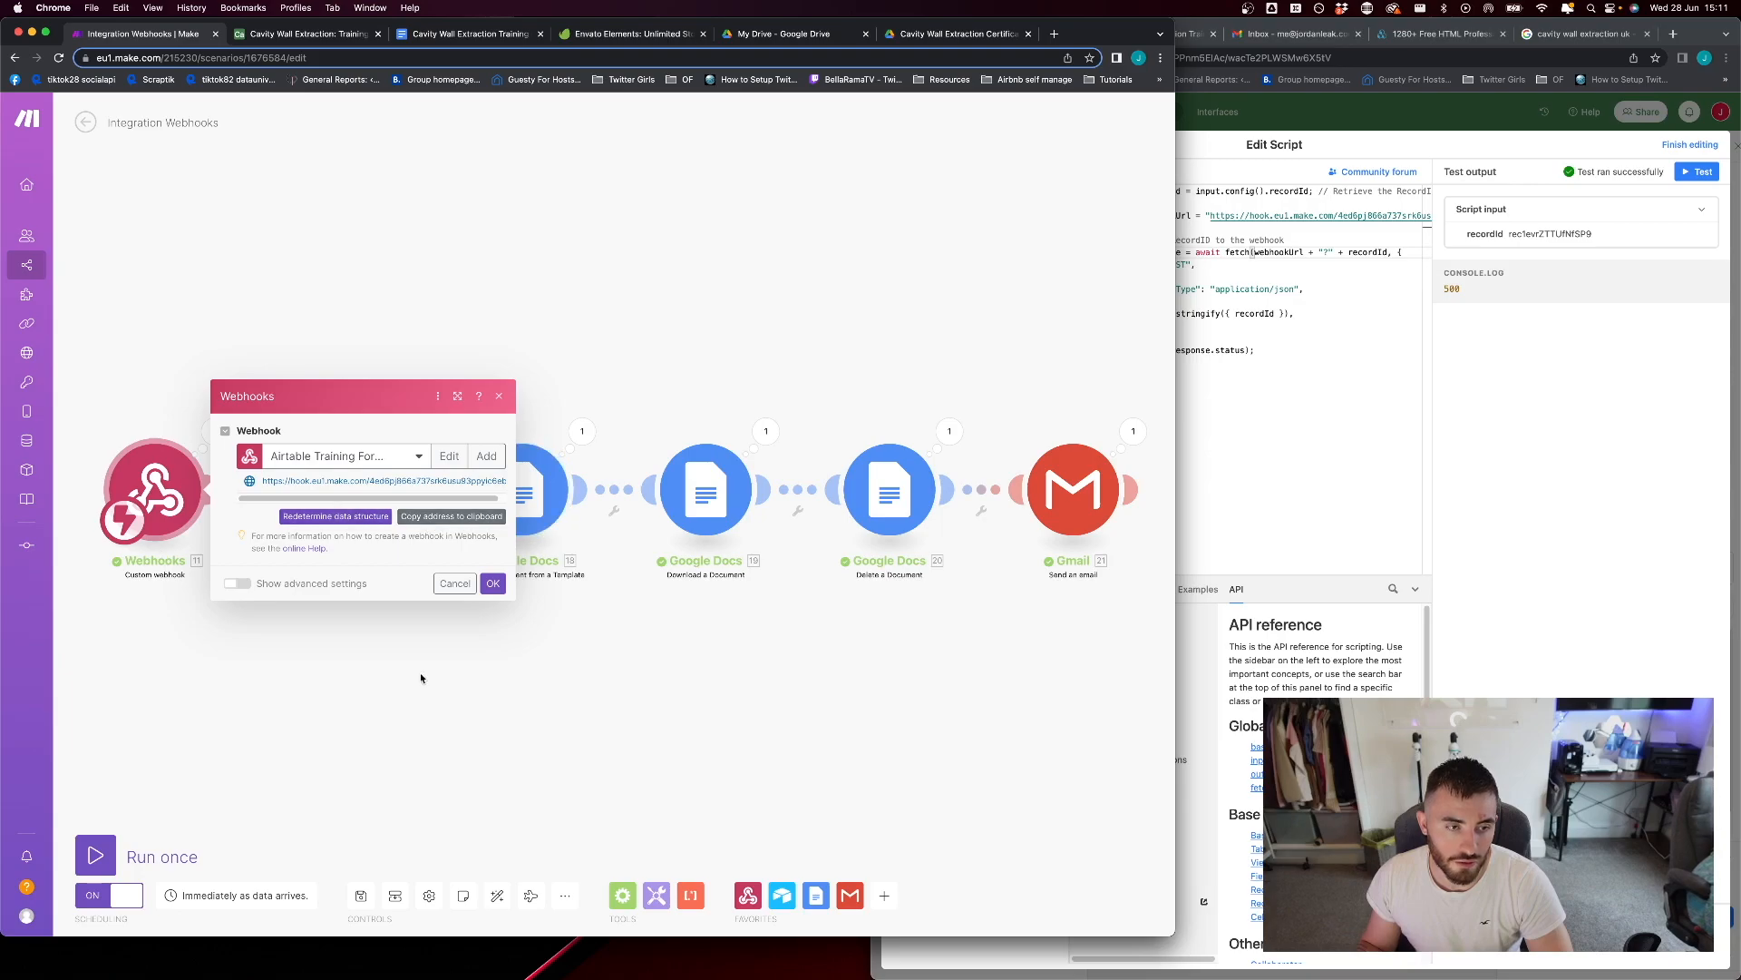
{"action": "left_click", "coordinate": [748, 895]}
{"action": "left_click", "coordinate": [280, 661]}
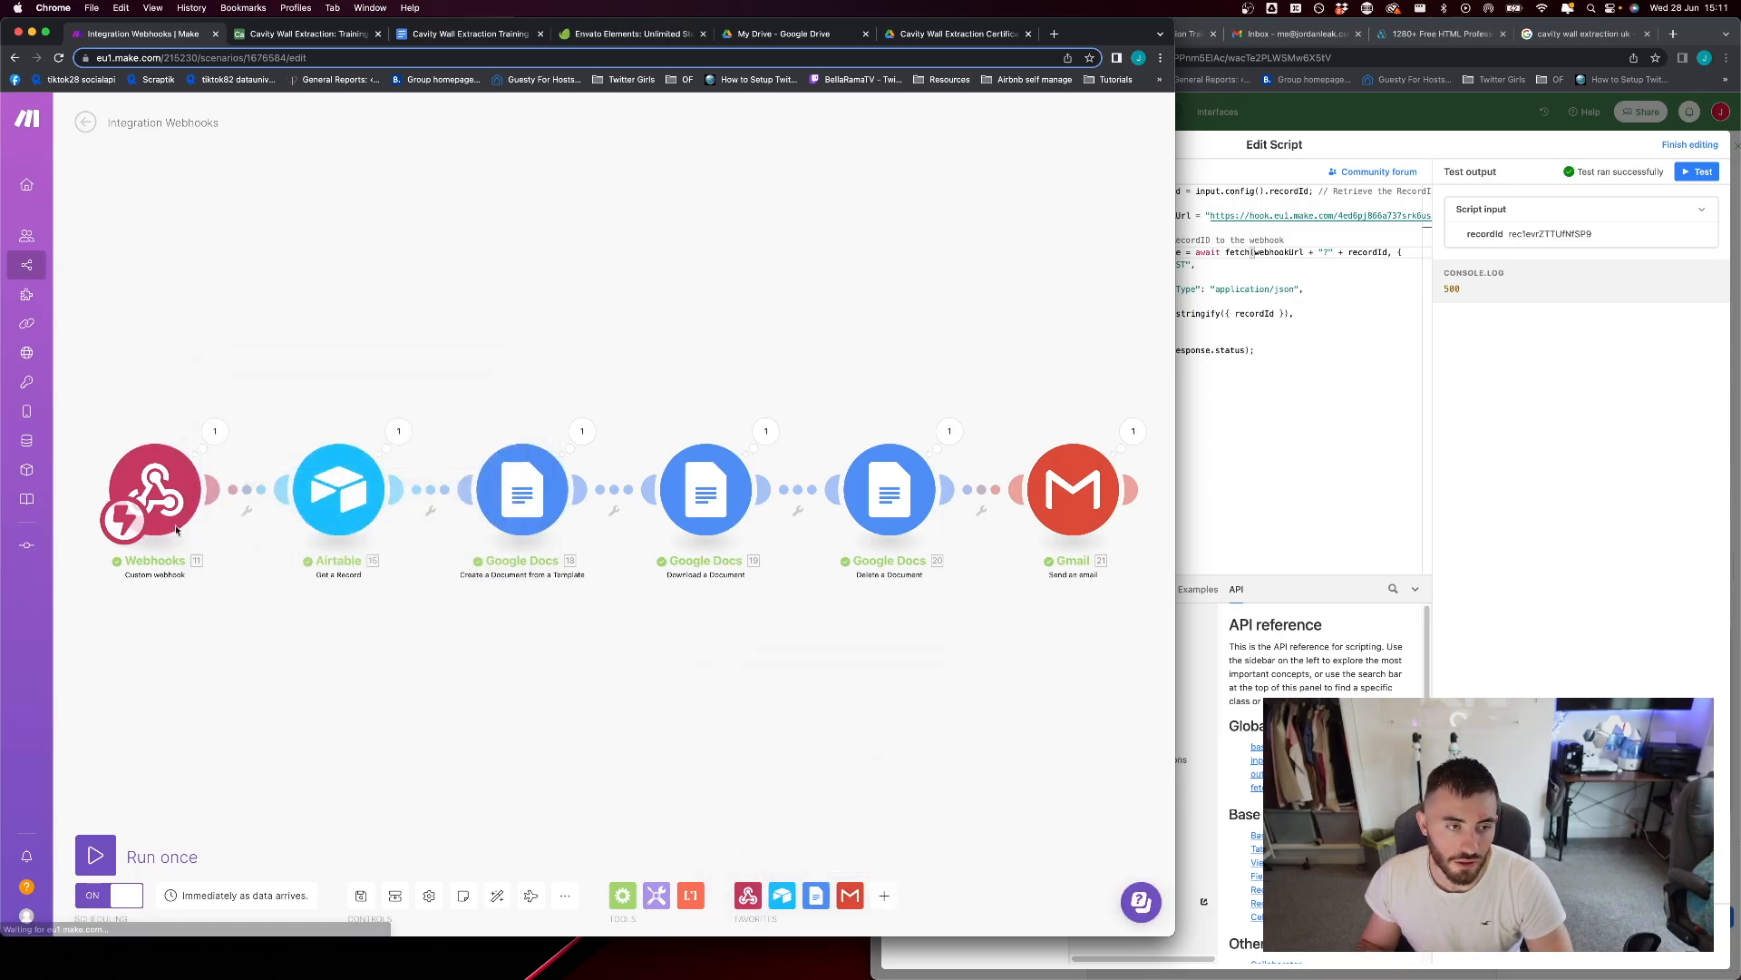
{"action": "left_click", "coordinate": [174, 523]}
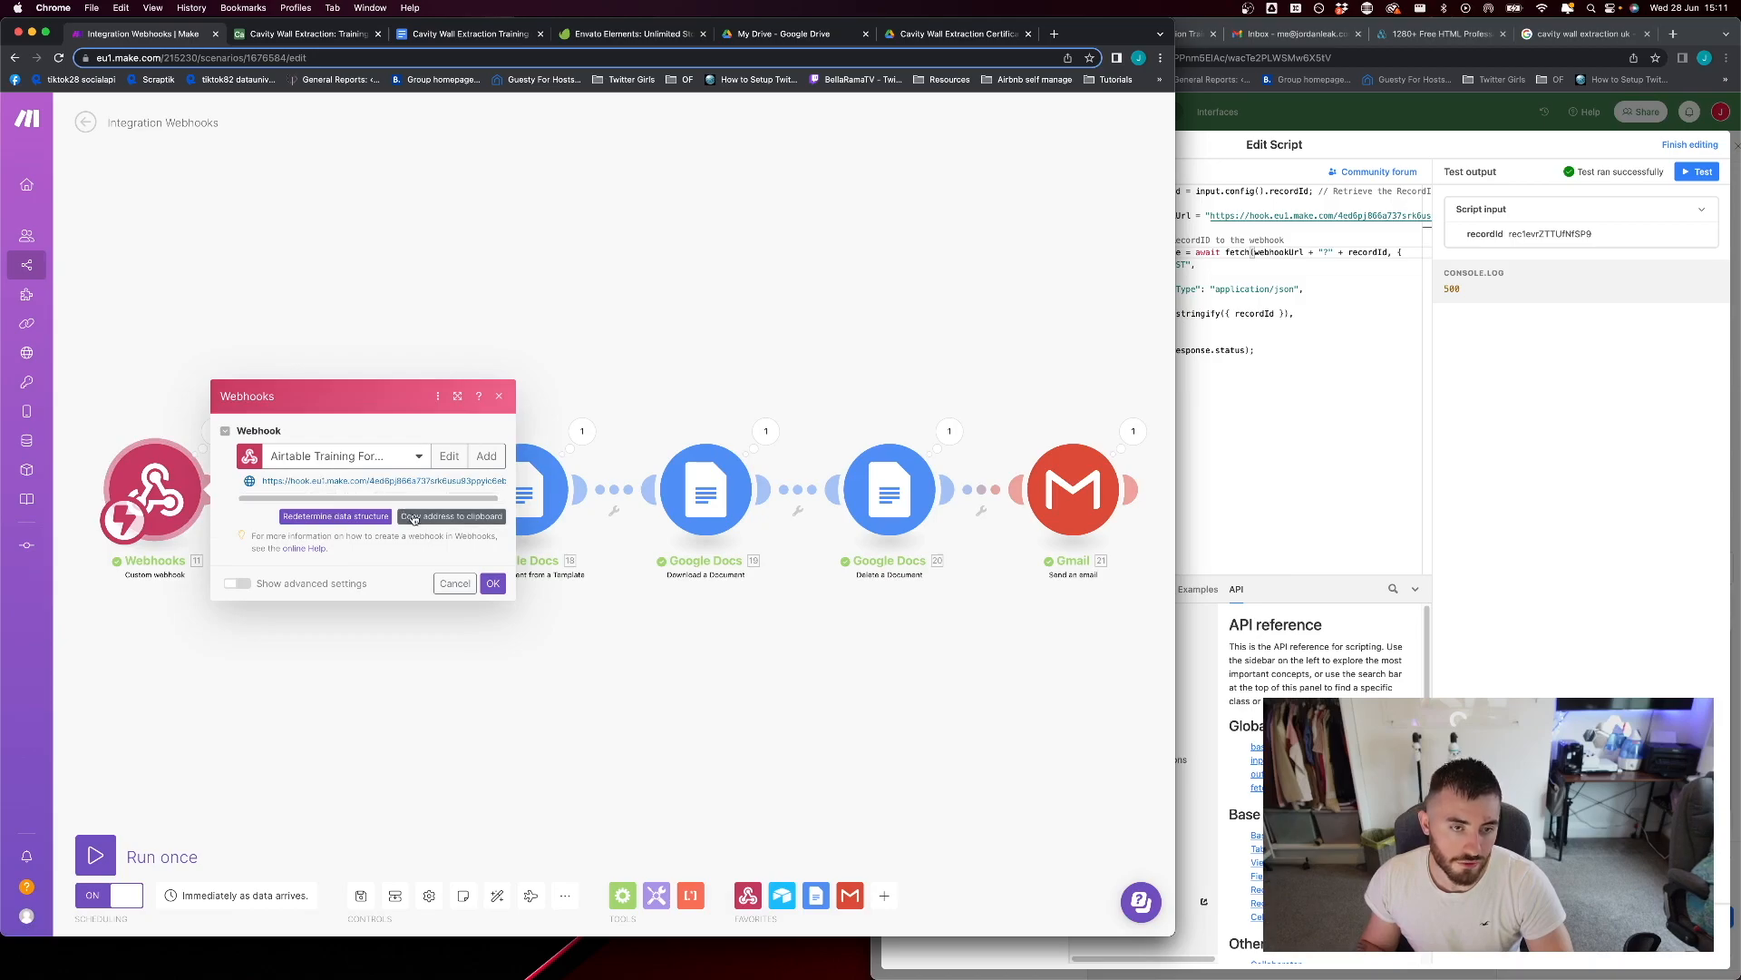
{"action": "left_click", "coordinate": [921, 276]}
Return to Airtable's script editor and highlight the webhookUrl line where the Make webhook address goes
{"action": "left_click", "coordinate": [1287, 384]}
{"action": "left_click_drag", "start_coordinate": [1214, 216], "coordinate": [1350, 210]}
{"action": "left_click", "coordinate": [1315, 293]}
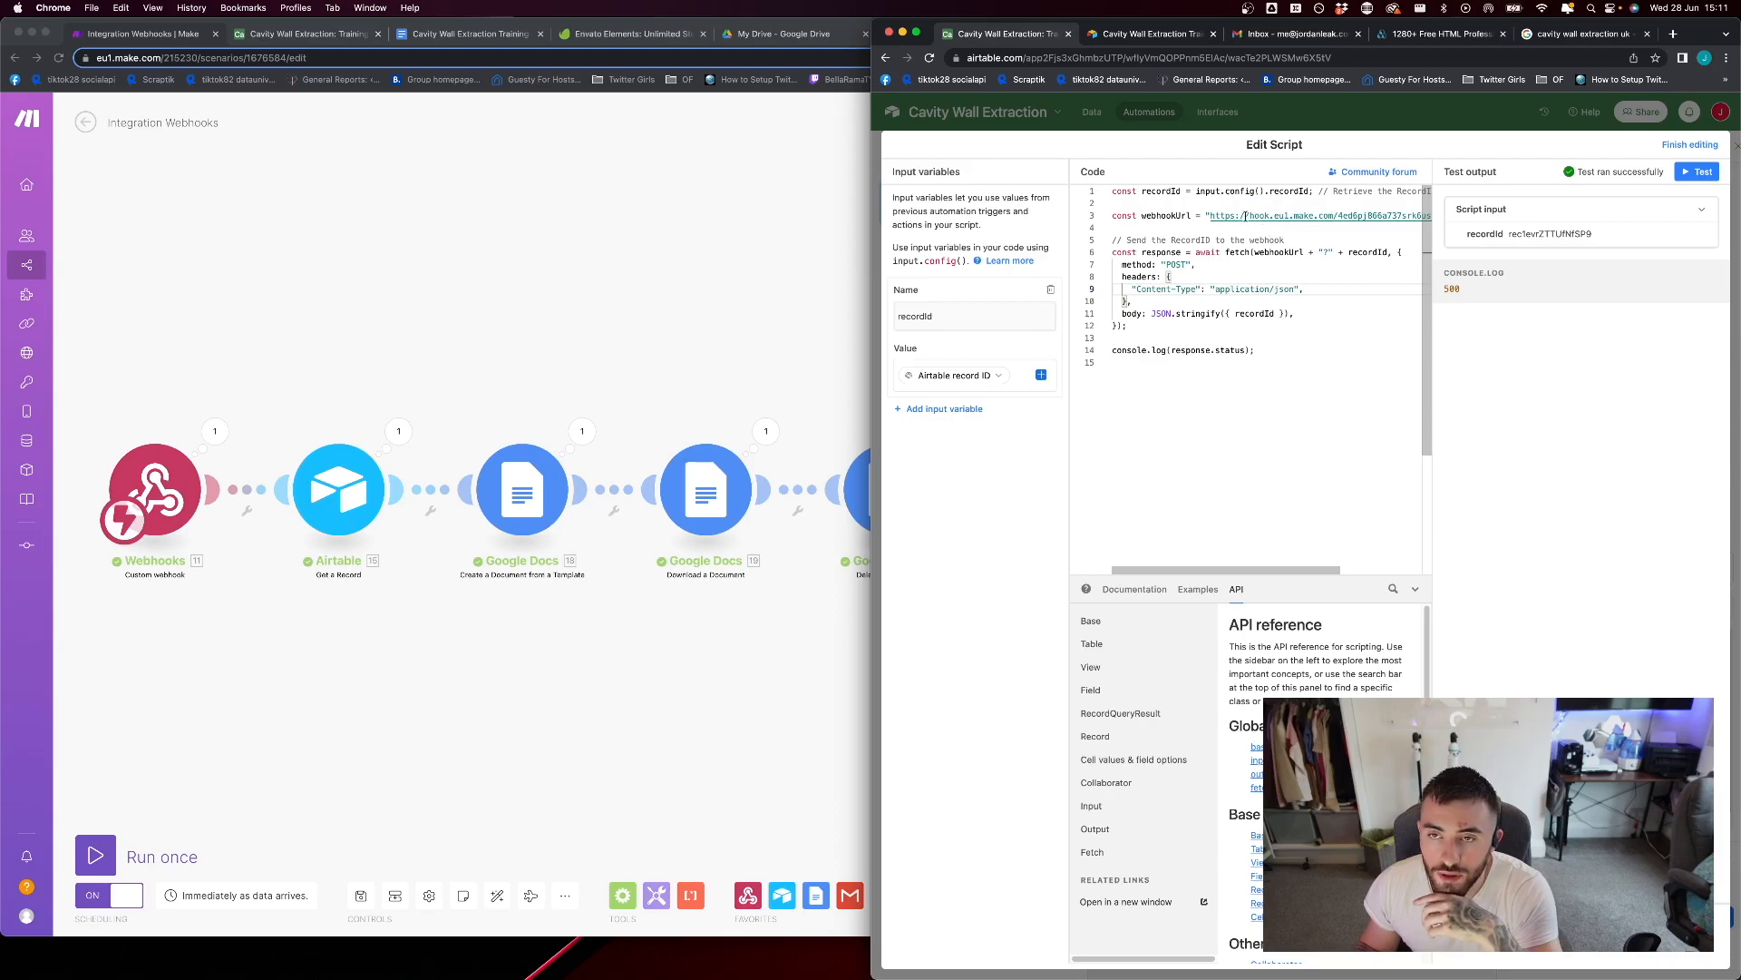
{"action": "left_click_drag", "start_coordinate": [1209, 216], "coordinate": [1328, 209]}
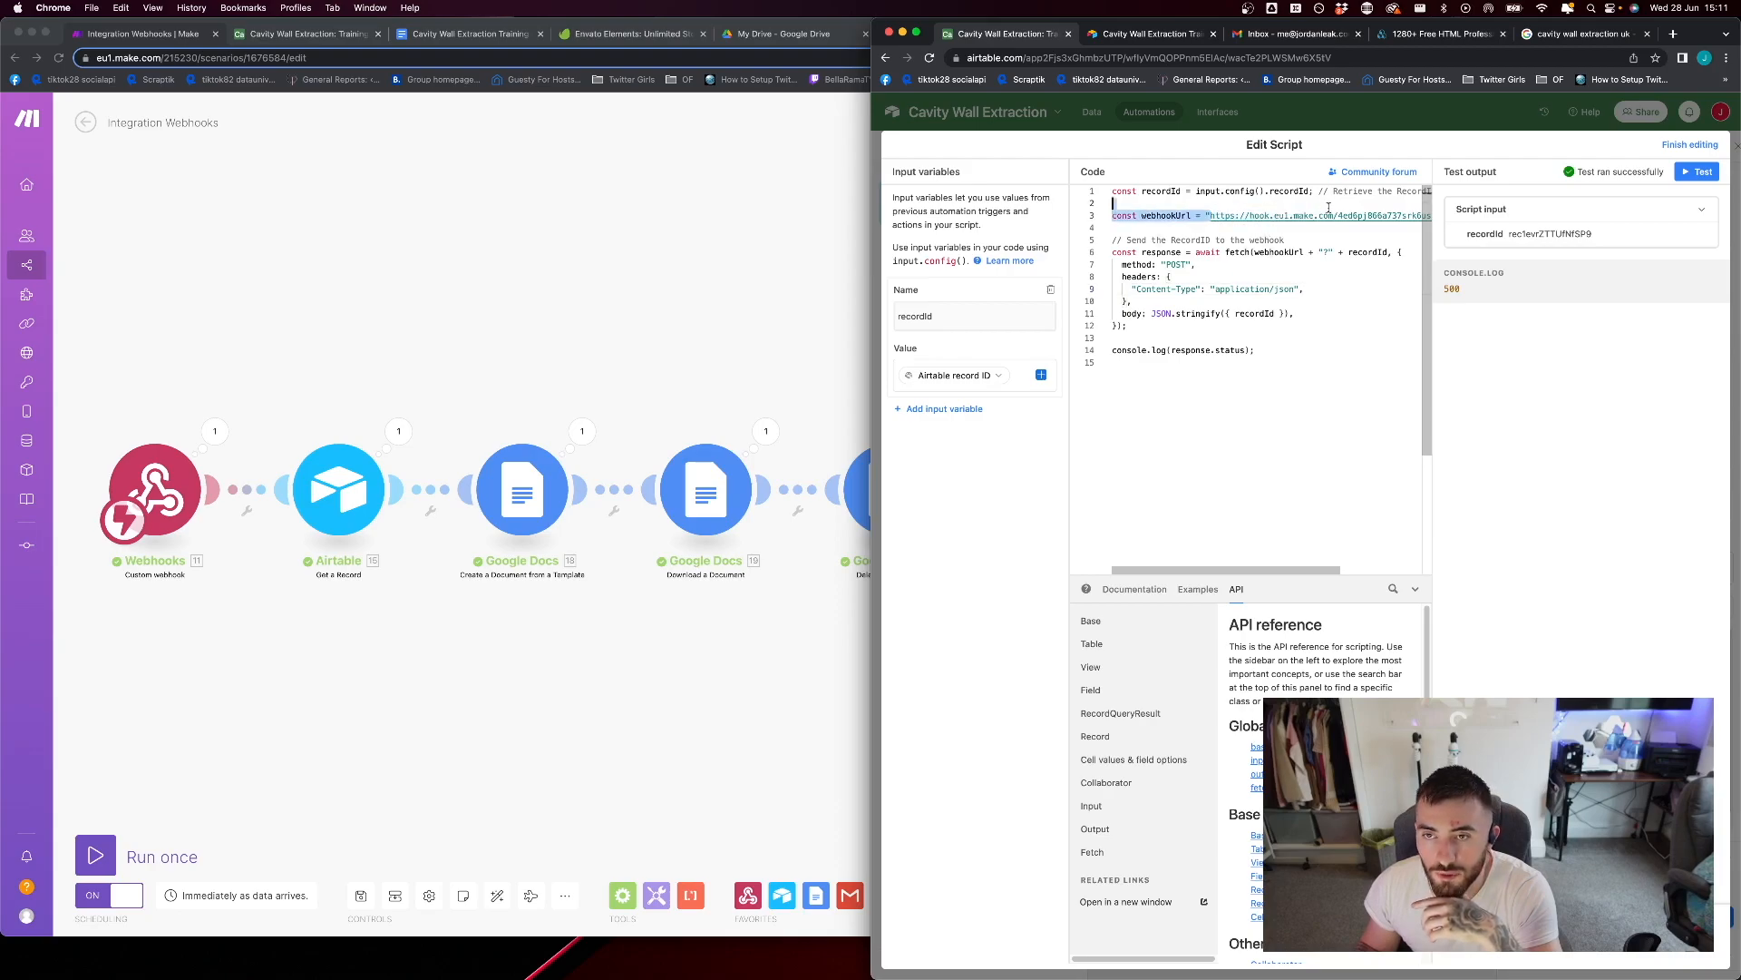
{"action": "left_click", "coordinate": [1296, 215]}
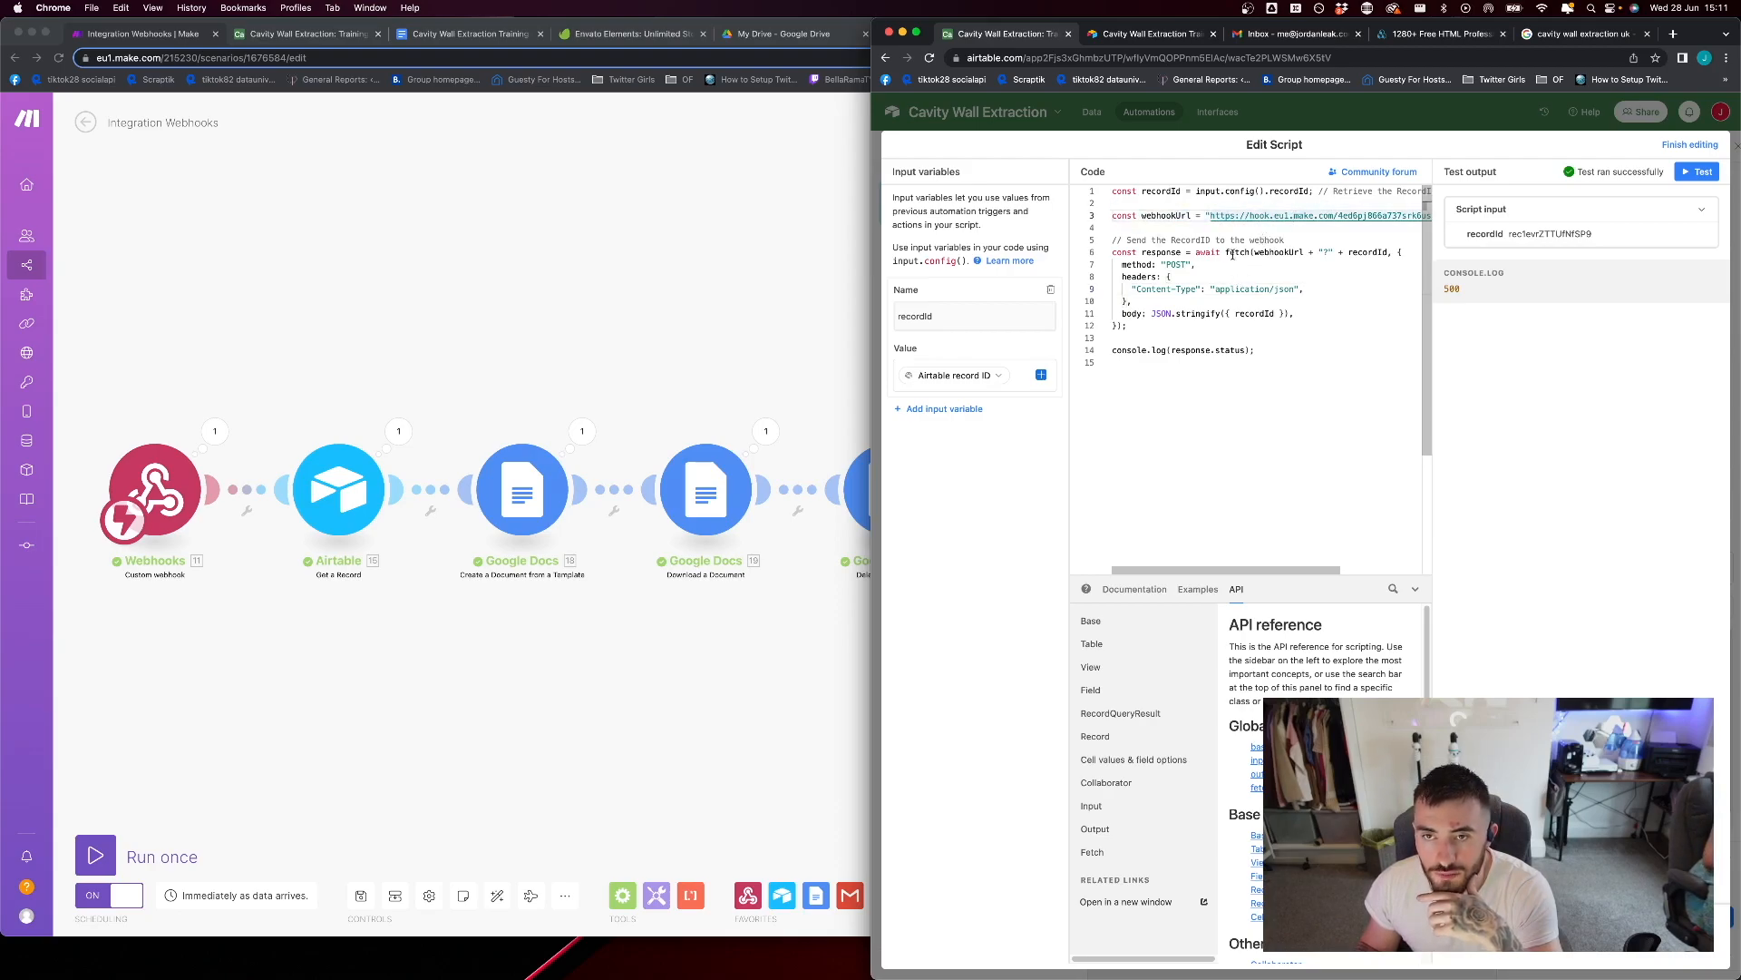
Highlight the whole script and examine its fetch call that sends the record ID to the webhook
{"action": "left_click_drag", "start_coordinate": [1259, 350], "coordinate": [1113, 190]}
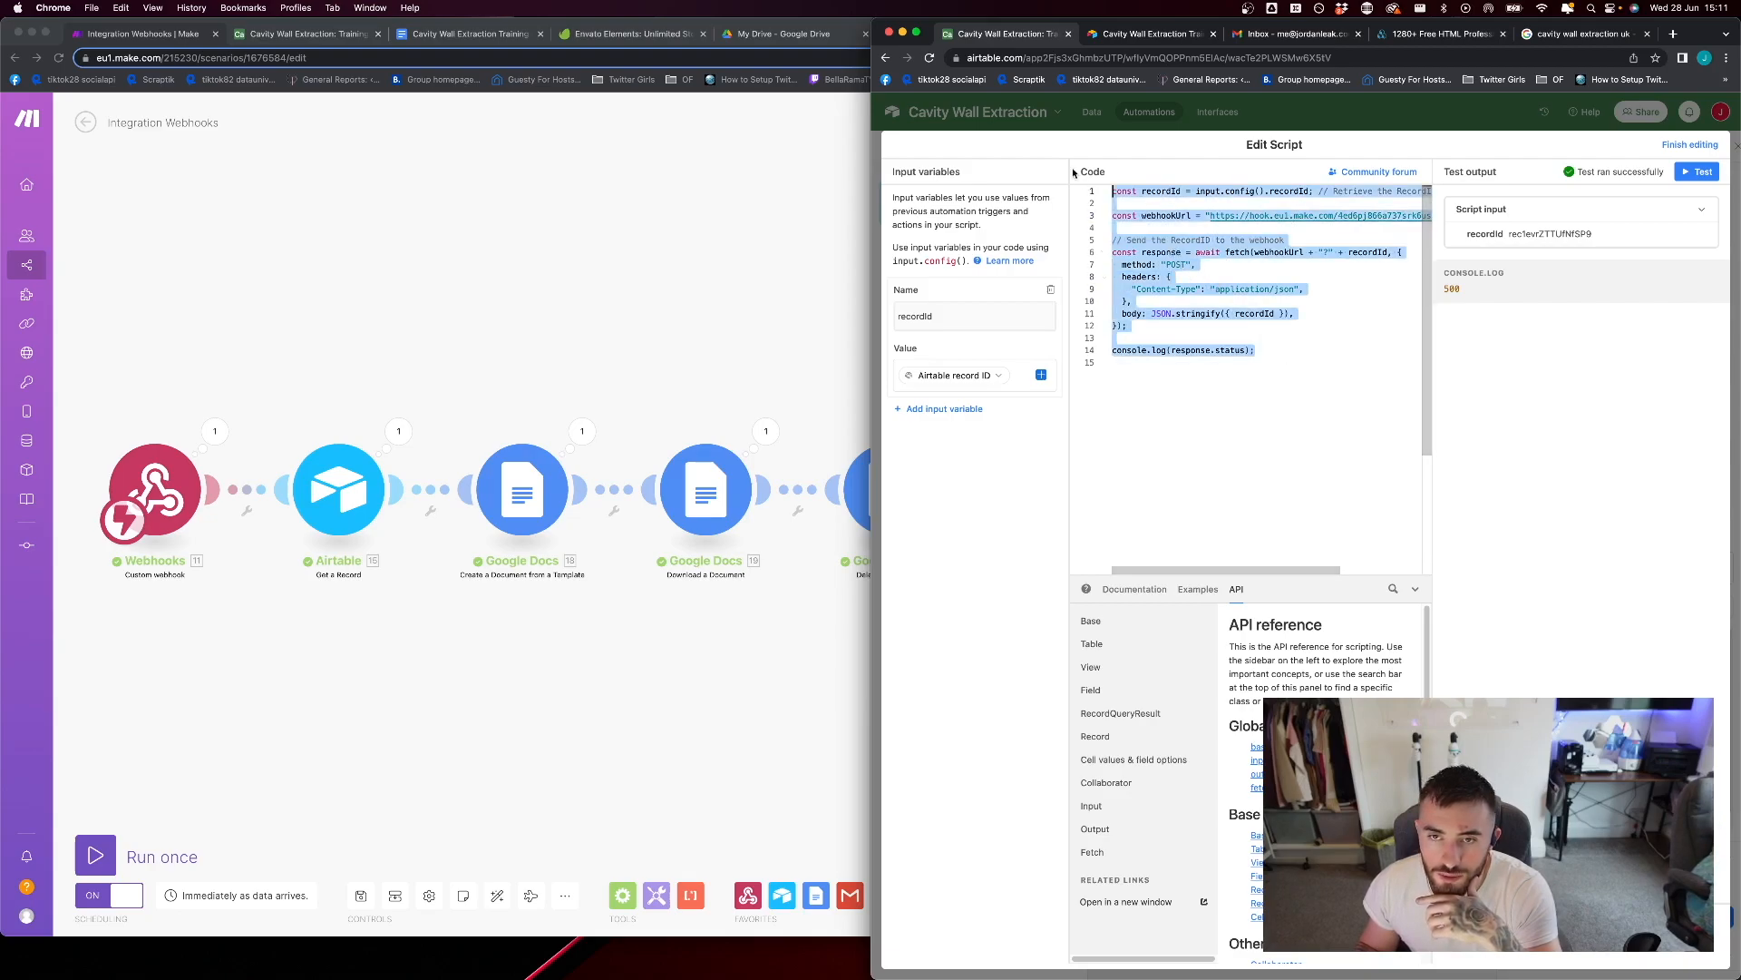
{"action": "left_click", "coordinate": [1299, 363]}
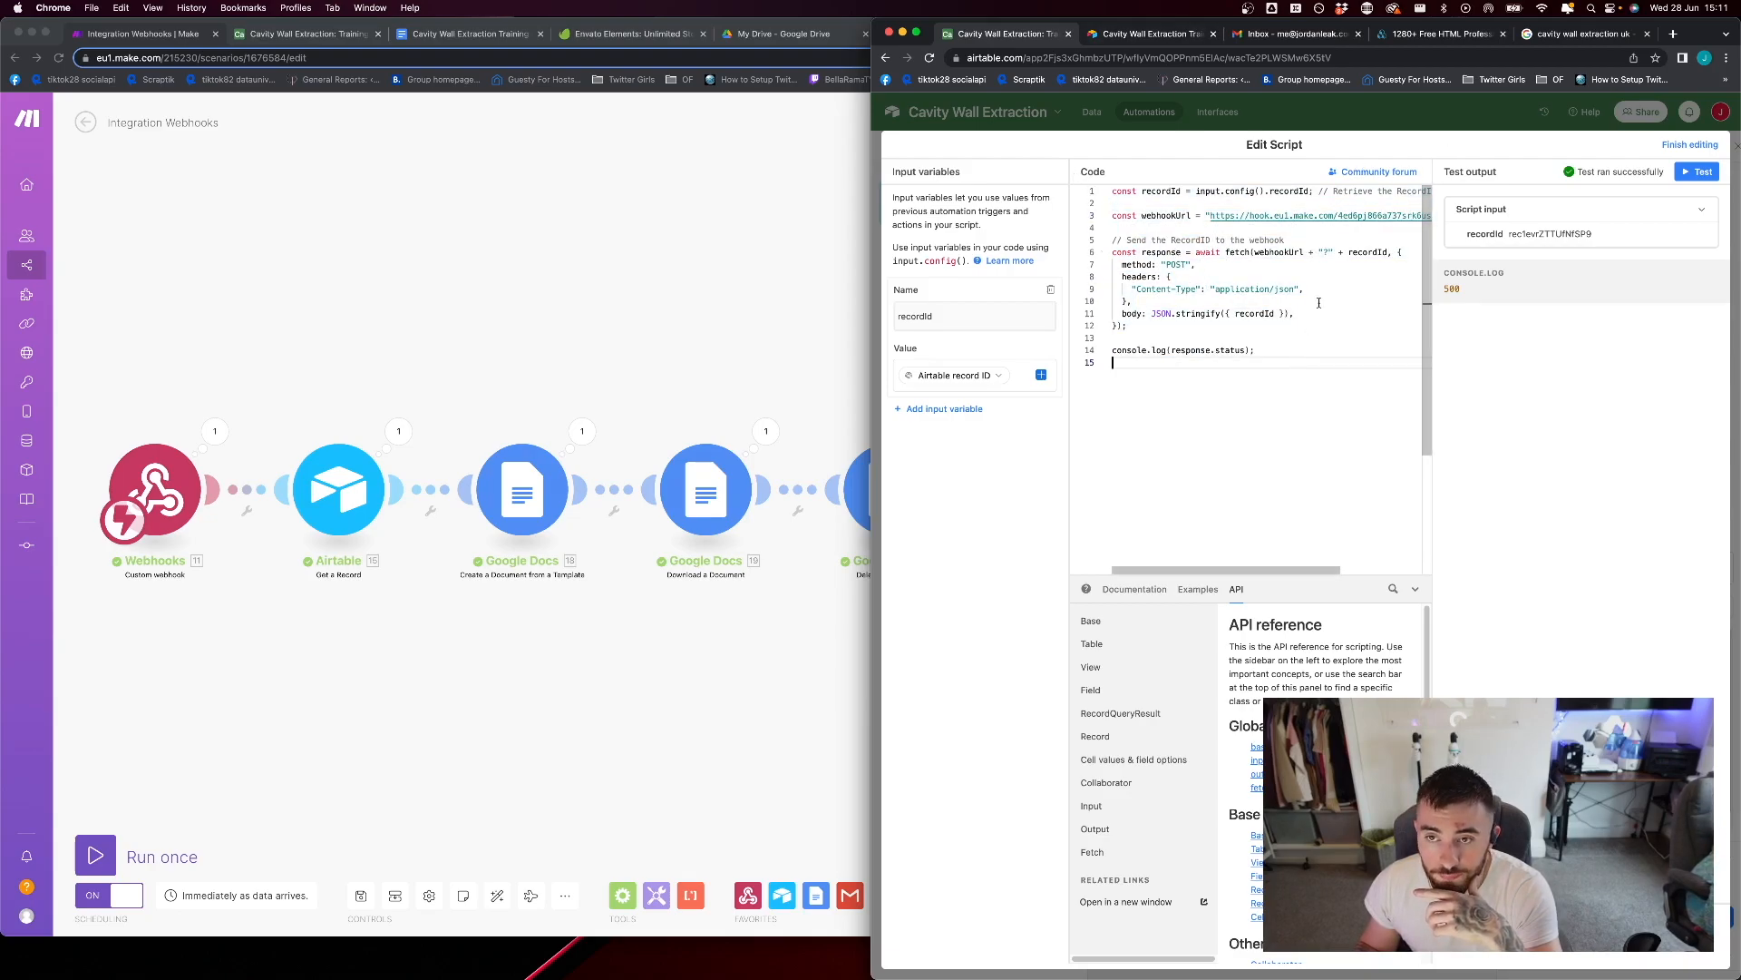
{"action": "left_click", "coordinate": [1324, 252]}
{"action": "left_click", "coordinate": [1321, 359]}
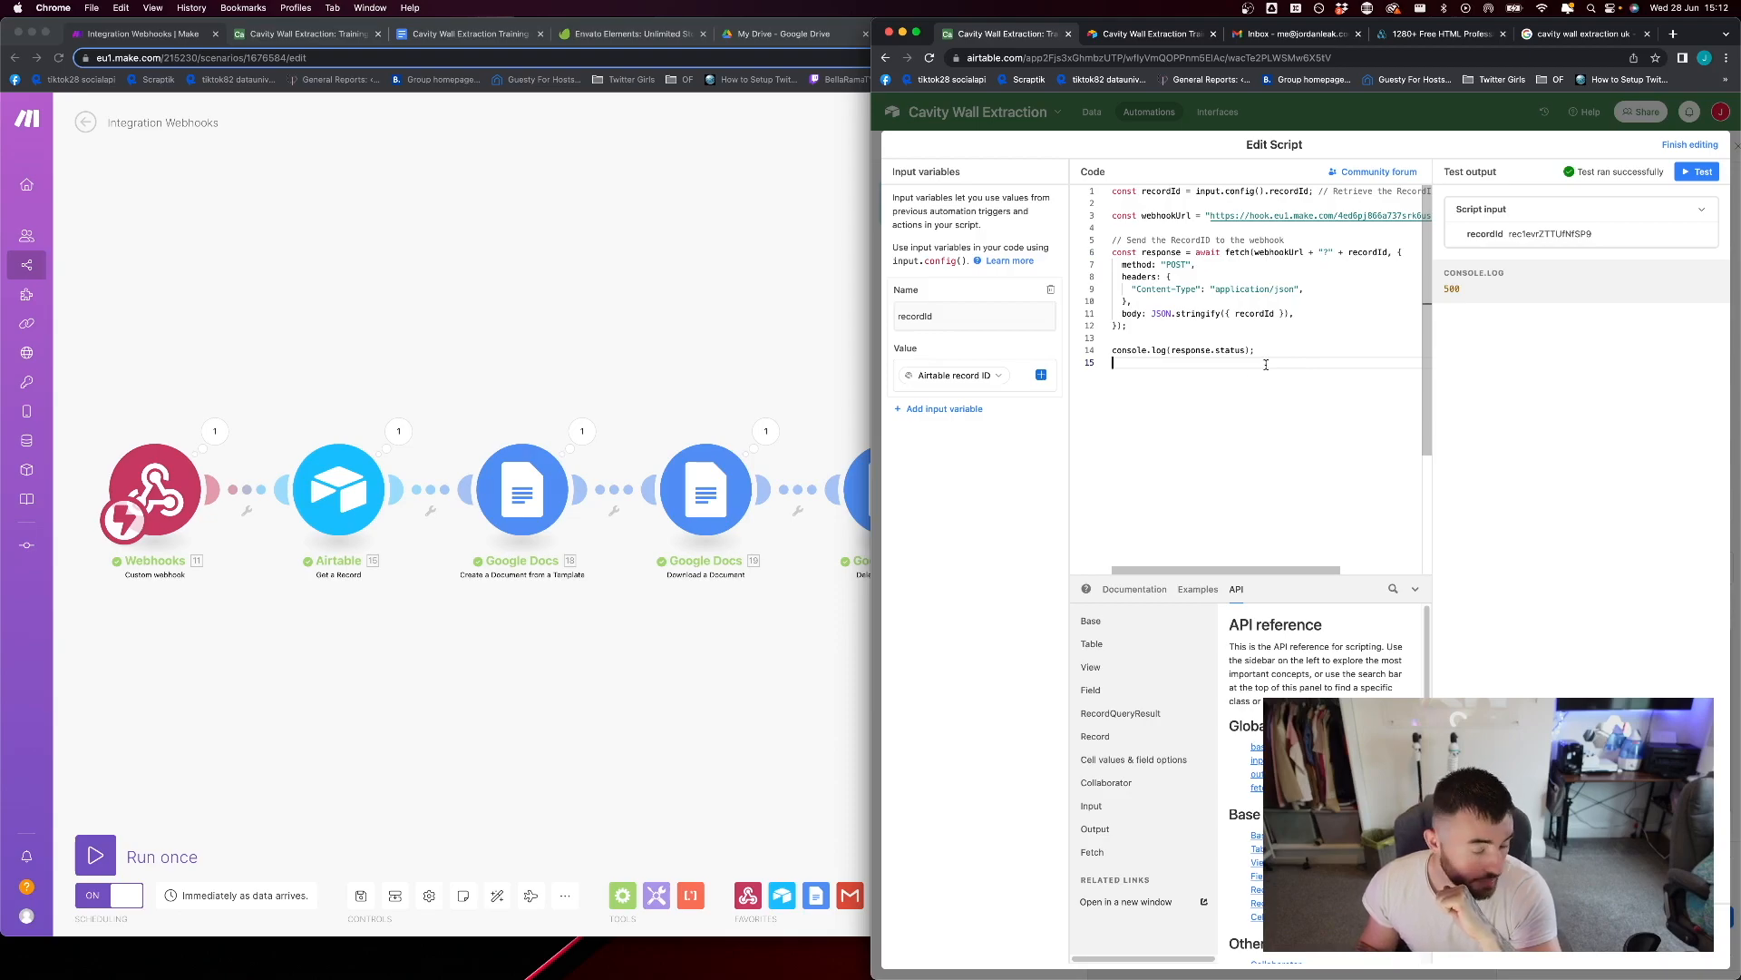
Test the script, check the status in the console log and finish editing
{"action": "left_click", "coordinate": [1697, 174]}
{"action": "double_click", "coordinate": [1452, 289]}
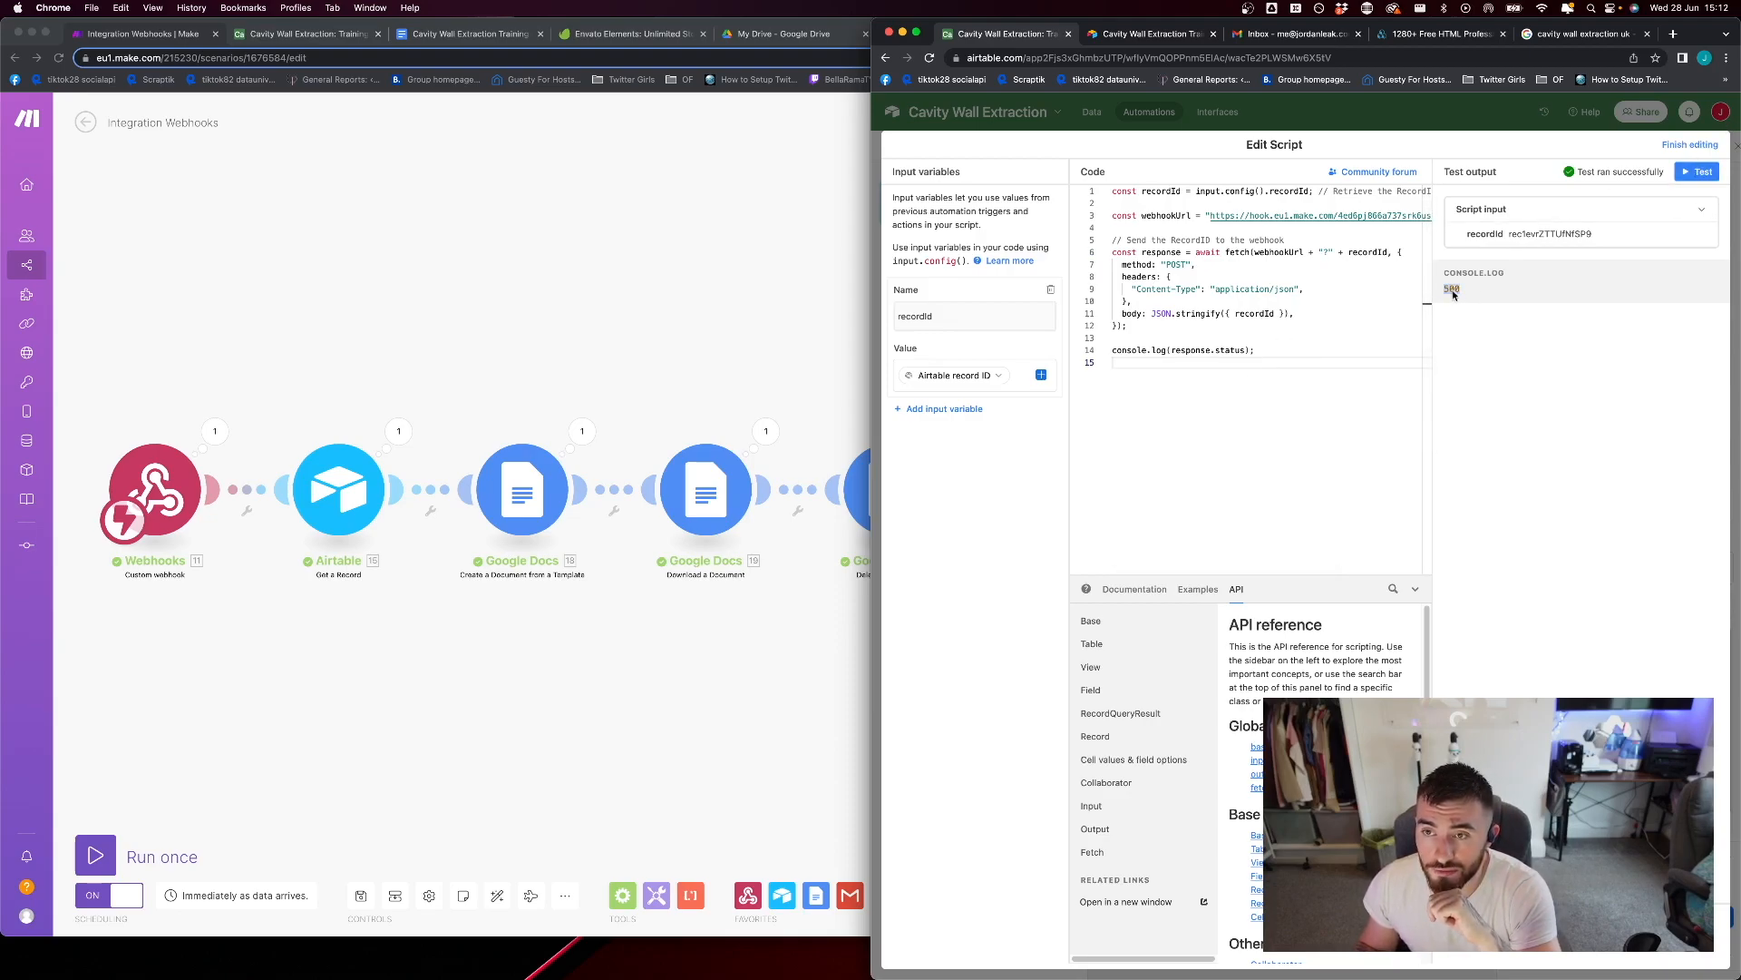
{"action": "left_click", "coordinate": [1683, 147]}
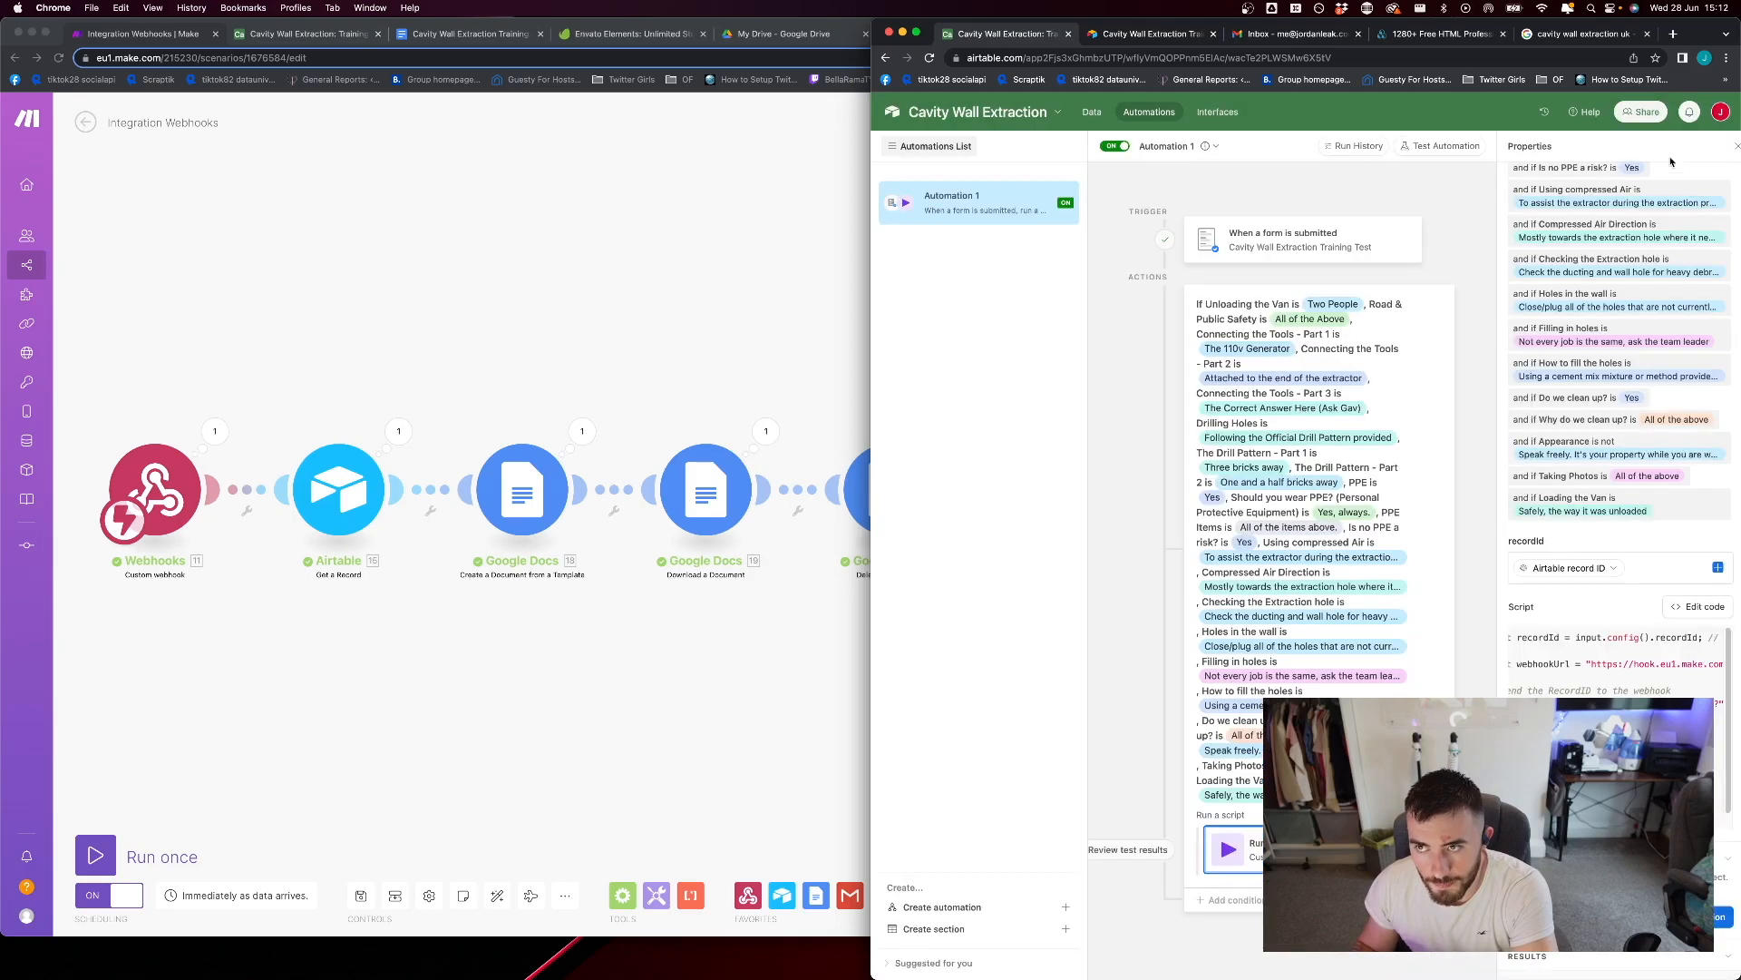
Switch to Make, inspect the Webhooks module's output bundle and check the recordId mapping in the Airtable Get a Record module
{"action": "left_click", "coordinate": [224, 400]}
{"action": "left_click", "coordinate": [215, 431]}
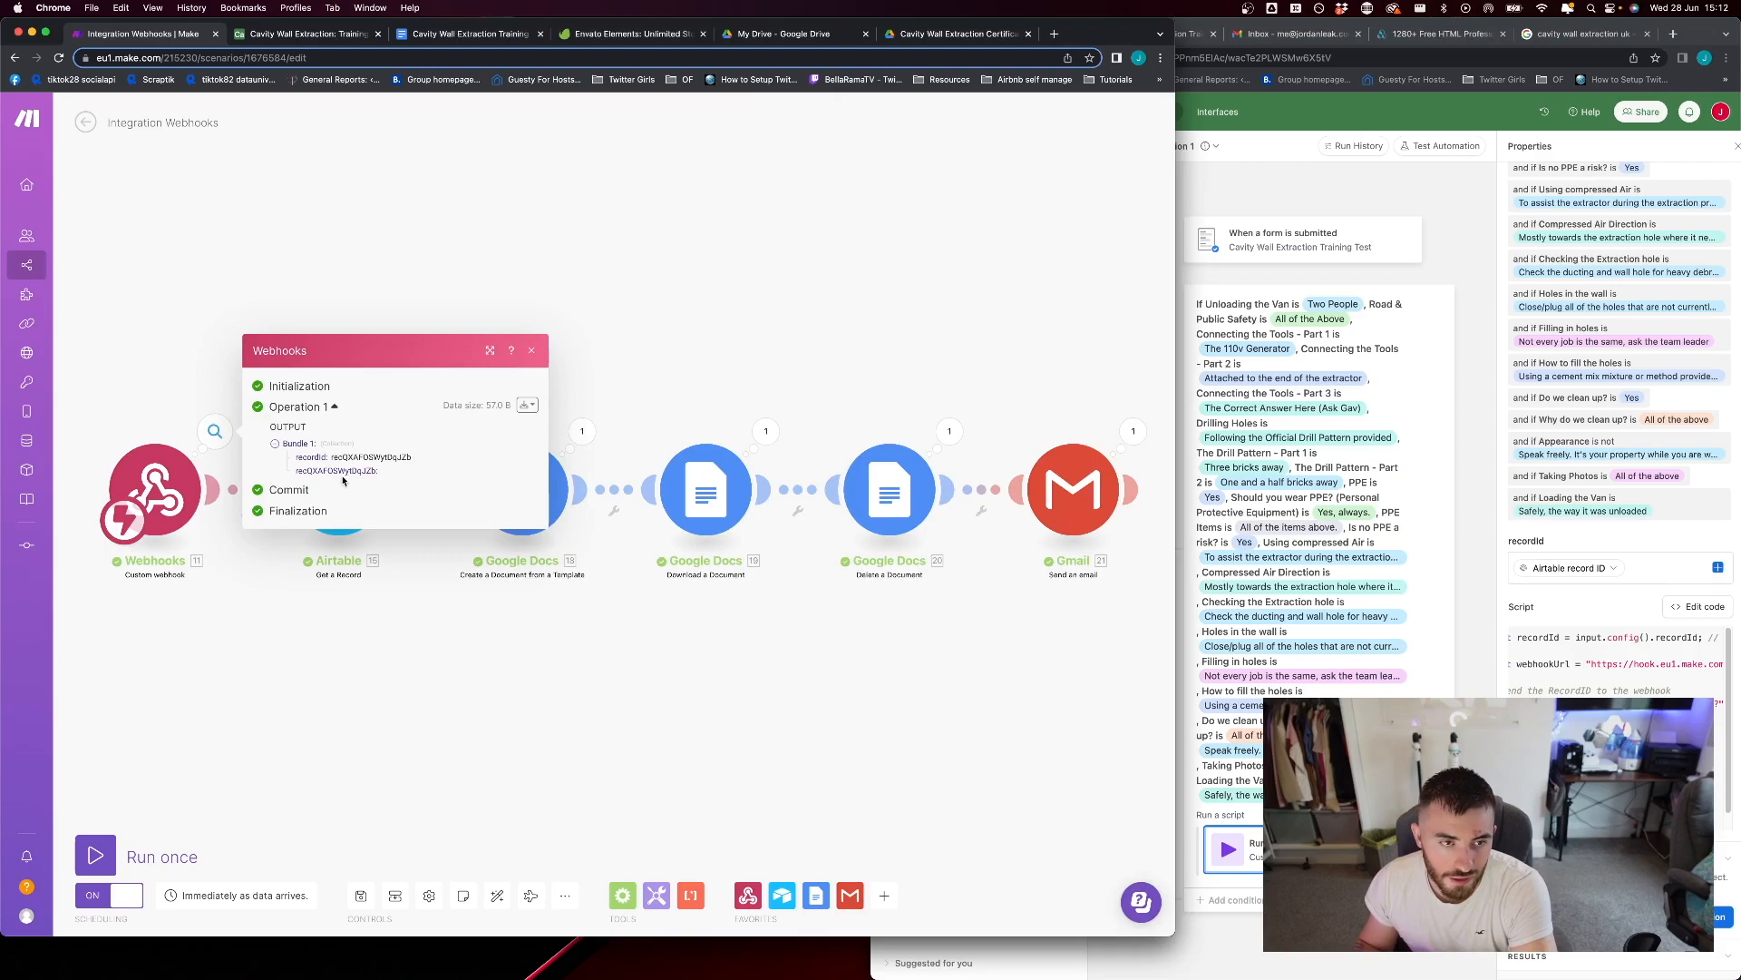
{"action": "left_click", "coordinate": [364, 272]}
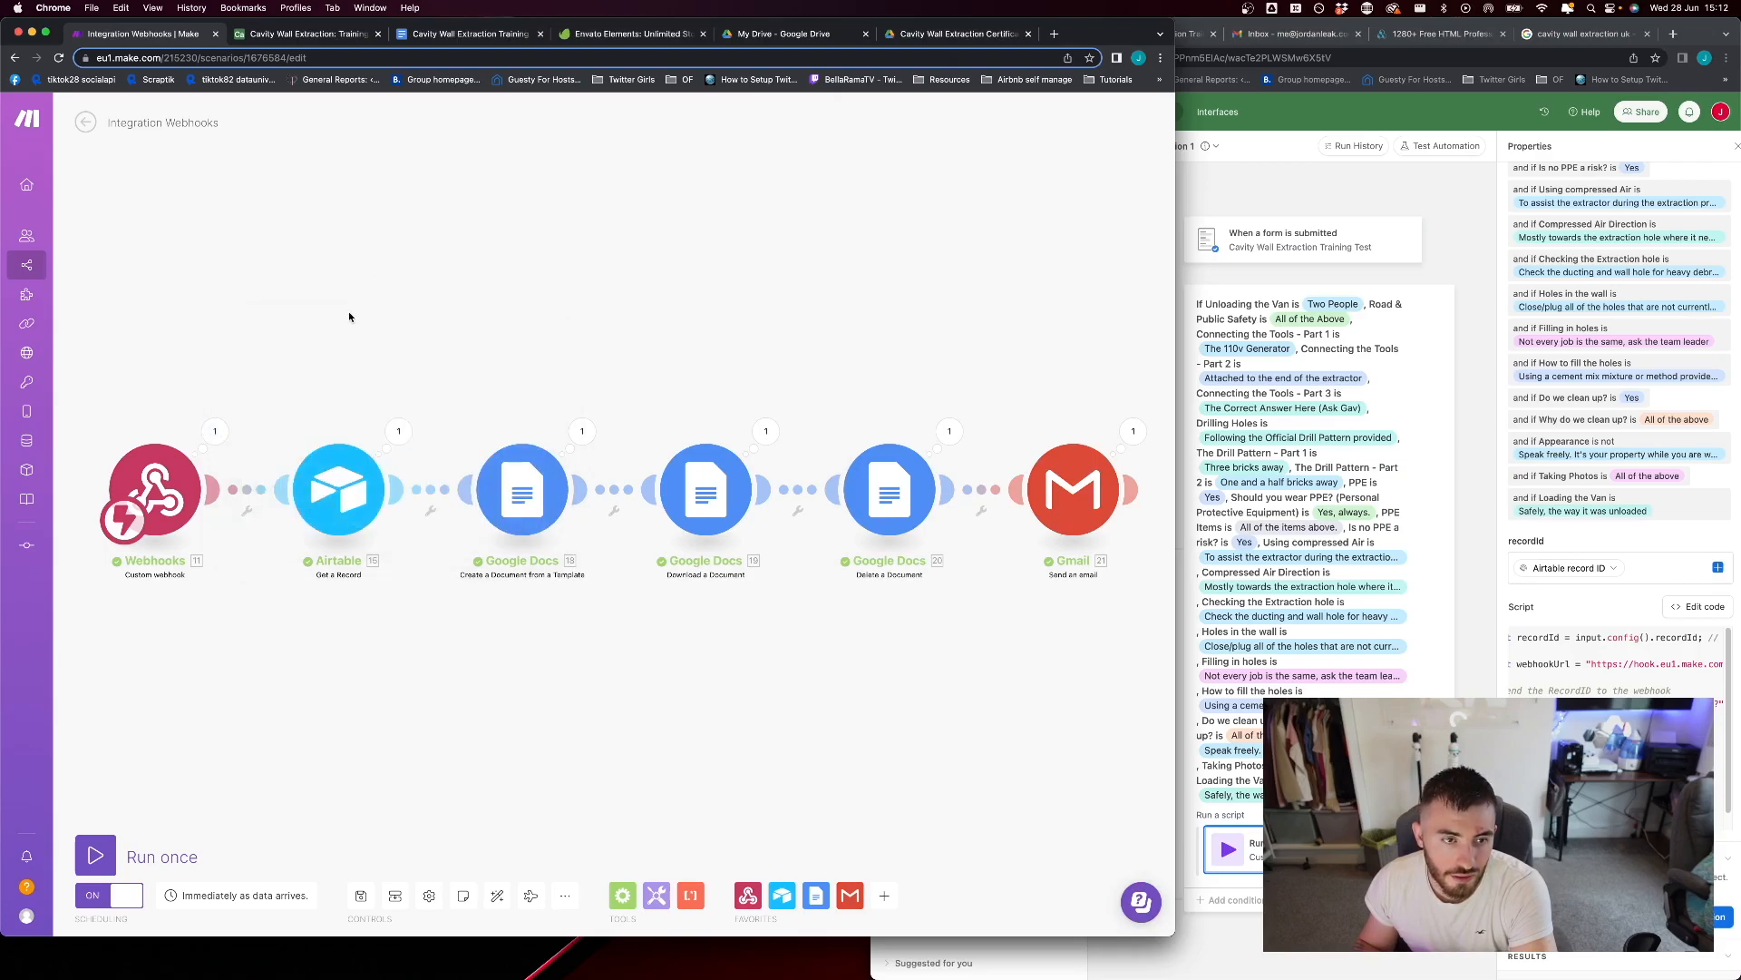
{"action": "left_click", "coordinate": [344, 497]}
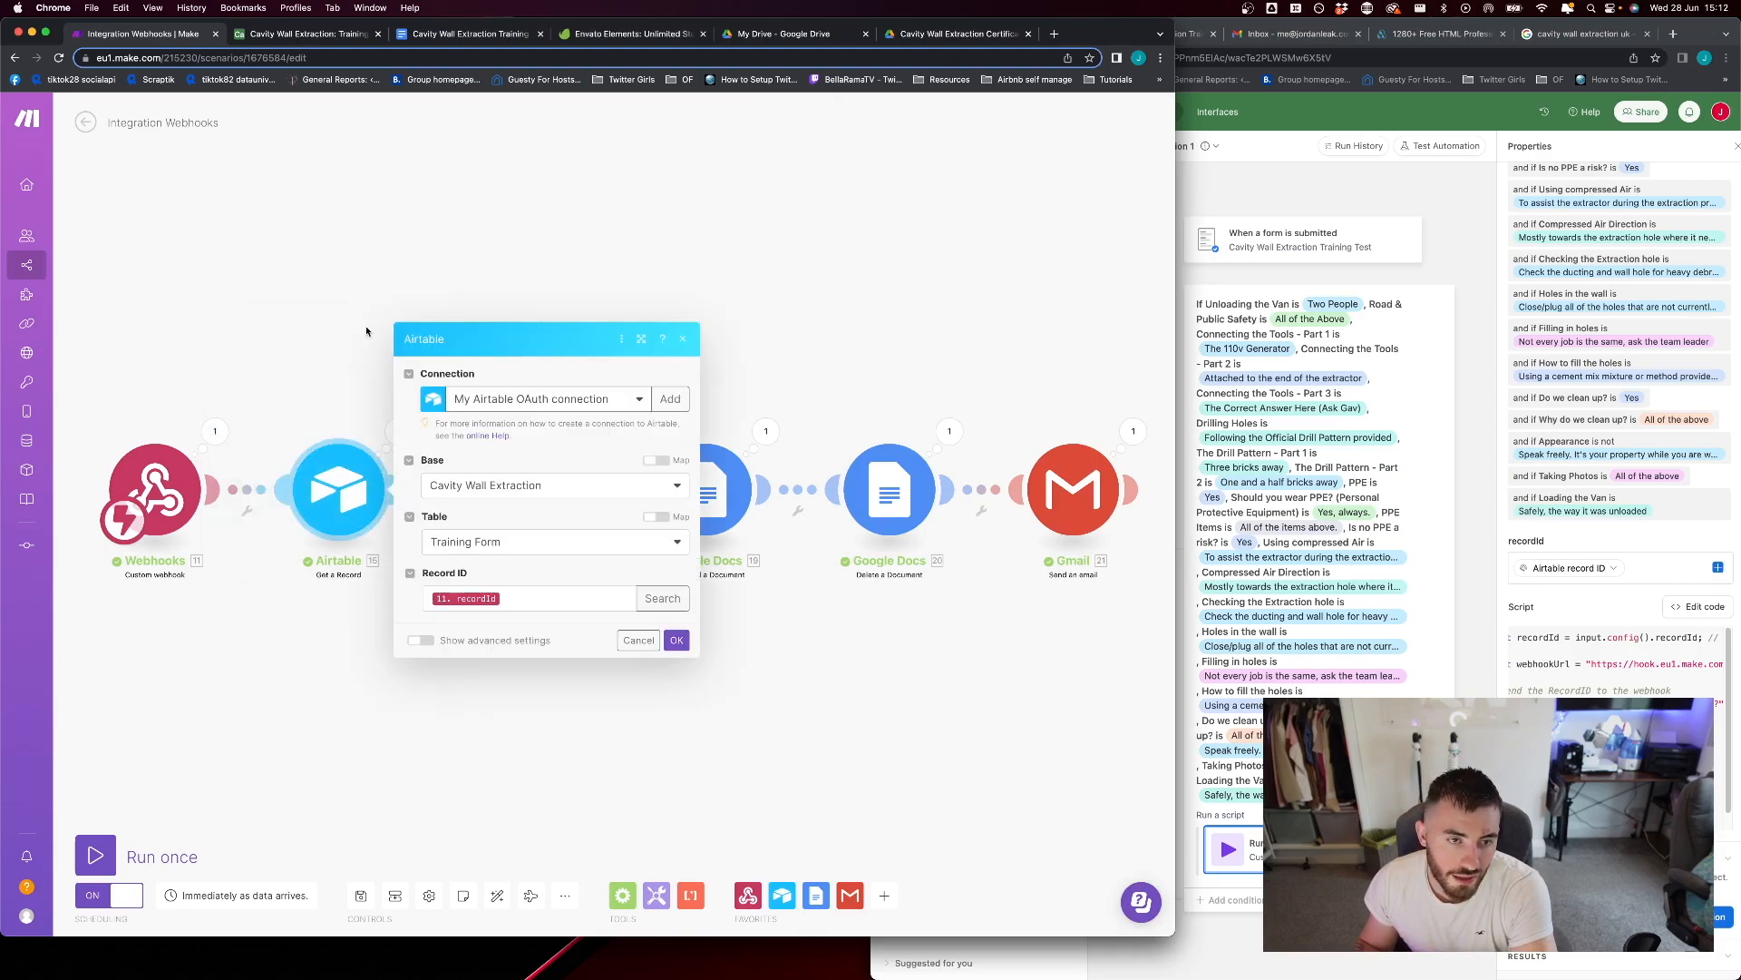
{"action": "left_click", "coordinate": [518, 604]}
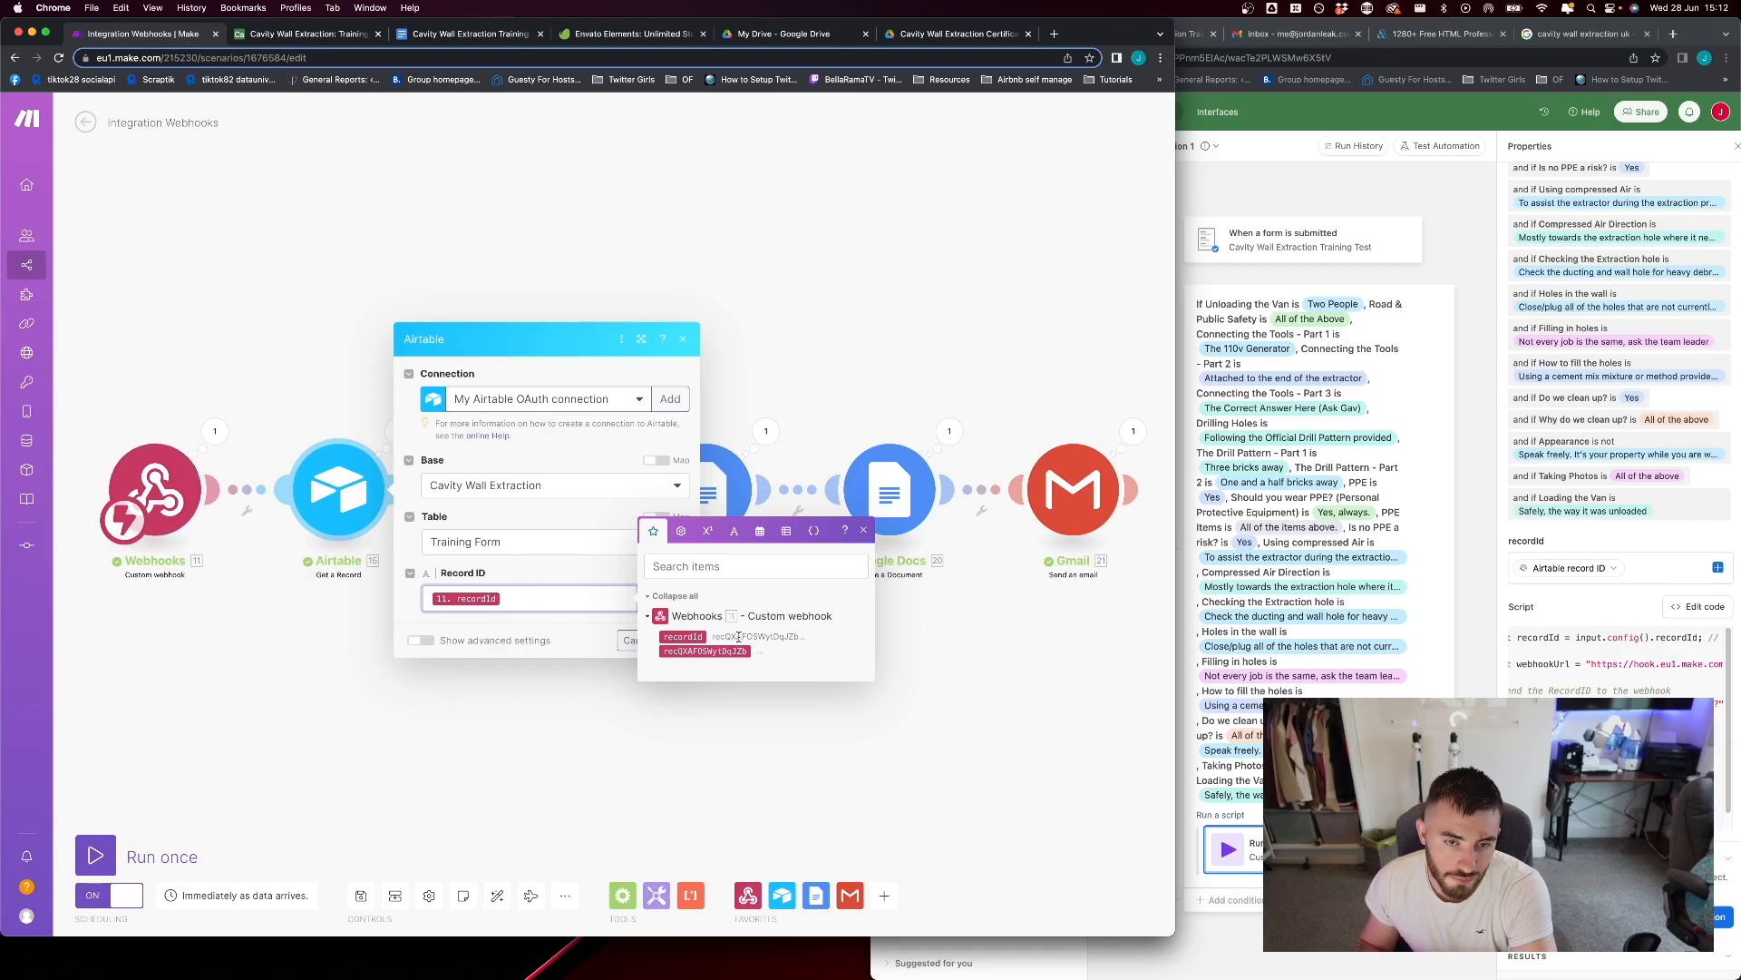
{"action": "left_click", "coordinate": [373, 416]}
Inspect the form answers in the Get a Record module's output and reopen that module's settings
{"action": "left_click", "coordinate": [396, 432]}
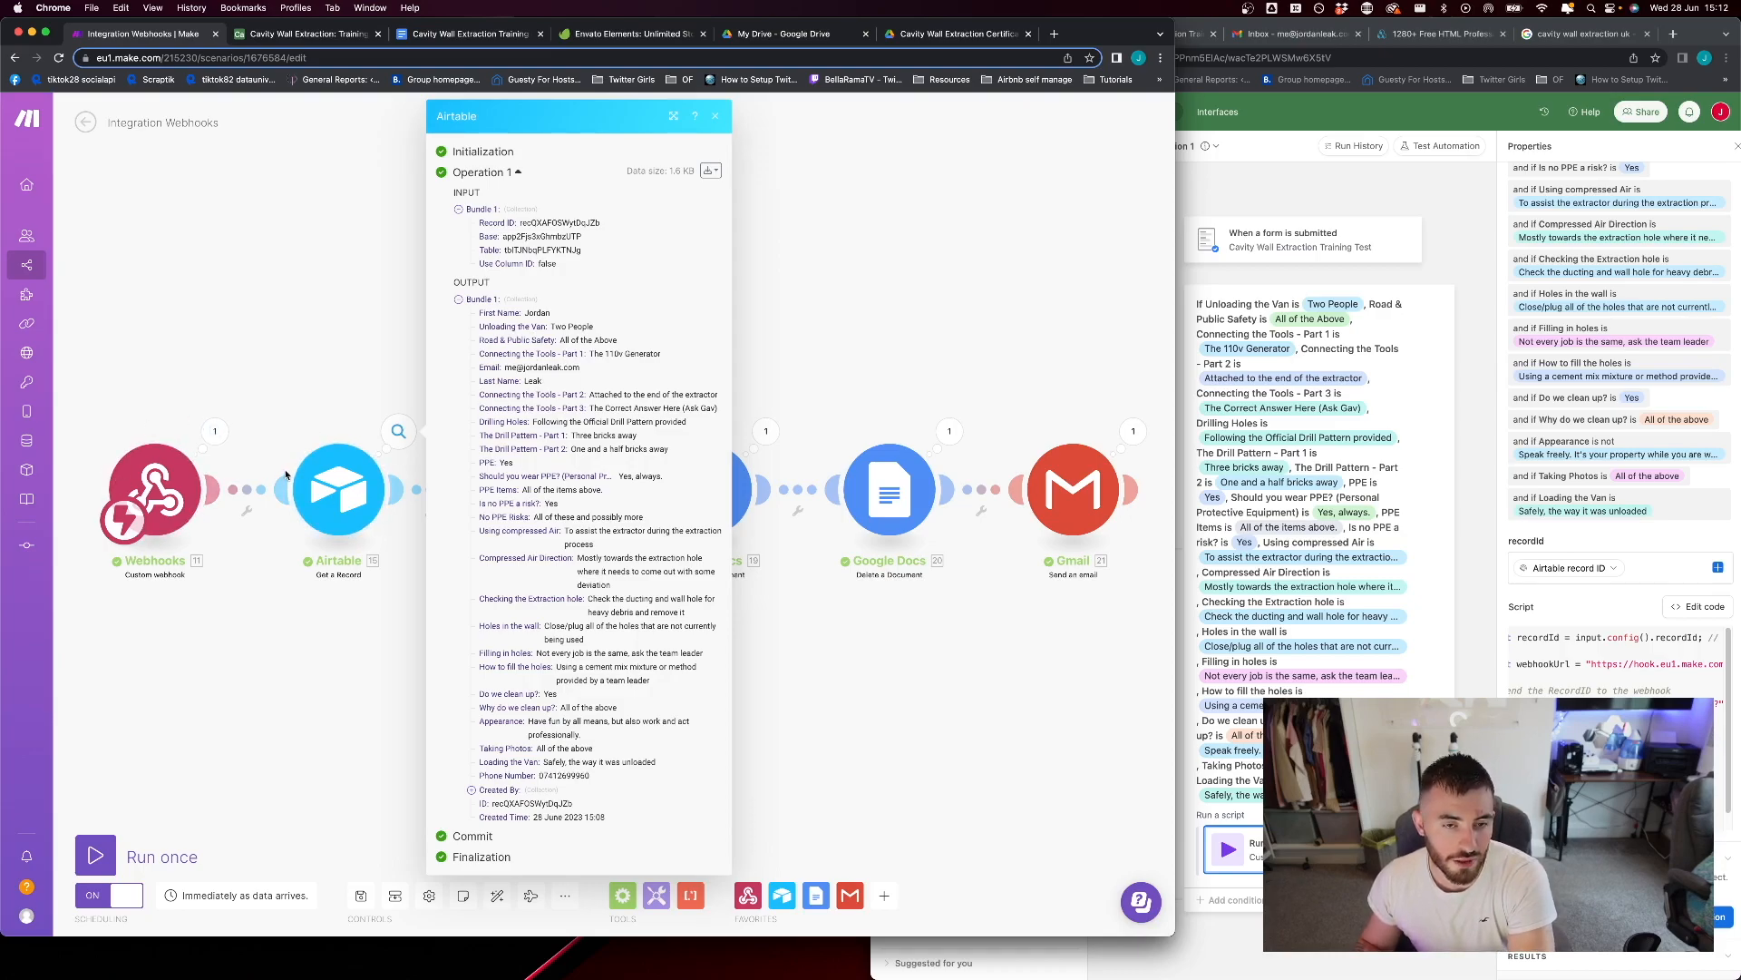
{"action": "left_click", "coordinate": [317, 388]}
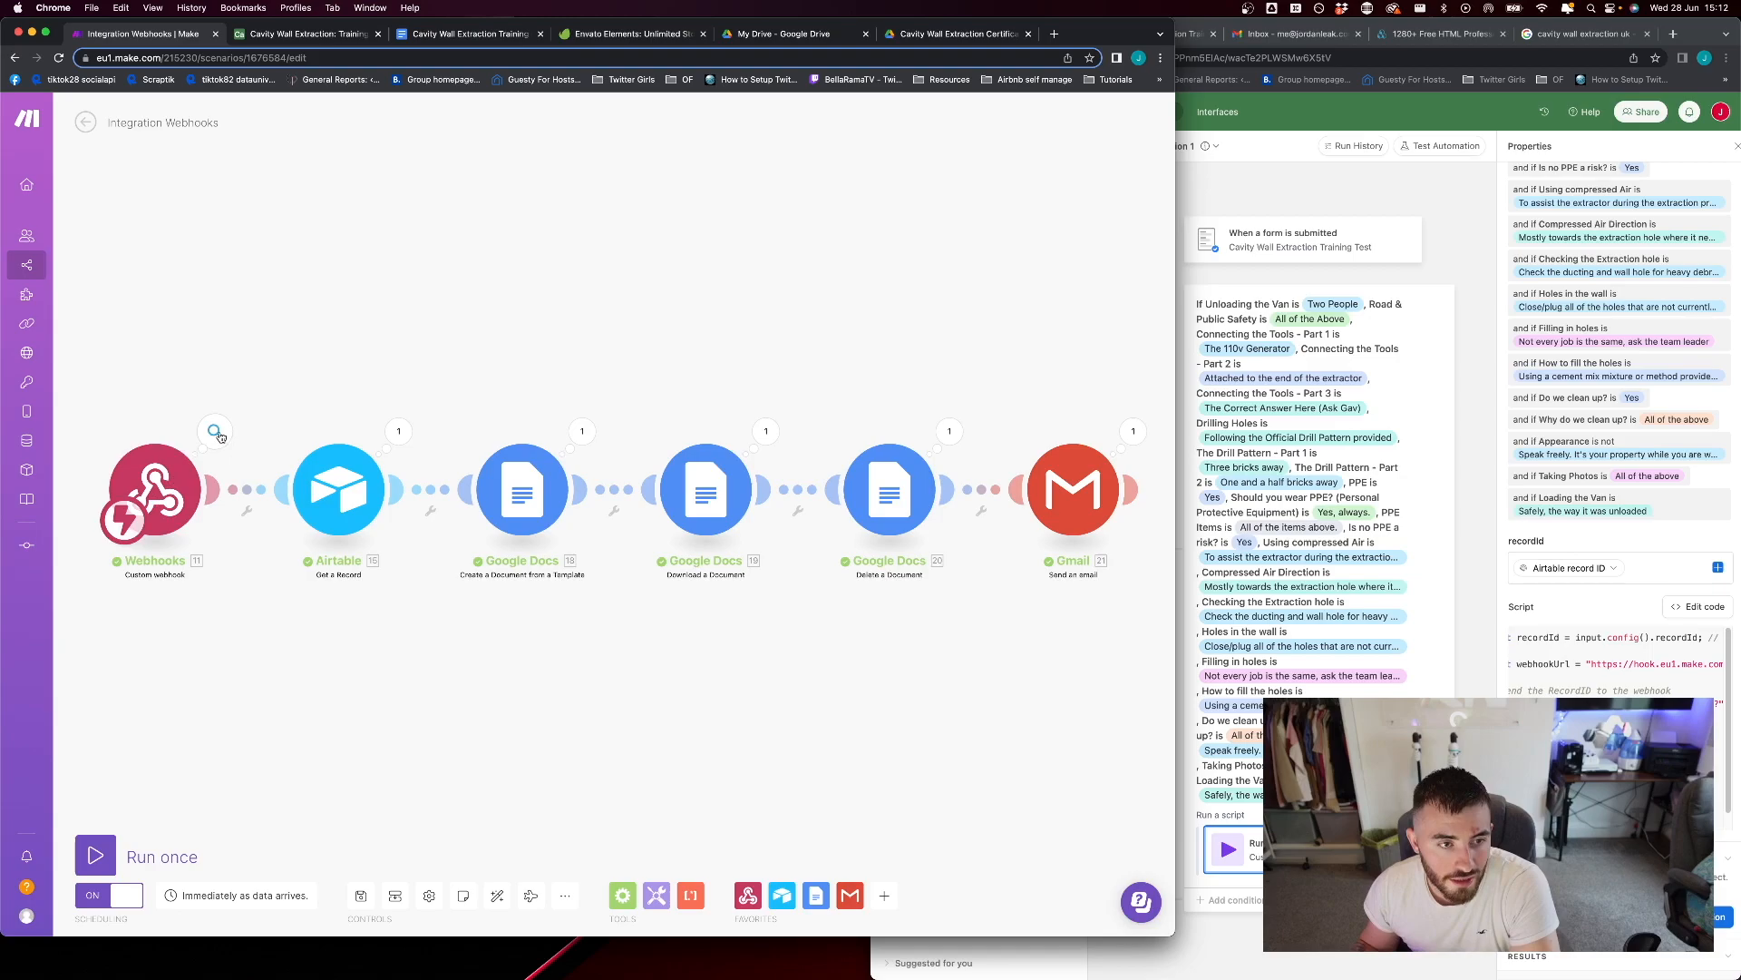
{"action": "left_click", "coordinate": [398, 432]}
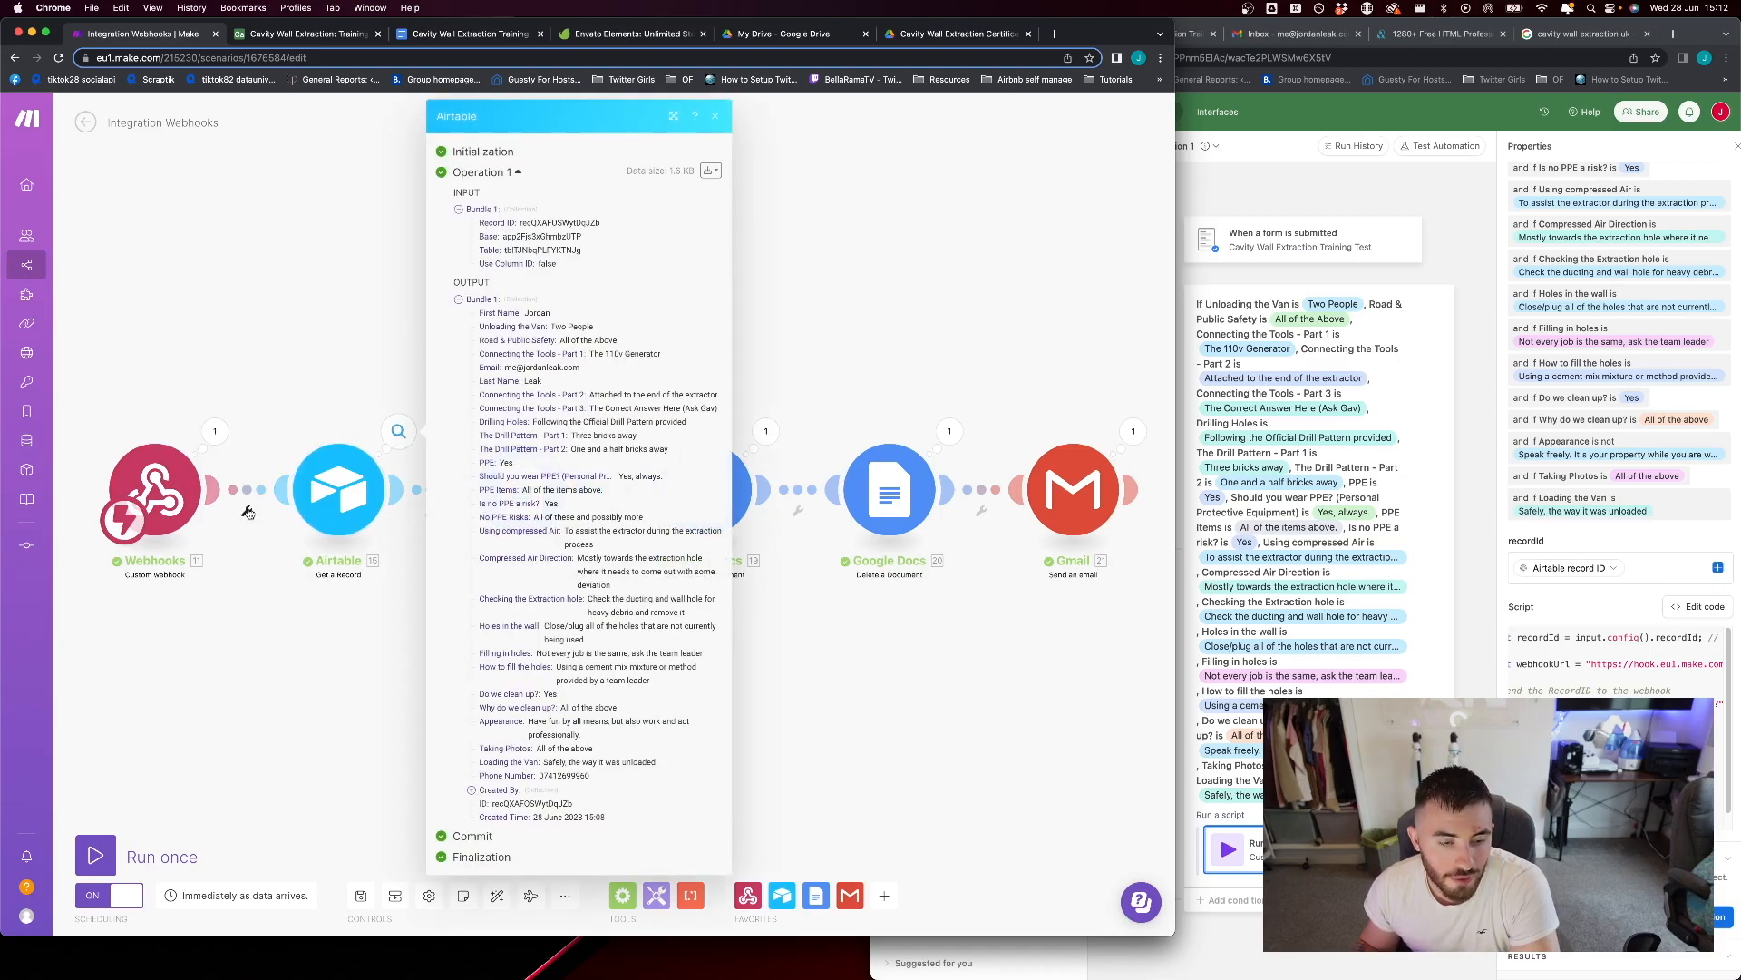
{"action": "left_click", "coordinate": [384, 506]}
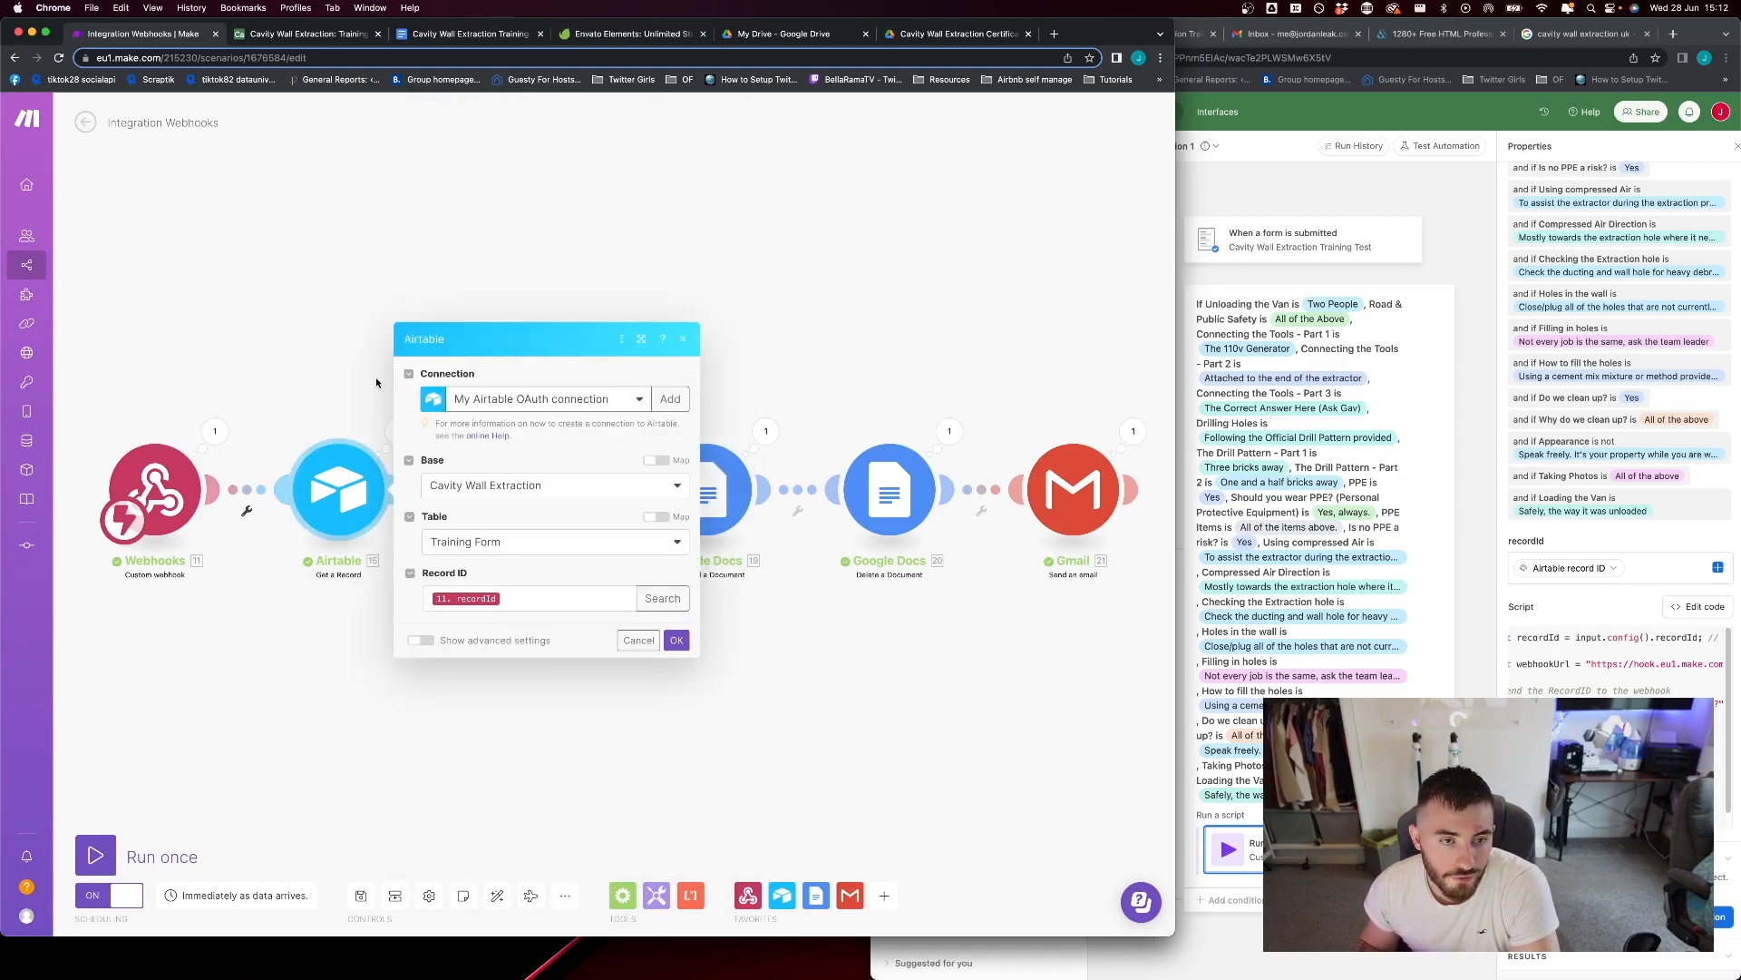
Recheck the output bundle of the Airtable Get a Record module and close it
{"action": "left_click", "coordinate": [385, 506]}
{"action": "left_click", "coordinate": [388, 431]}
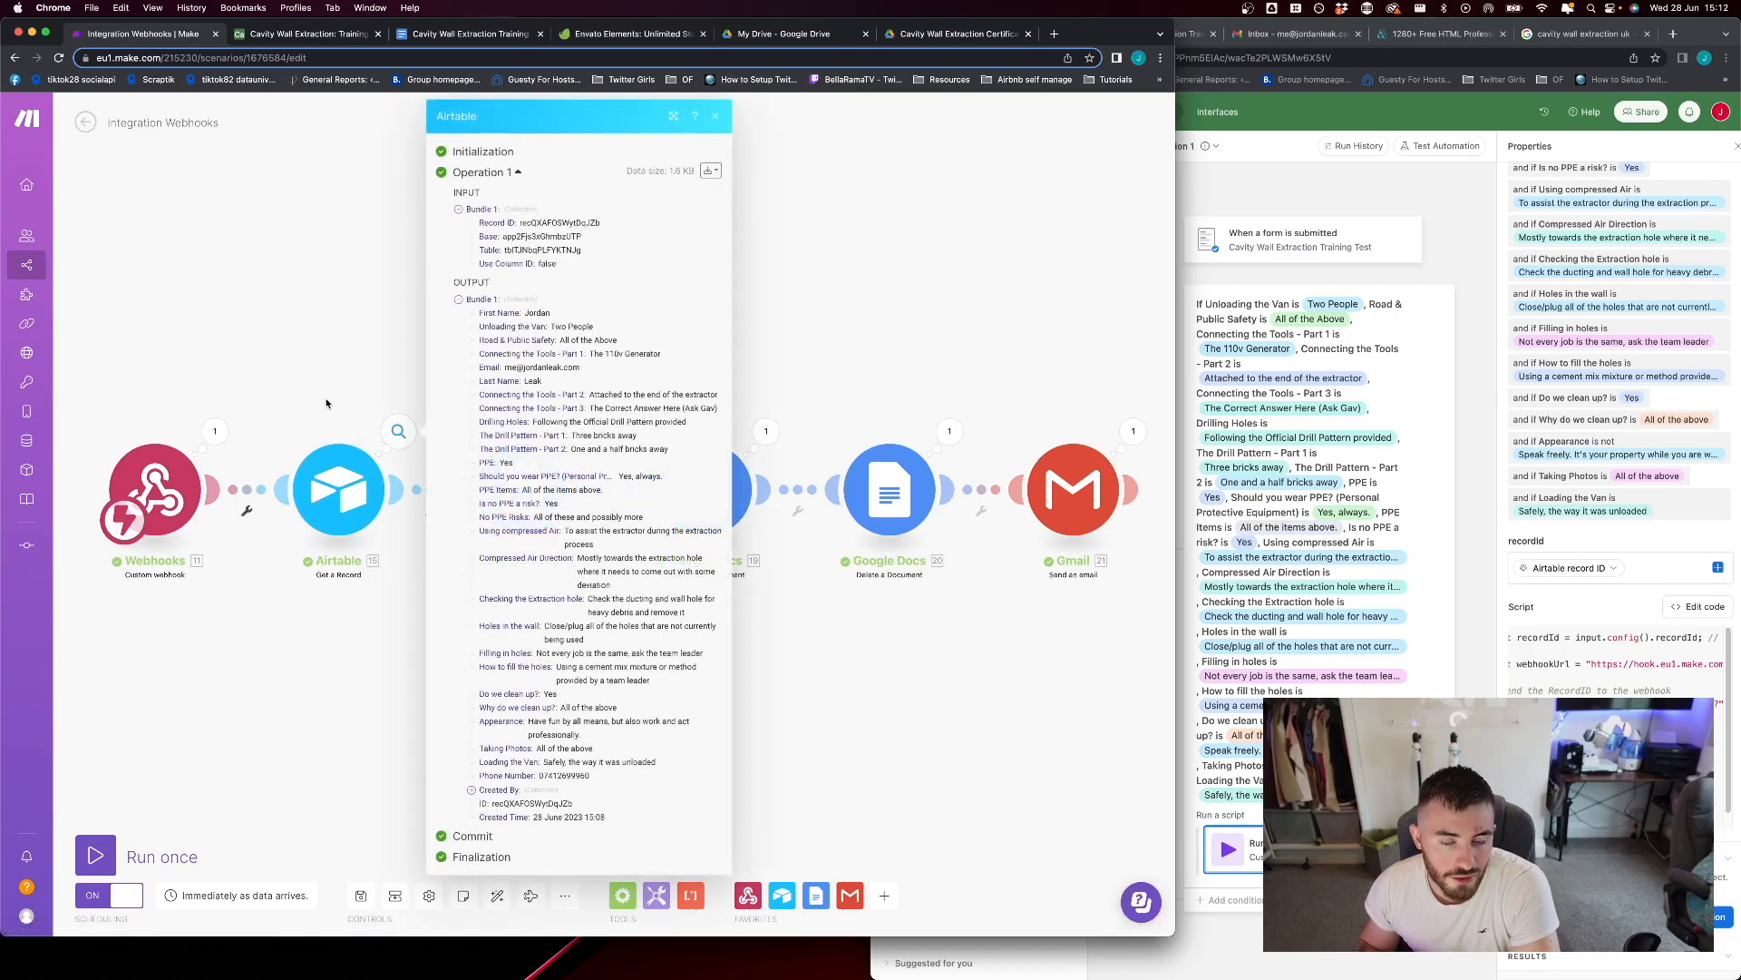
{"action": "left_click", "coordinate": [323, 383]}
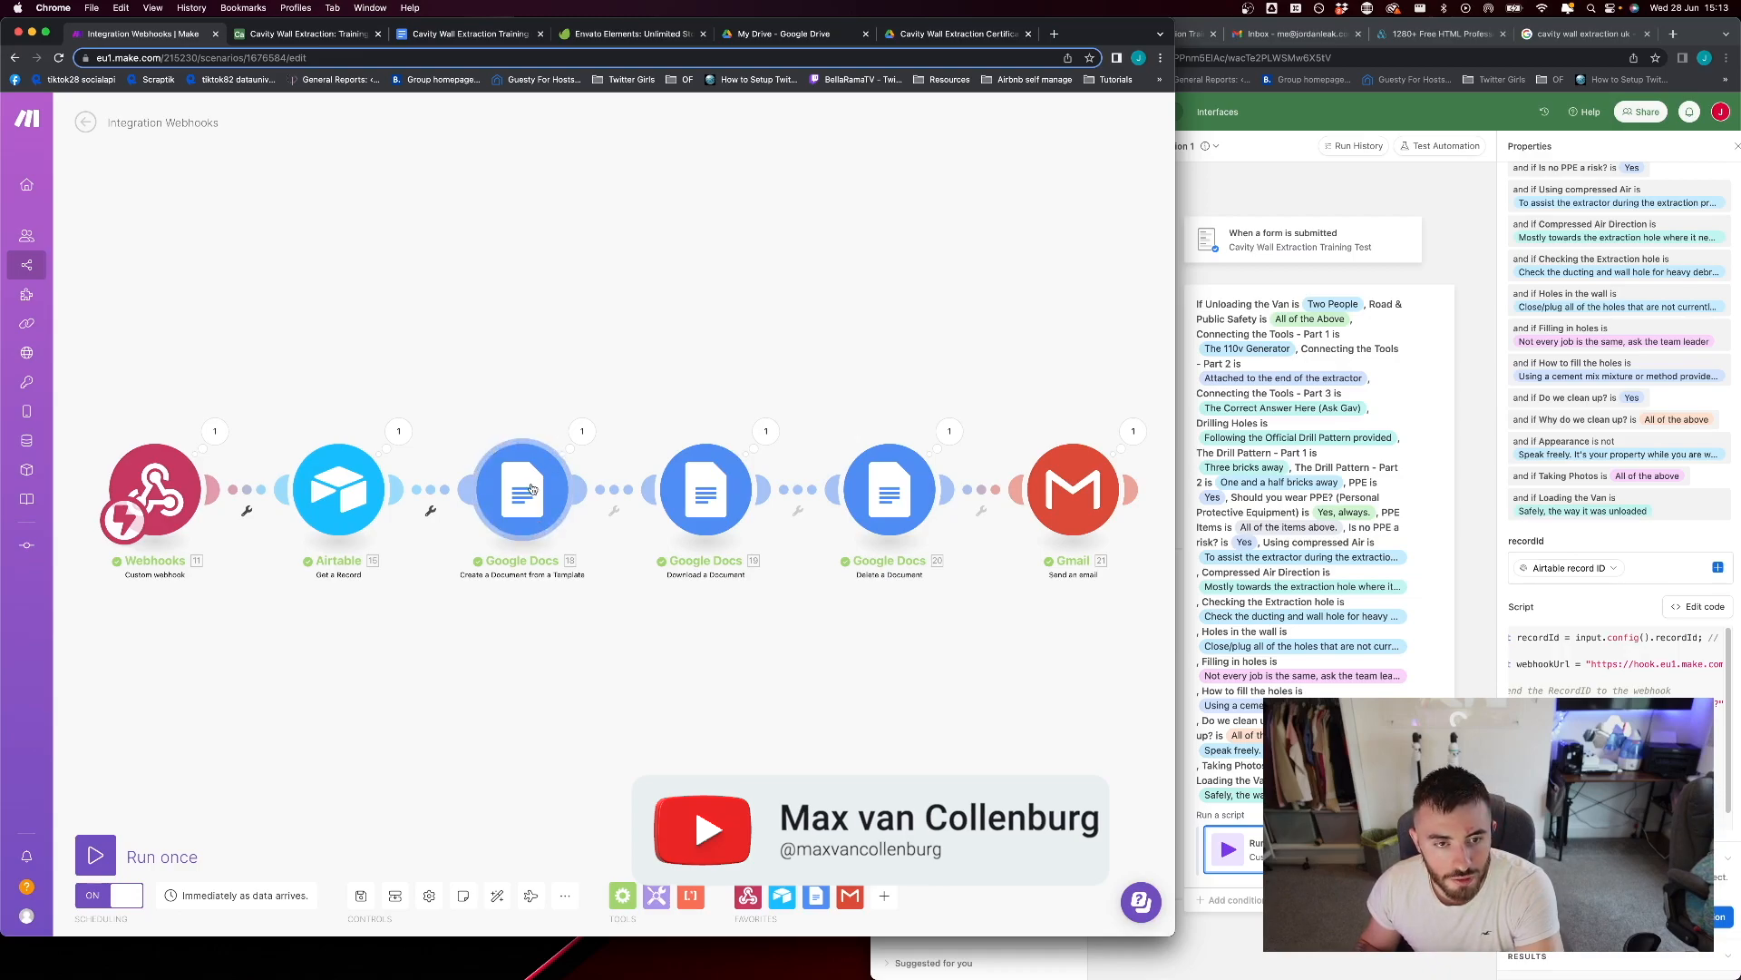
Switch to the Cavity Wall Extraction Training Completion Template in Google Docs and highlight its {{participant_name}} placeholder
{"action": "left_click", "coordinate": [485, 37]}
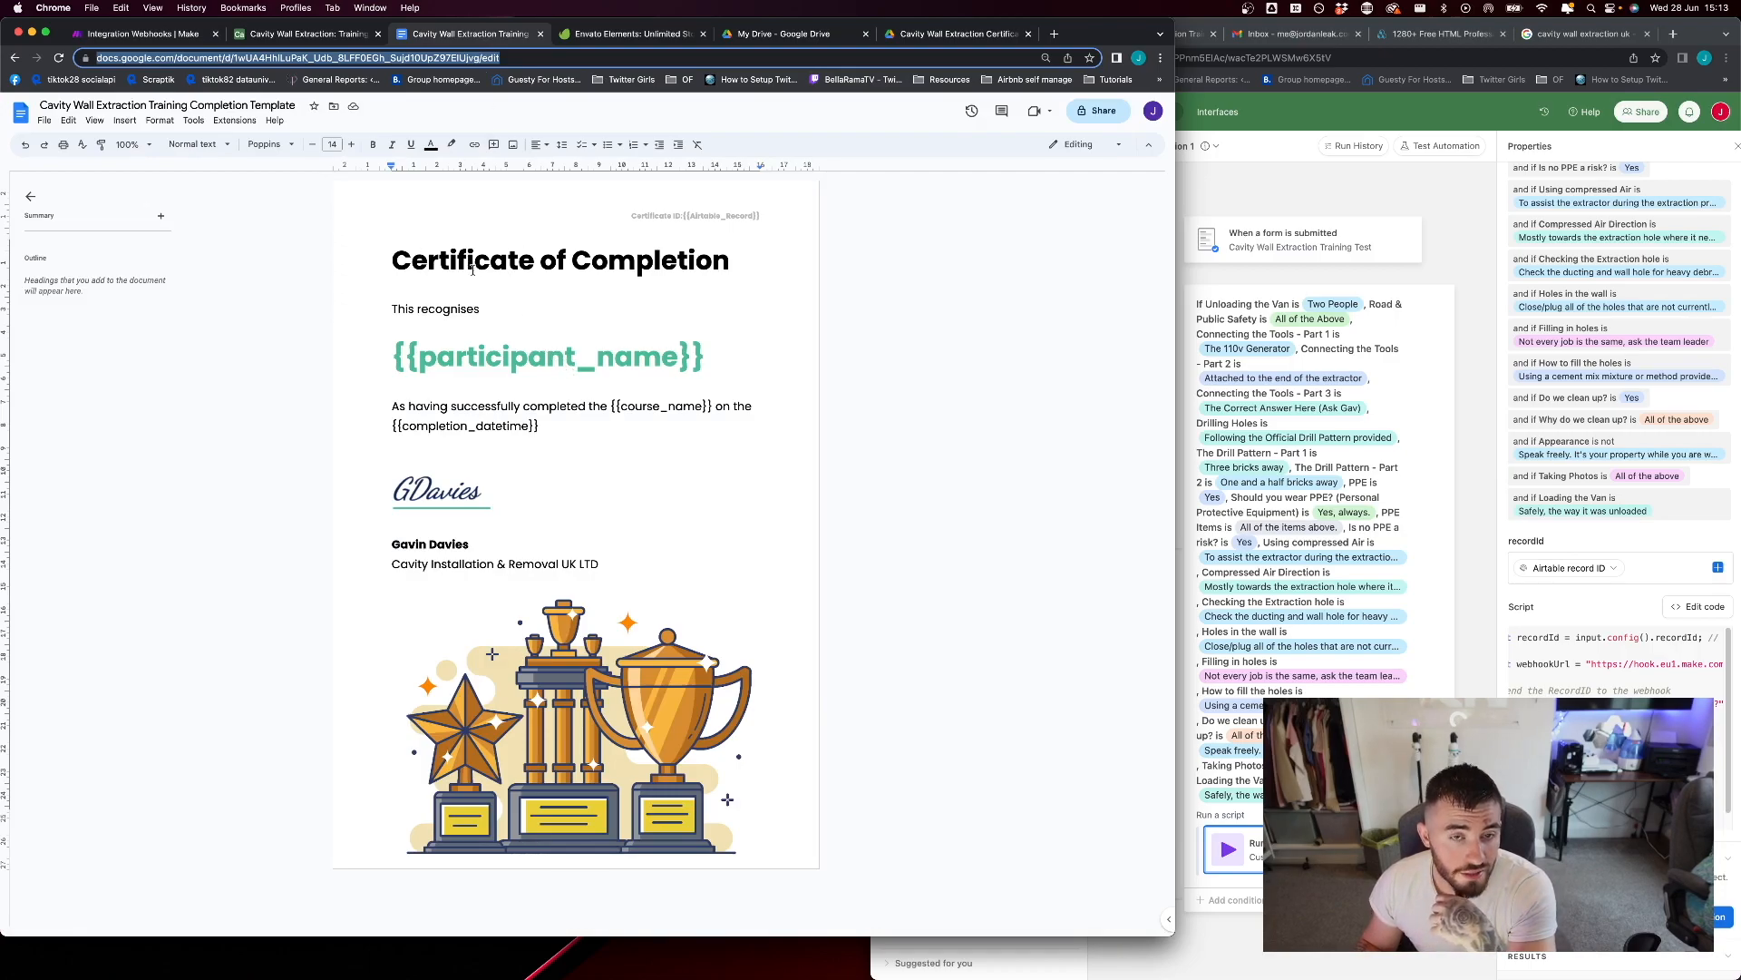
{"action": "left_click_drag", "start_coordinate": [405, 358], "coordinate": [704, 357]}
{"action": "left_click", "coordinate": [512, 357]}
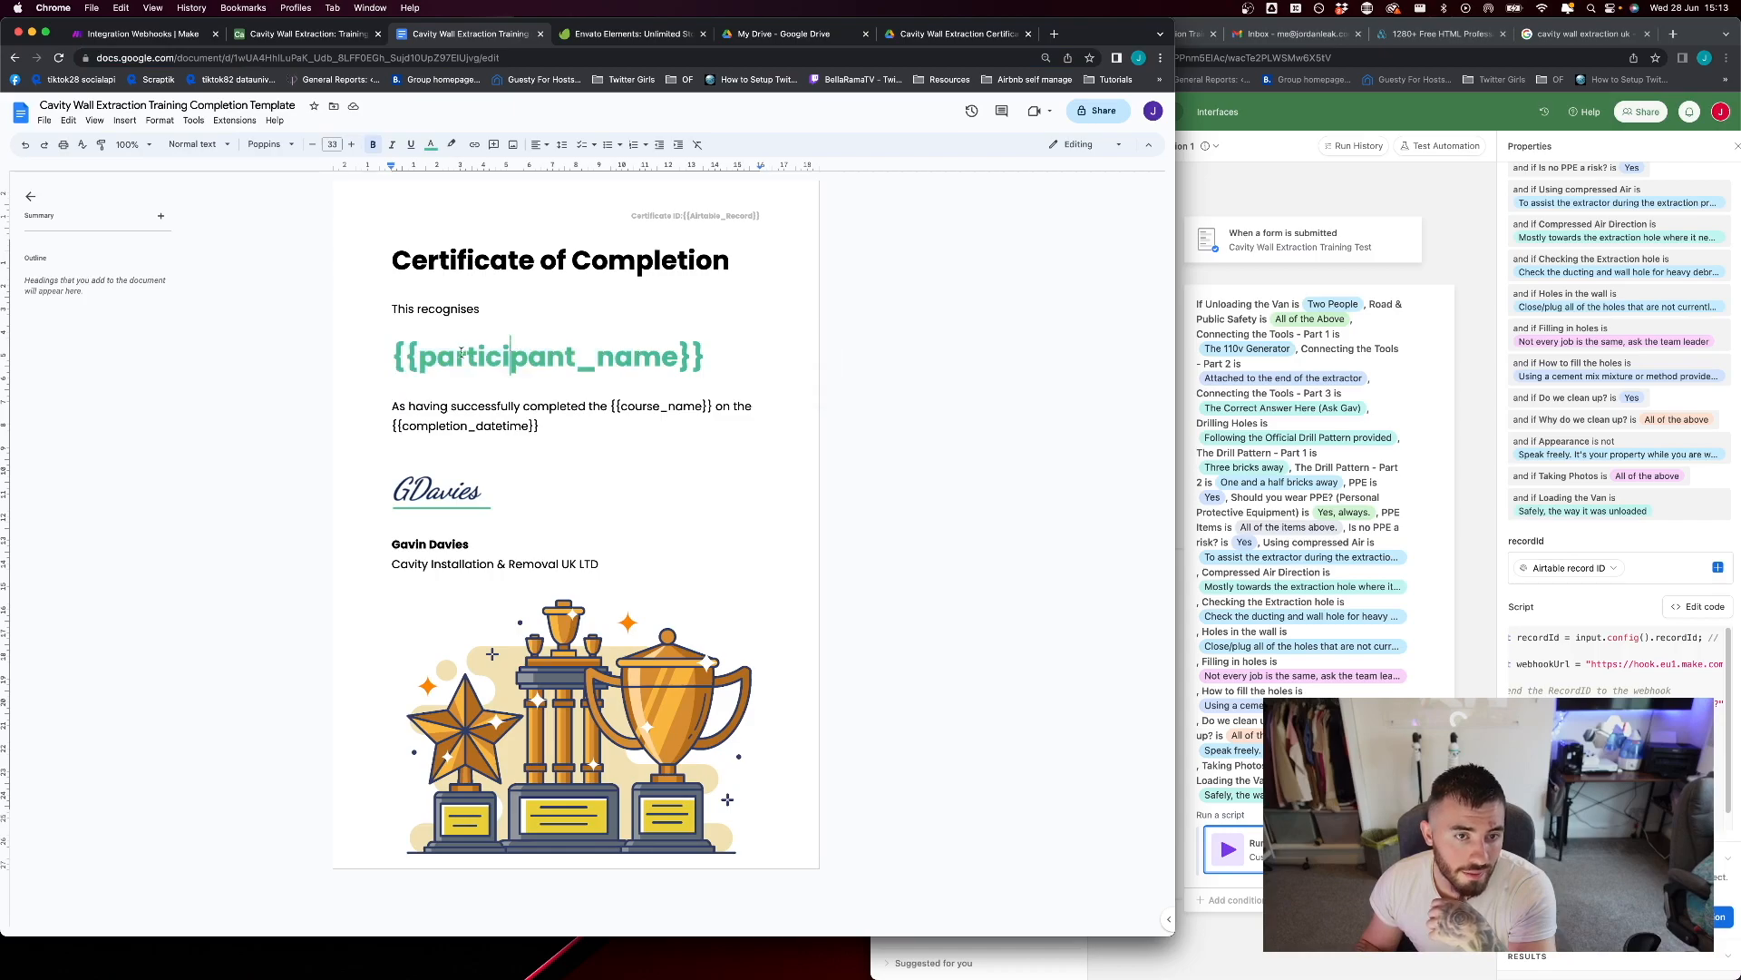
{"action": "left_click_drag", "start_coordinate": [578, 356], "coordinate": [440, 357]}
{"action": "left_click", "coordinate": [570, 356]}
{"action": "left_click", "coordinate": [453, 355]}
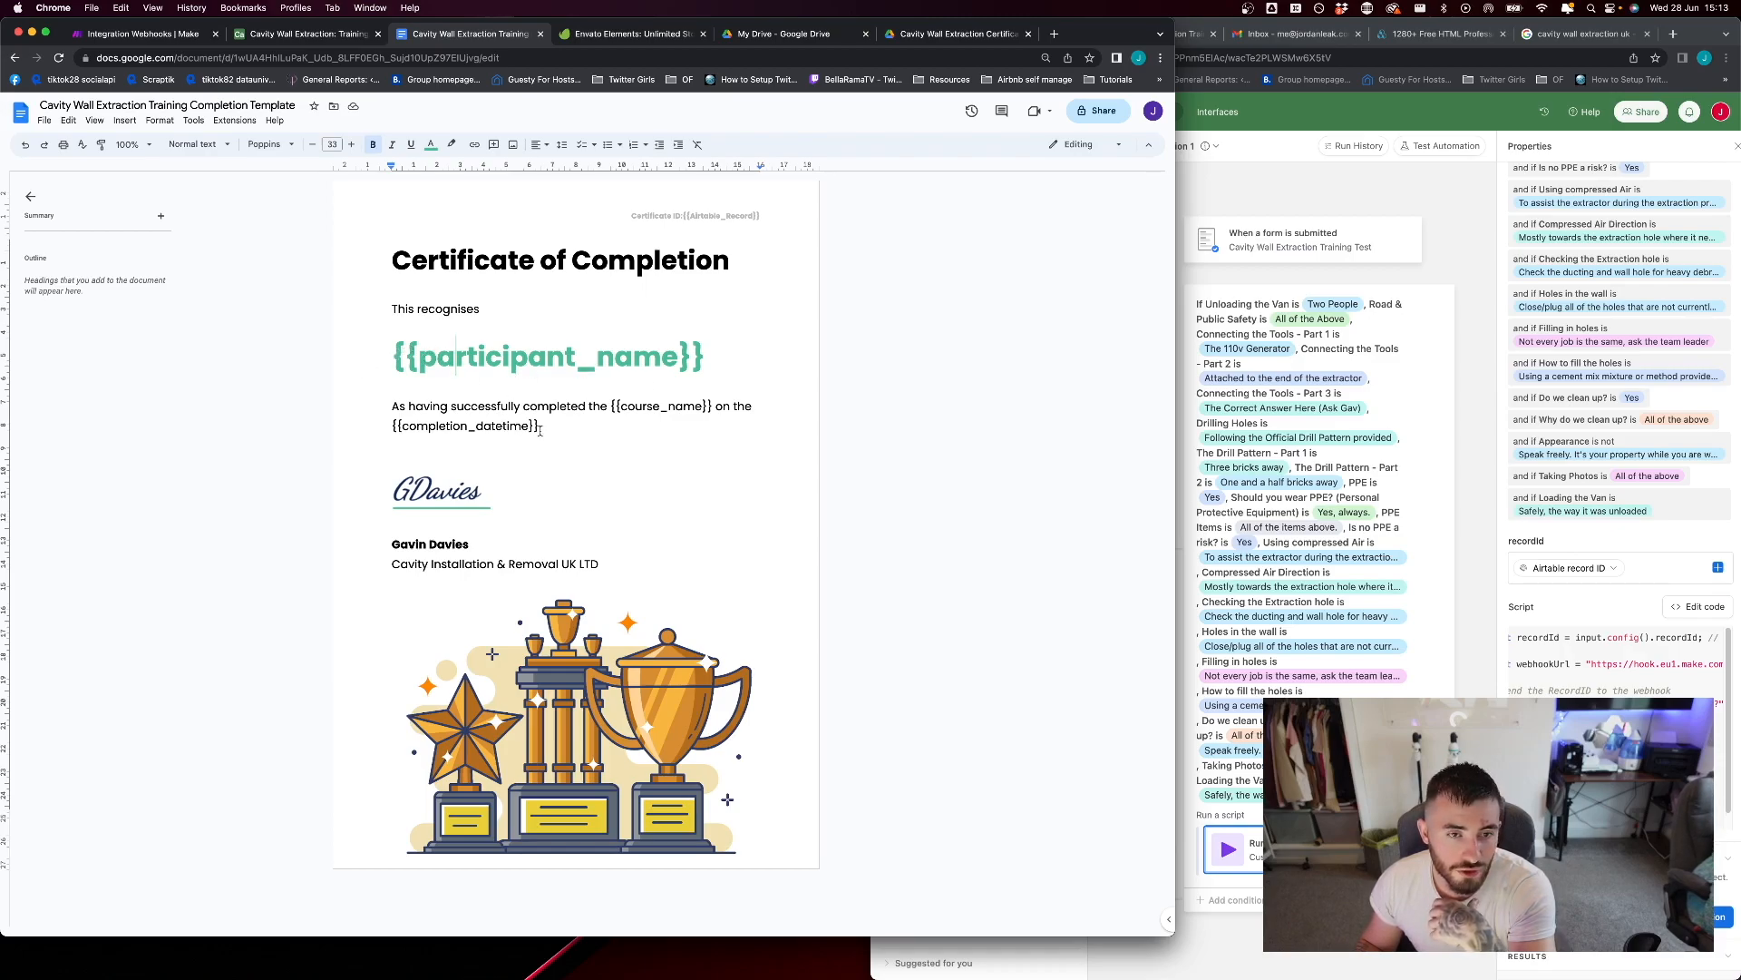
Highlight the {{completion_datetime}} and {{course_name}} placeholders in the certificate's completion sentence
{"action": "left_click_drag", "start_coordinate": [549, 424], "coordinate": [383, 431]}
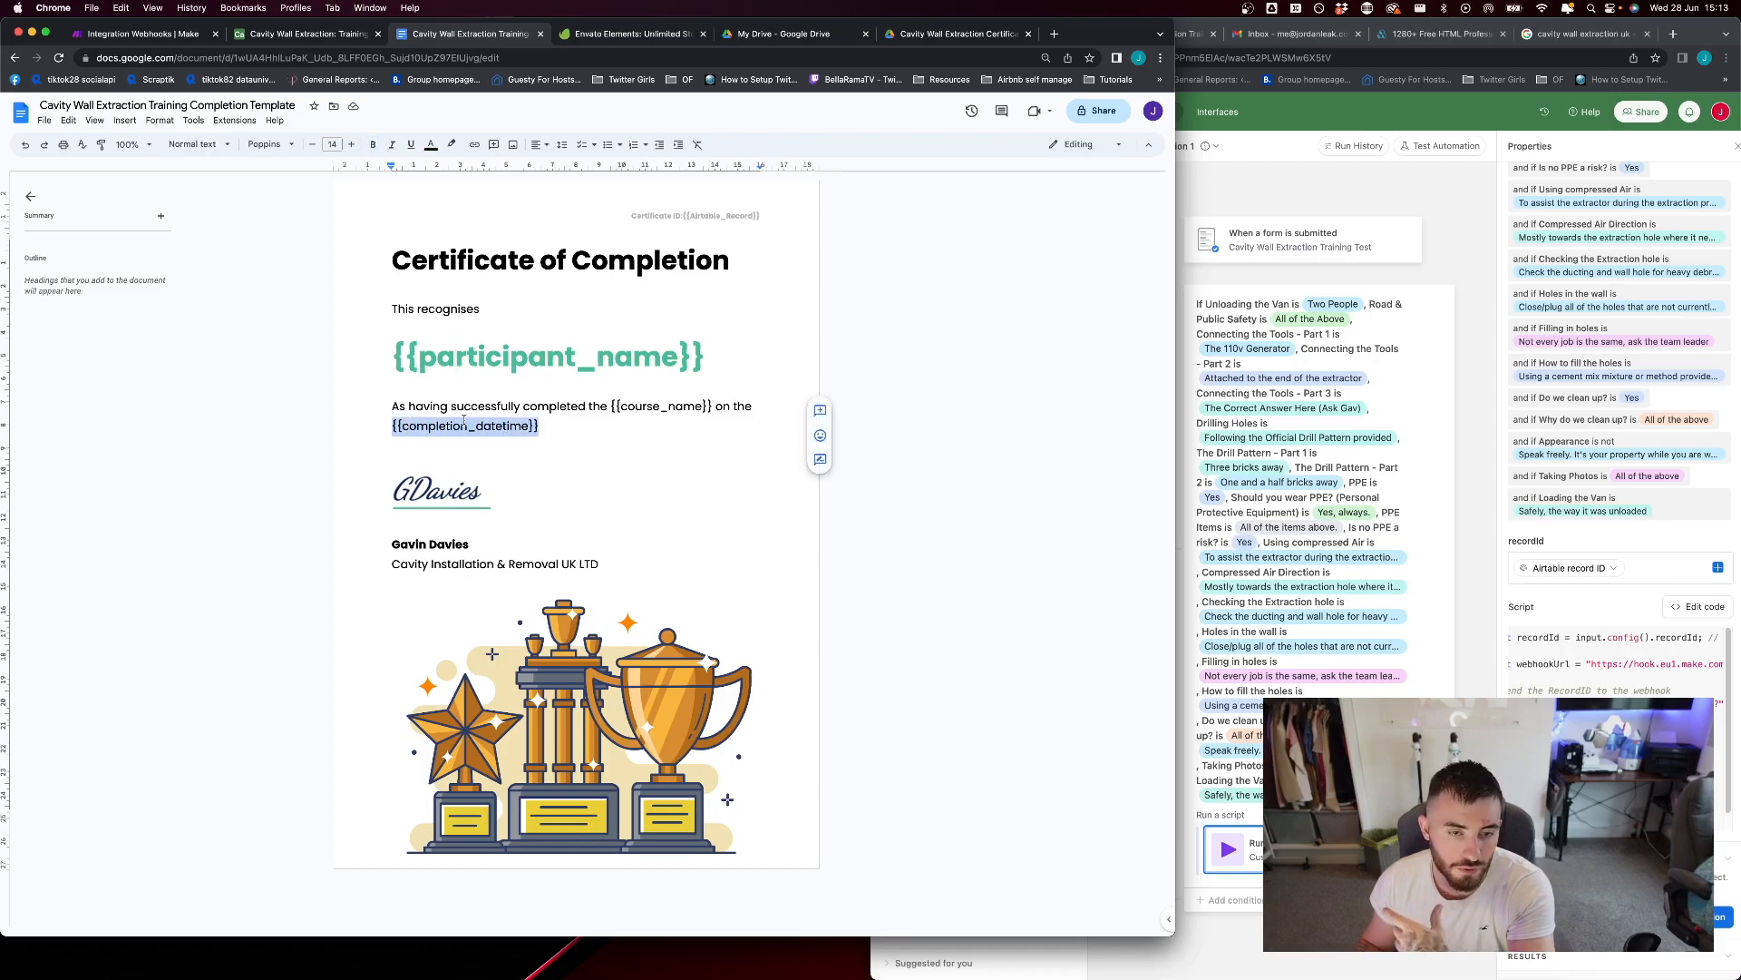
{"action": "left_click", "coordinate": [612, 408]}
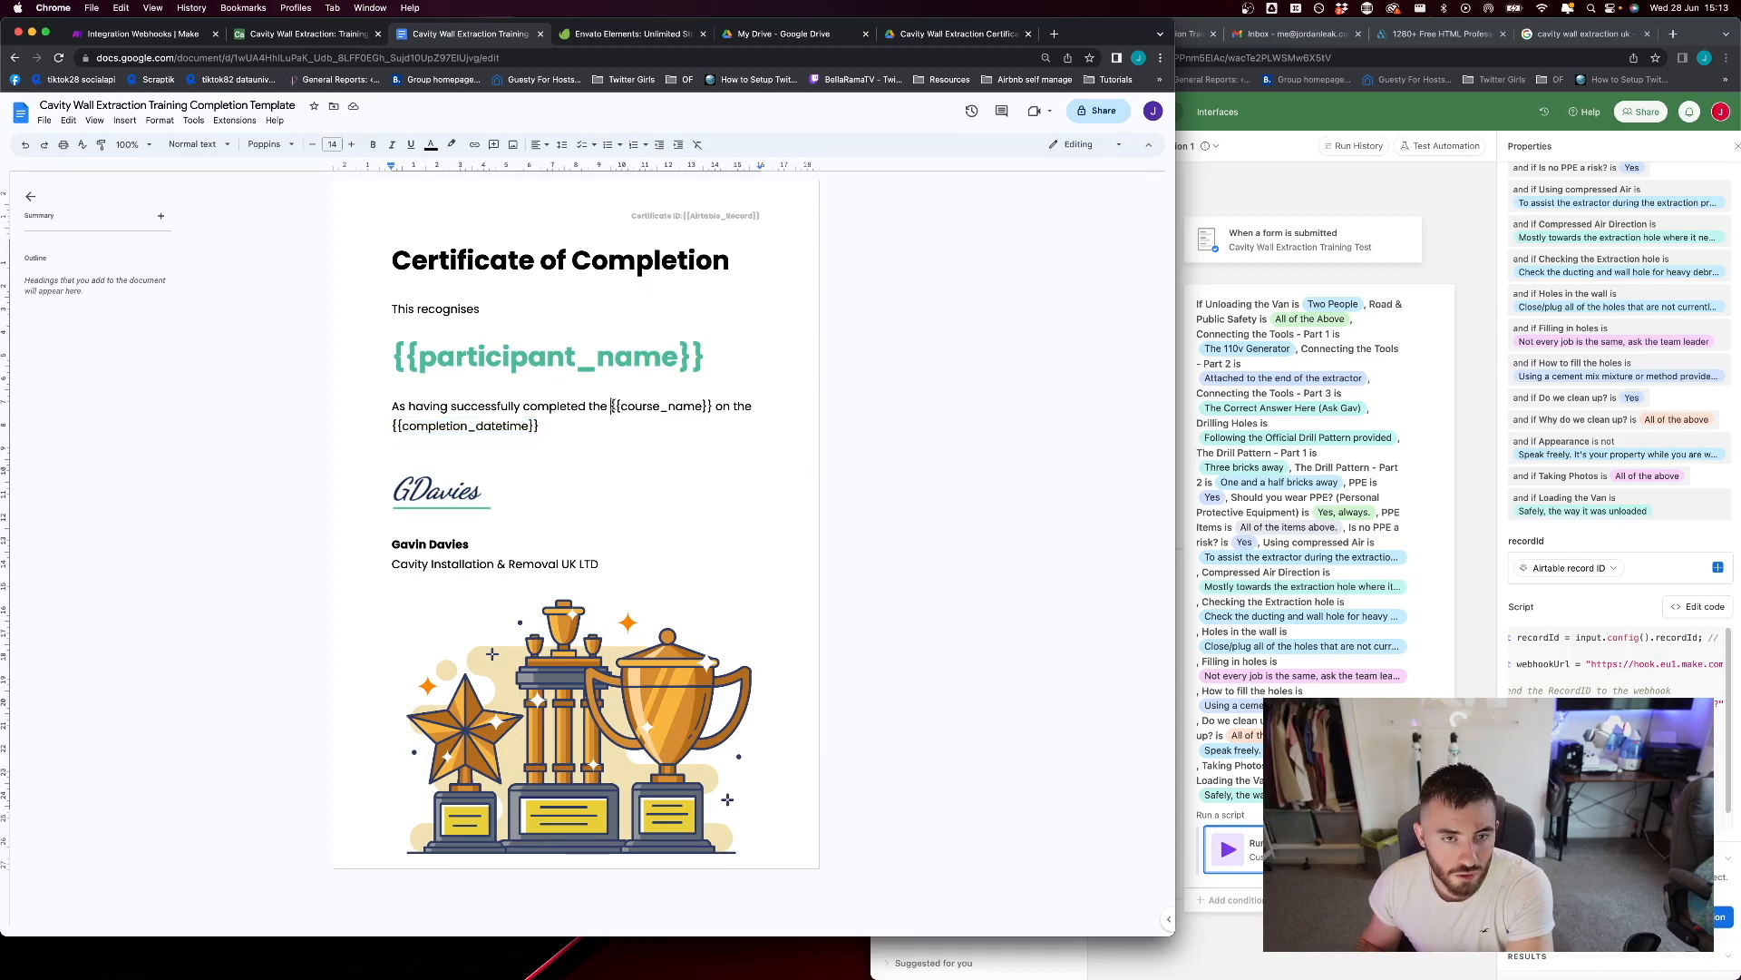
{"action": "left_click_drag", "start_coordinate": [613, 405], "coordinate": [713, 405]}
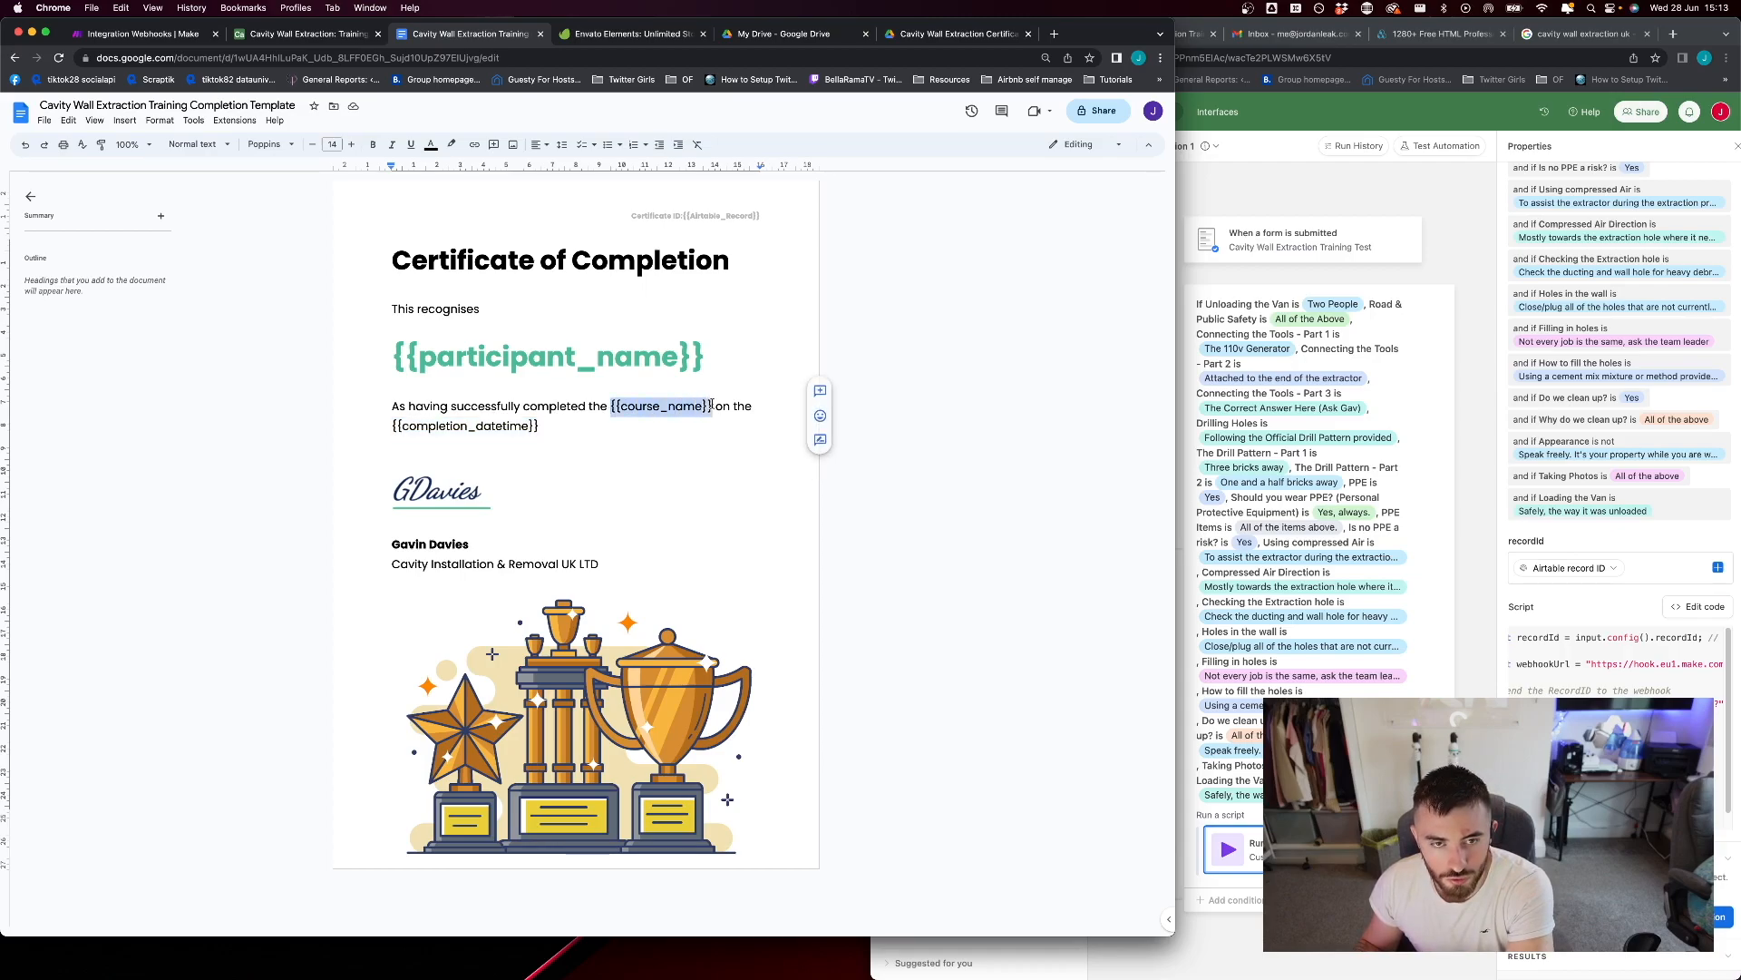
{"action": "left_click", "coordinate": [712, 435]}
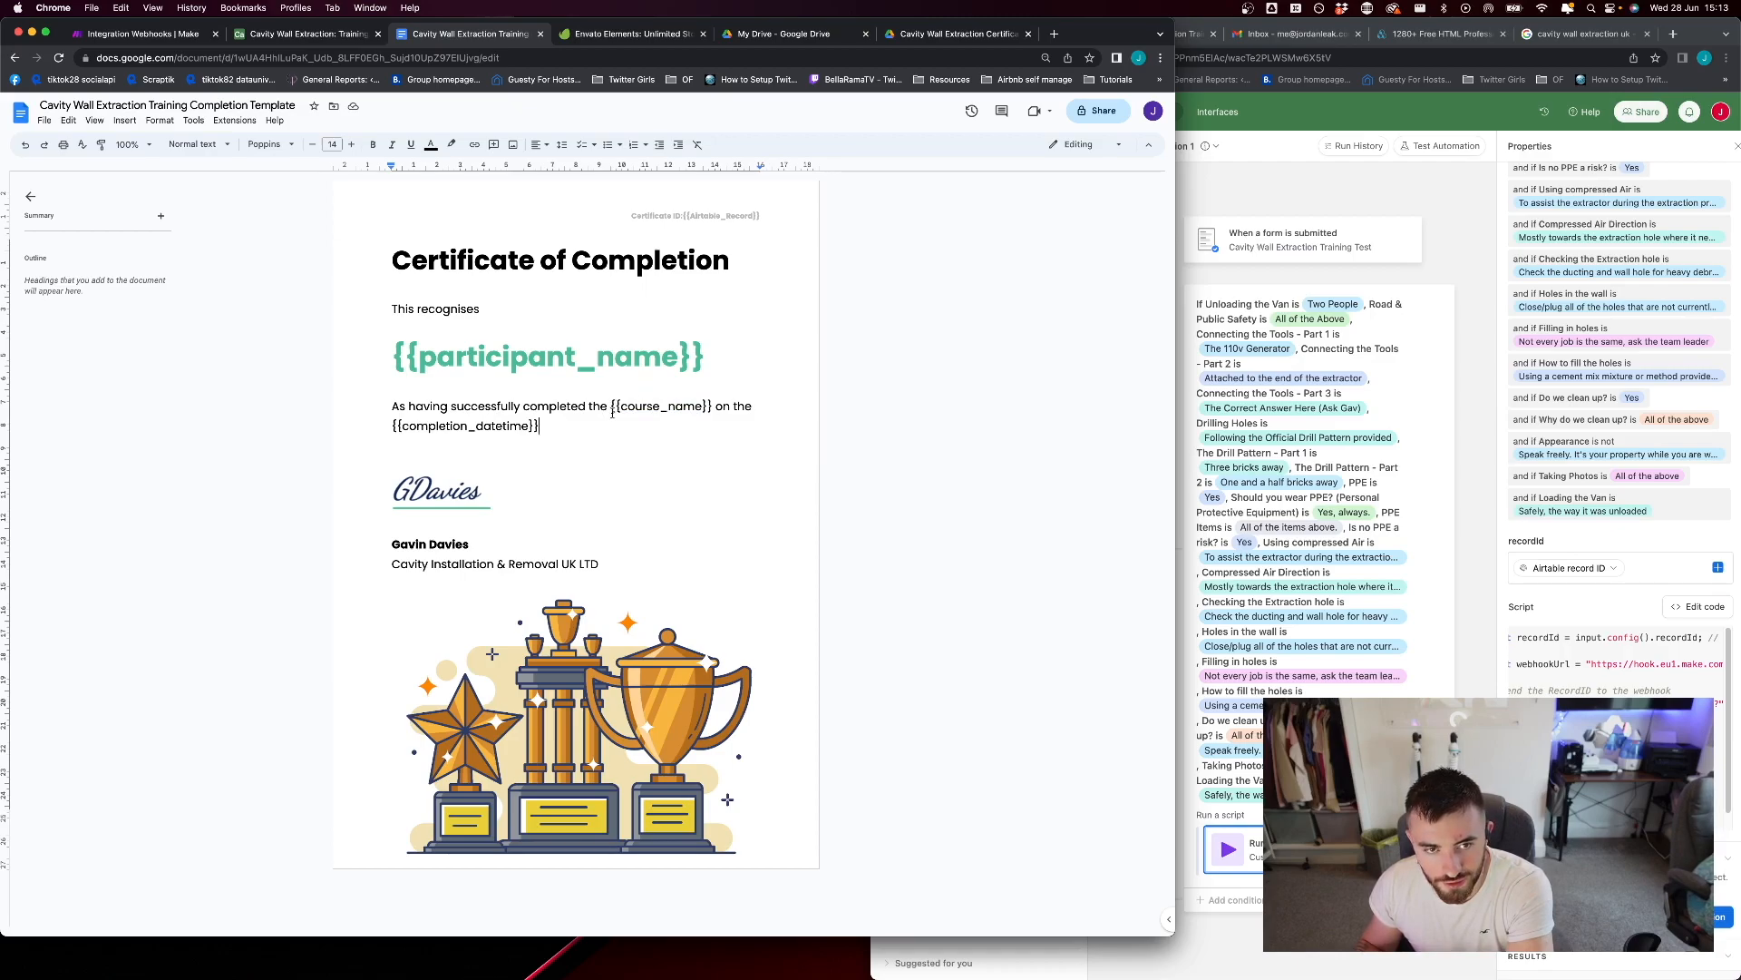
{"action": "left_click_drag", "start_coordinate": [611, 406], "coordinate": [711, 405]}
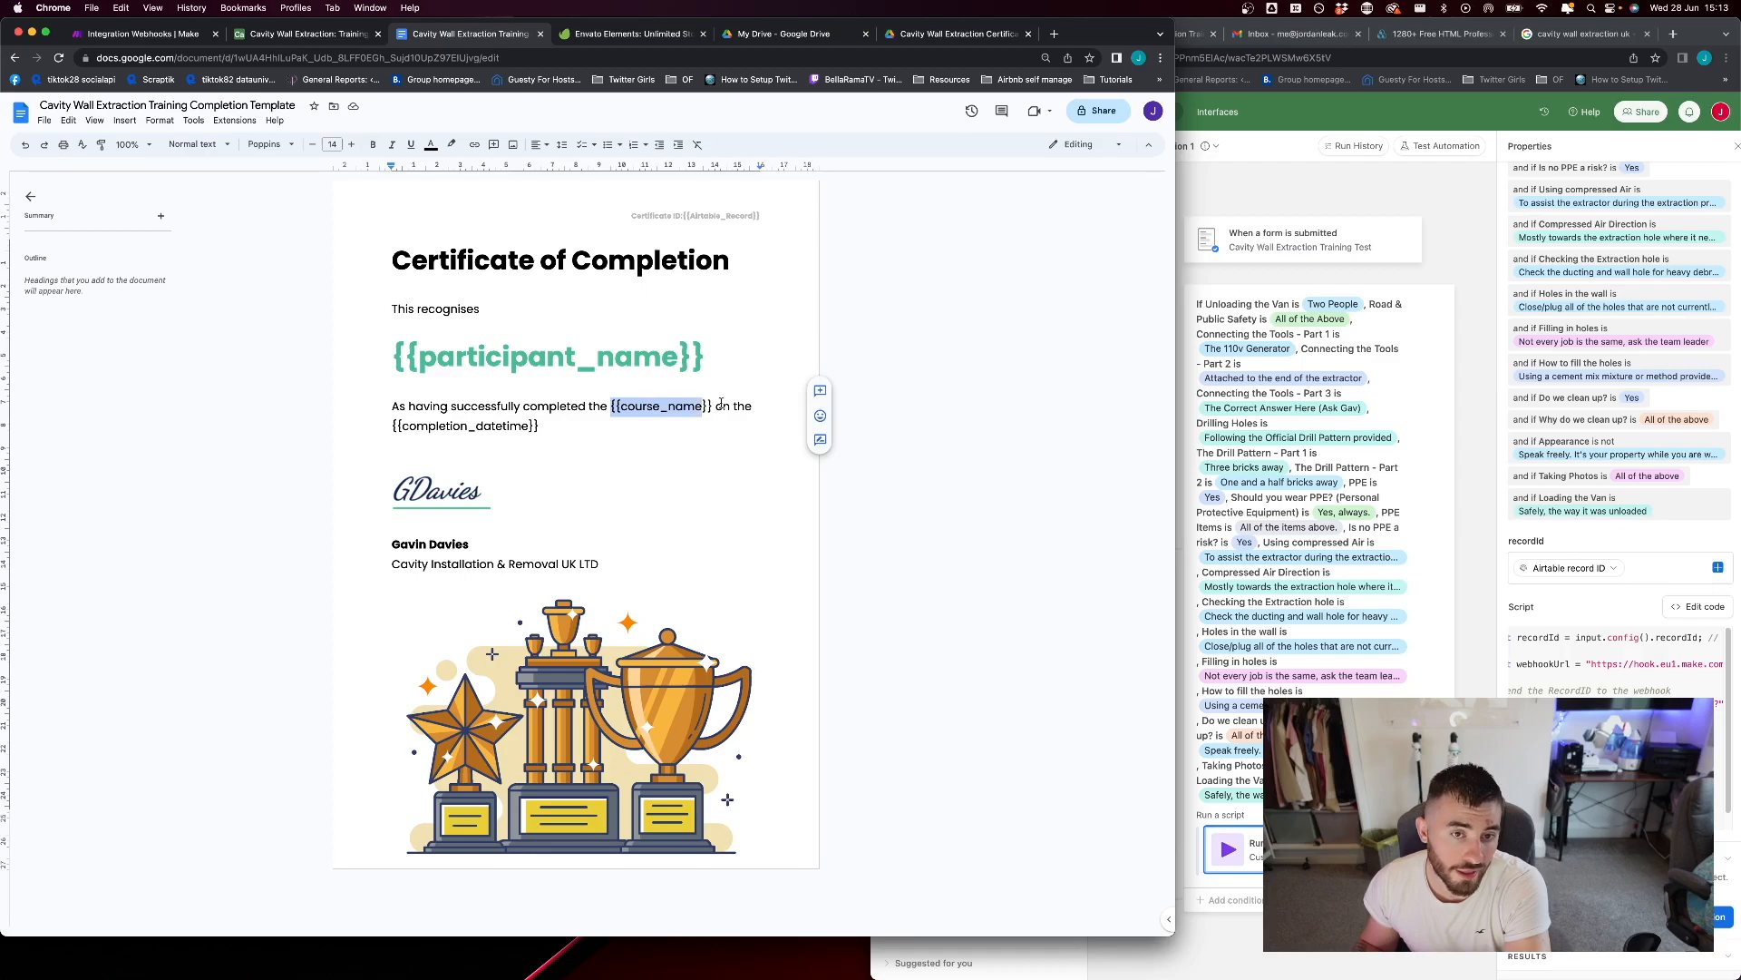
{"action": "left_click", "coordinate": [723, 406]}
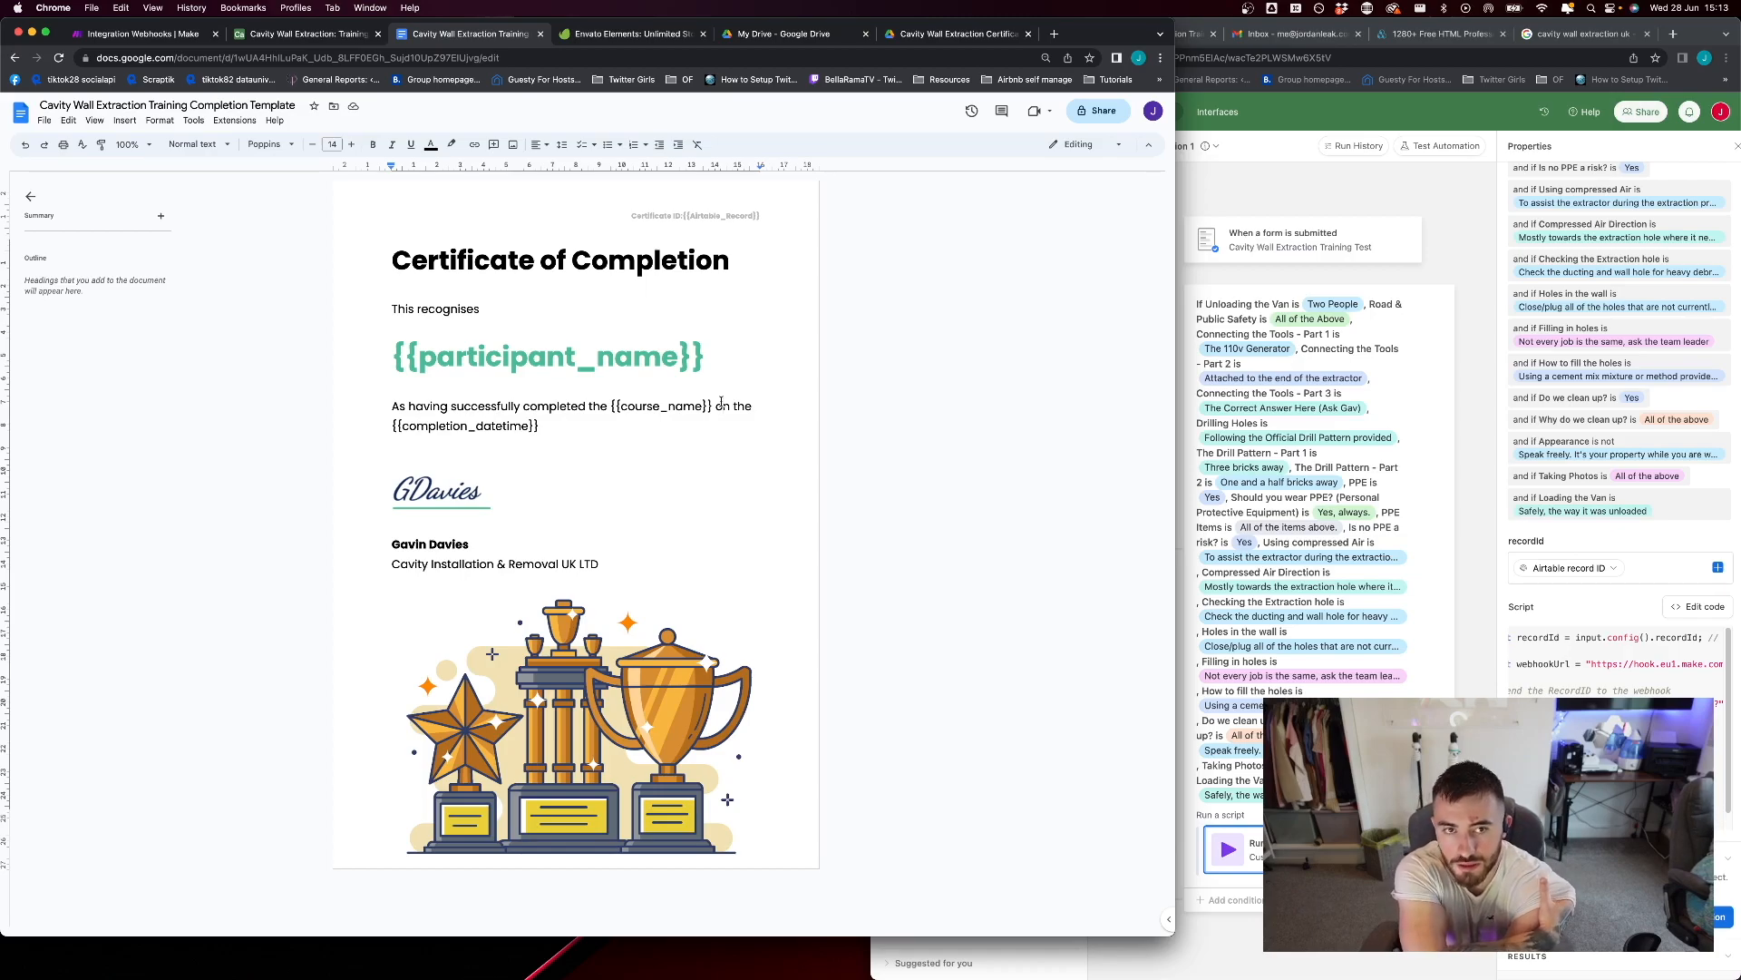
Point out the certificate's heading, signature and trophy illustration in turn
{"action": "left_click", "coordinate": [678, 260]}
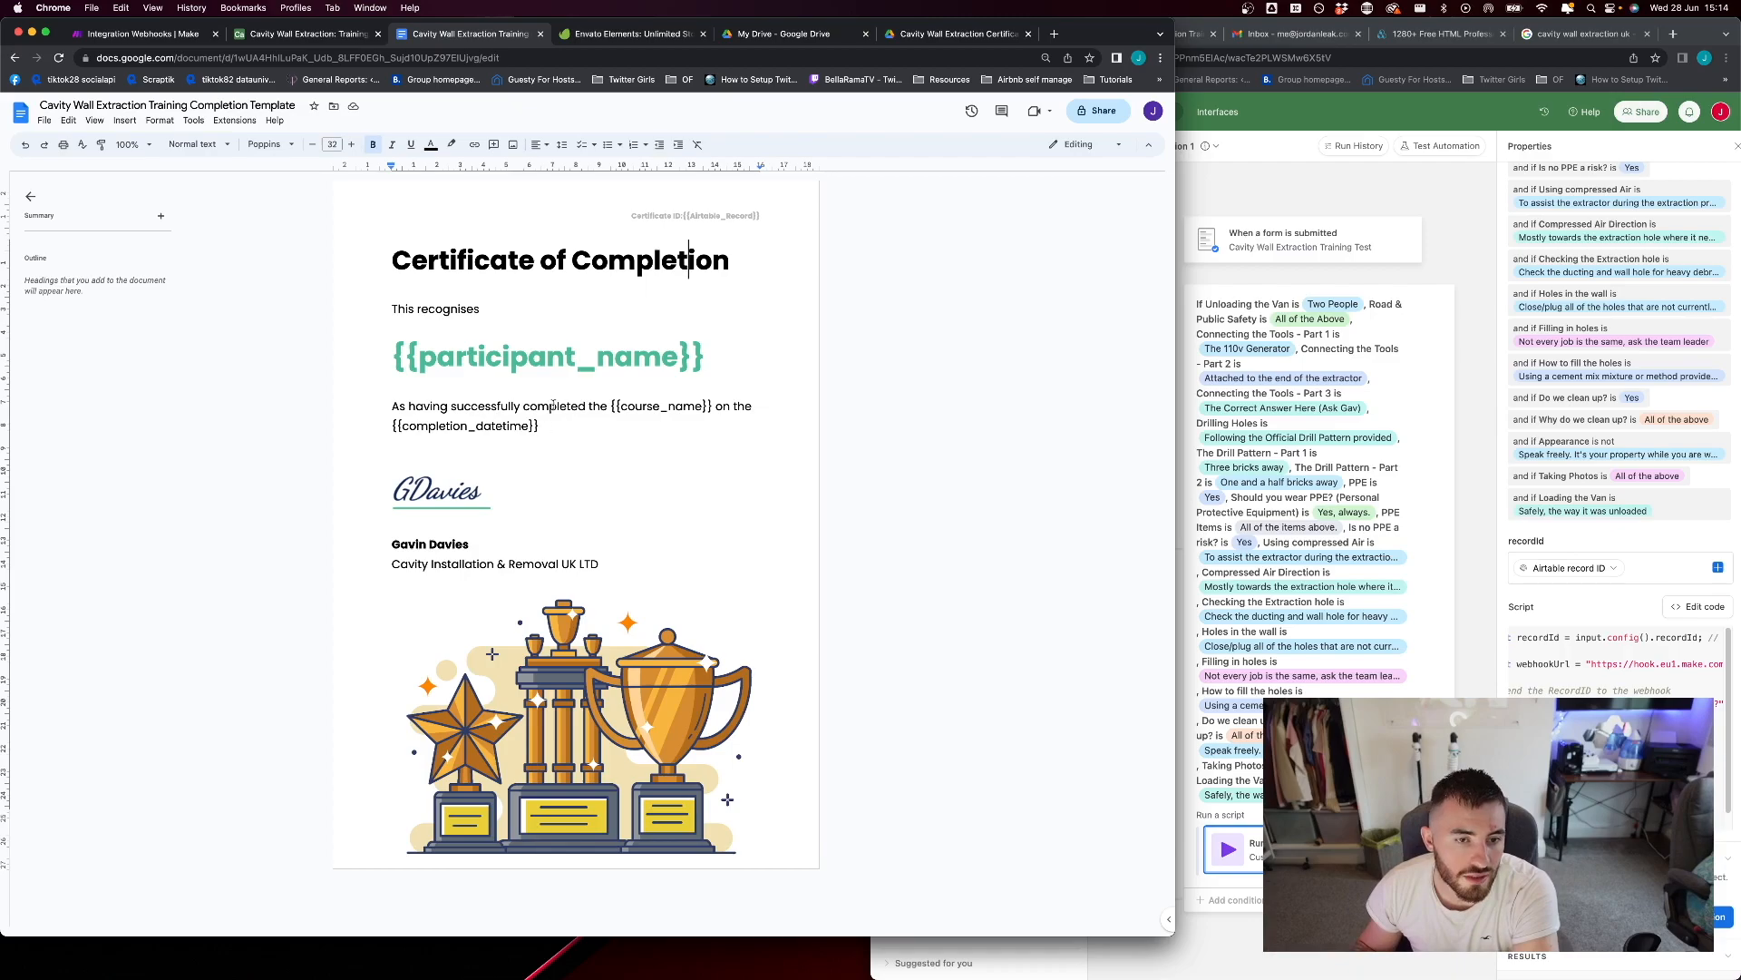
{"action": "left_click", "coordinate": [438, 494]}
{"action": "left_click", "coordinate": [578, 470]}
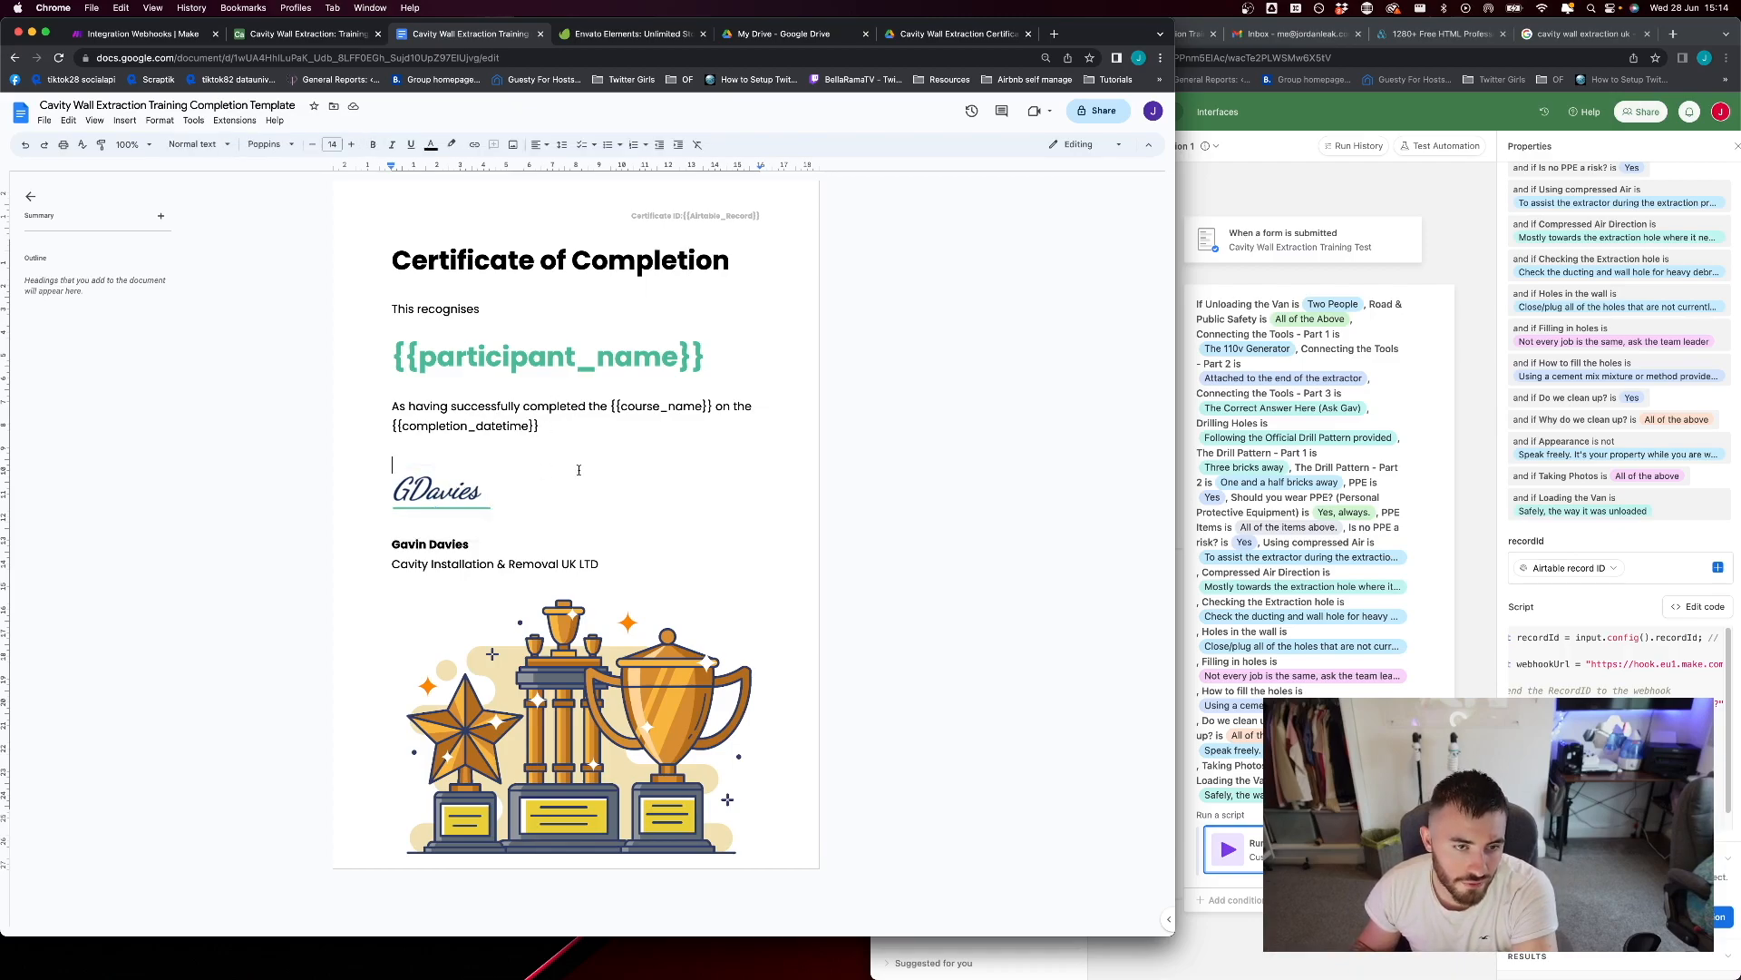
{"action": "left_click", "coordinate": [640, 728]}
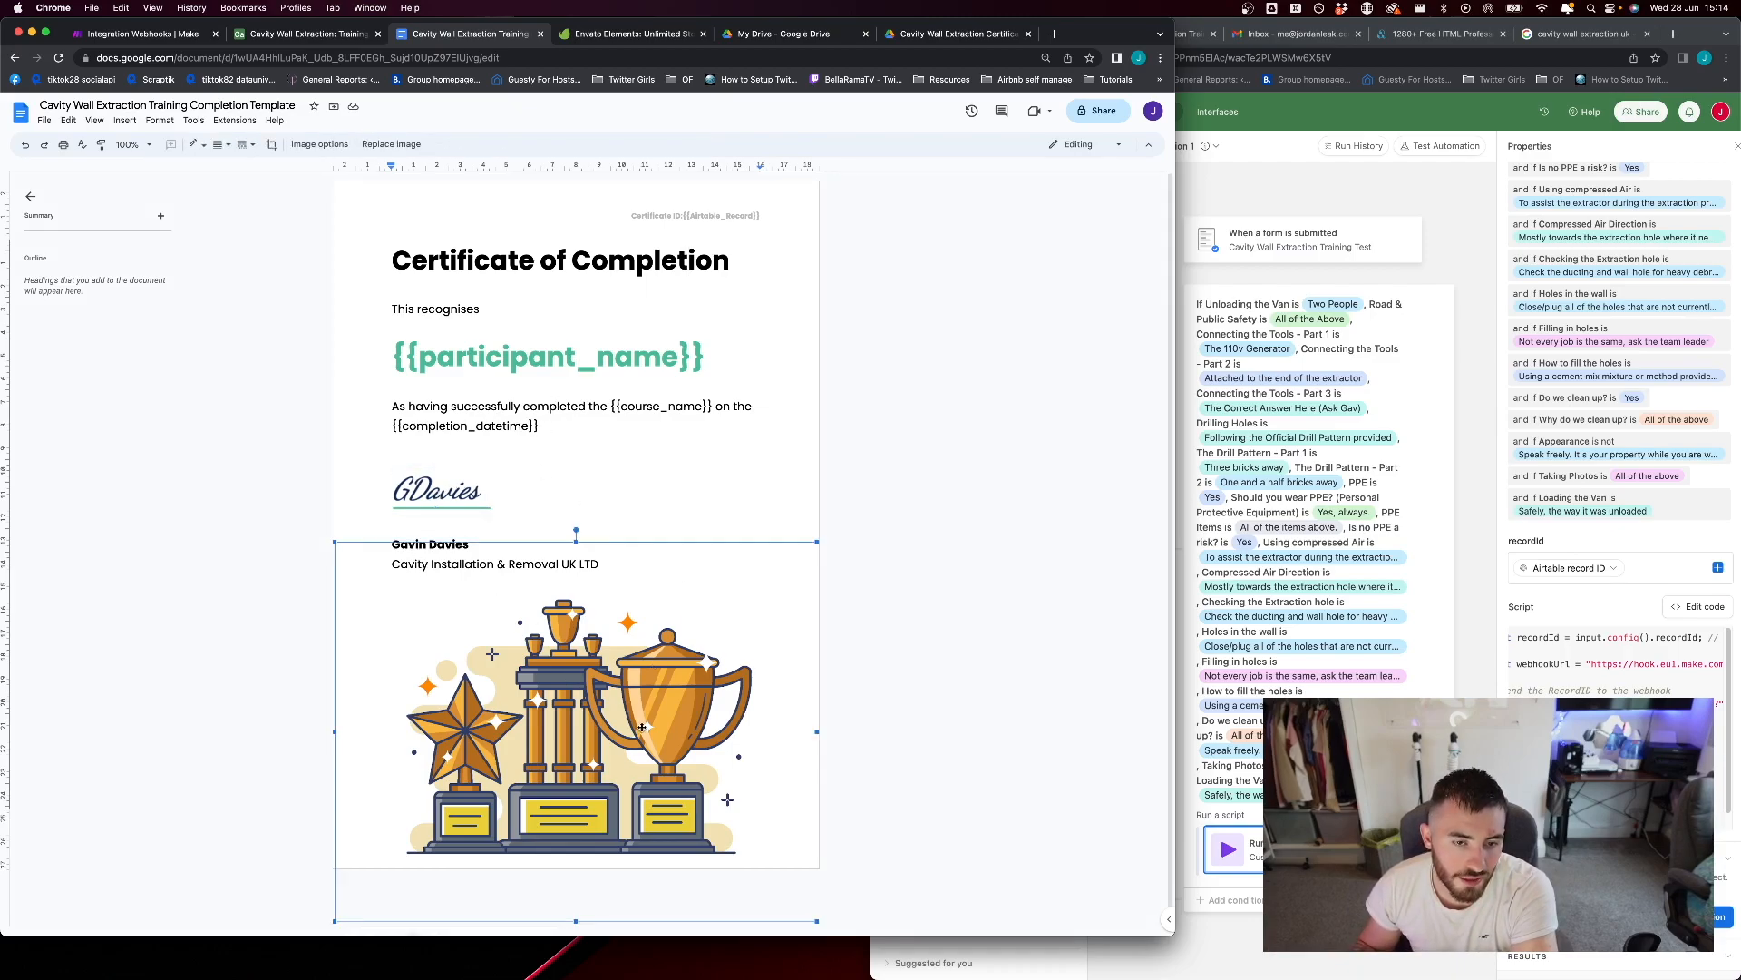
Switch to Envato Elements and look over its asset categories as a source of certificate graphics
{"action": "left_click", "coordinate": [634, 34]}
{"action": "mouse_move", "coordinate": [203, 153]}
{"action": "mouse_move", "coordinate": [143, 154]}
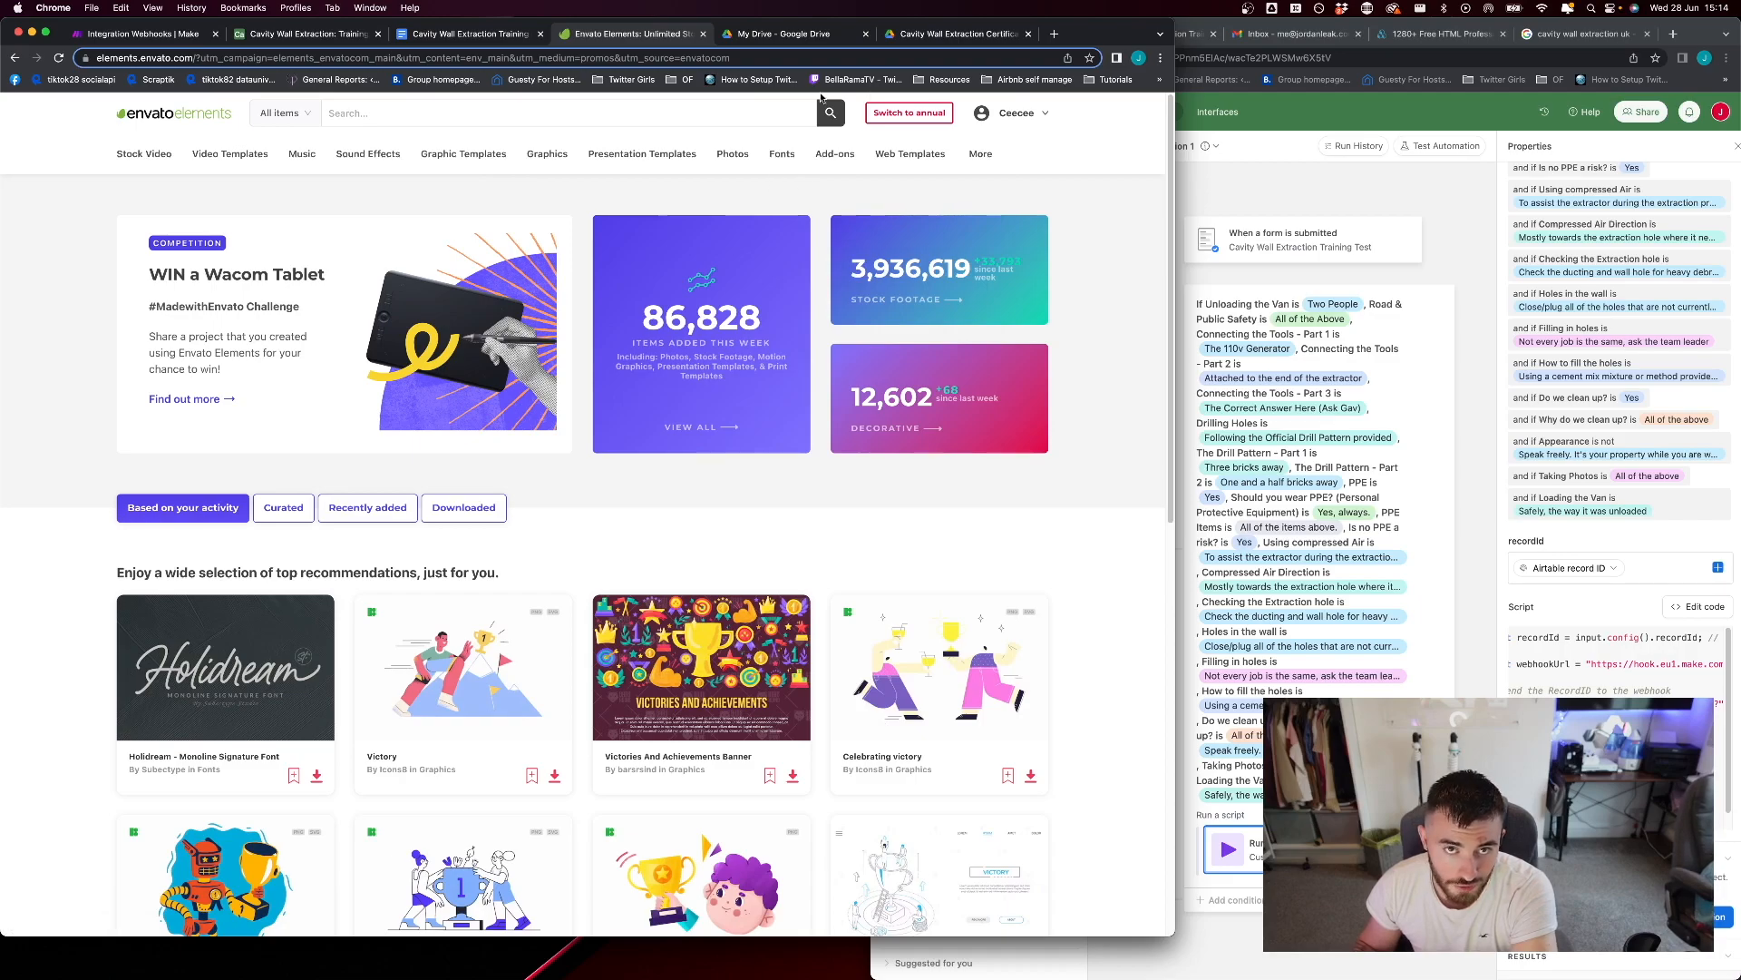
{"action": "mouse_move", "coordinate": [697, 159]}
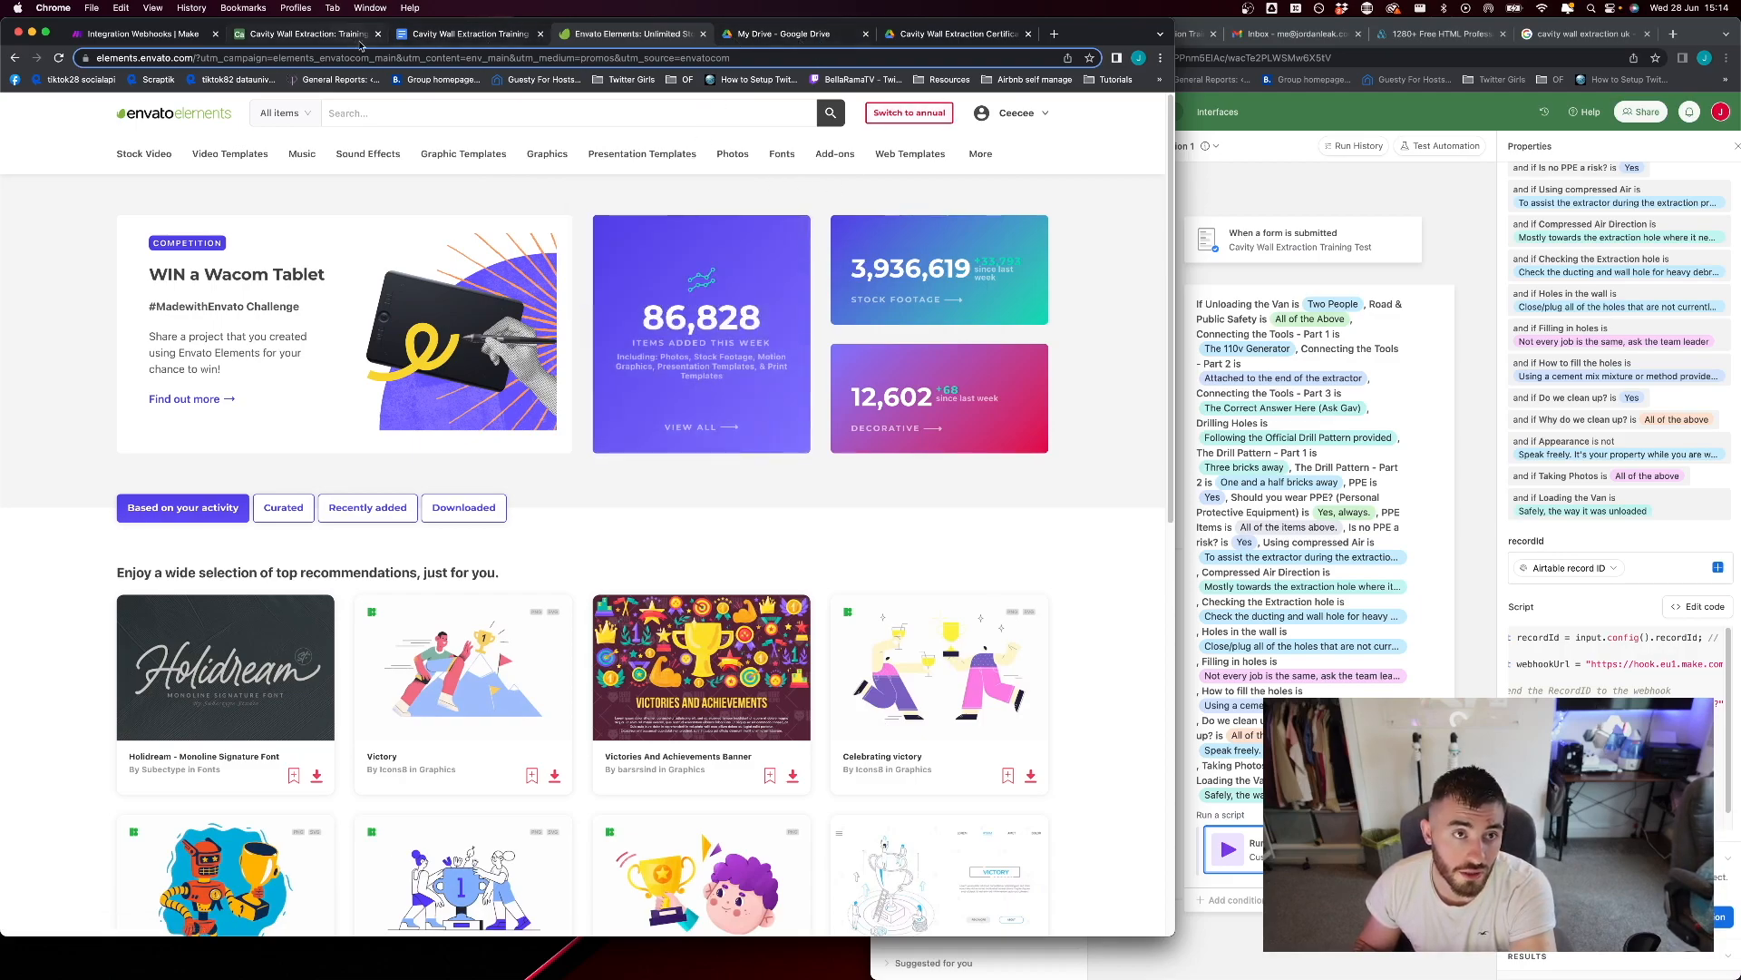
Check the Cavity Wall Extraction Certificates folder in Google Drive and return to the certificate template's title in Google Docs
{"action": "left_click", "coordinate": [834, 35]}
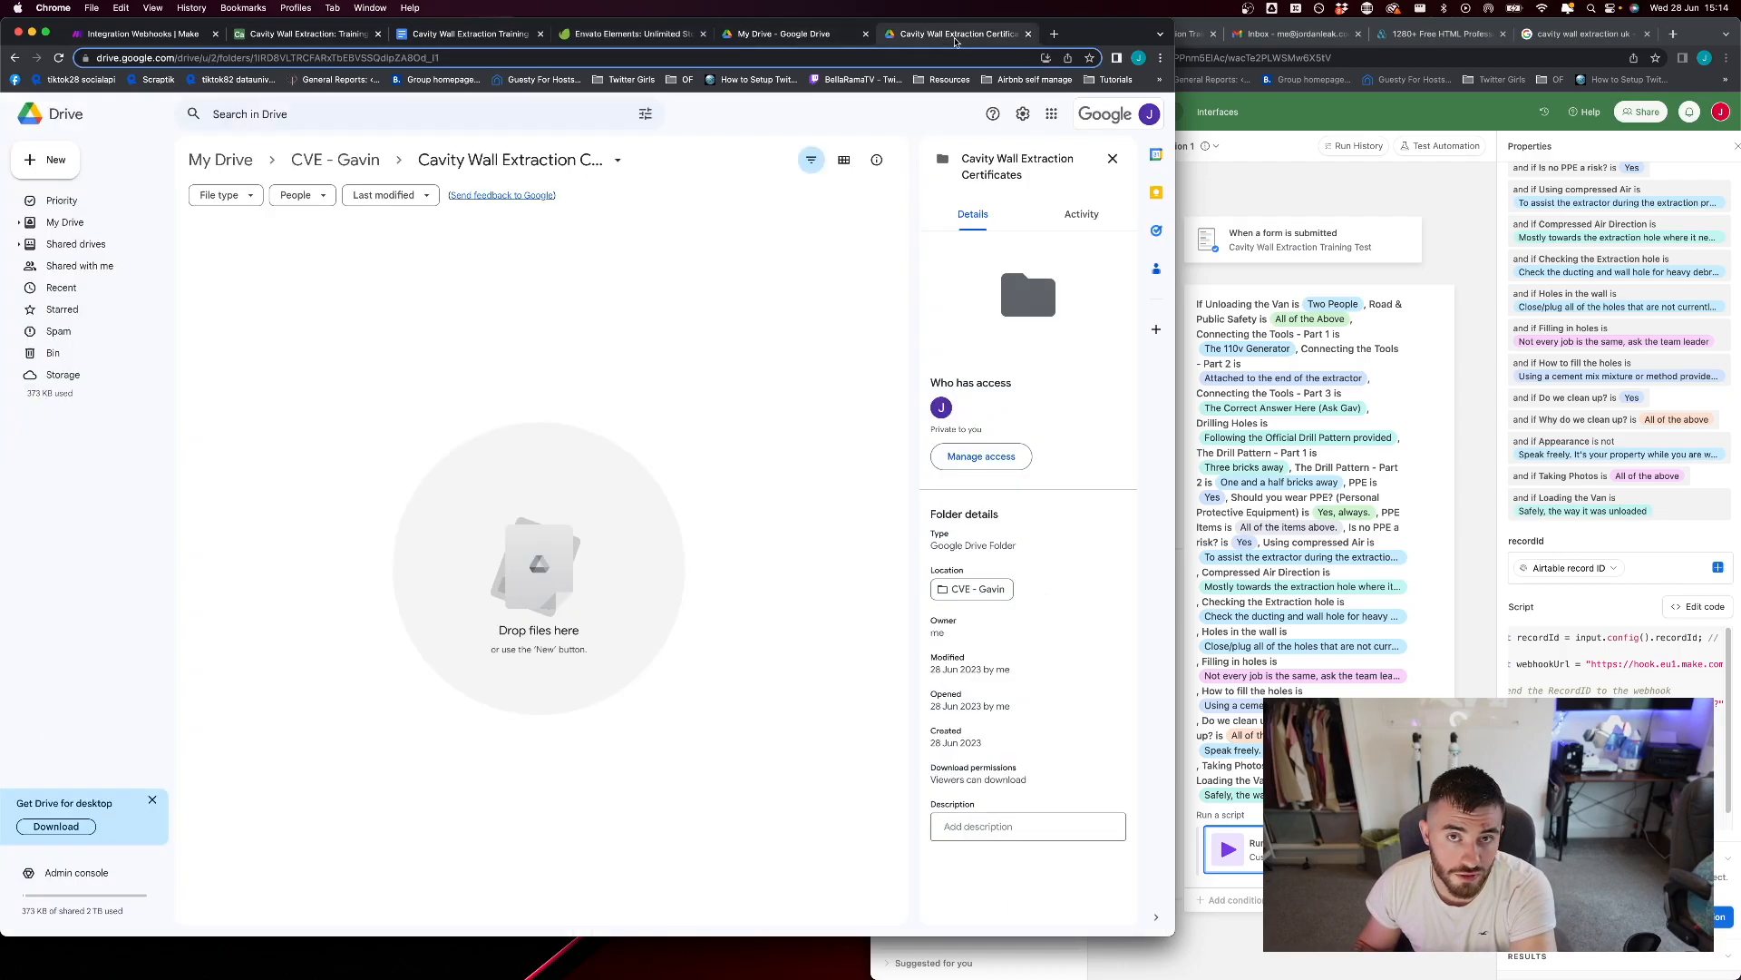
{"action": "left_click", "coordinate": [636, 34]}
{"action": "left_click", "coordinate": [467, 34]}
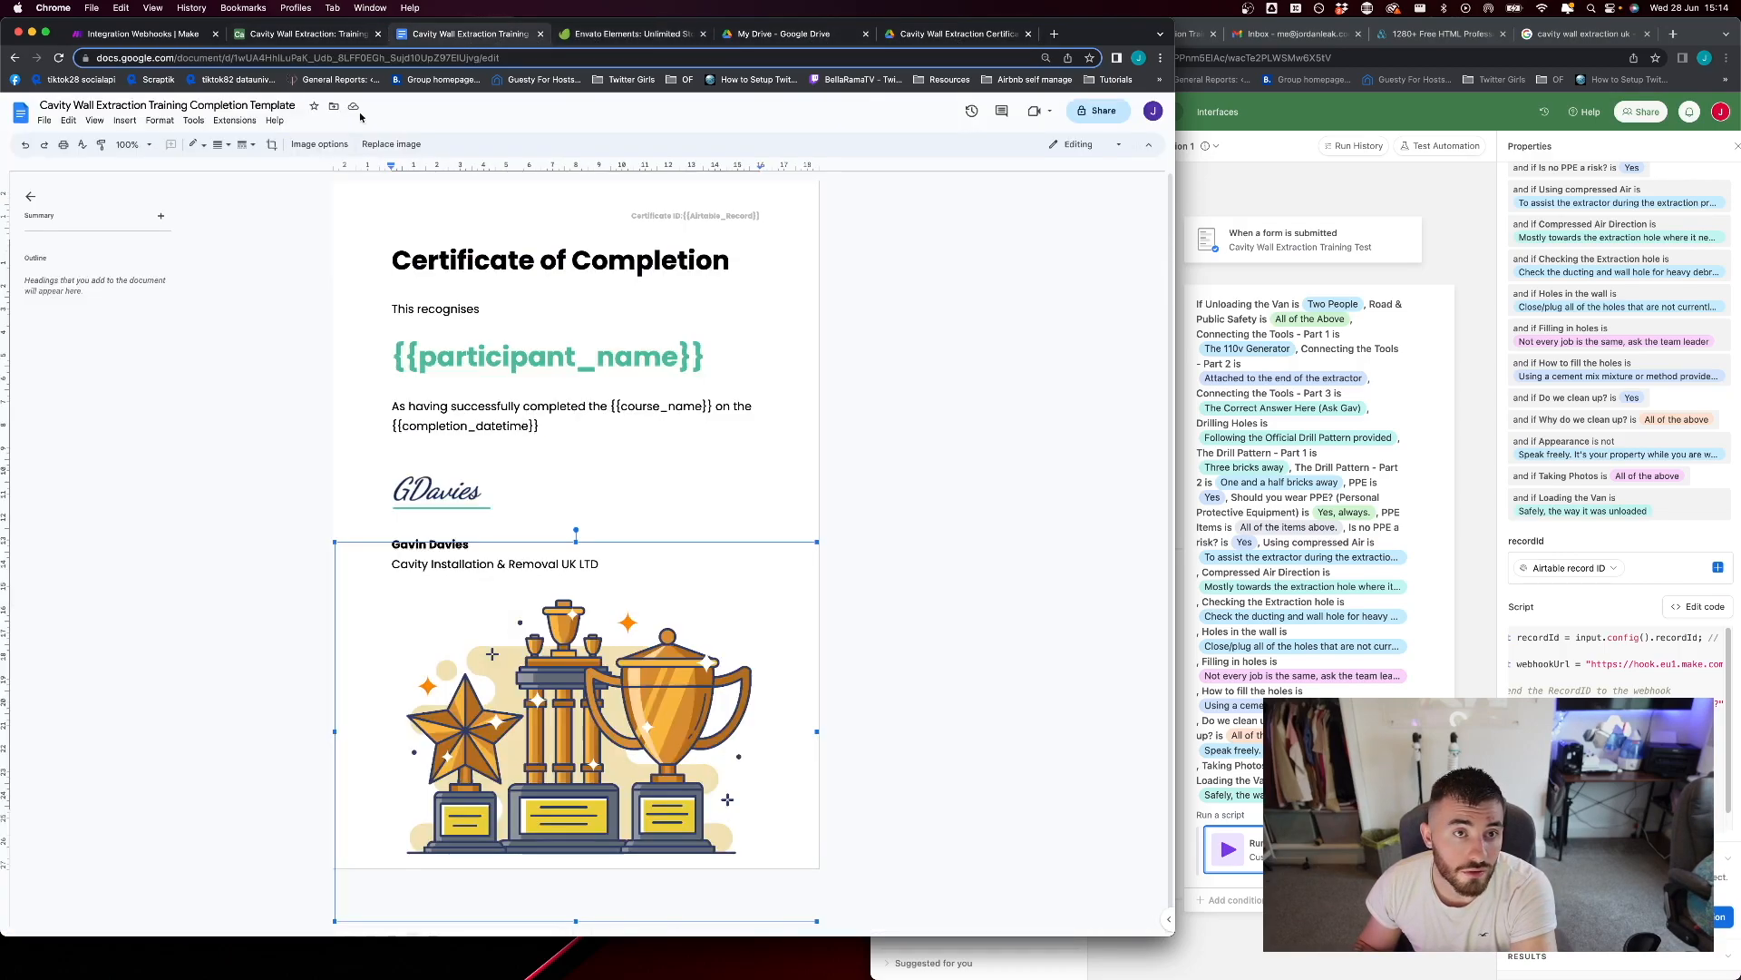
{"action": "left_click", "coordinate": [236, 399]}
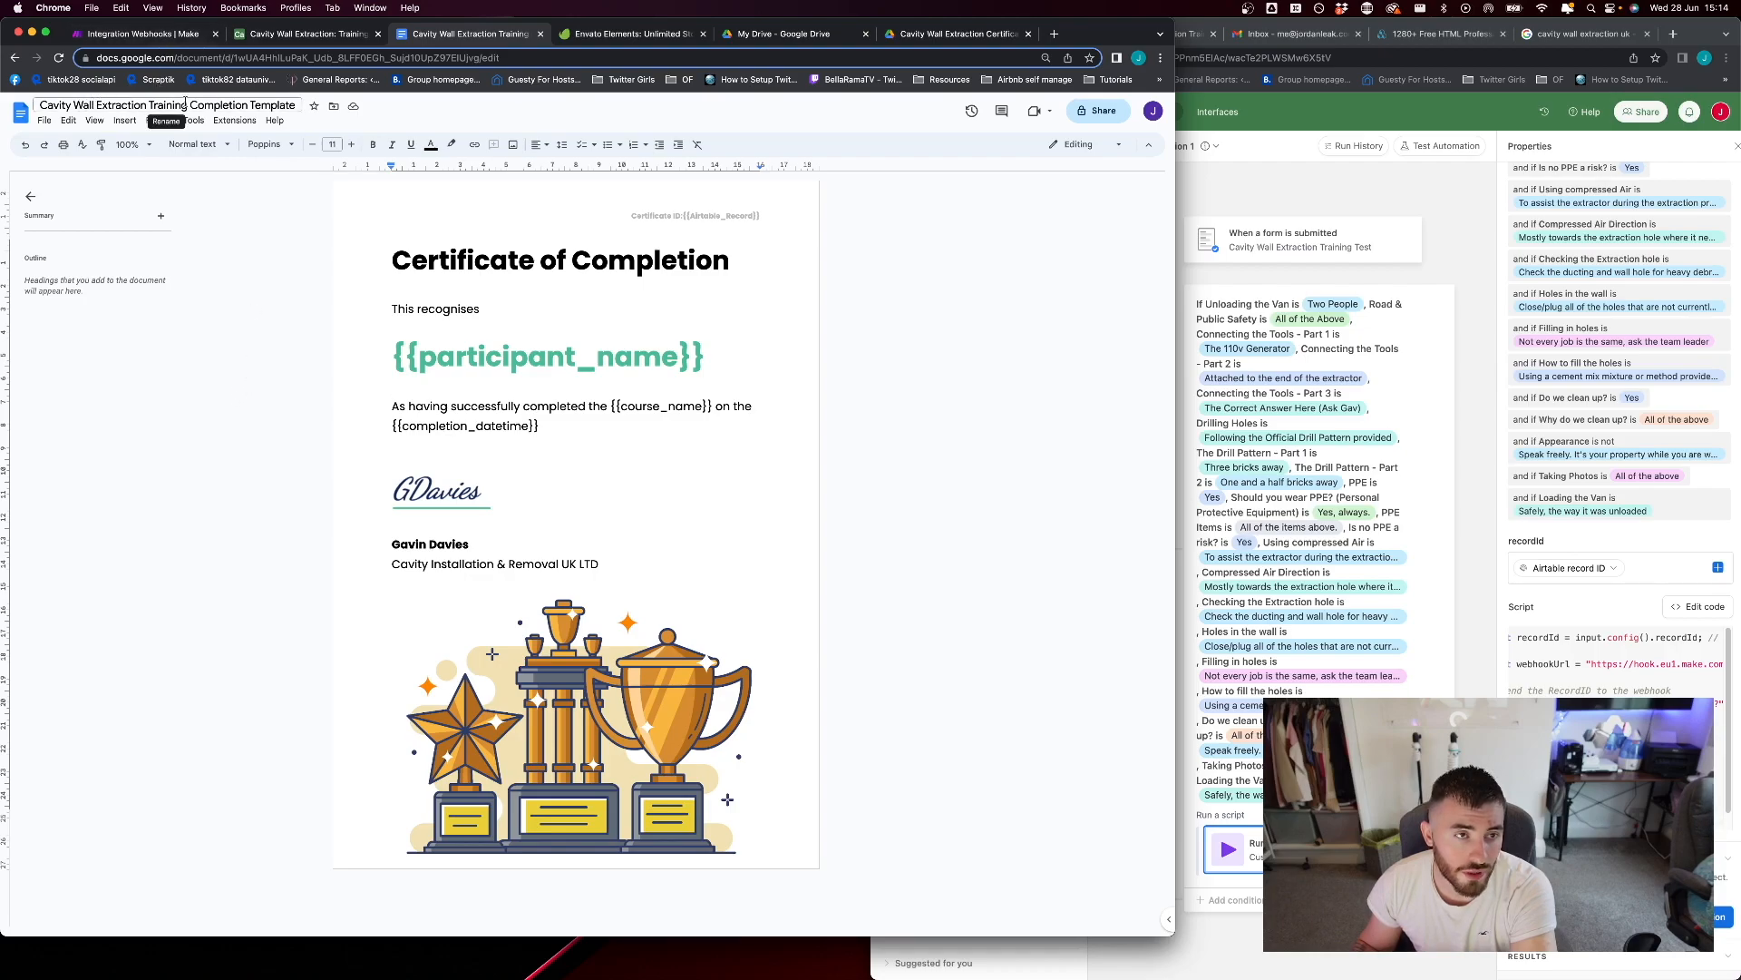
Switch to Make and inspect the Airtable_Record, participant_name, course_name and completion_datetime mappings in the Create a Document from a Template module
{"action": "left_click", "coordinate": [166, 39]}
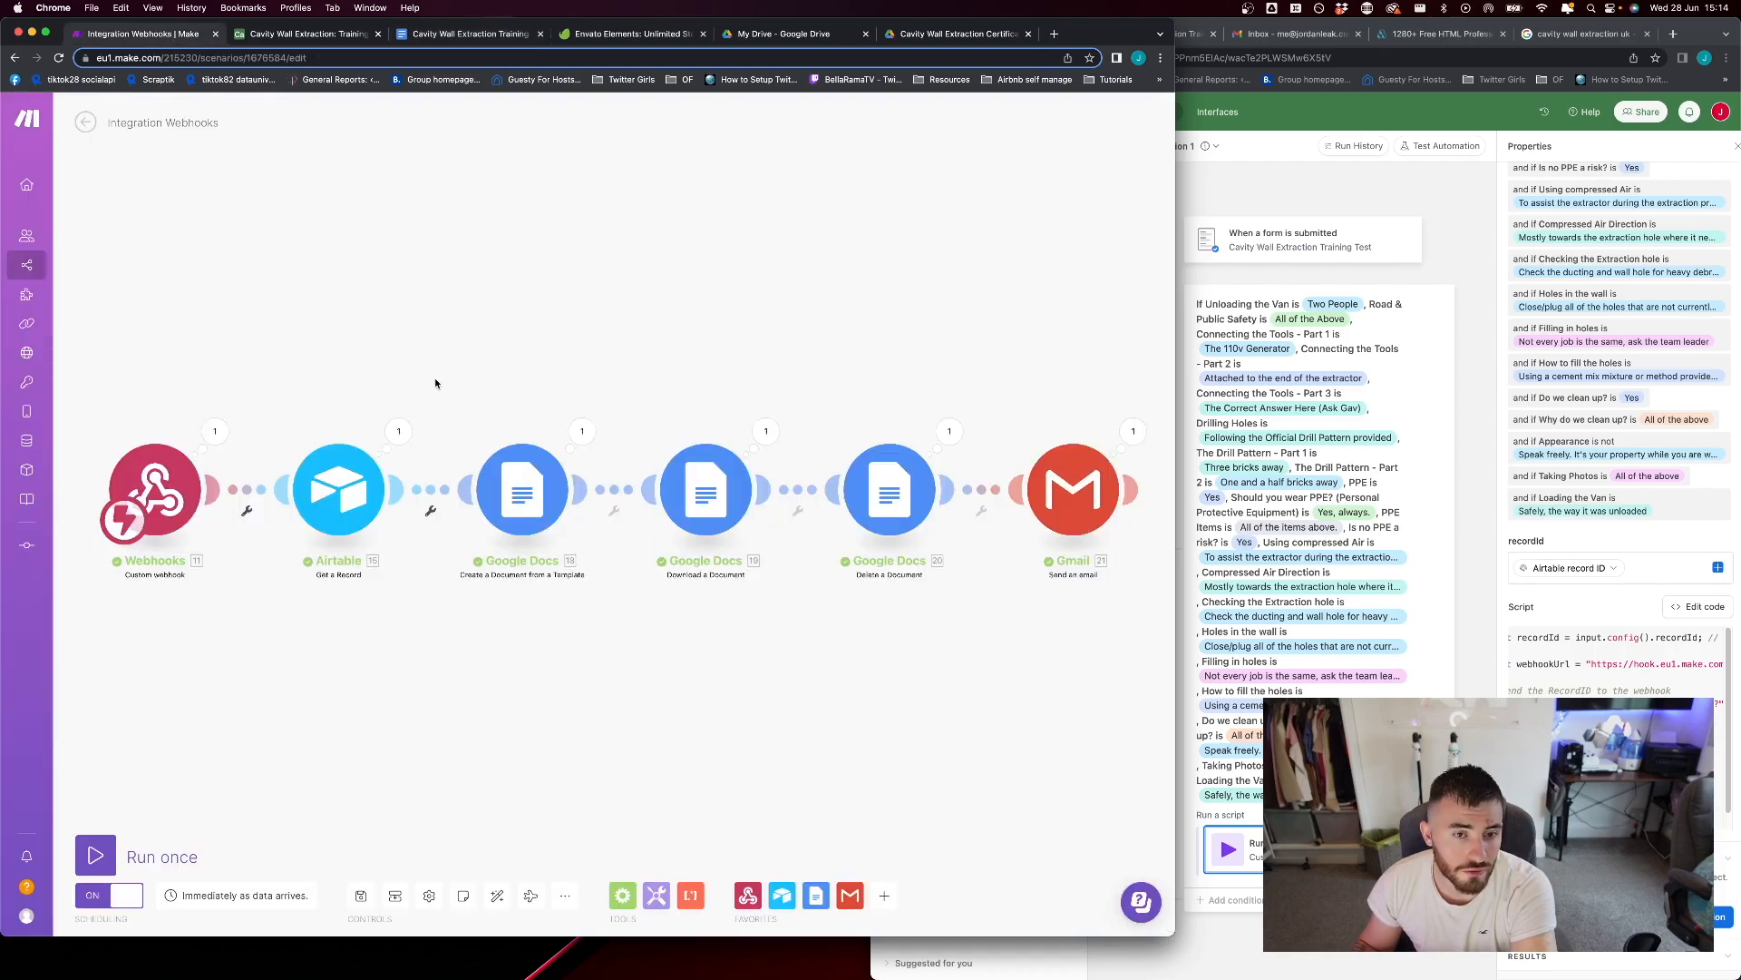
{"action": "left_click", "coordinate": [518, 481]}
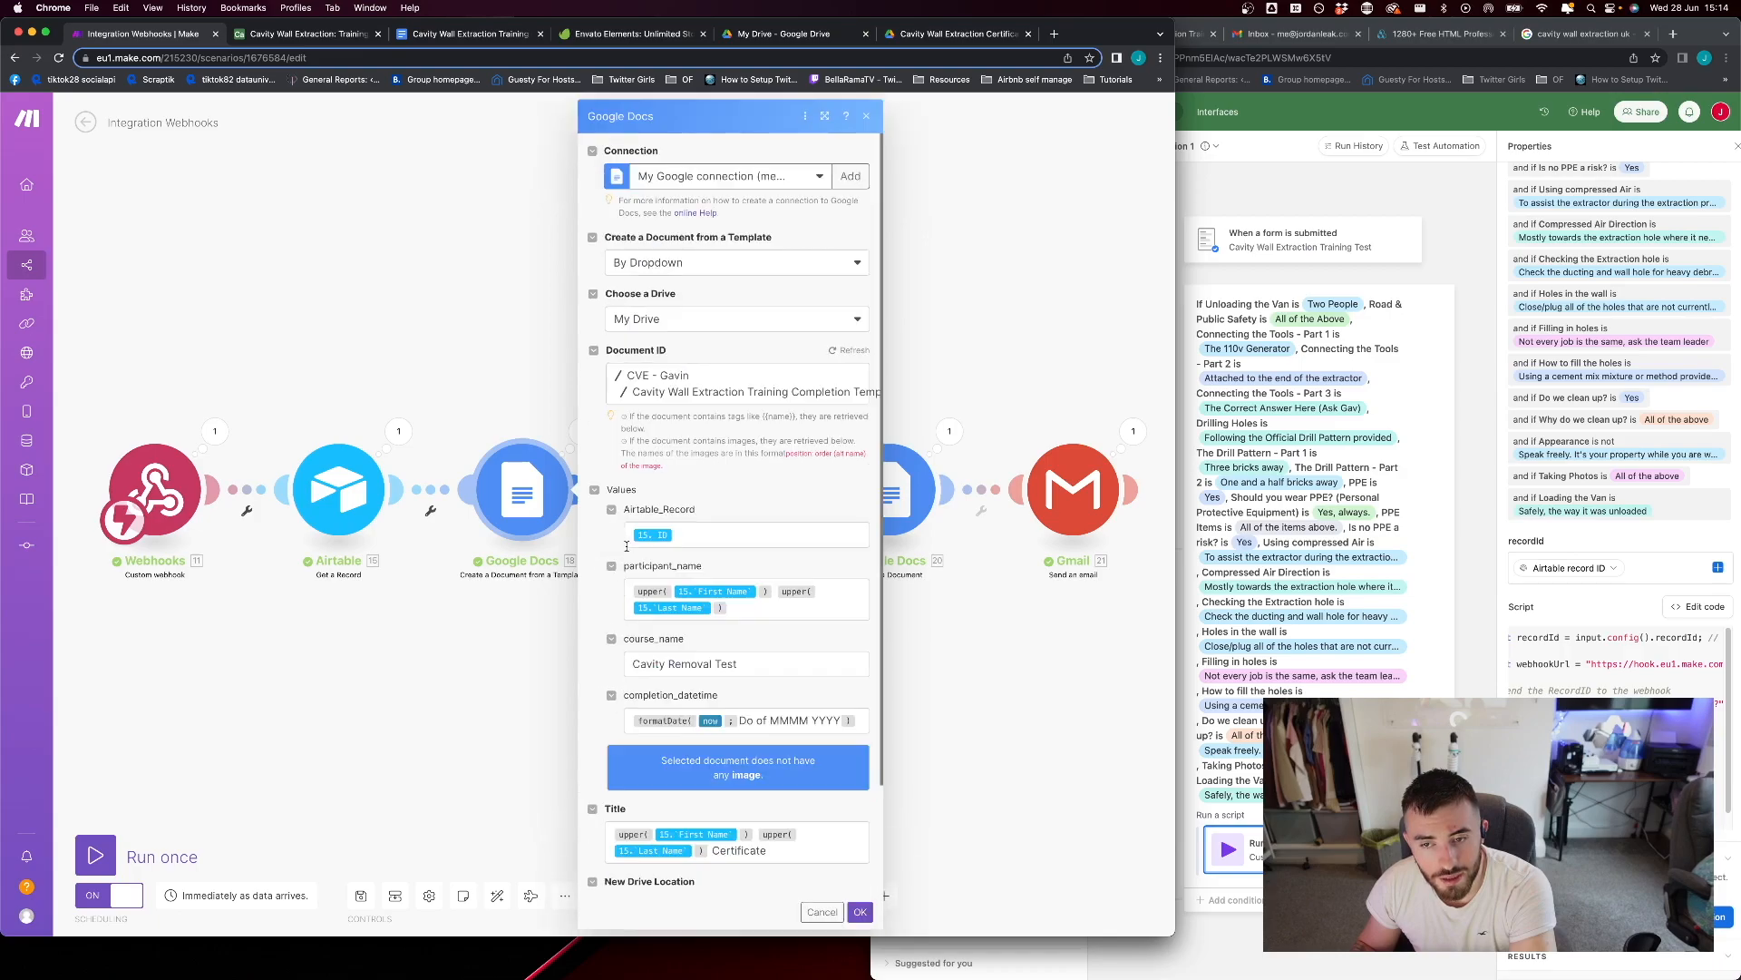
{"action": "left_click", "coordinate": [711, 535]}
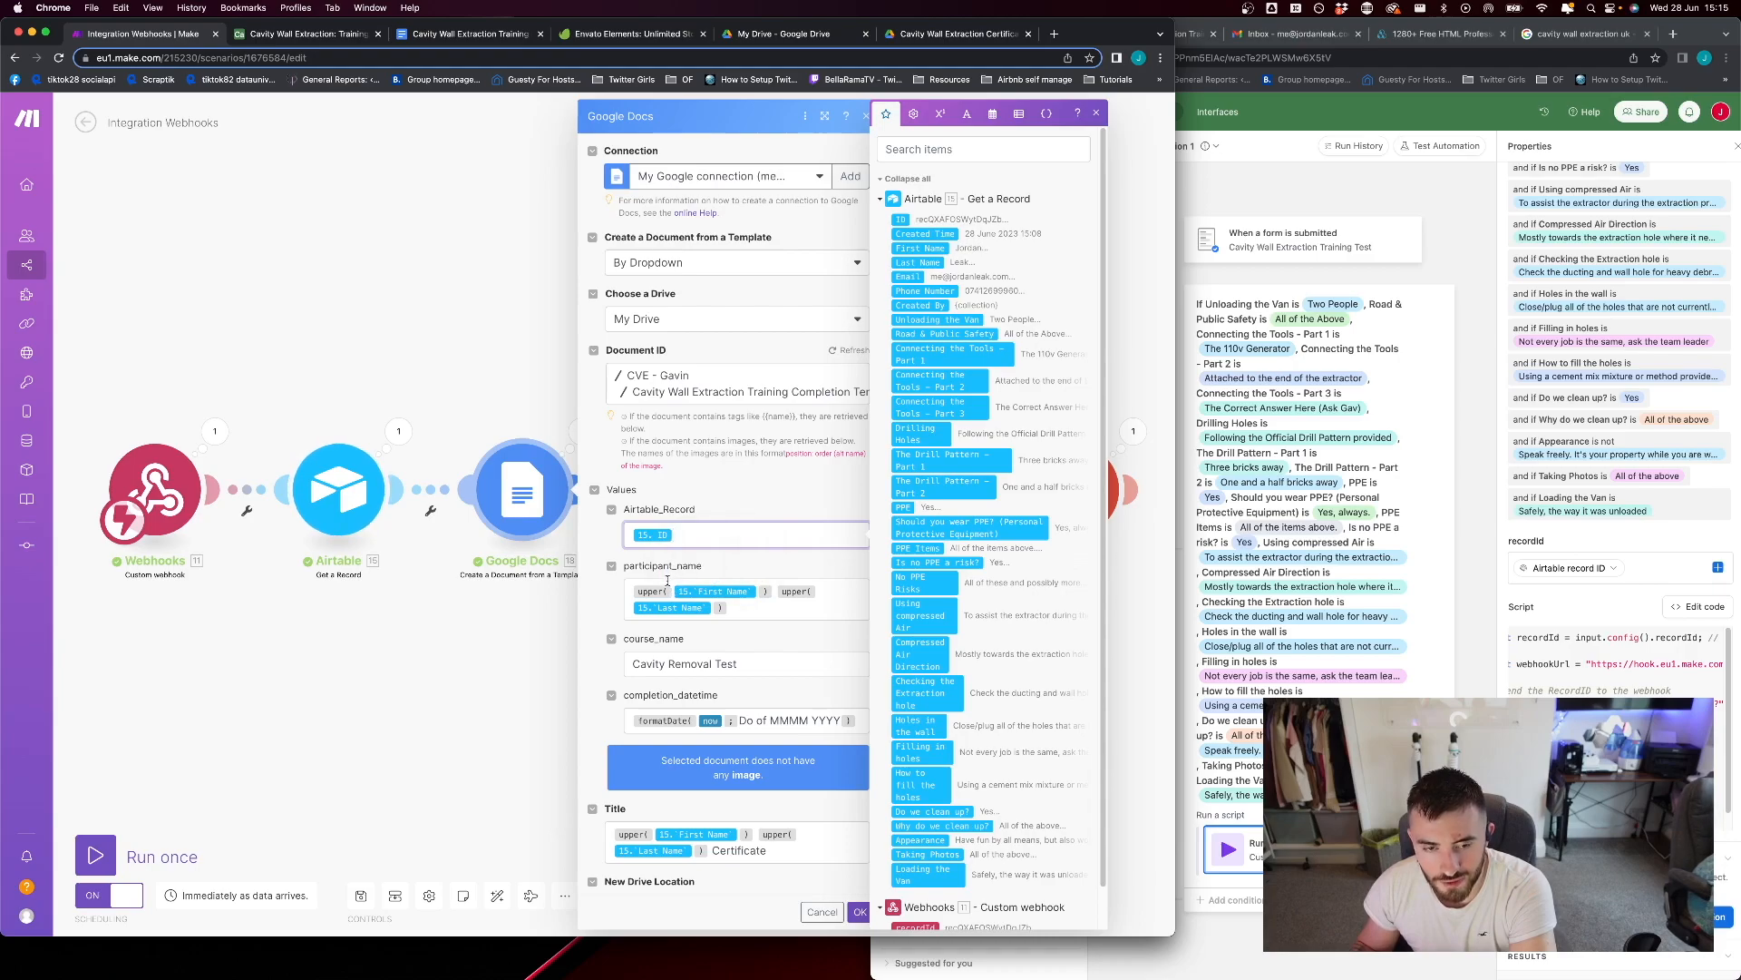
{"action": "left_click", "coordinate": [726, 609]}
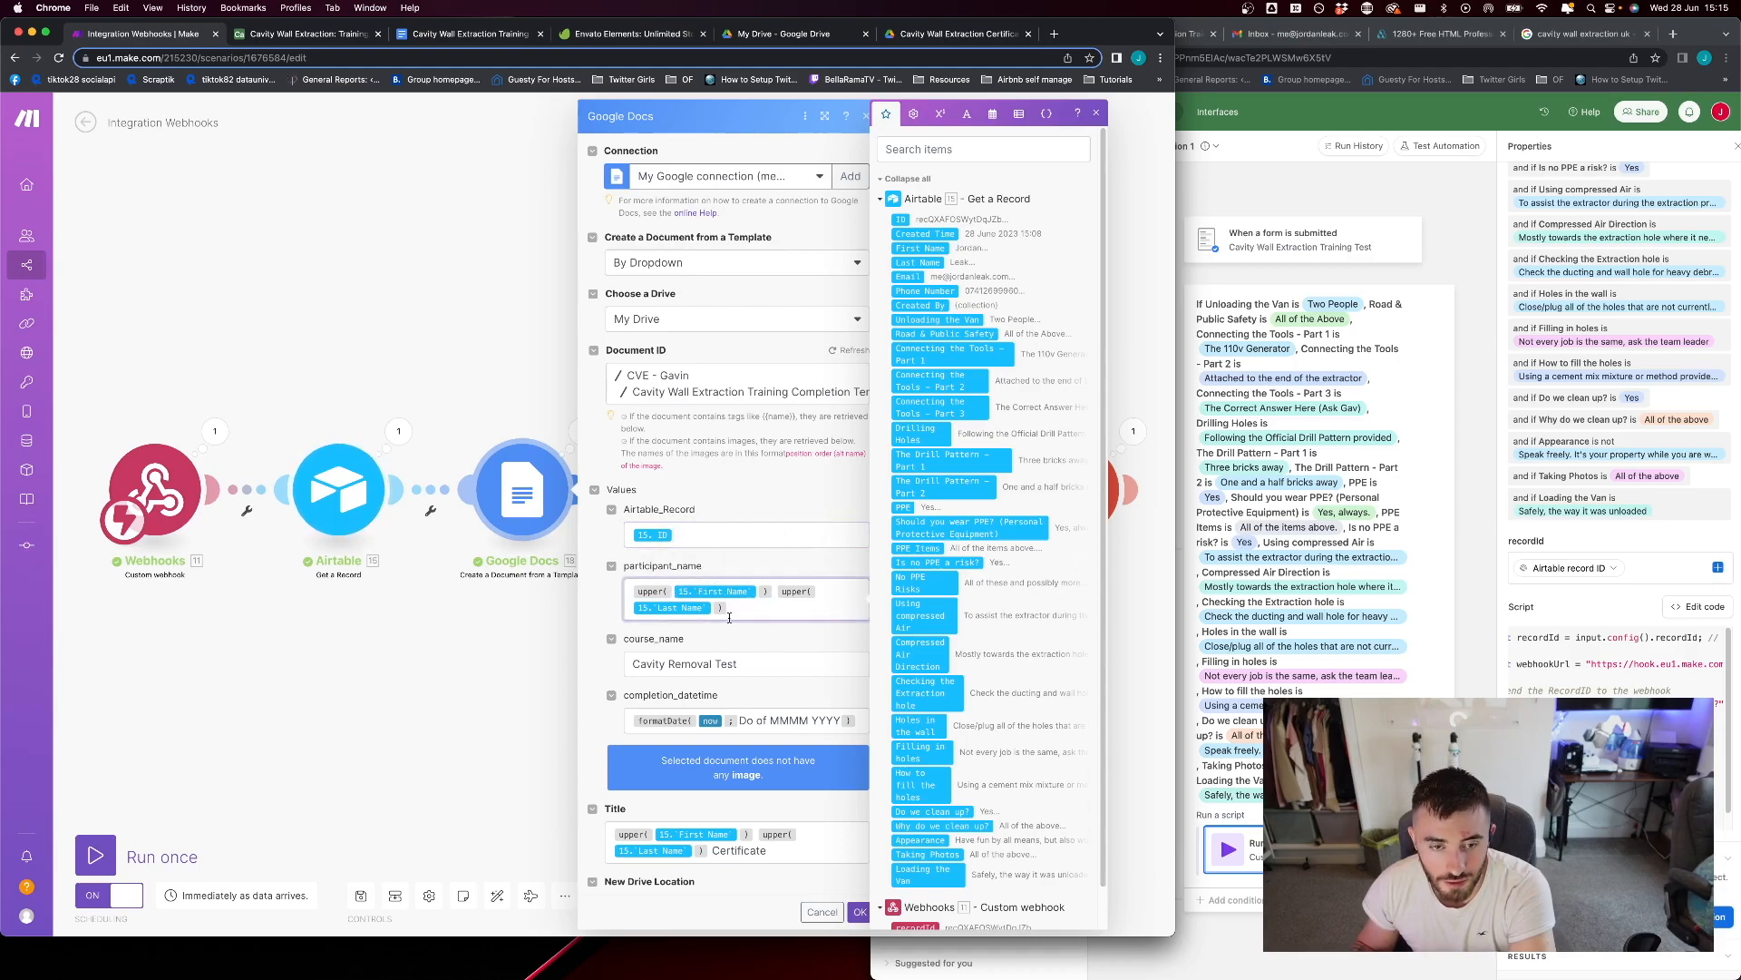
{"action": "left_click", "coordinate": [754, 661]}
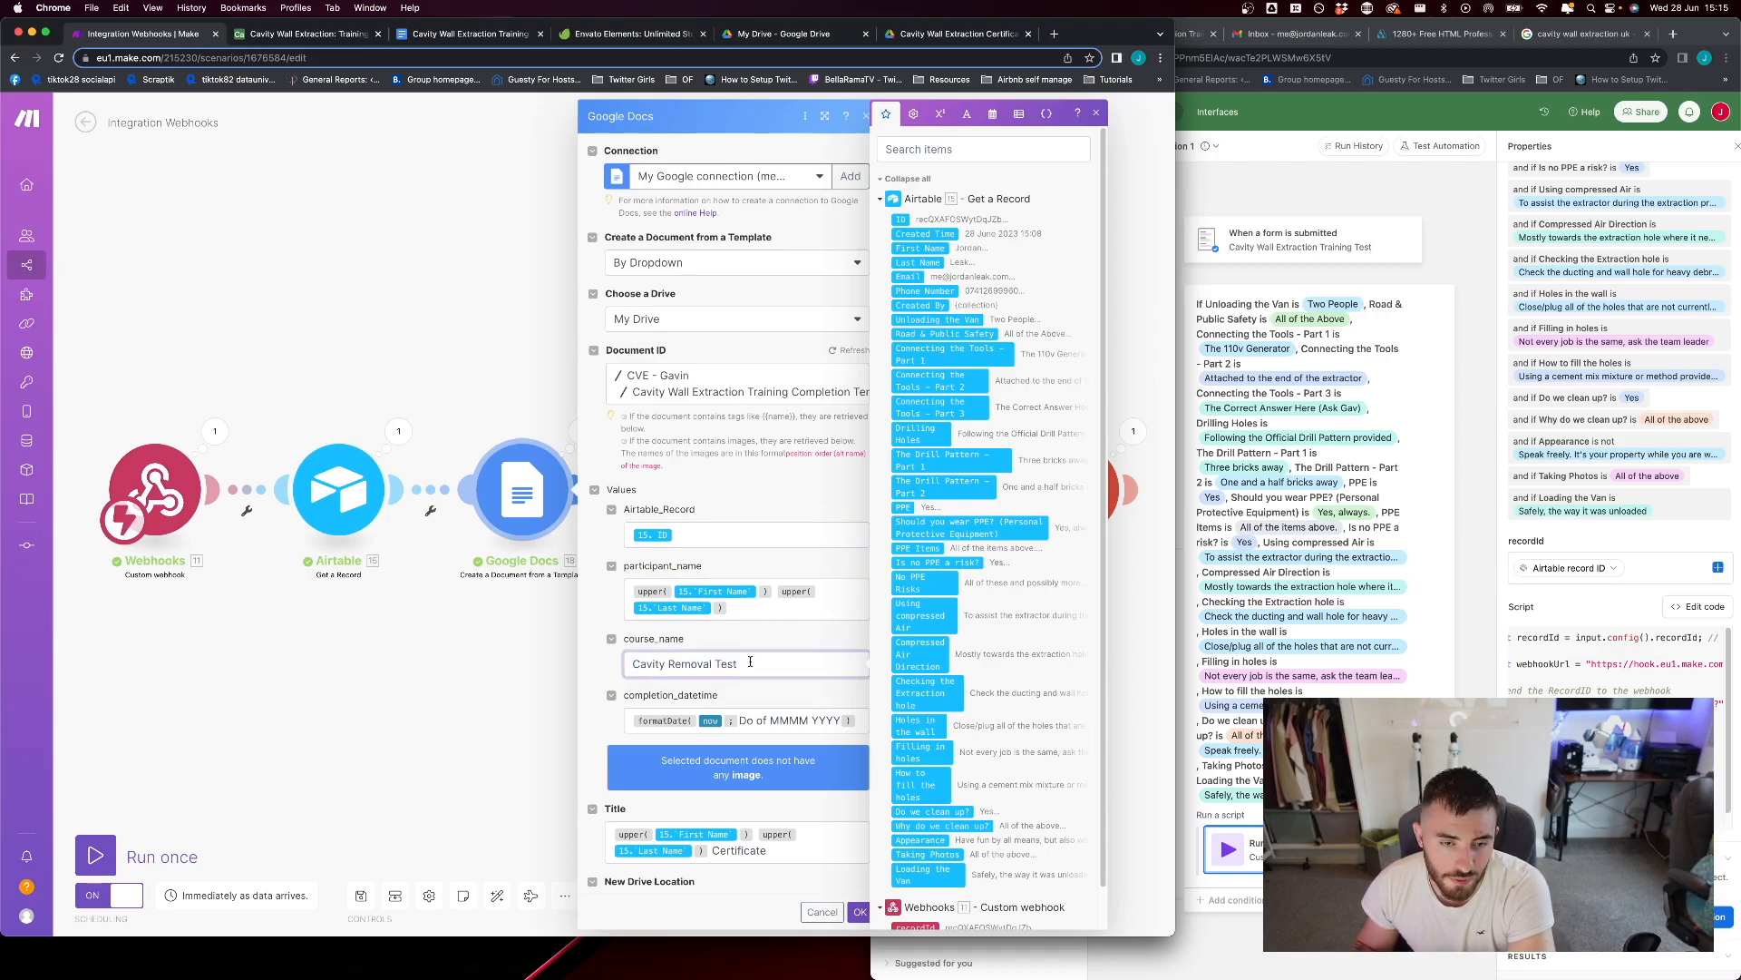
{"action": "left_click", "coordinate": [862, 721]}
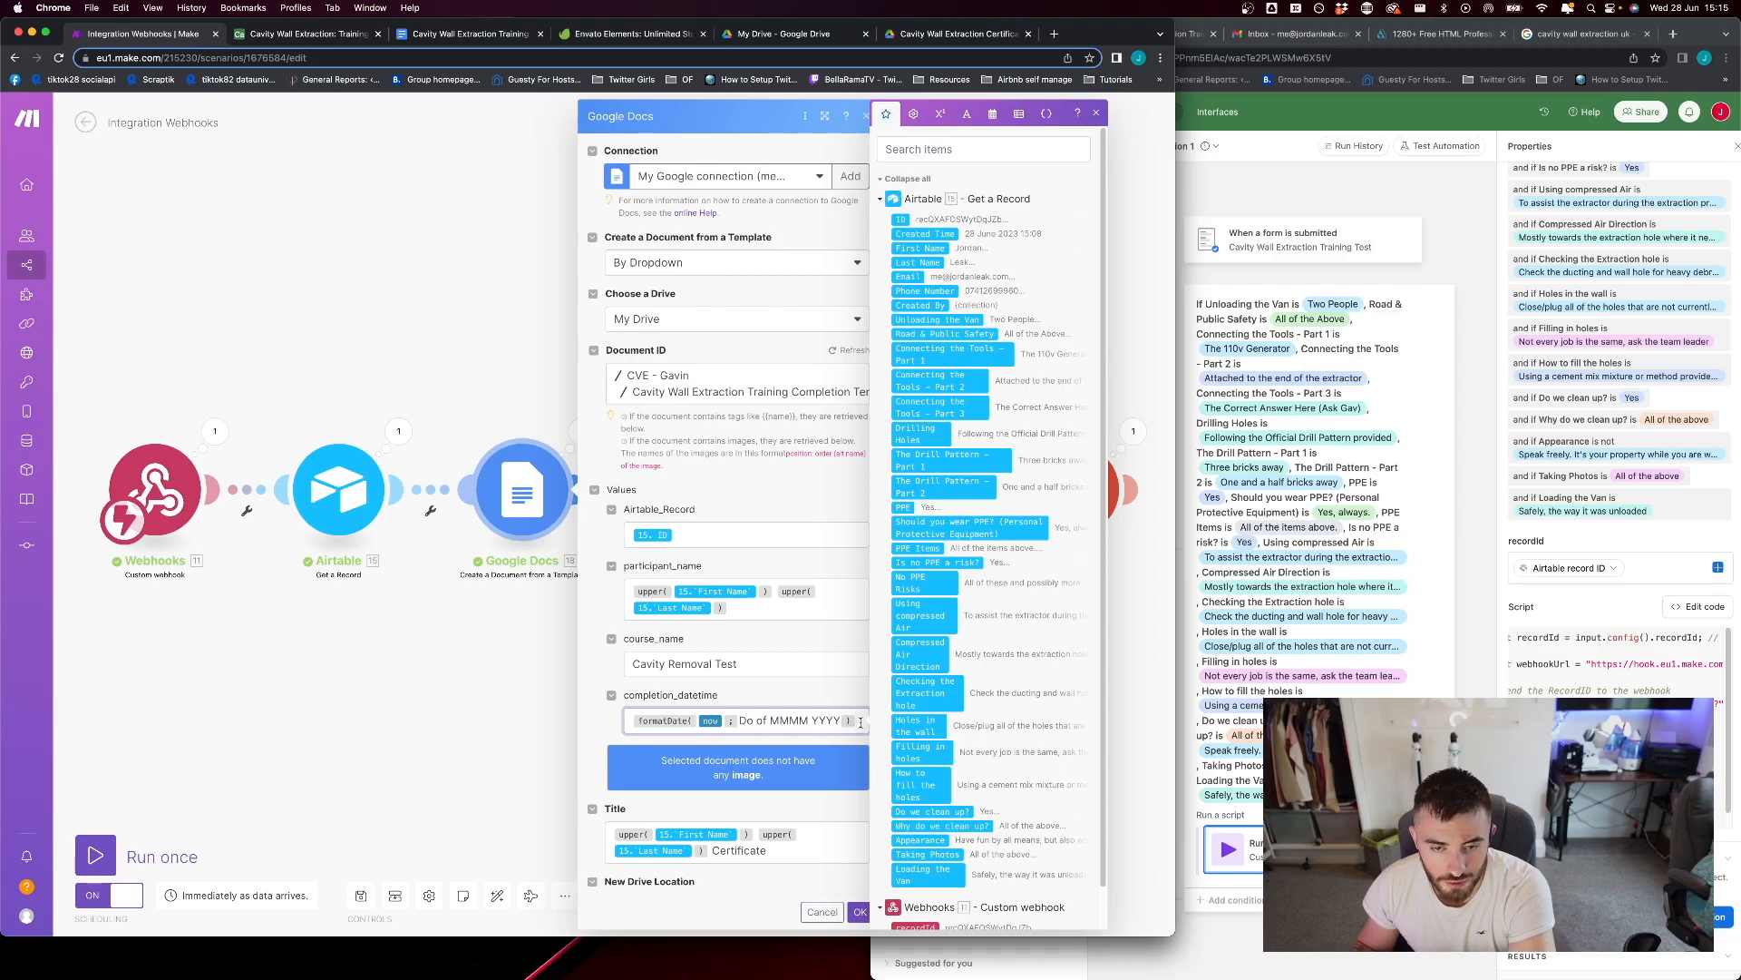
Recheck the course name, review the template module's title and new document location, and accept its settings
{"action": "scroll", "coordinate": [860, 722], "scroll_direction": "down", "scroll_amount": 1}
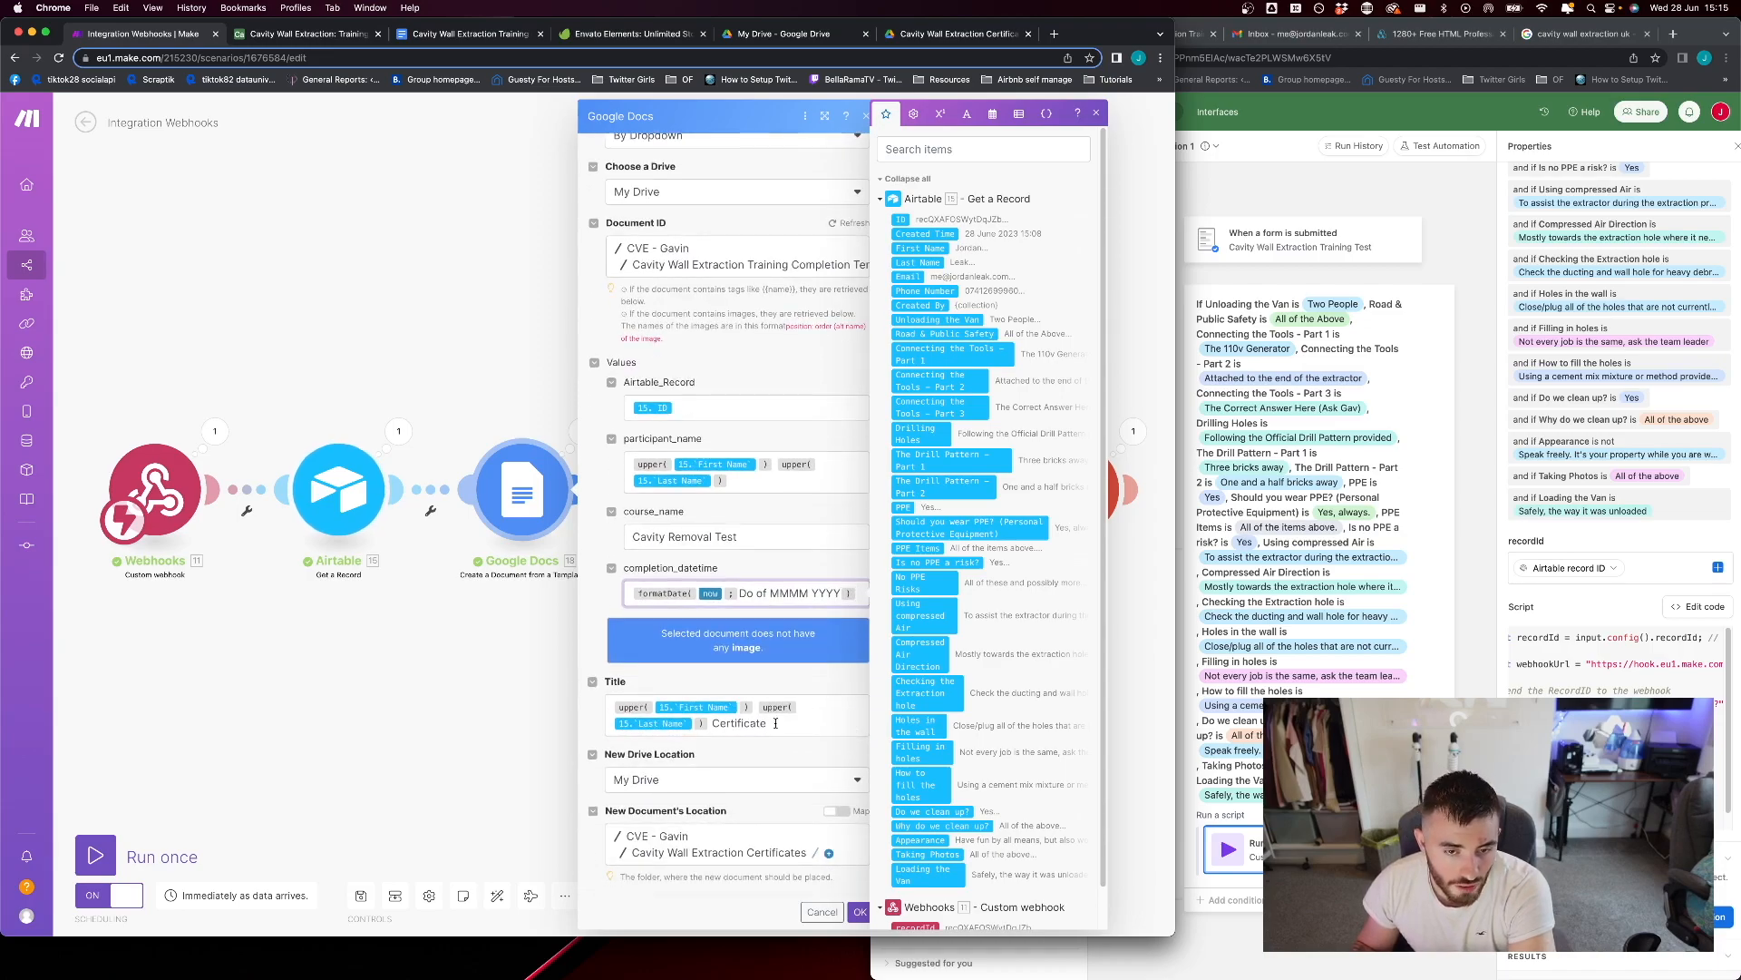
{"action": "left_click_drag", "start_coordinate": [622, 531], "coordinate": [677, 535]}
{"action": "left_click", "coordinate": [717, 530]}
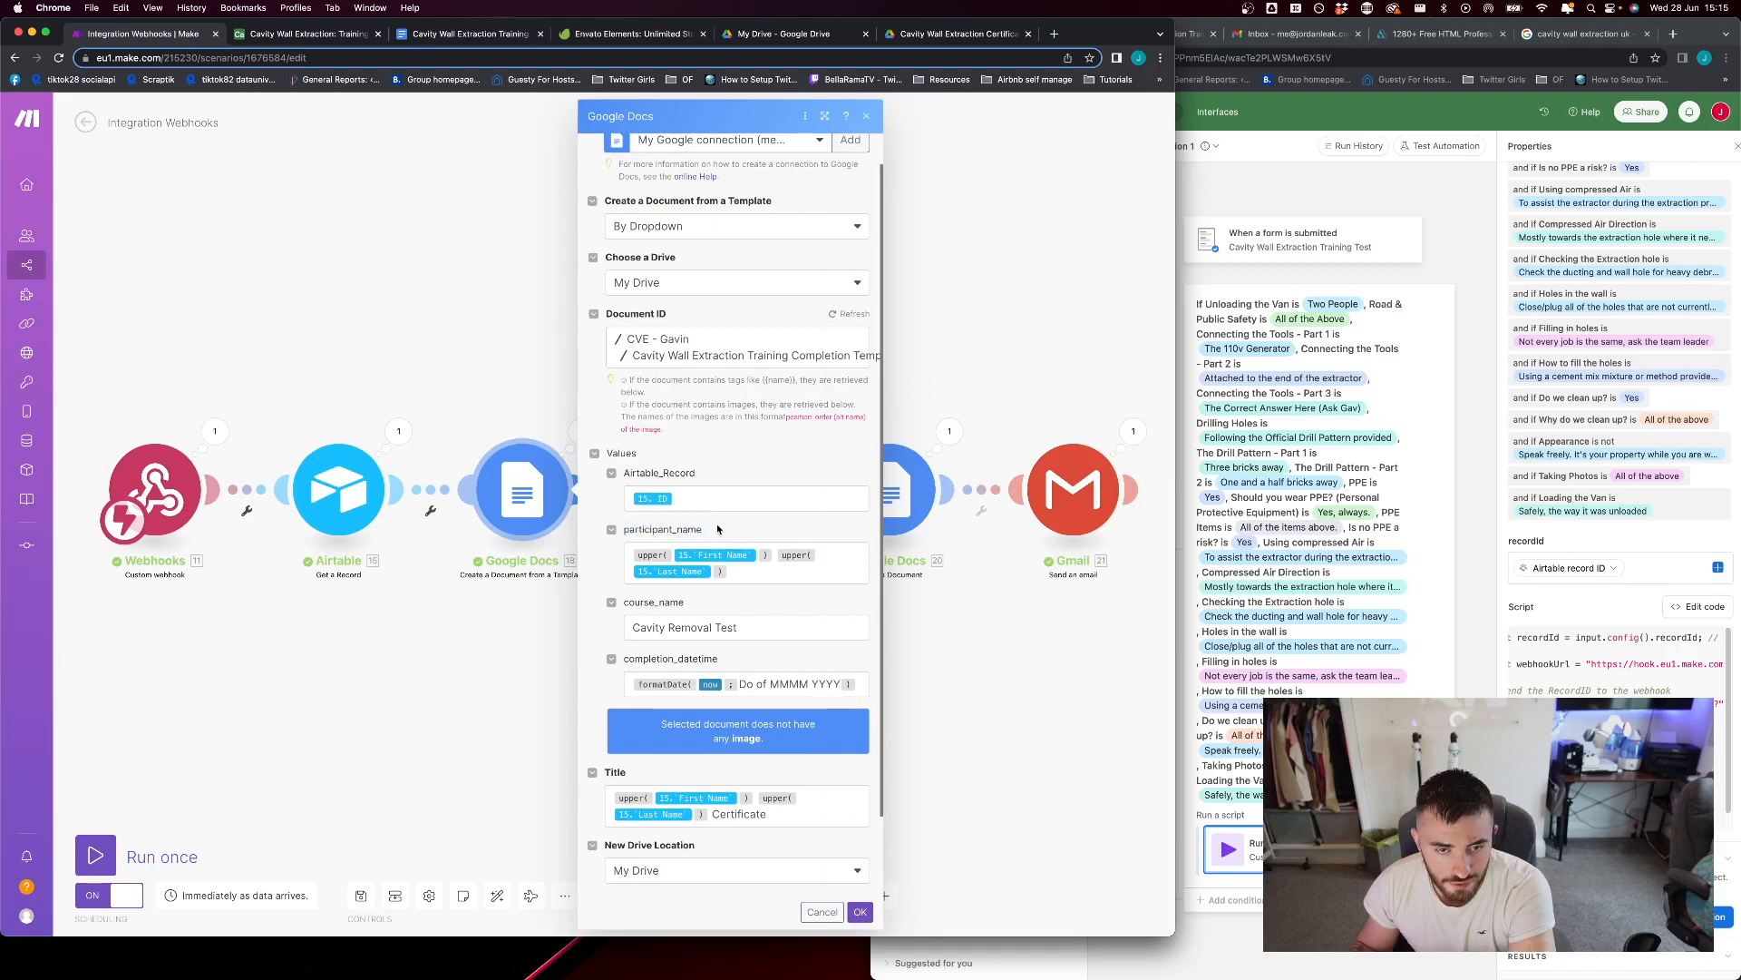
{"action": "left_click", "coordinate": [751, 631]}
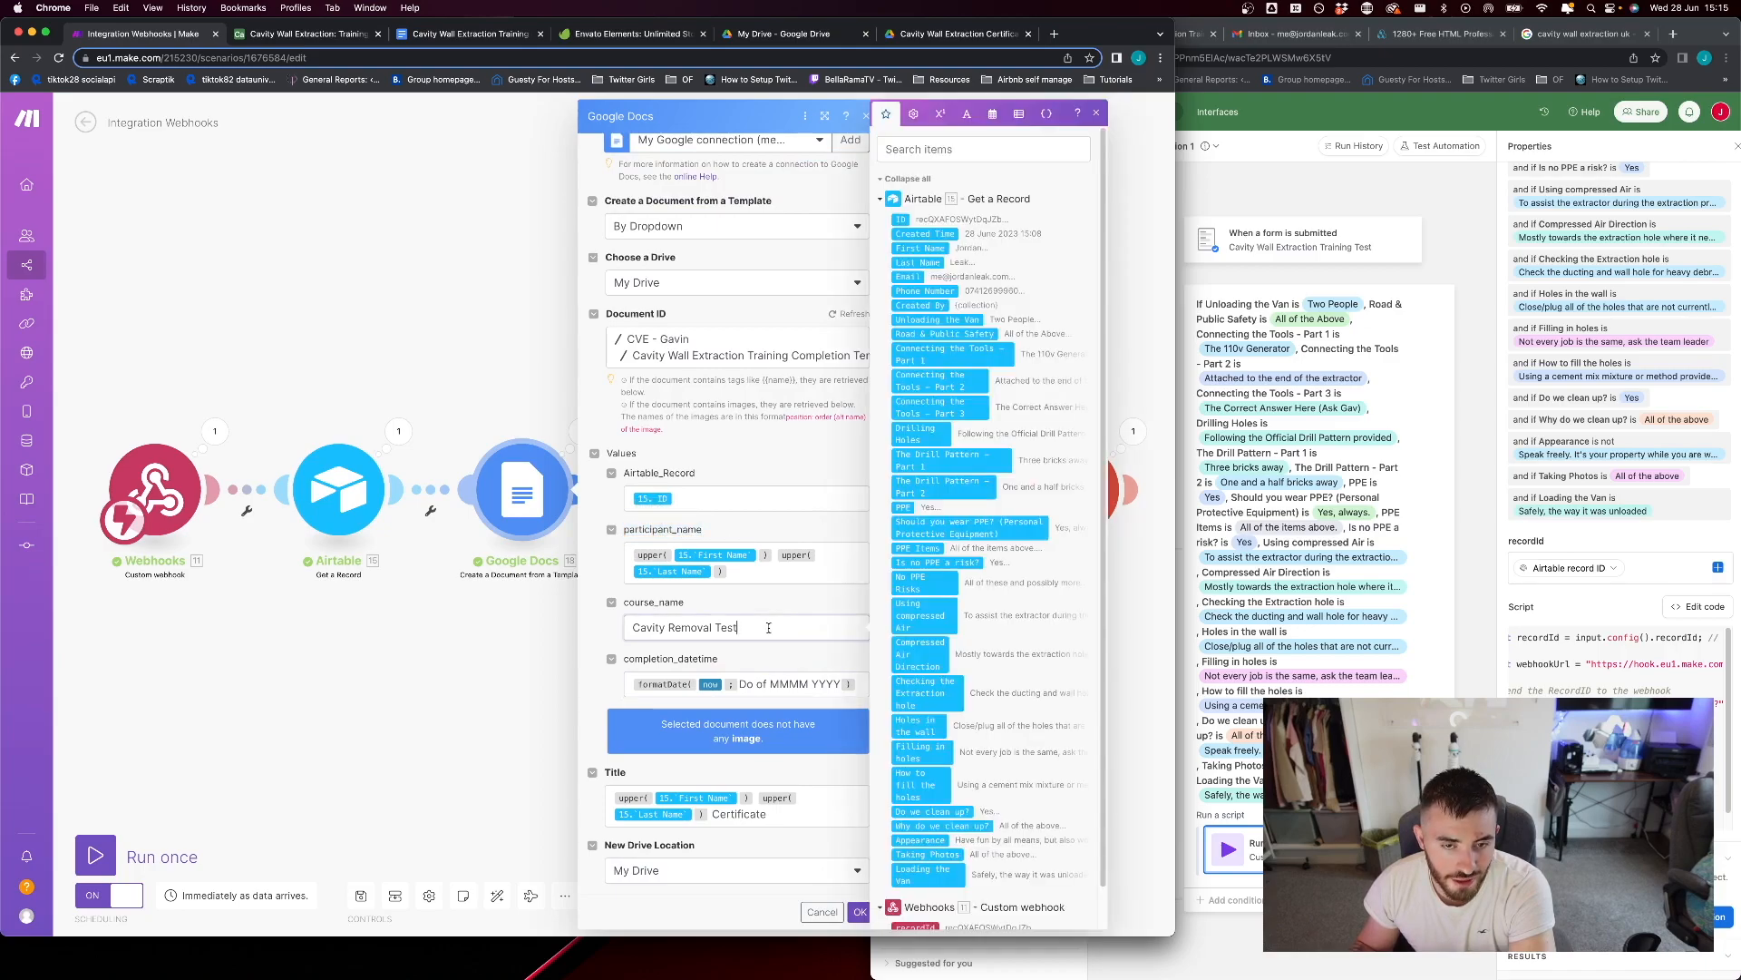
{"action": "scroll", "coordinate": [766, 673], "scroll_direction": "down", "scroll_amount": 2}
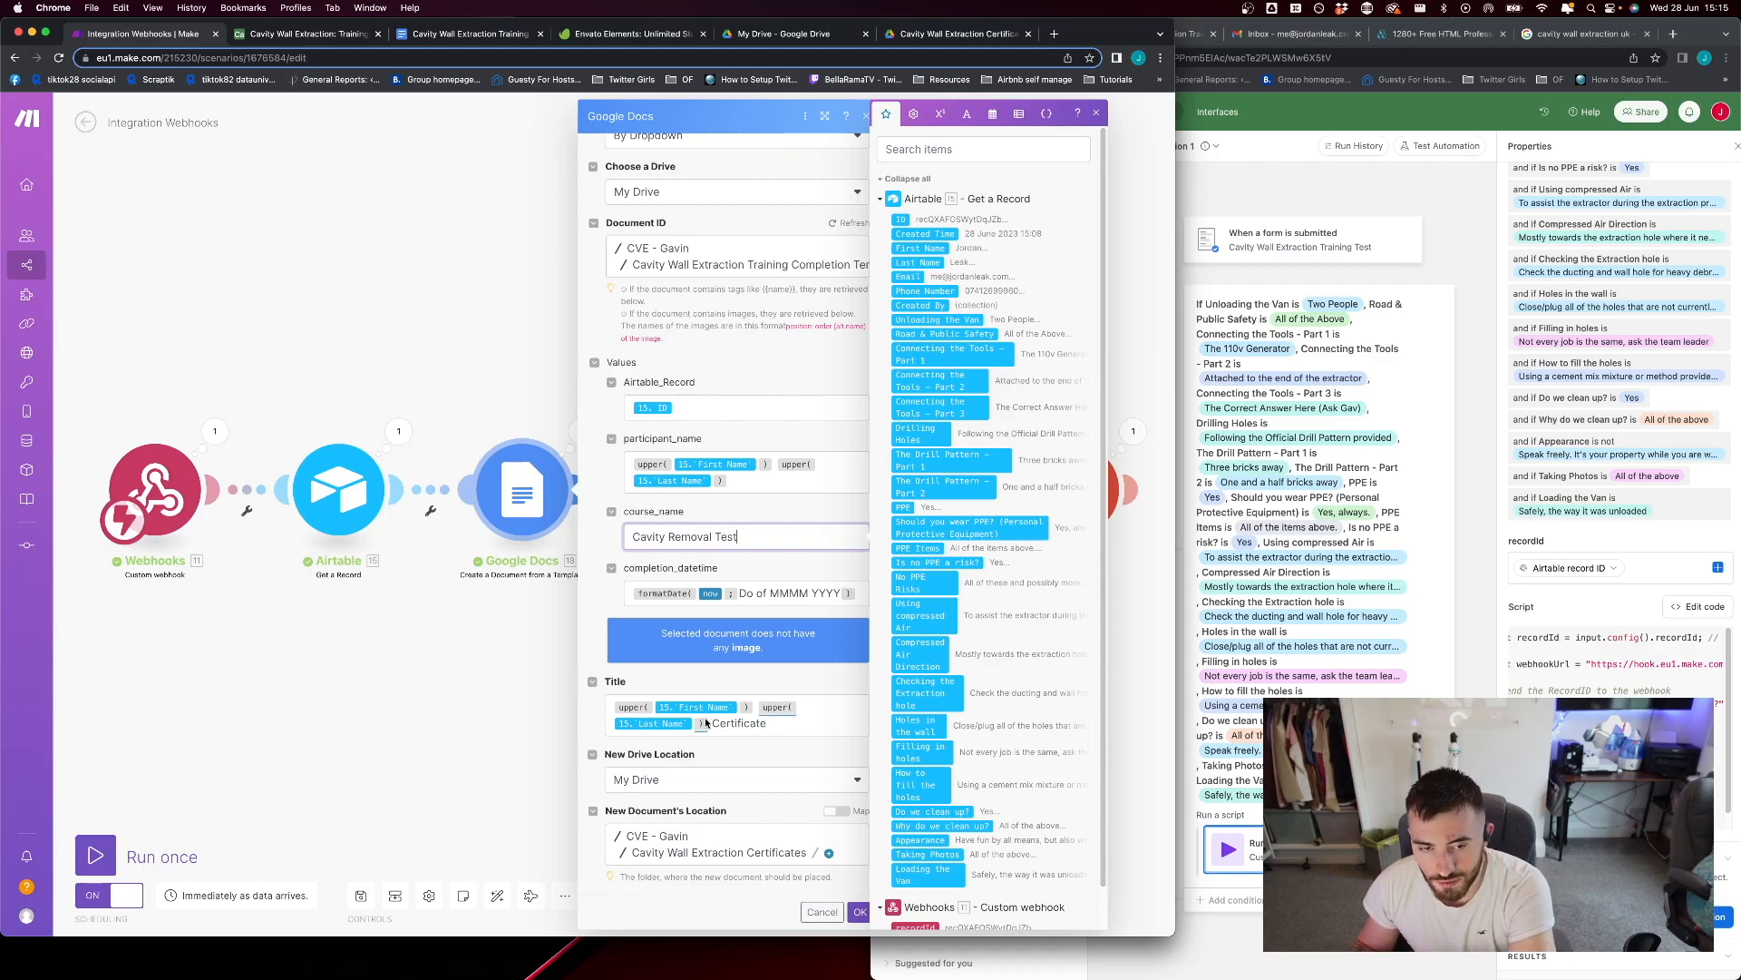
{"action": "left_click", "coordinate": [857, 911]}
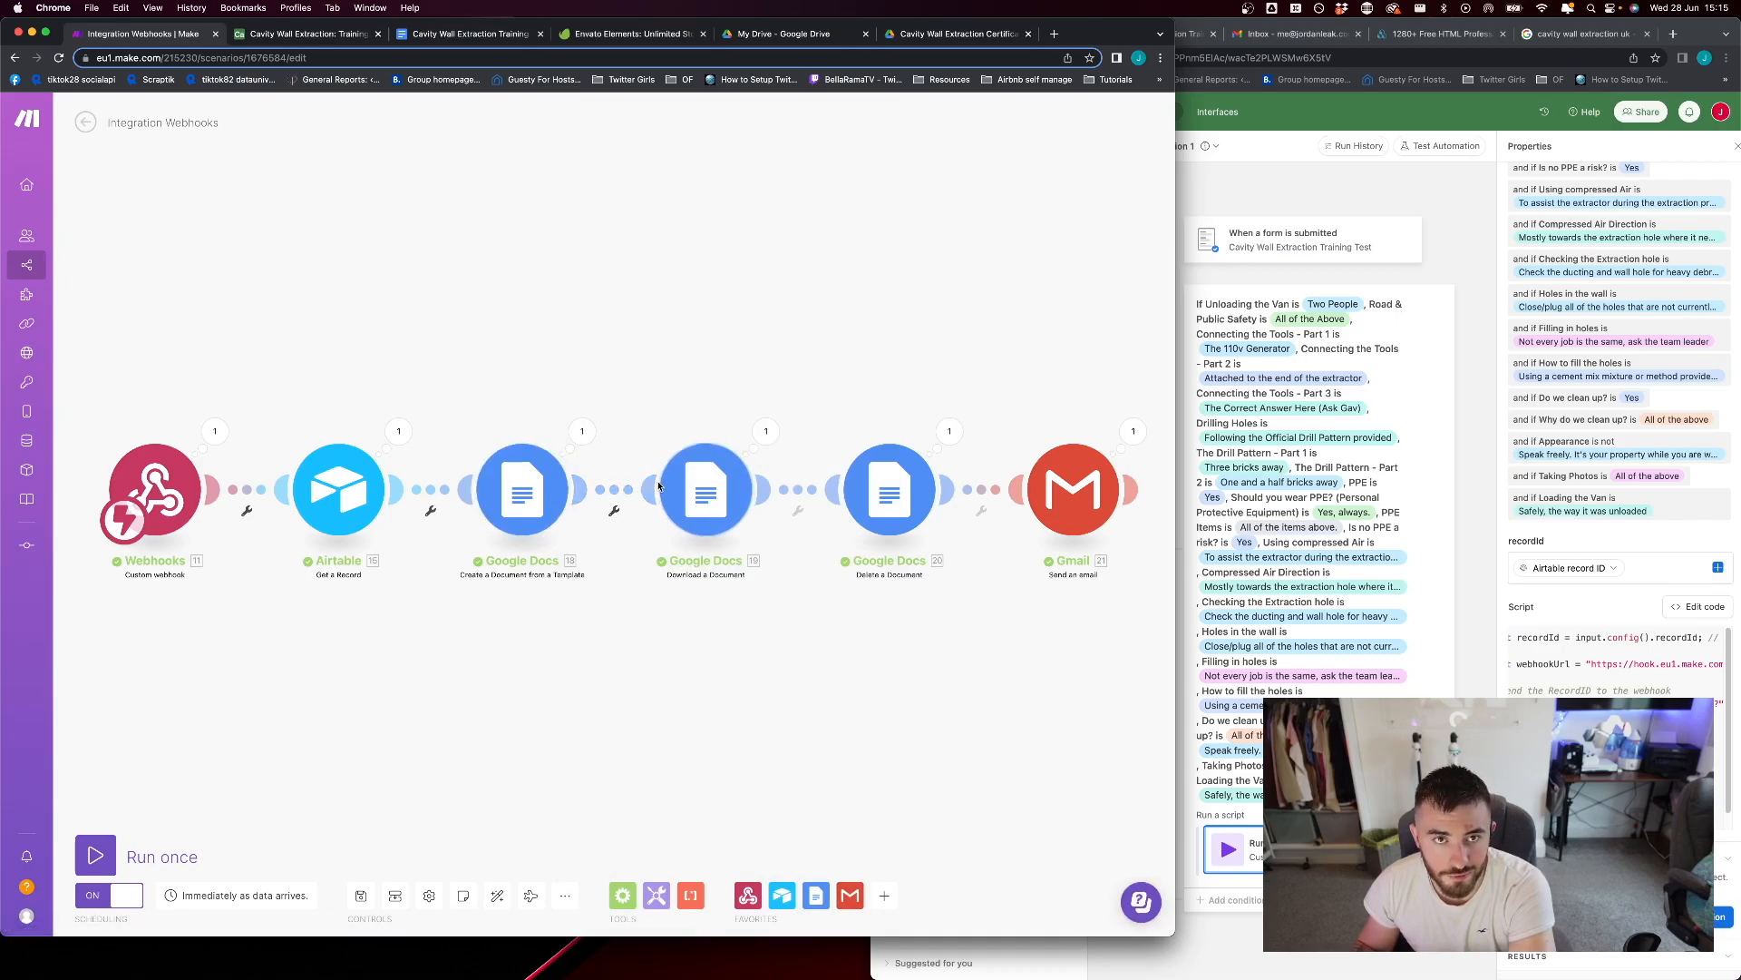
Review the Document ID mappings in the Download a Document and Delete a Document modules plus the download's file type, accepting both modules' settings
{"action": "left_click", "coordinate": [713, 496]}
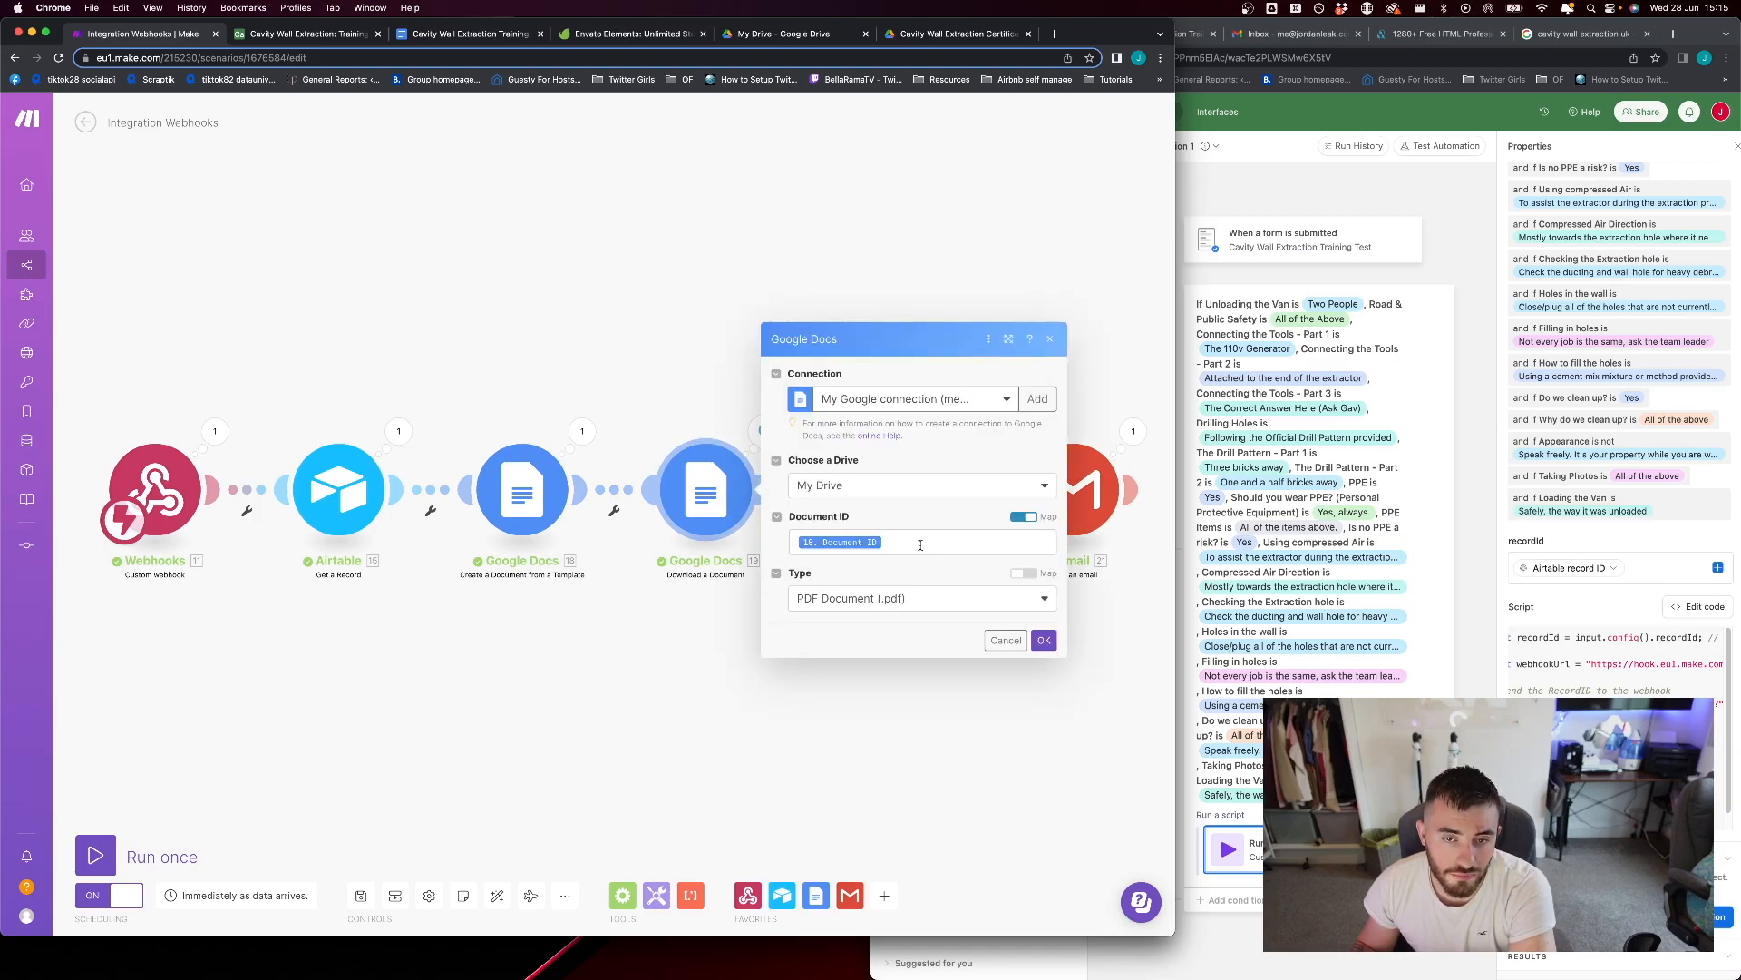
{"action": "left_click", "coordinate": [920, 544]}
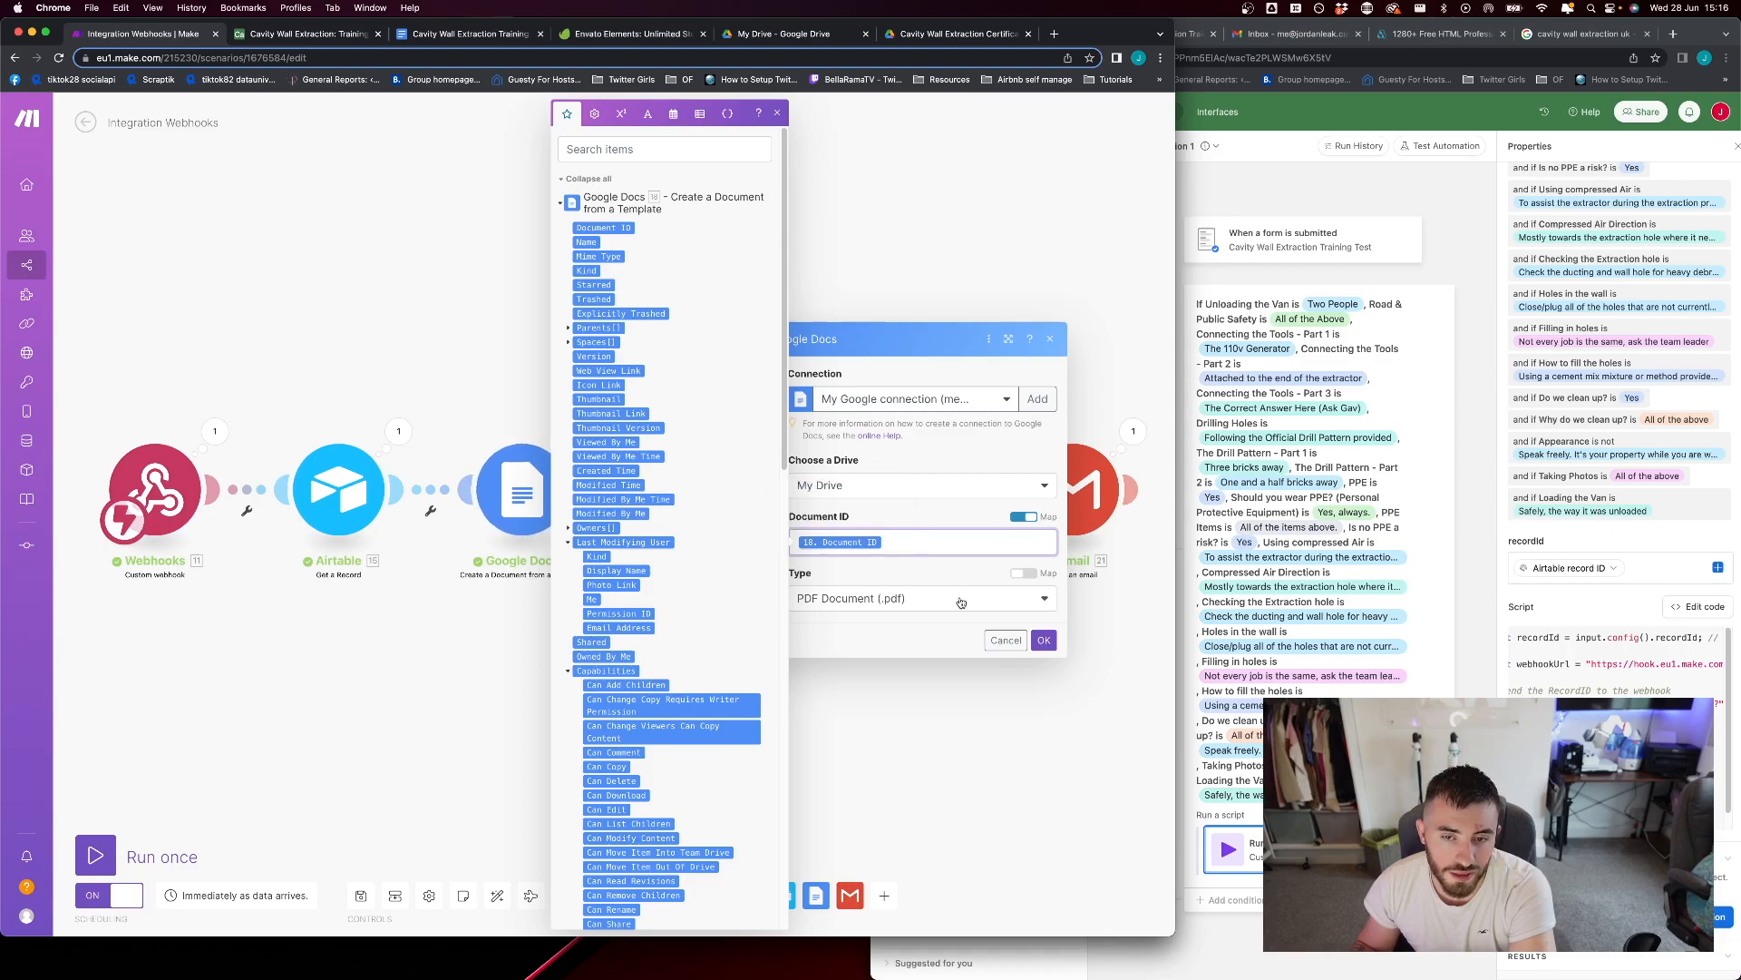
{"action": "left_click", "coordinate": [1042, 639]}
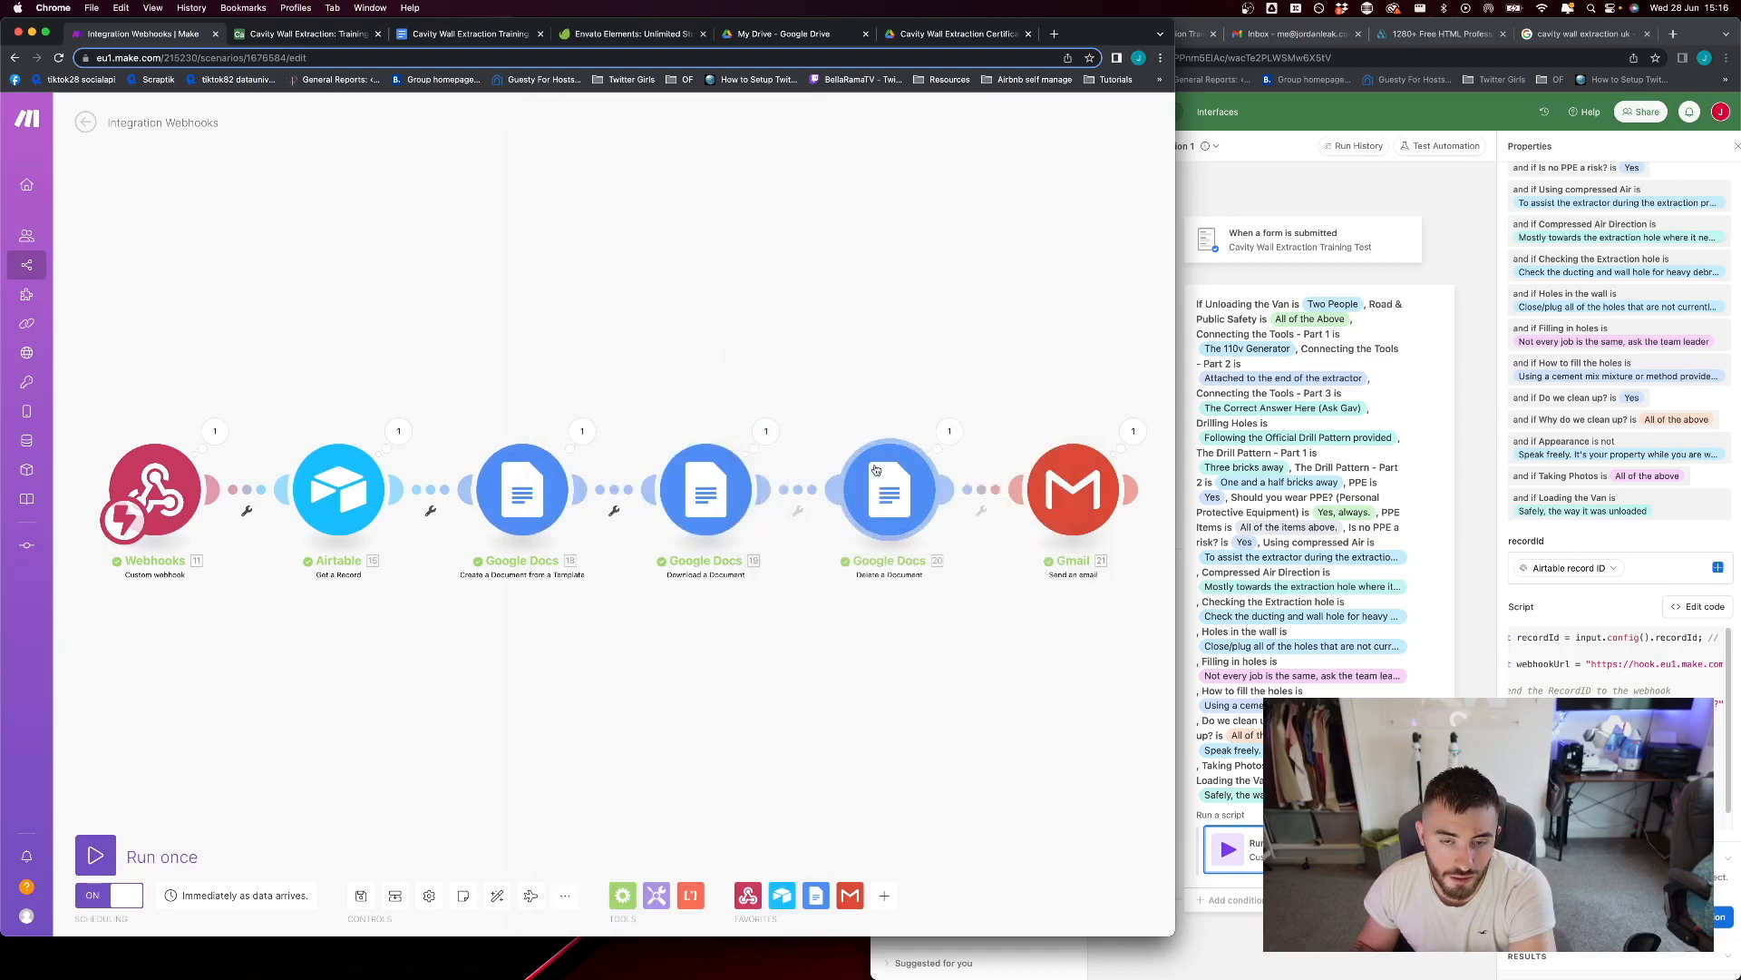
{"action": "left_click", "coordinate": [891, 511]}
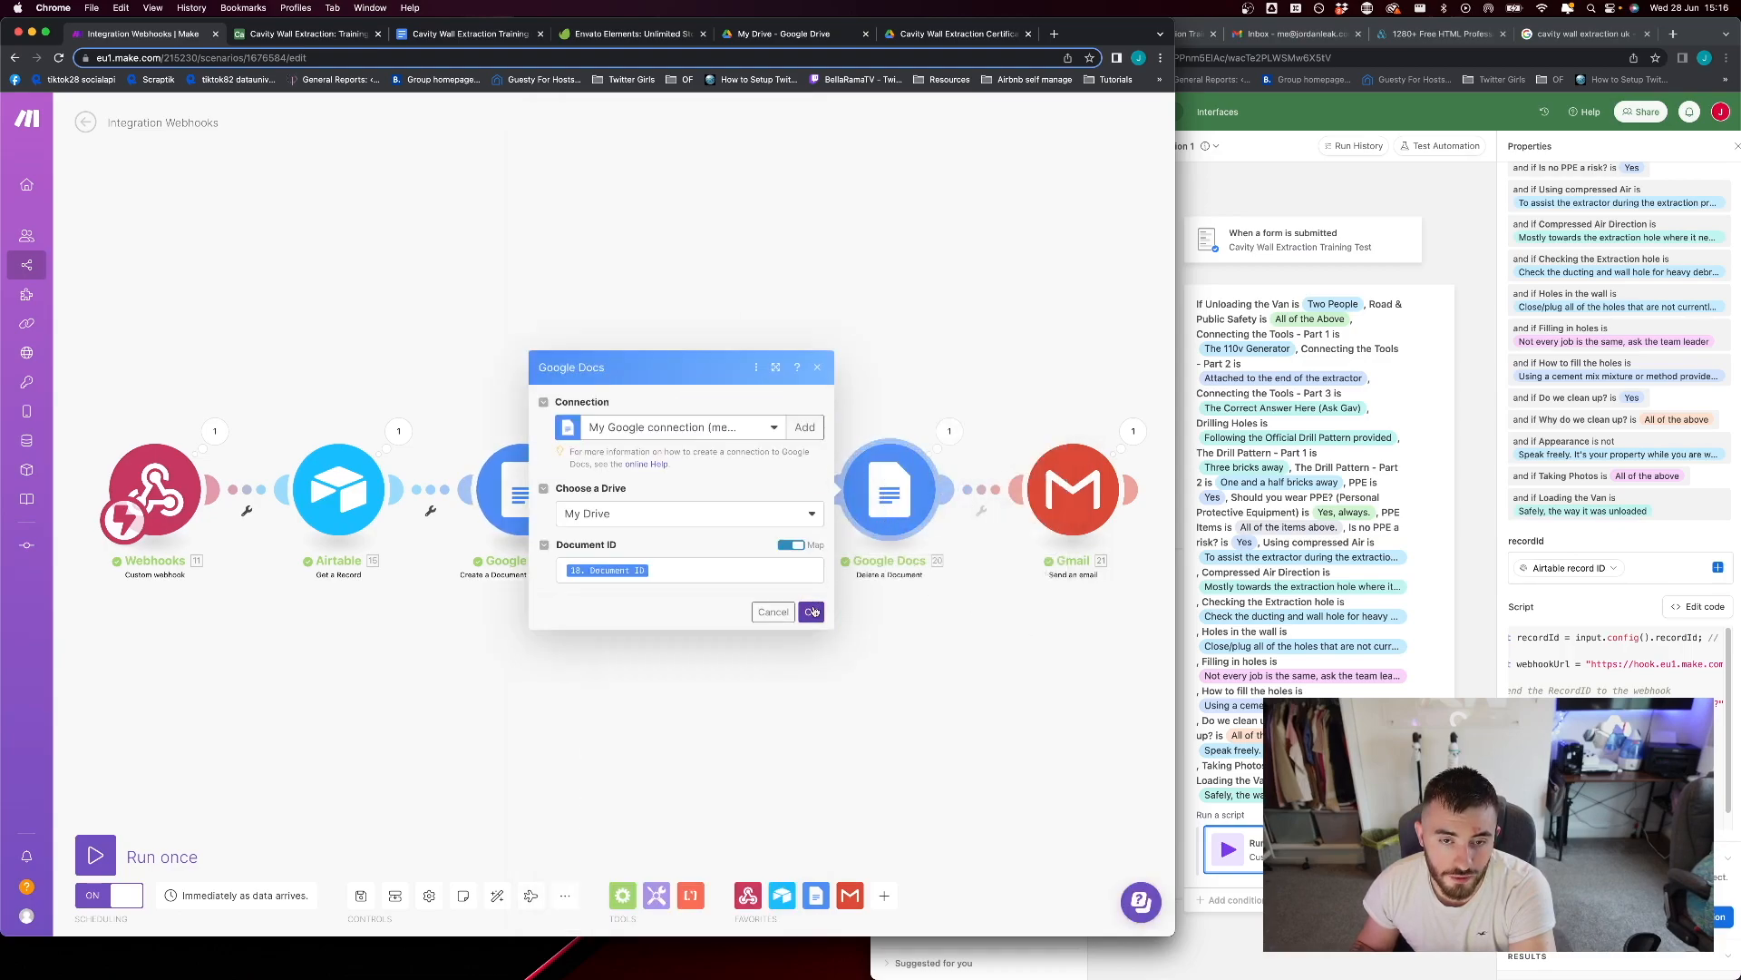
{"action": "left_click", "coordinate": [811, 609]}
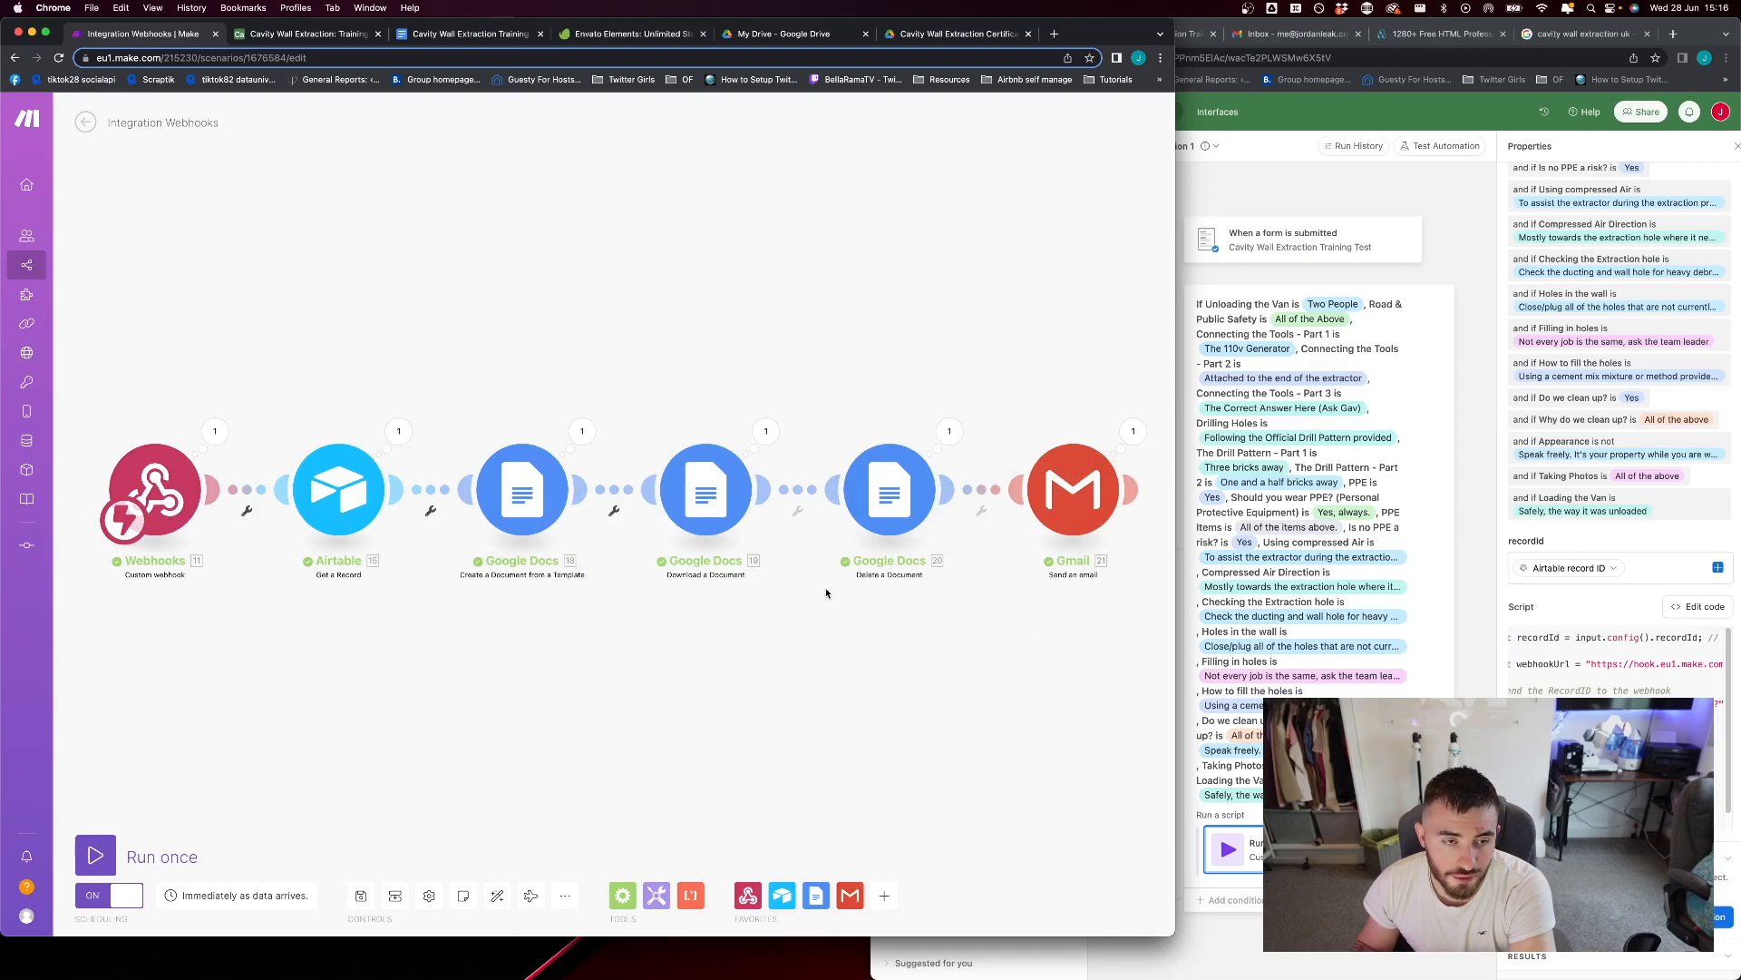
Recheck the settings of the Delete a Document and Download a Document modules, plus the template module's new document location
{"action": "left_click", "coordinate": [883, 503]}
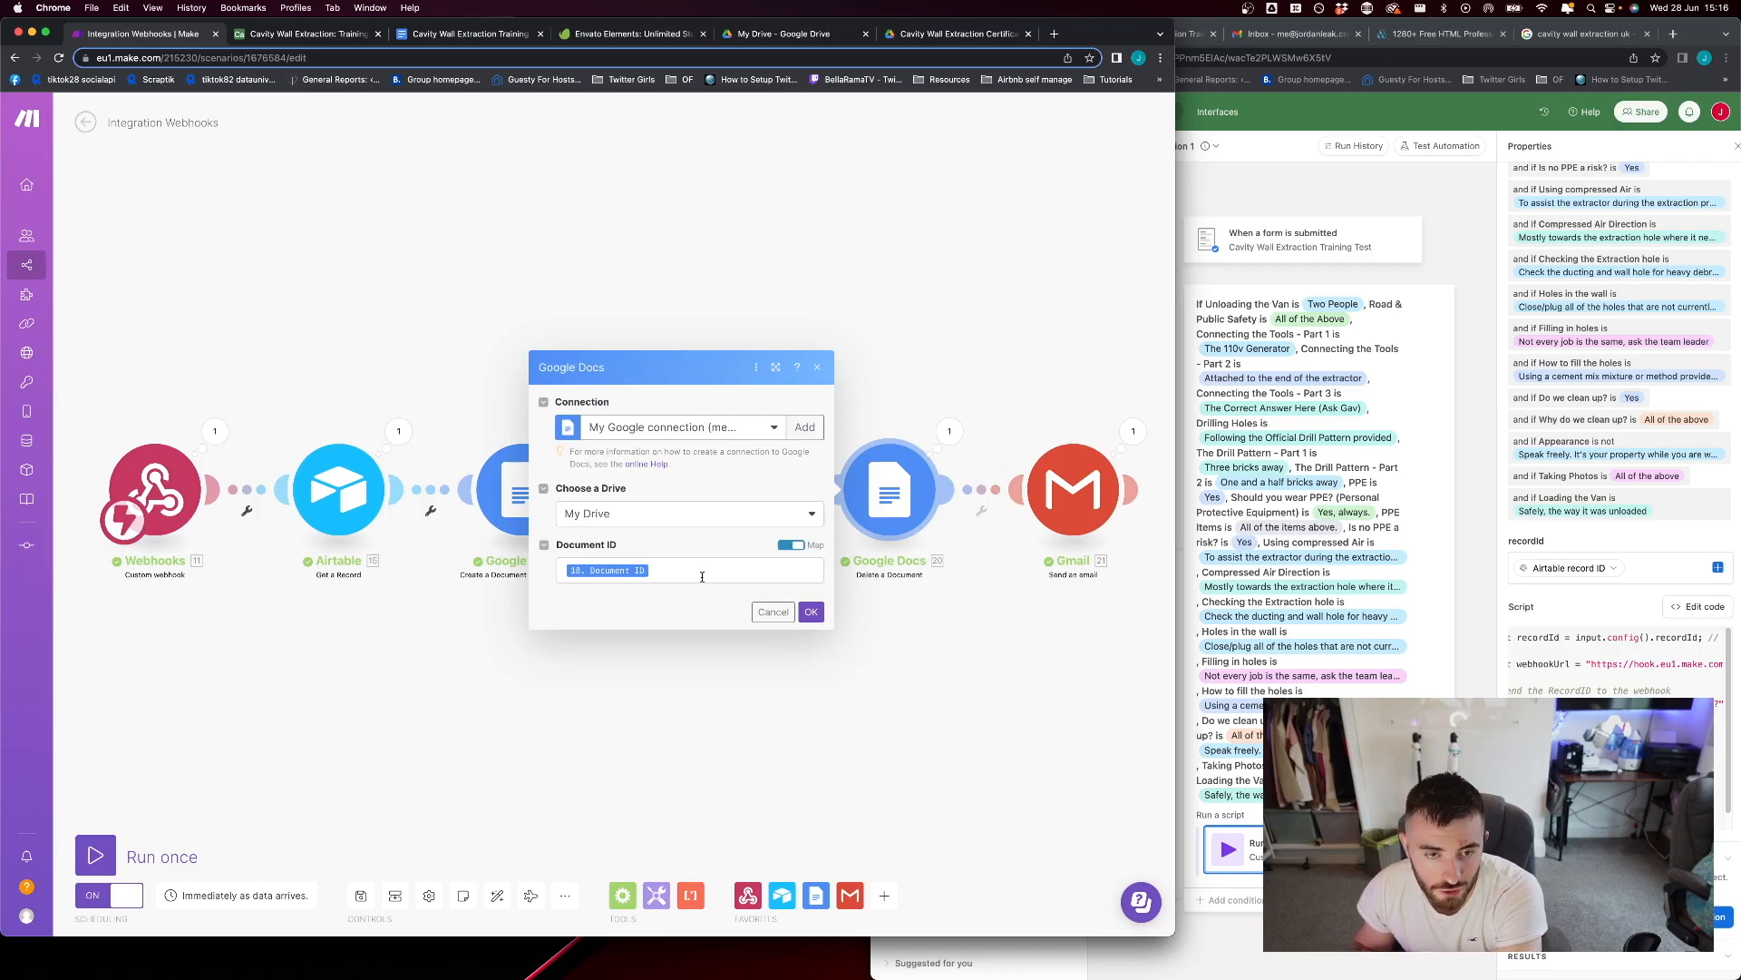
{"action": "left_click", "coordinate": [811, 612]}
{"action": "left_click", "coordinate": [726, 502]}
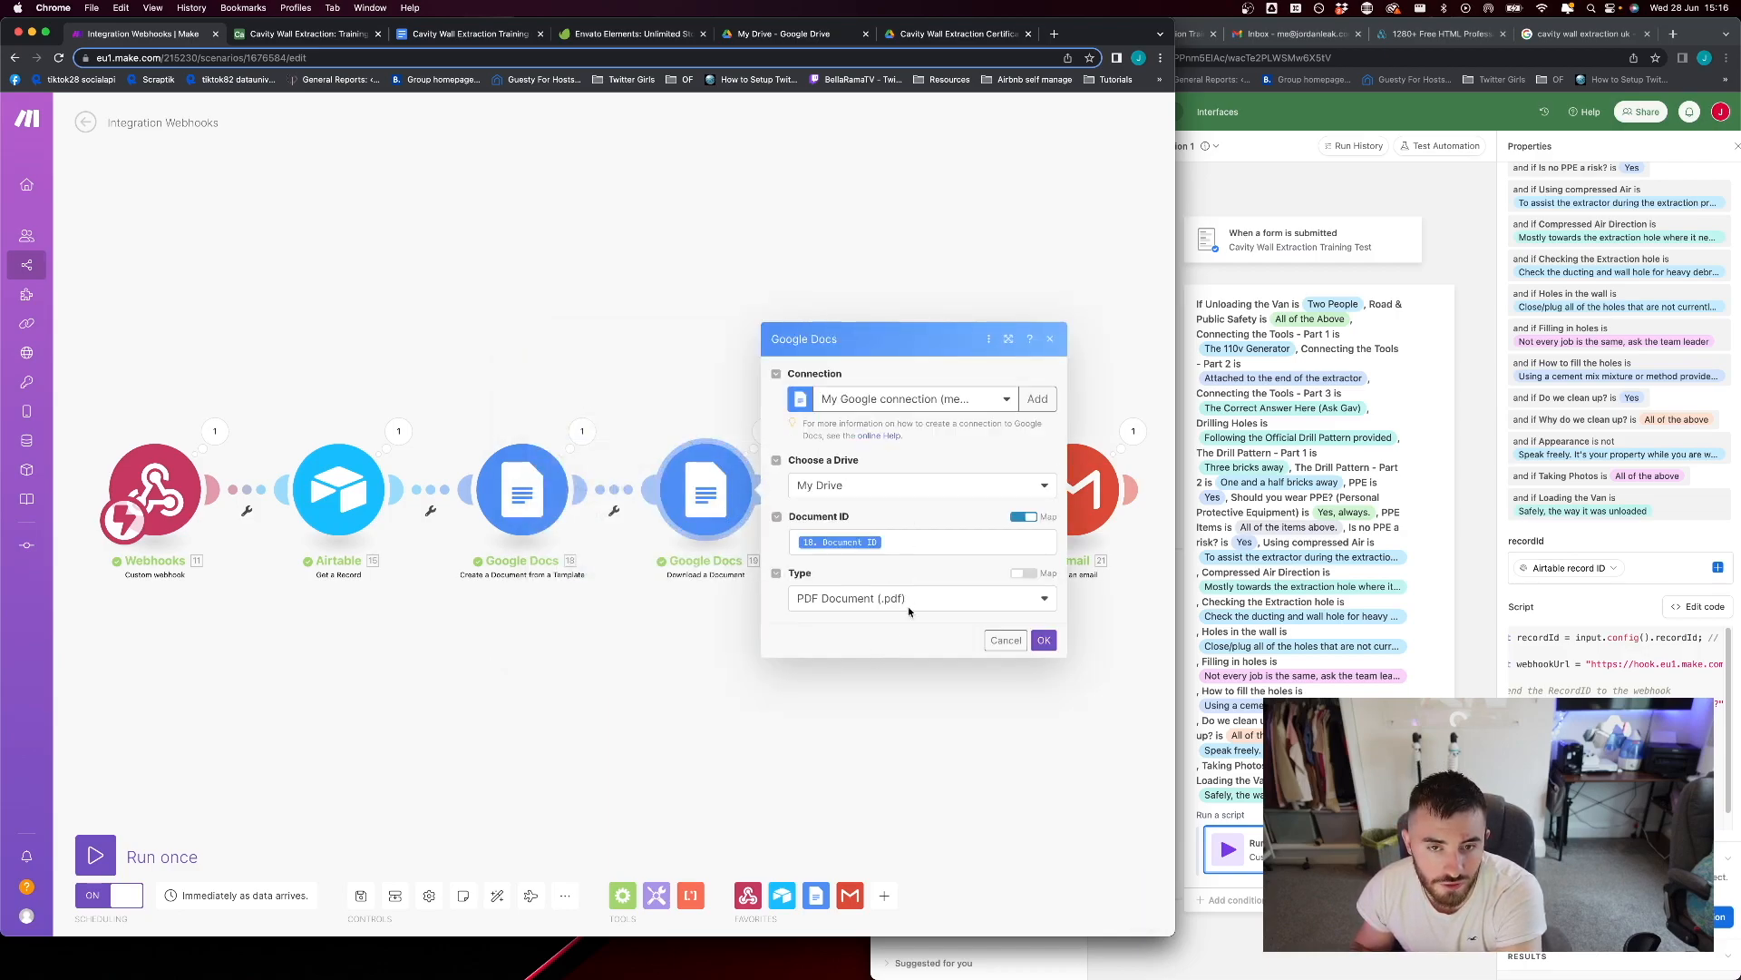
{"action": "left_click", "coordinate": [905, 490]}
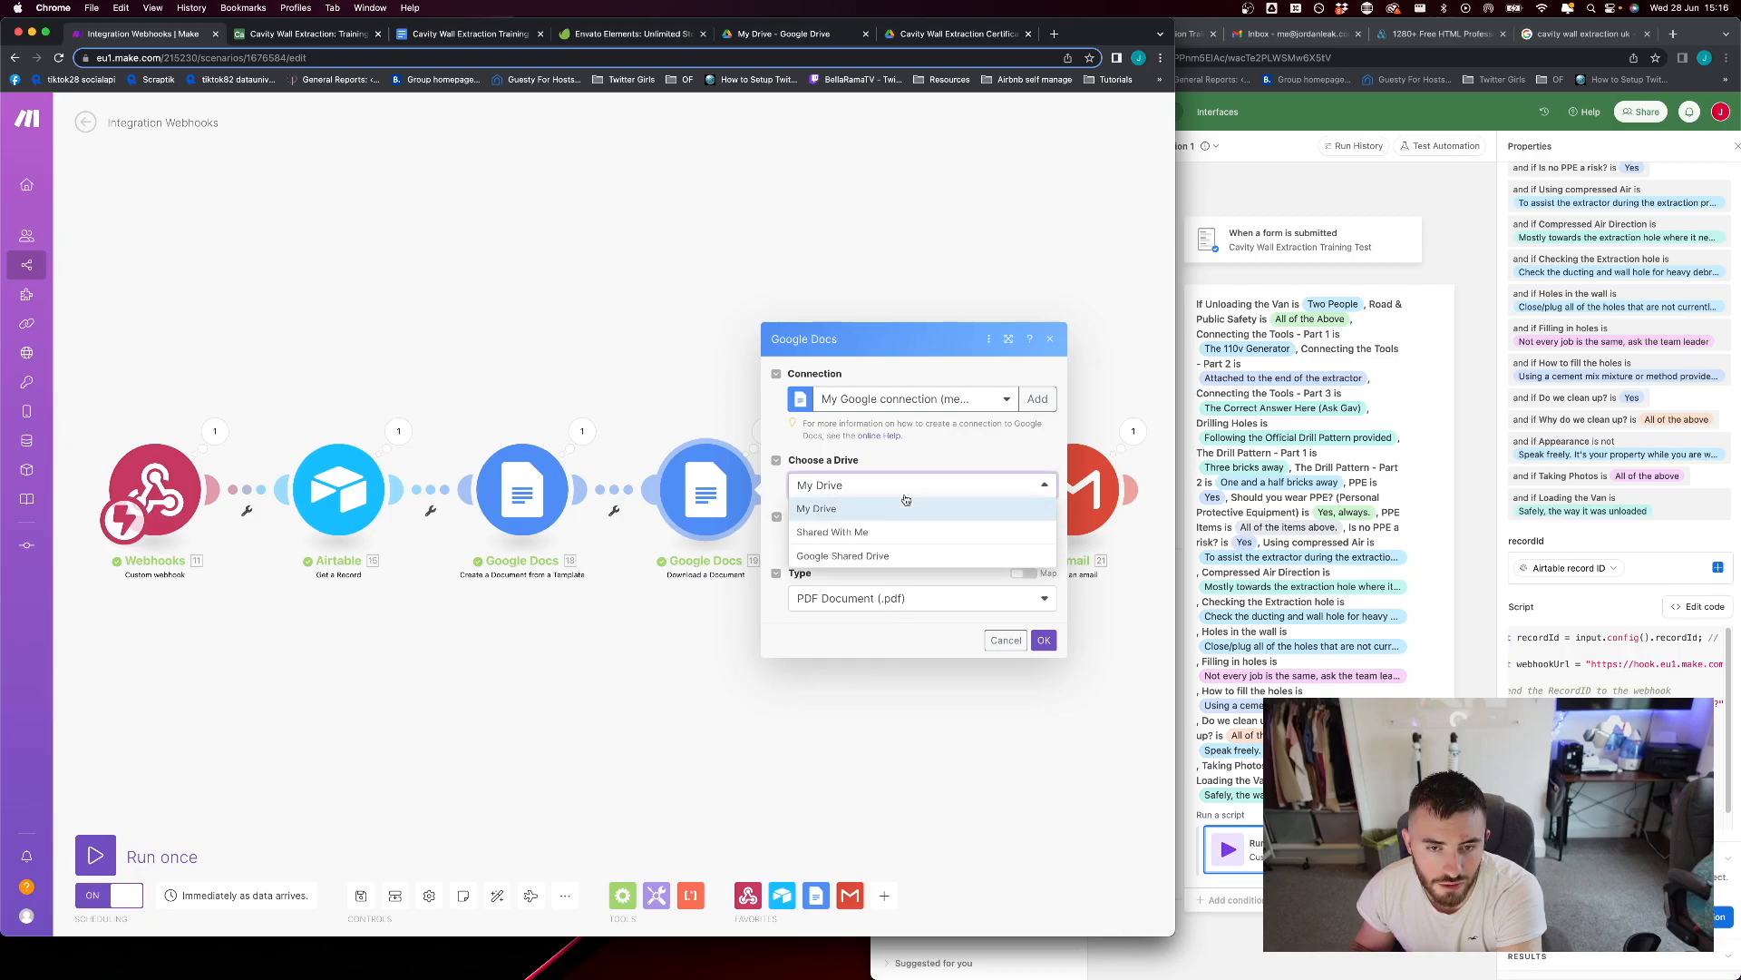
{"action": "left_click", "coordinate": [910, 491]}
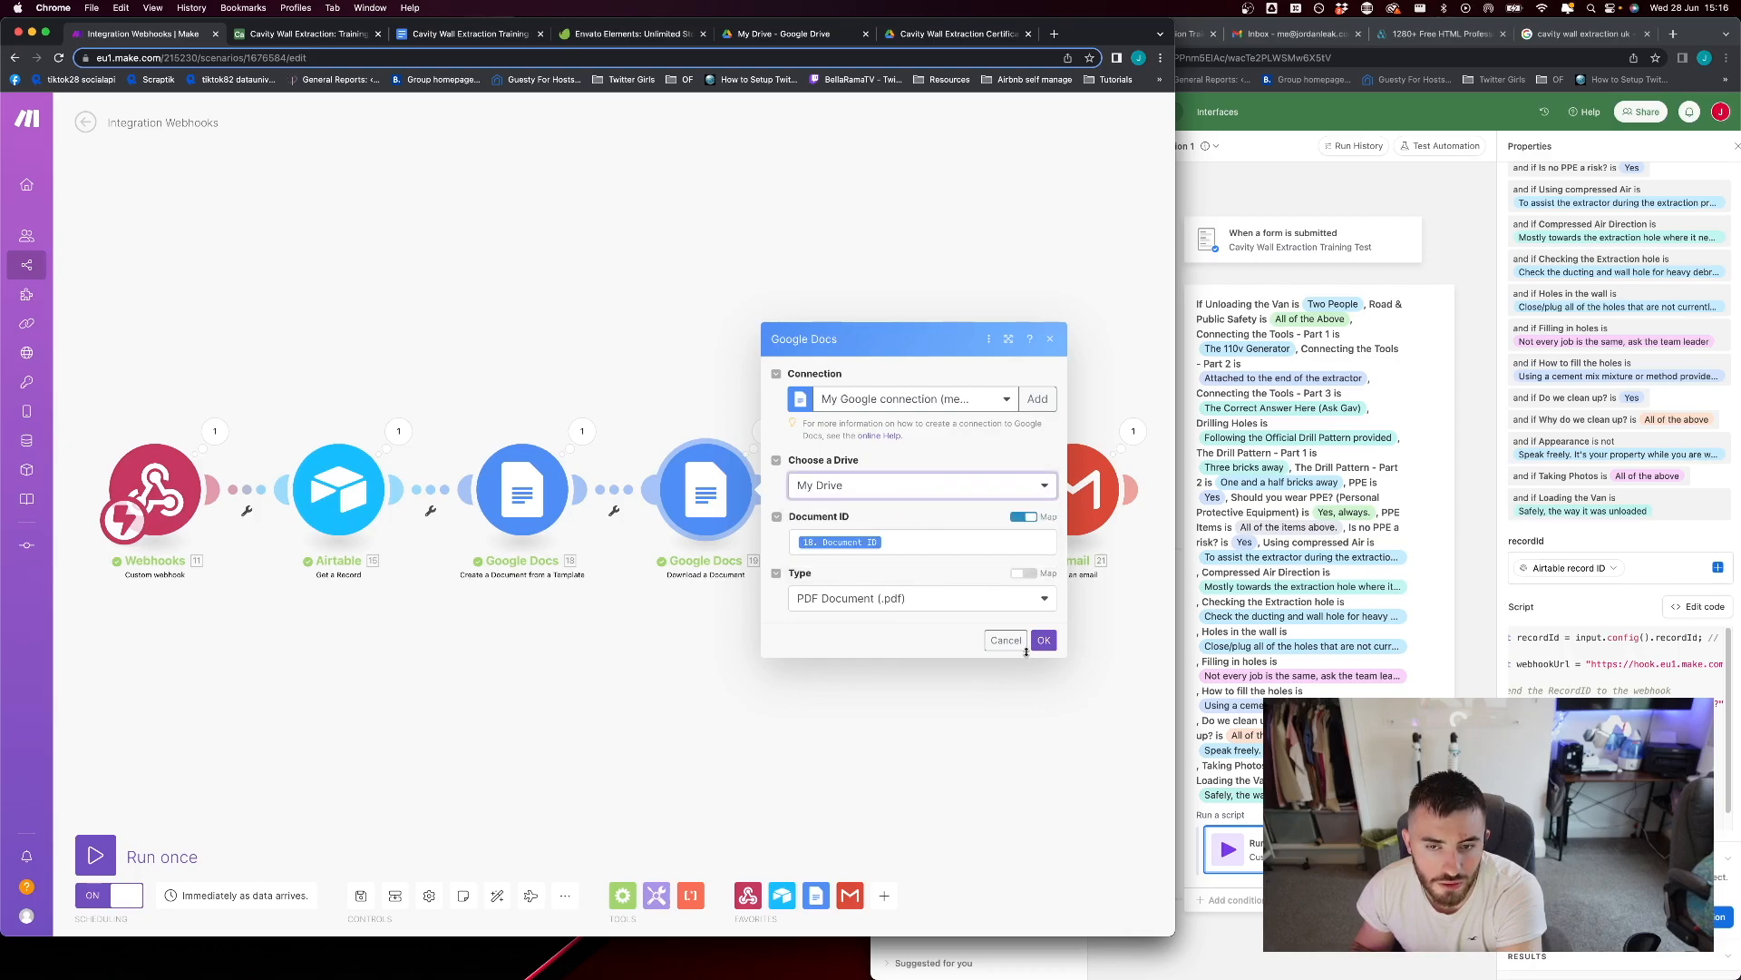
{"action": "left_click", "coordinate": [1044, 641]}
{"action": "left_click", "coordinate": [501, 510]}
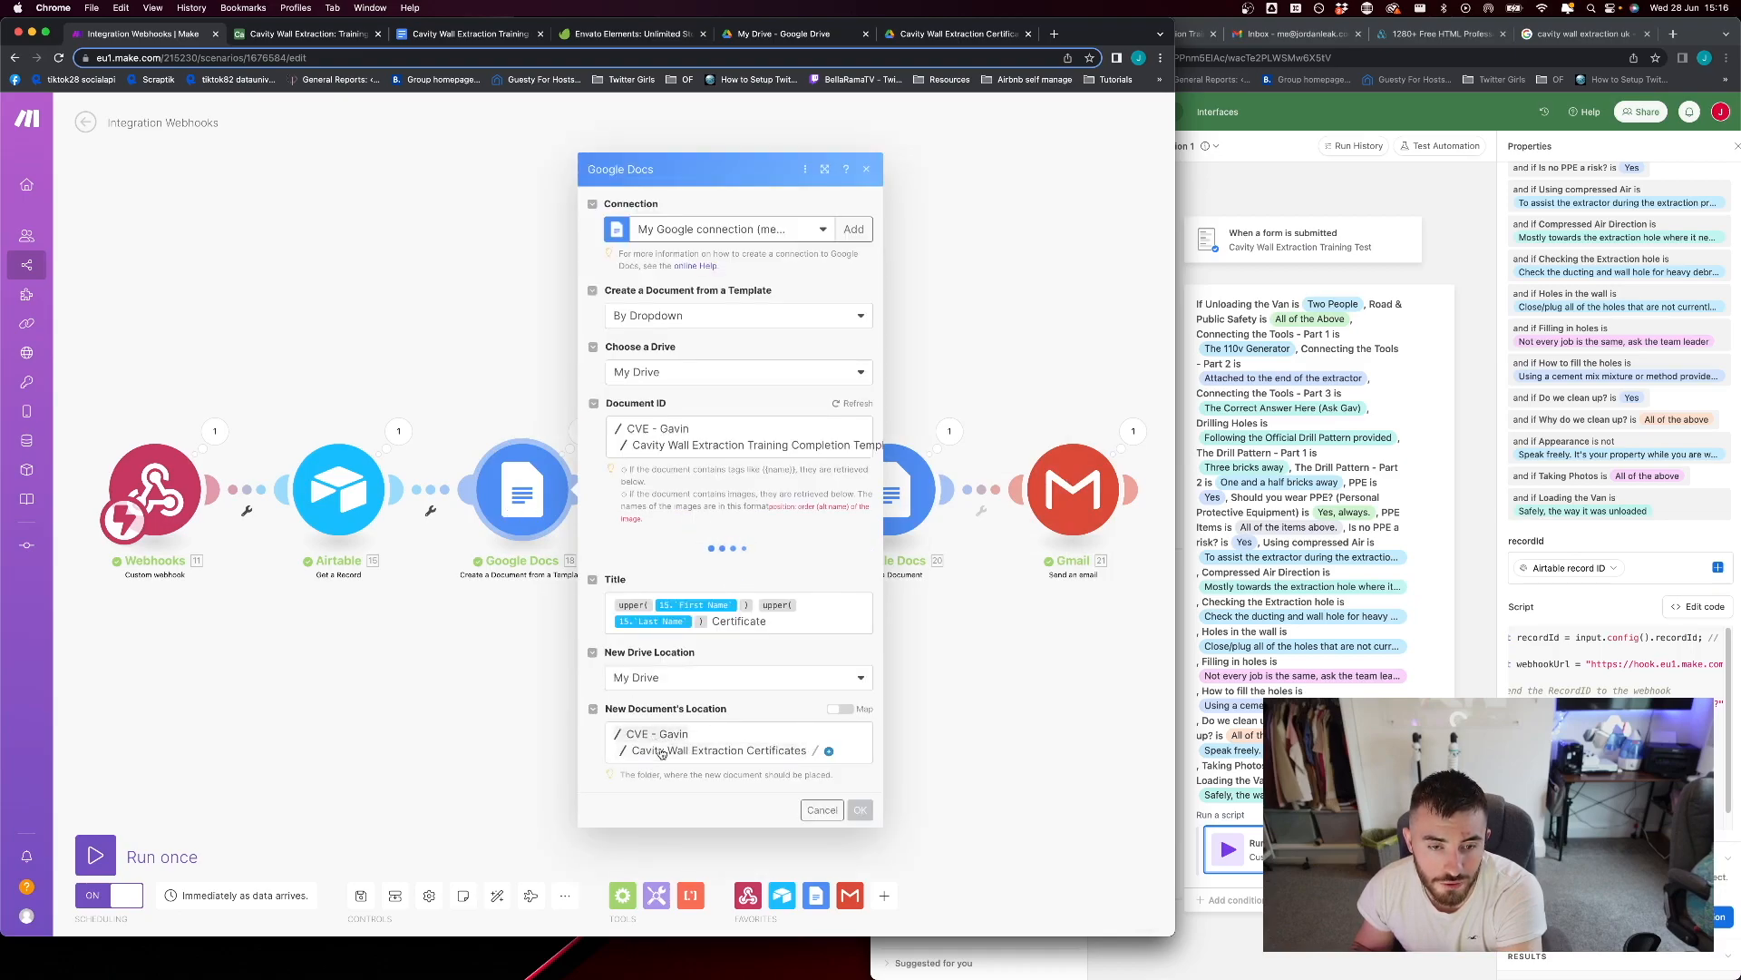
{"action": "left_click", "coordinate": [823, 810]}
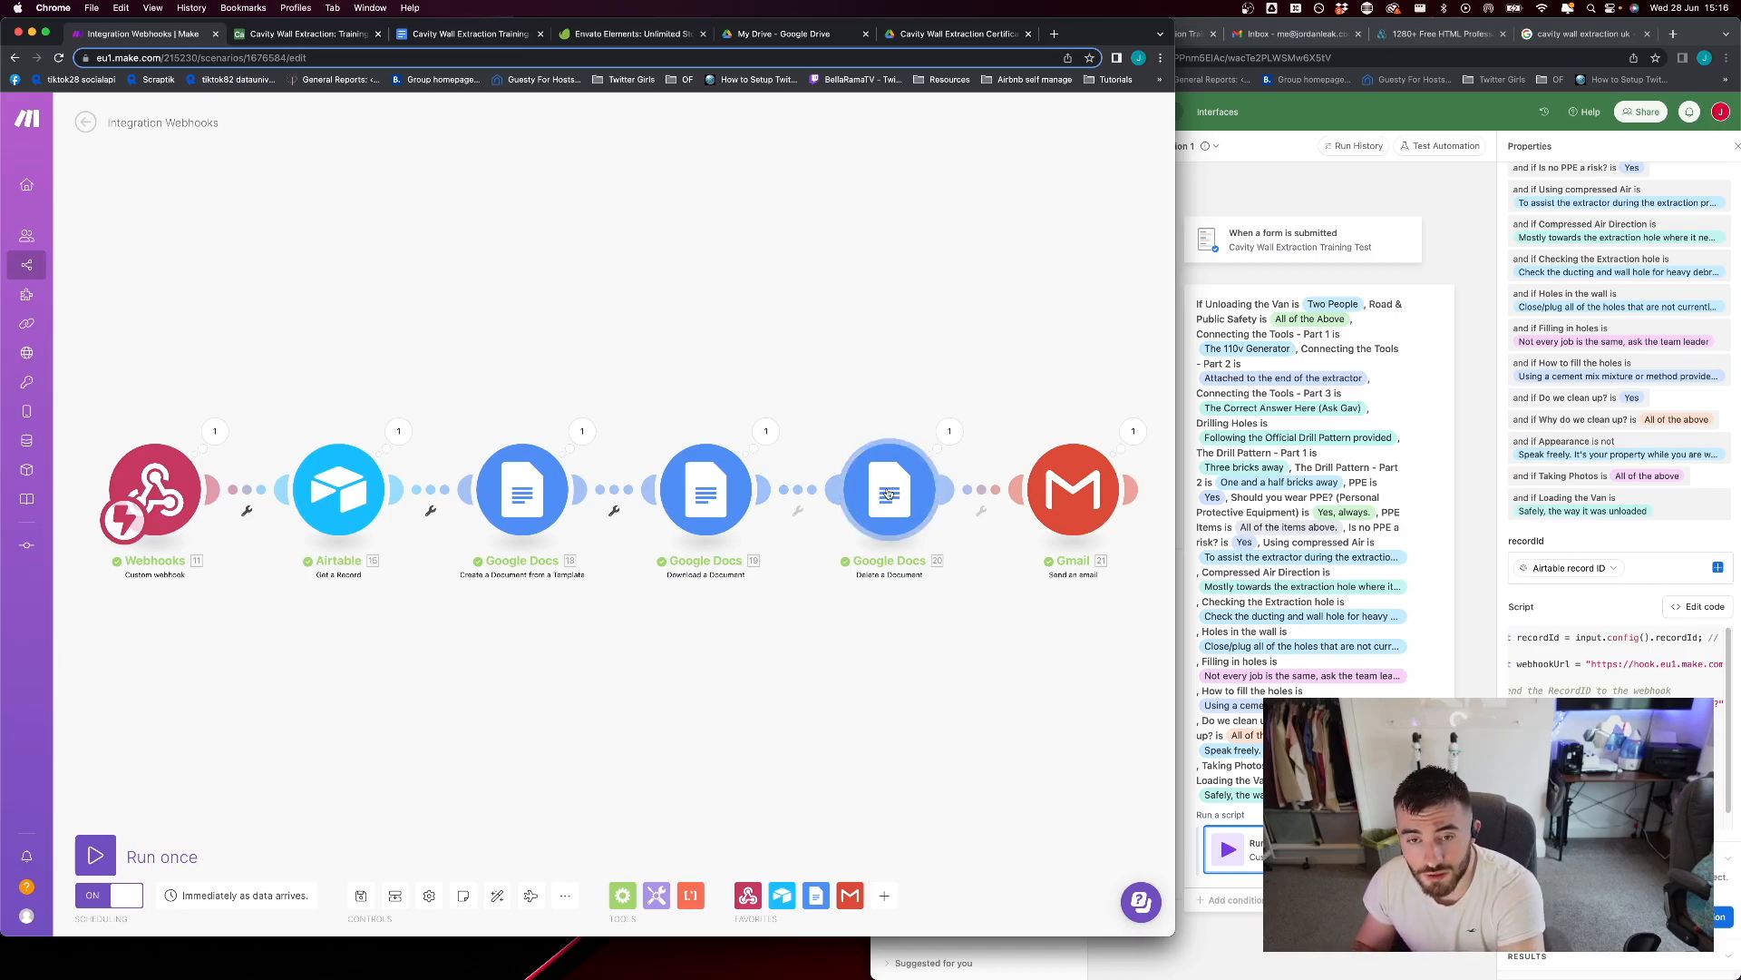
Open the Gmail Send an Email module and review its subject, message content and paragraph tags
{"action": "left_click", "coordinate": [1097, 497]}
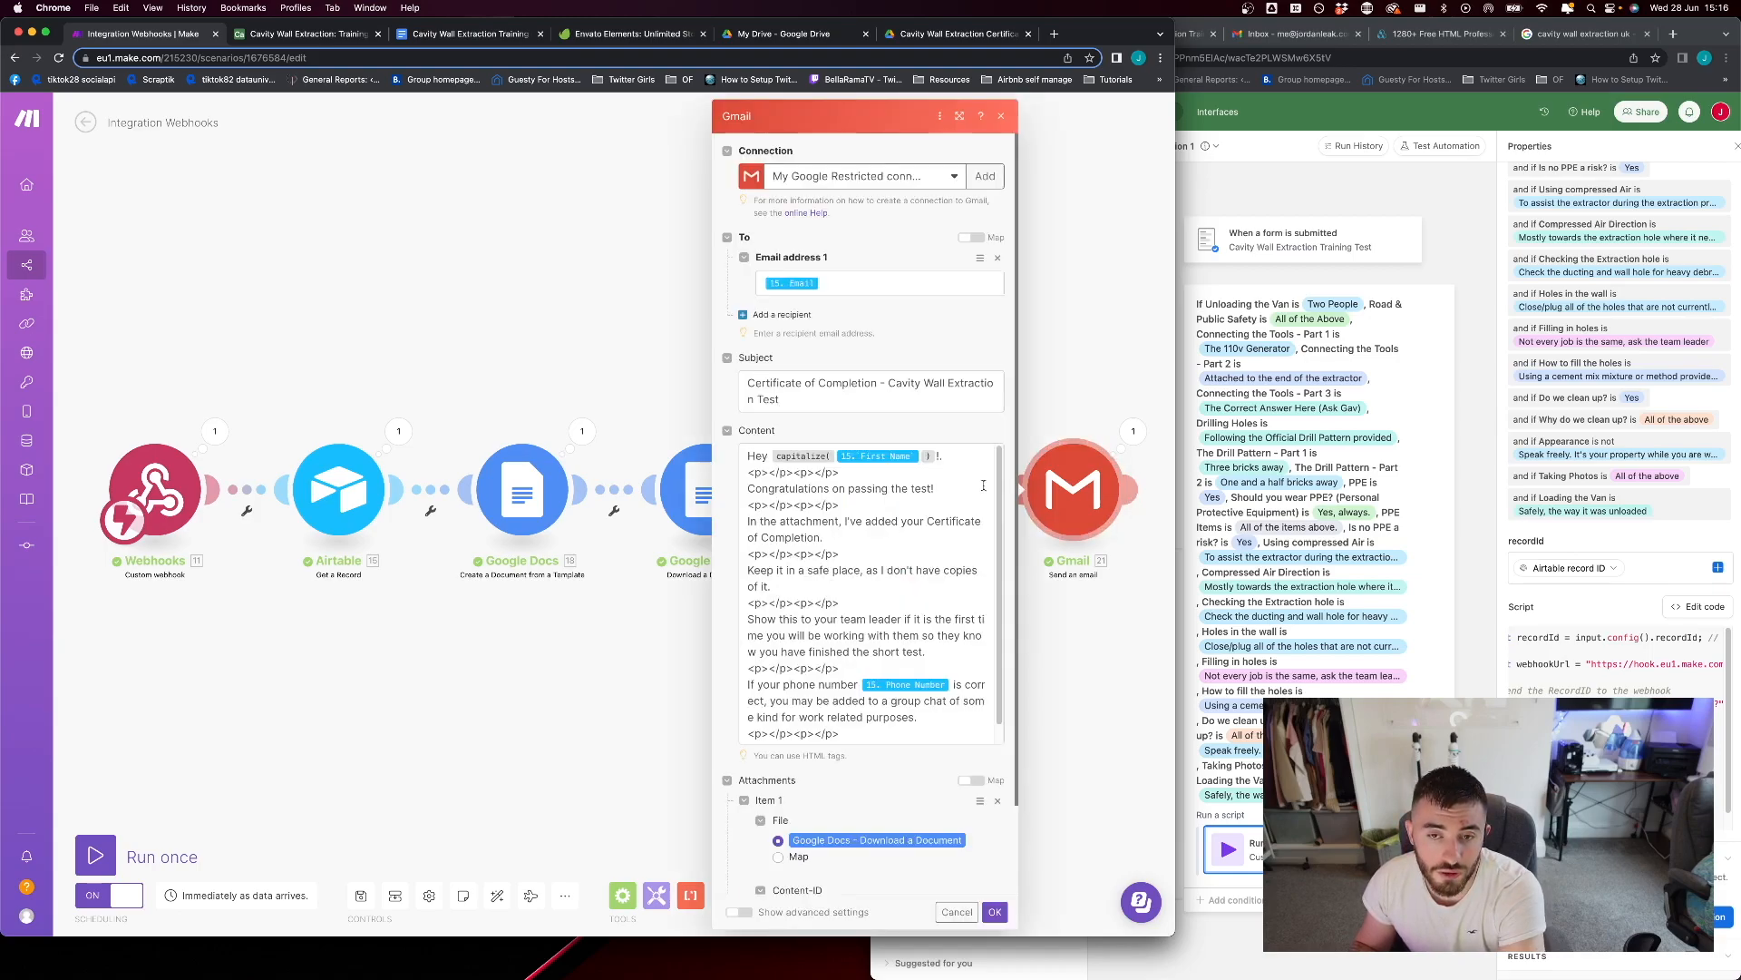
{"action": "left_click", "coordinate": [827, 399]}
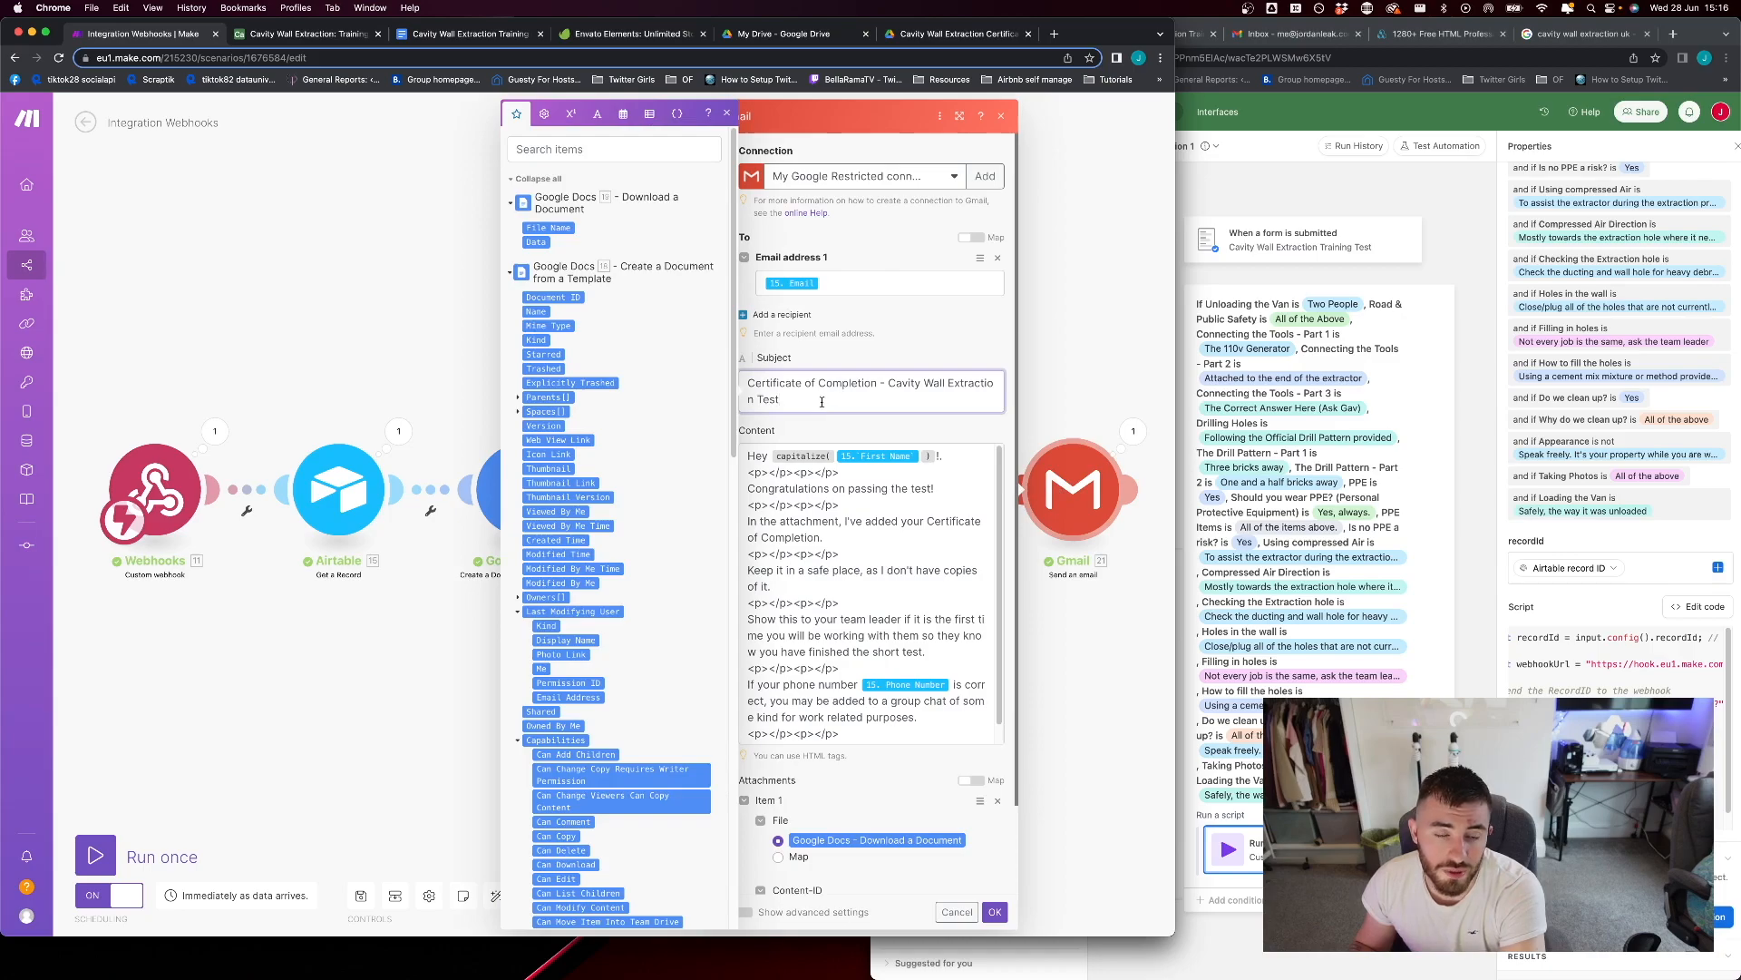
{"action": "left_click", "coordinate": [780, 469]}
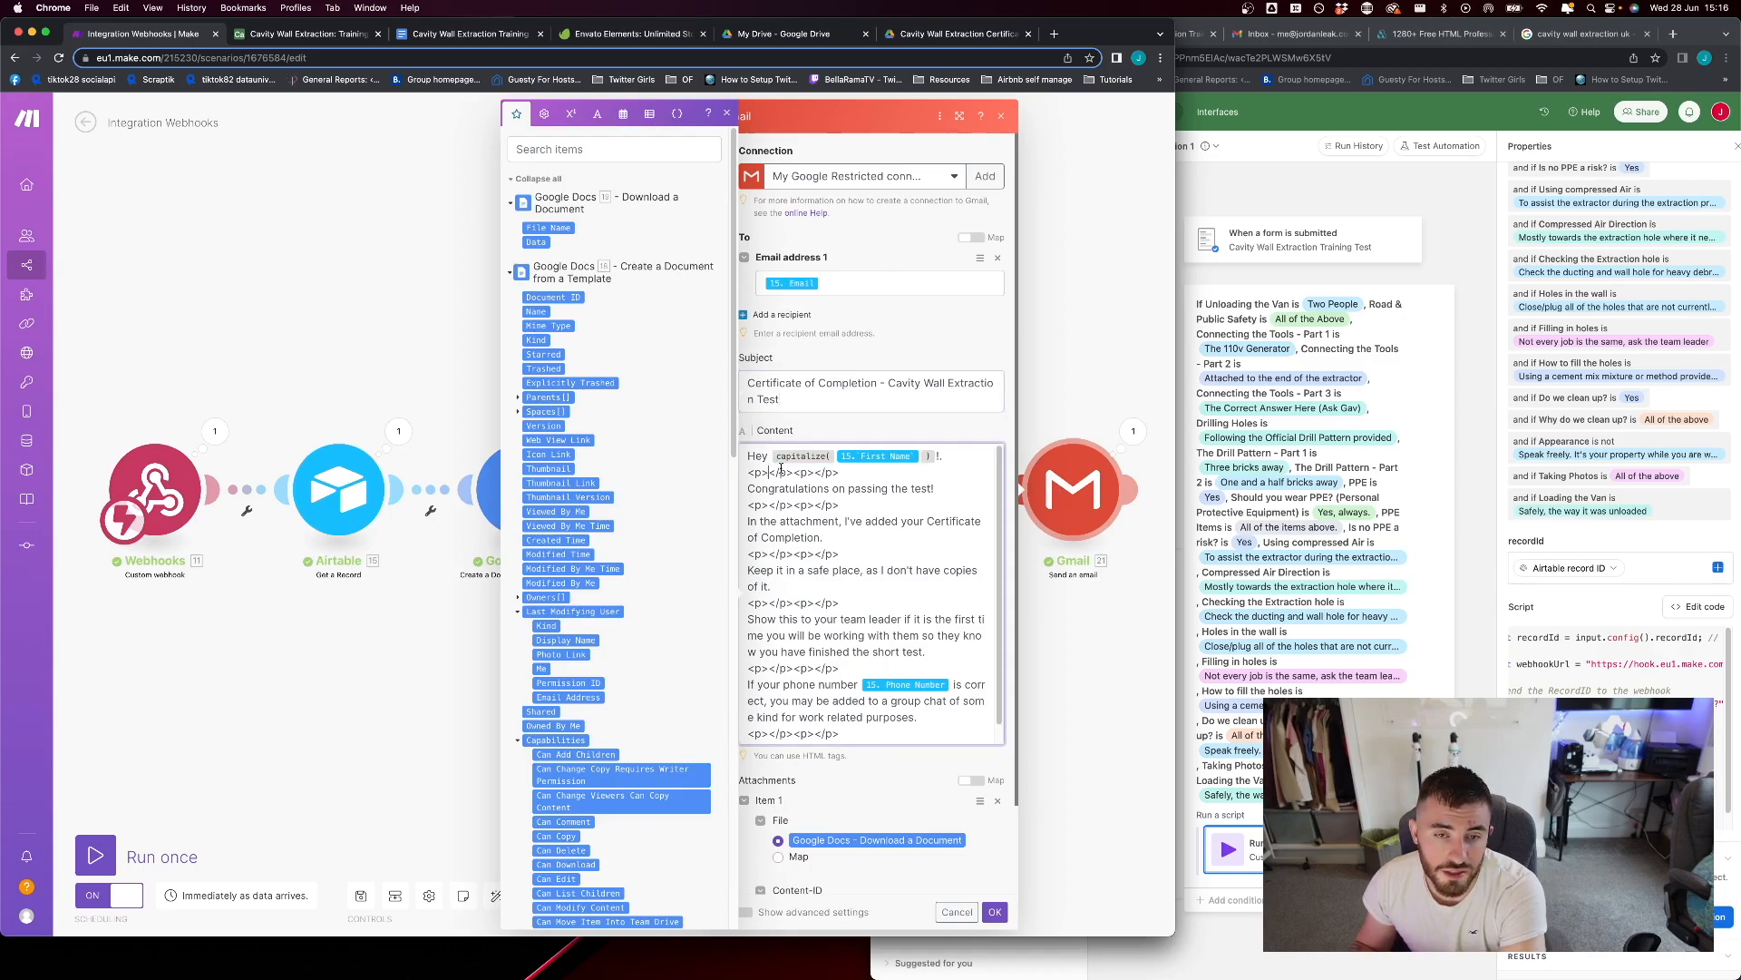
{"action": "mouse_move", "coordinate": [842, 474]}
{"action": "left_mouse_down"}
{"action": "mouse_move", "coordinate": [752, 475]}
{"action": "mouse_move", "coordinate": [850, 472]}
{"action": "left_mouse_up"}
{"action": "left_click", "coordinate": [808, 475]}
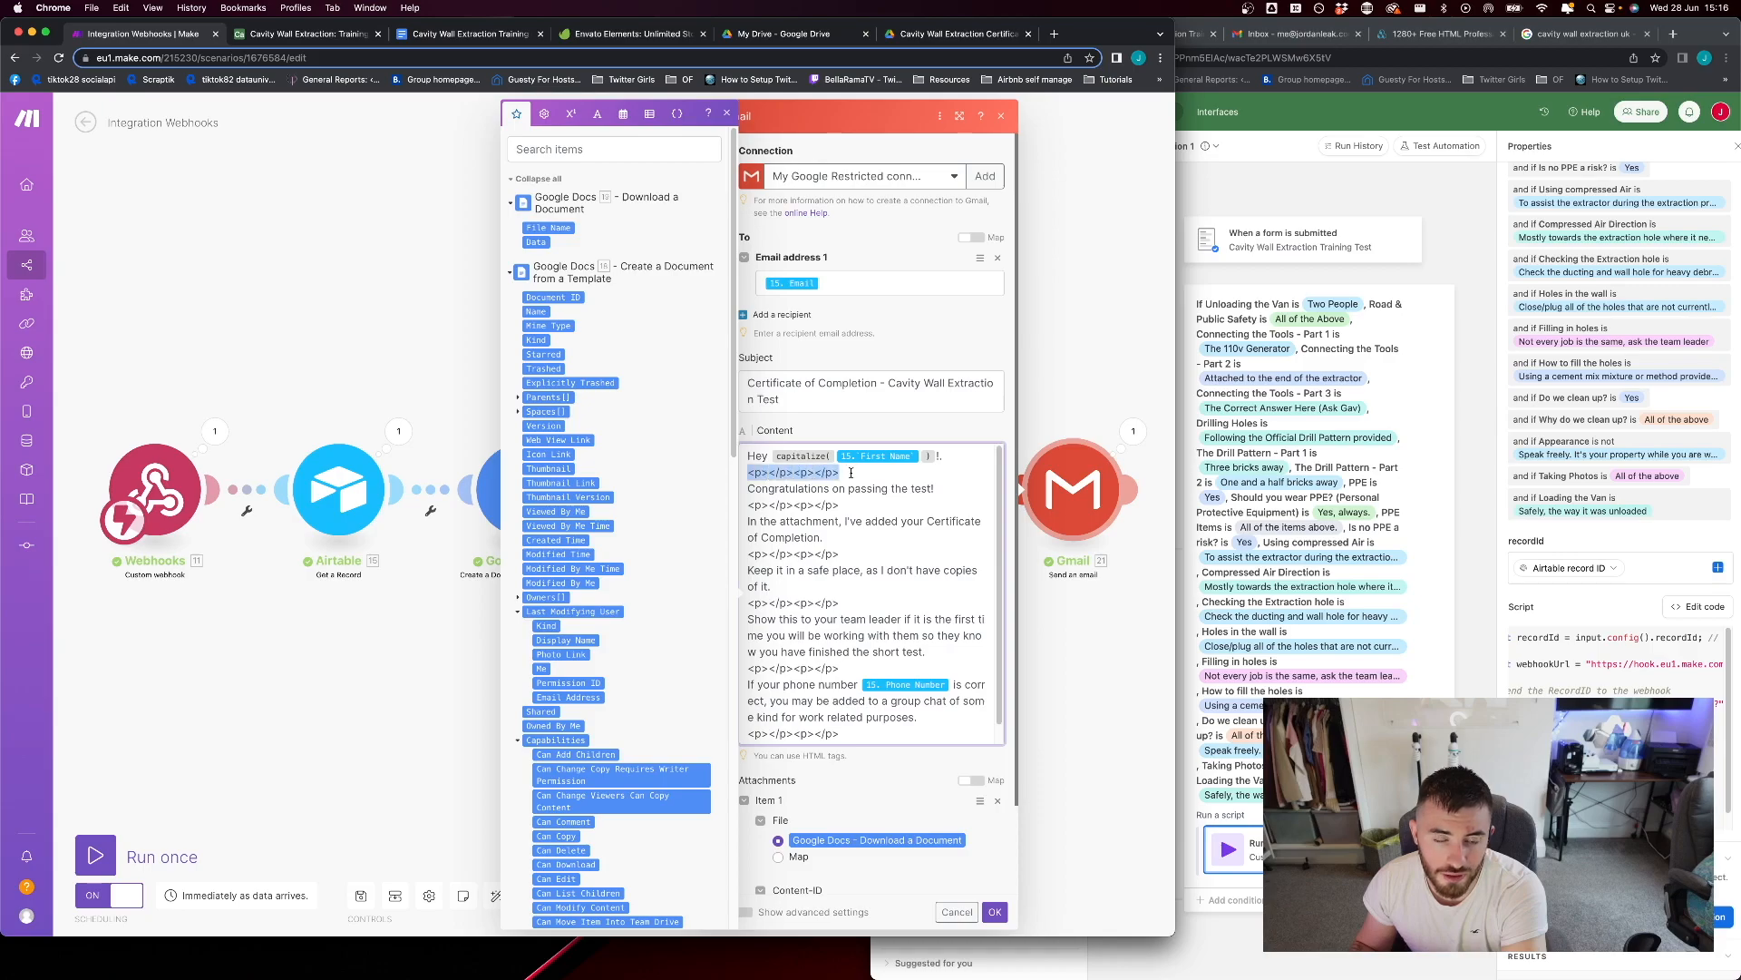
Try three plain line breaks after the first paragraph tags in the email content and remove them
{"action": "left_click", "coordinate": [851, 472]}
{"action": "key", "text": "Return"}
{"action": "key", "text": "Return"}
{"action": "key", "text": "Return"}
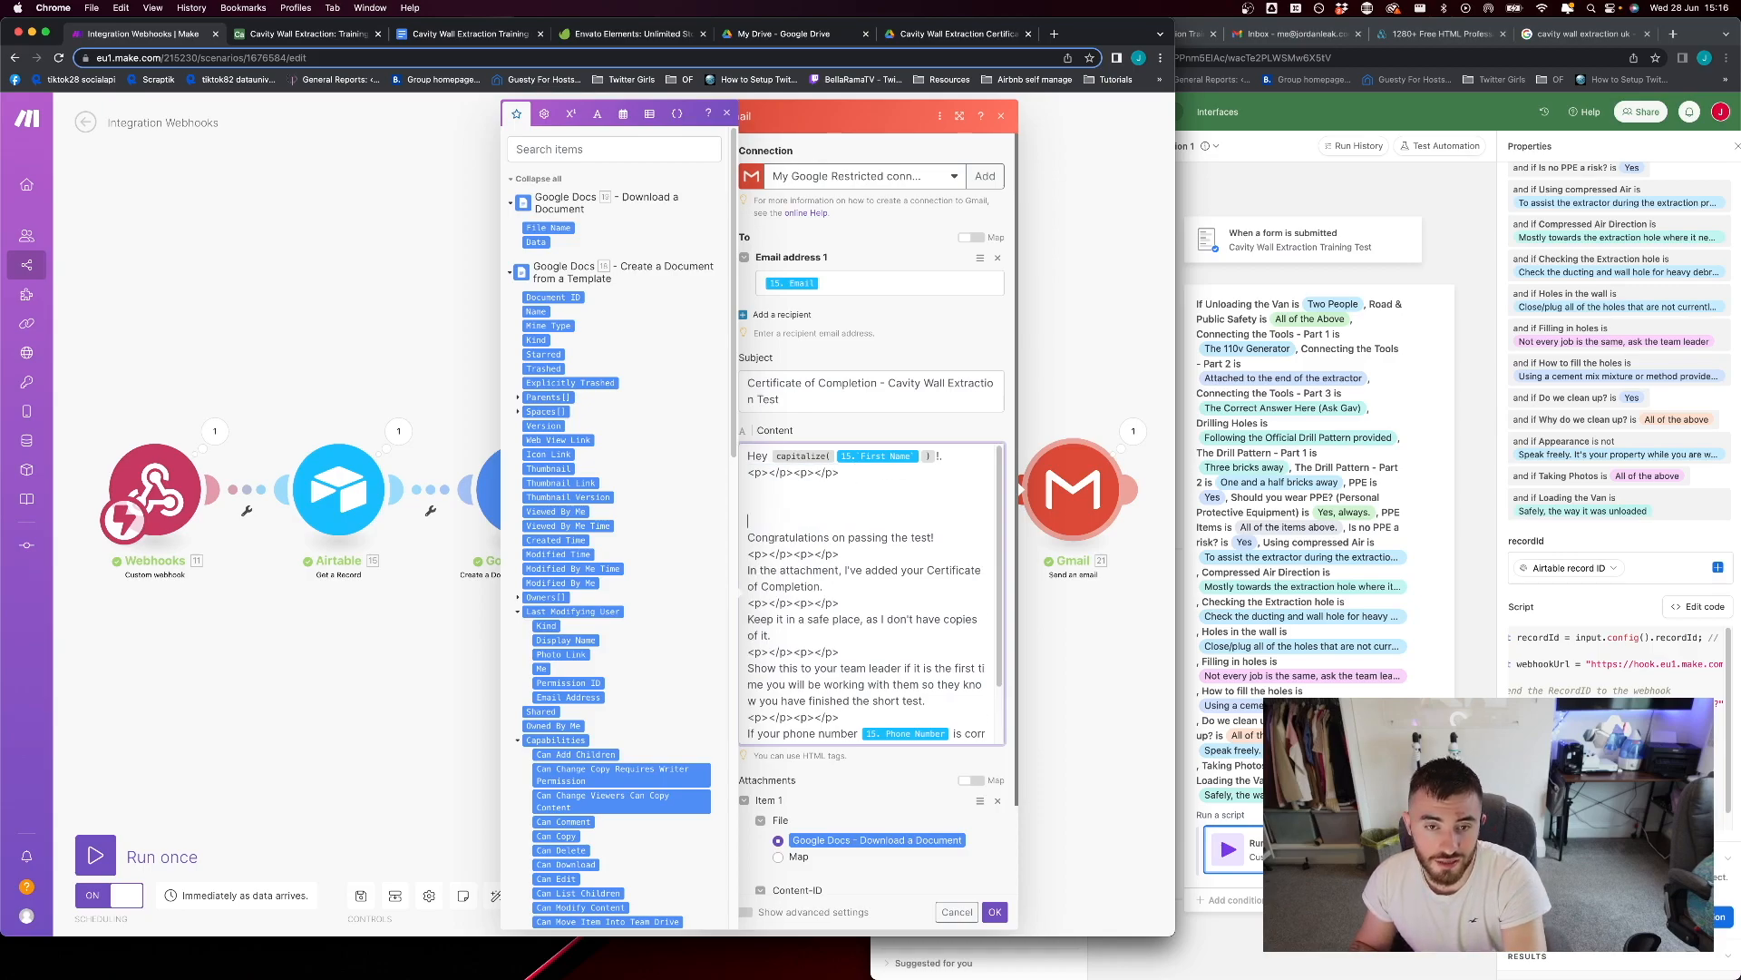
{"action": "key", "text": "BackSpace"}
{"action": "key", "text": "BackSpace"}
{"action": "key", "text": "BackSpace"}
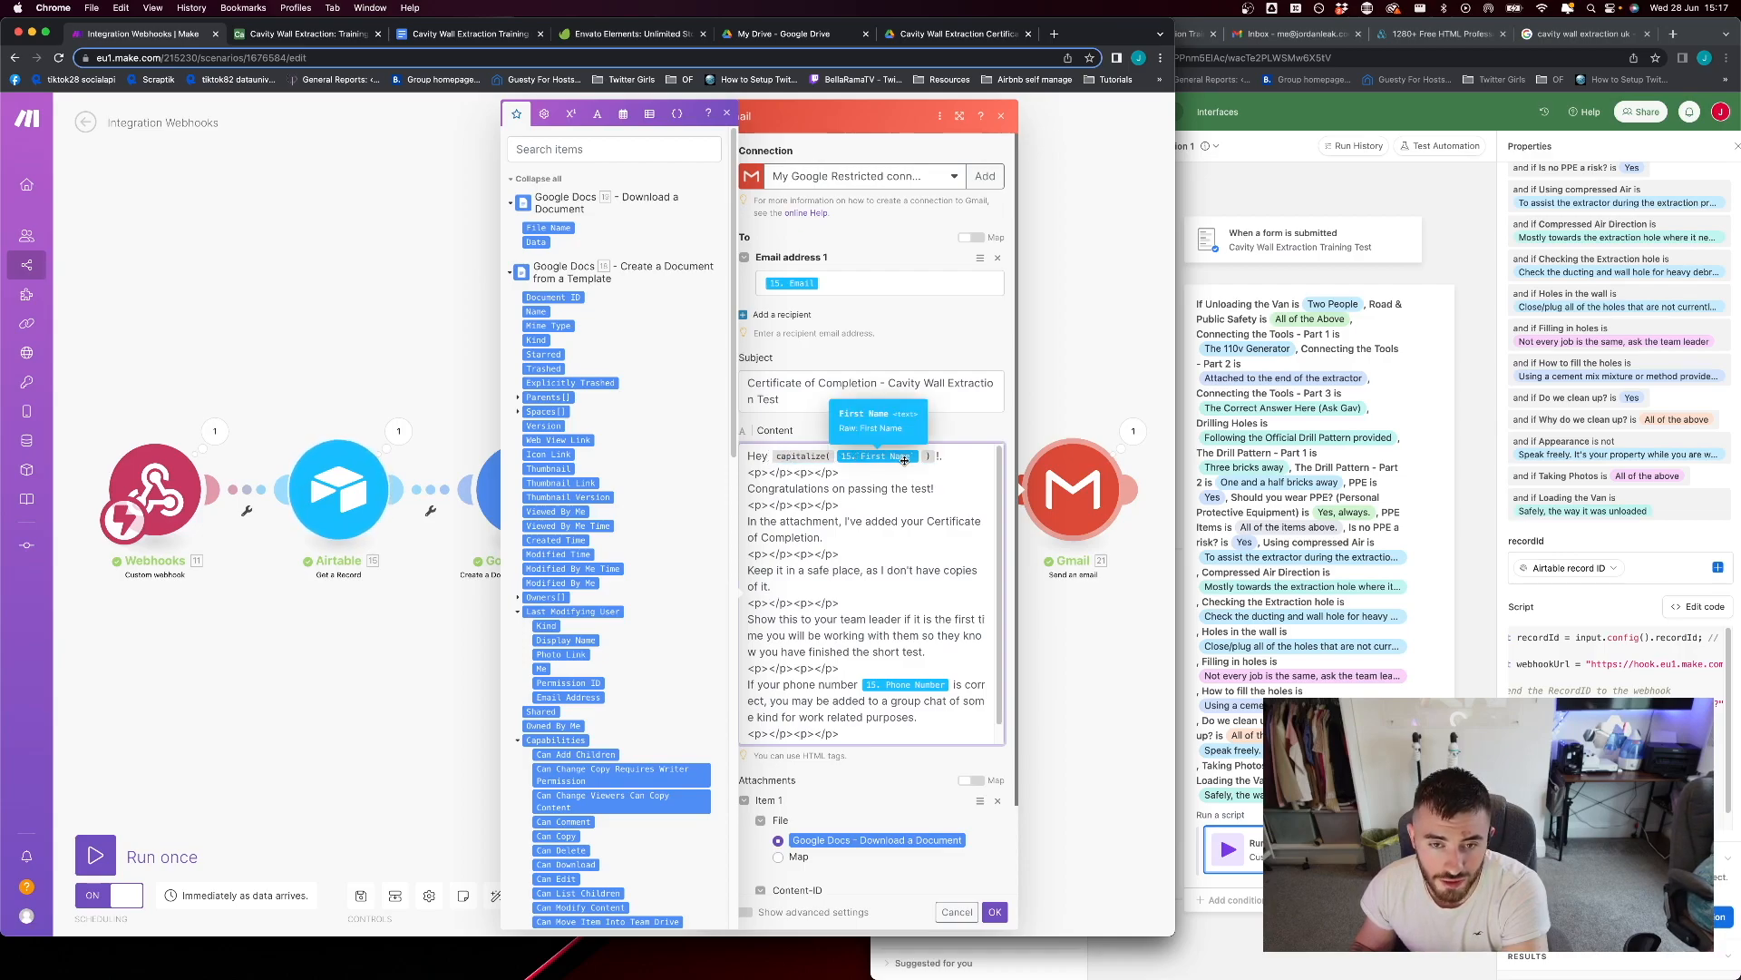
Review the rest of the email content and the attachment, accepting the Gmail module's settings
{"action": "scroll", "coordinate": [876, 590], "scroll_direction": "down", "scroll_amount": 3}
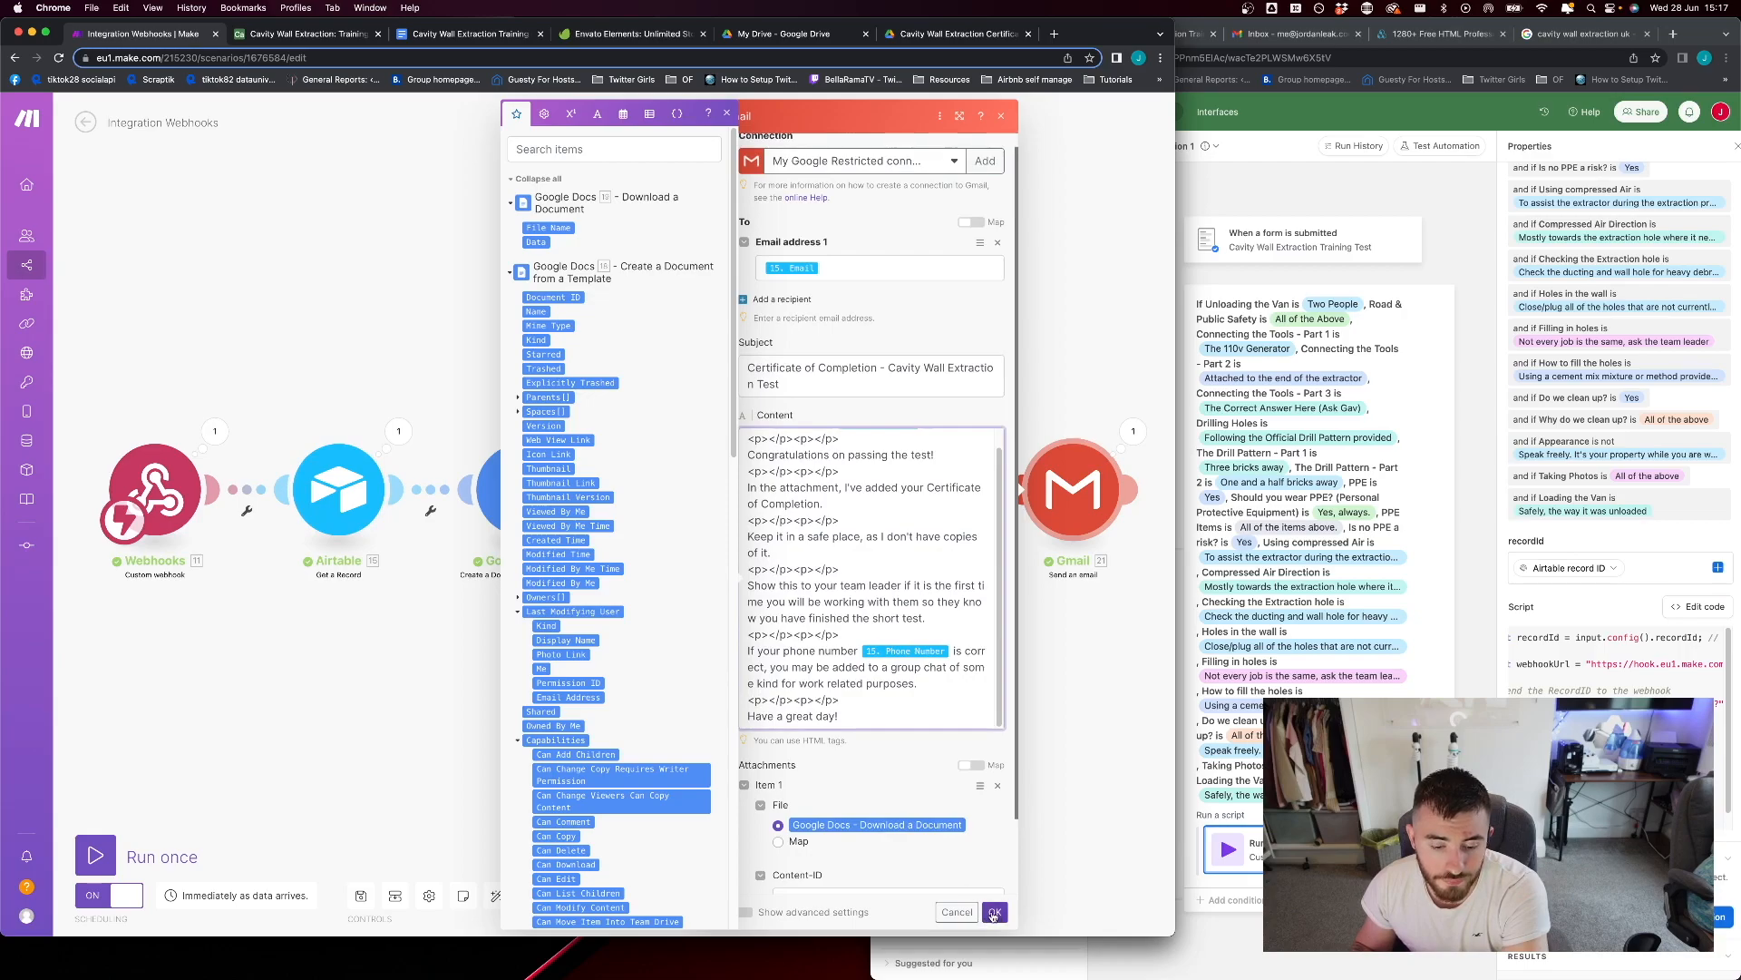
{"action": "left_click", "coordinate": [988, 908]}
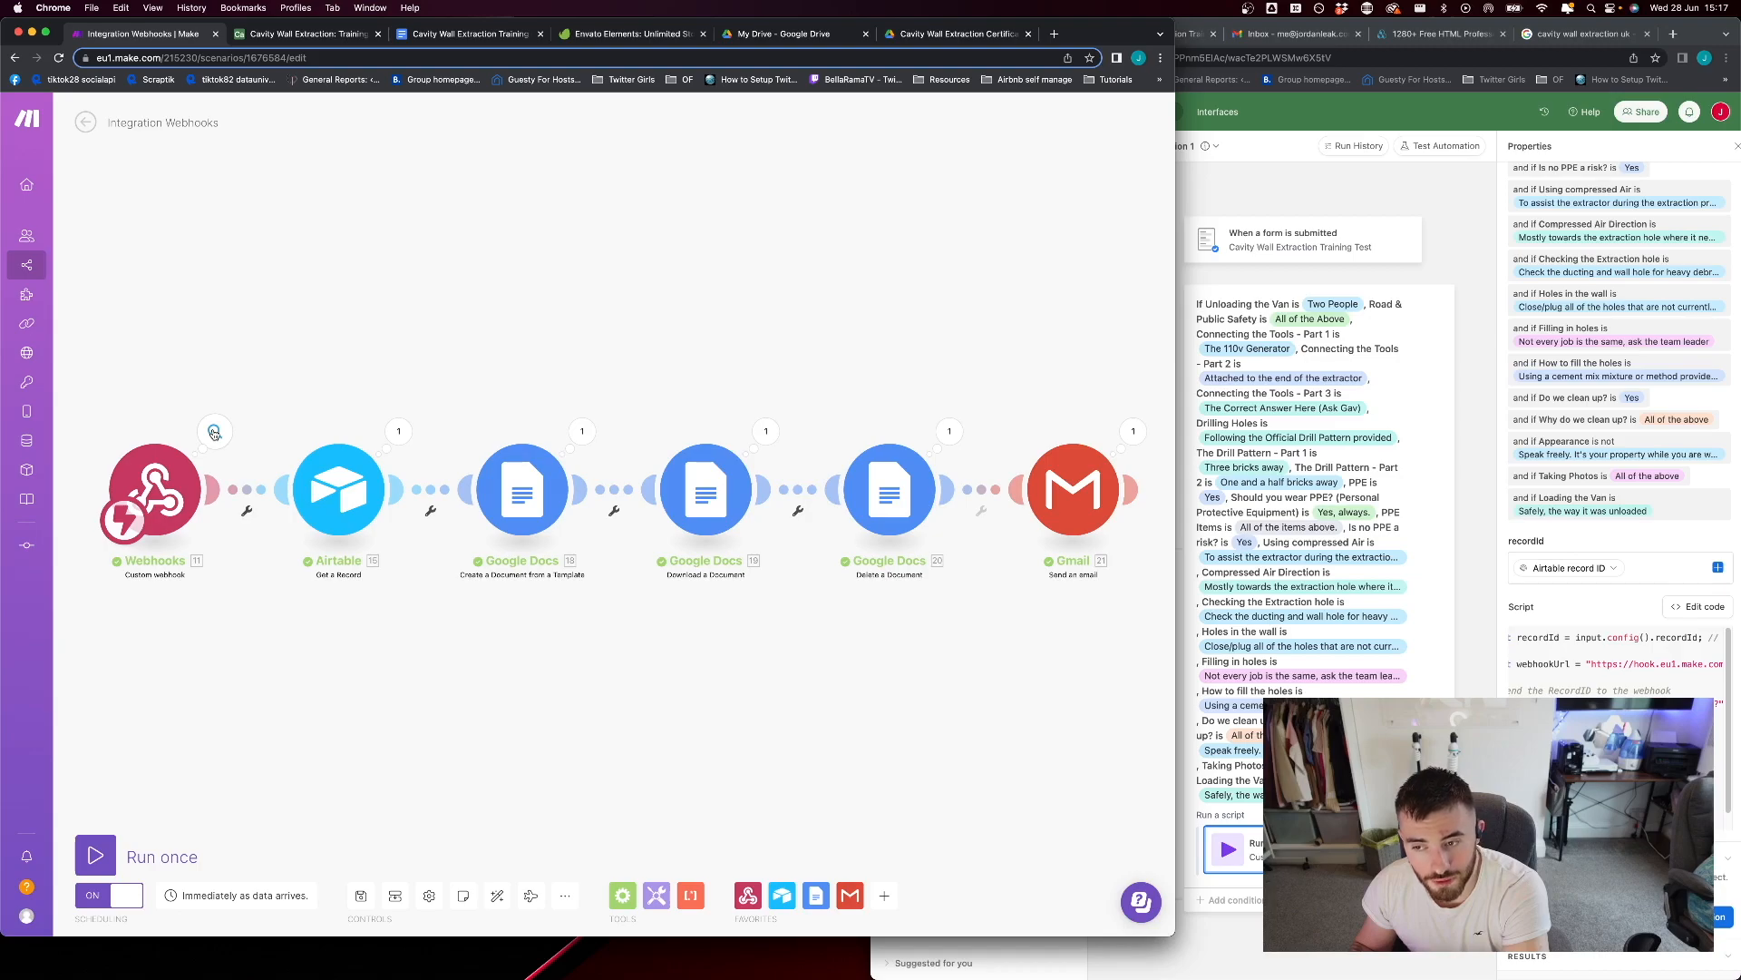
Check the Webhooks module's run output and the base, table and Record ID settings of the Airtable Get a Record module
{"action": "left_click", "coordinate": [214, 433]}
{"action": "left_click", "coordinate": [652, 313]}
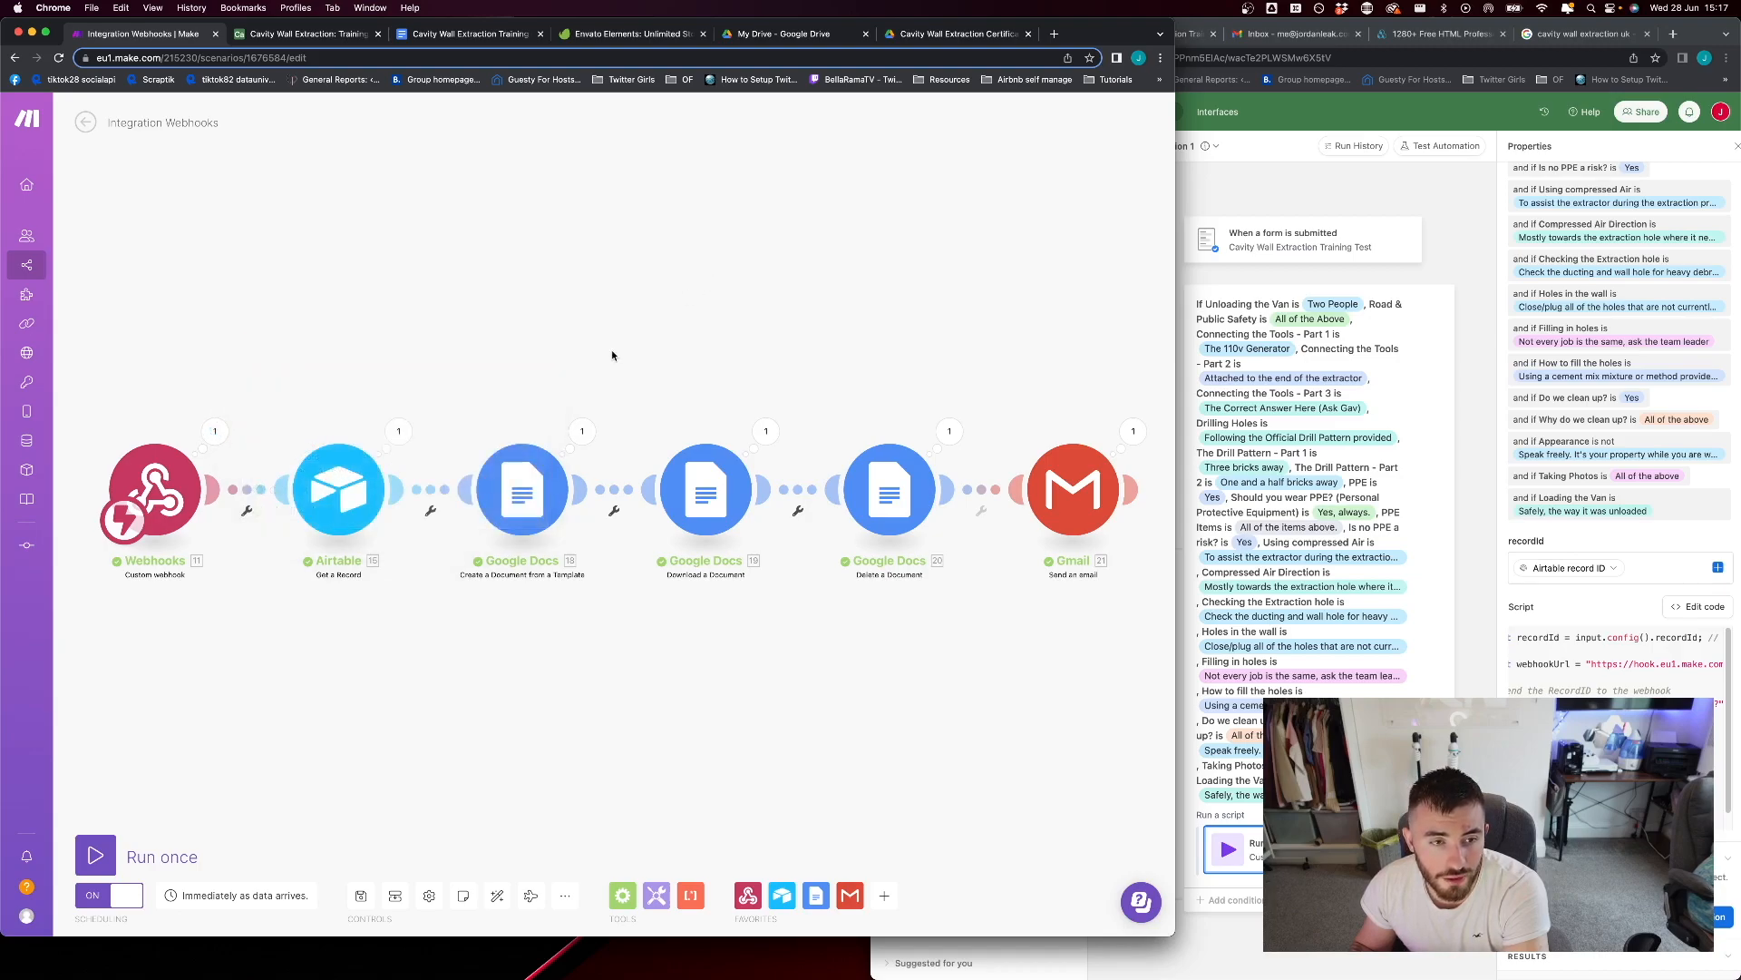
{"action": "left_click", "coordinate": [361, 470]}
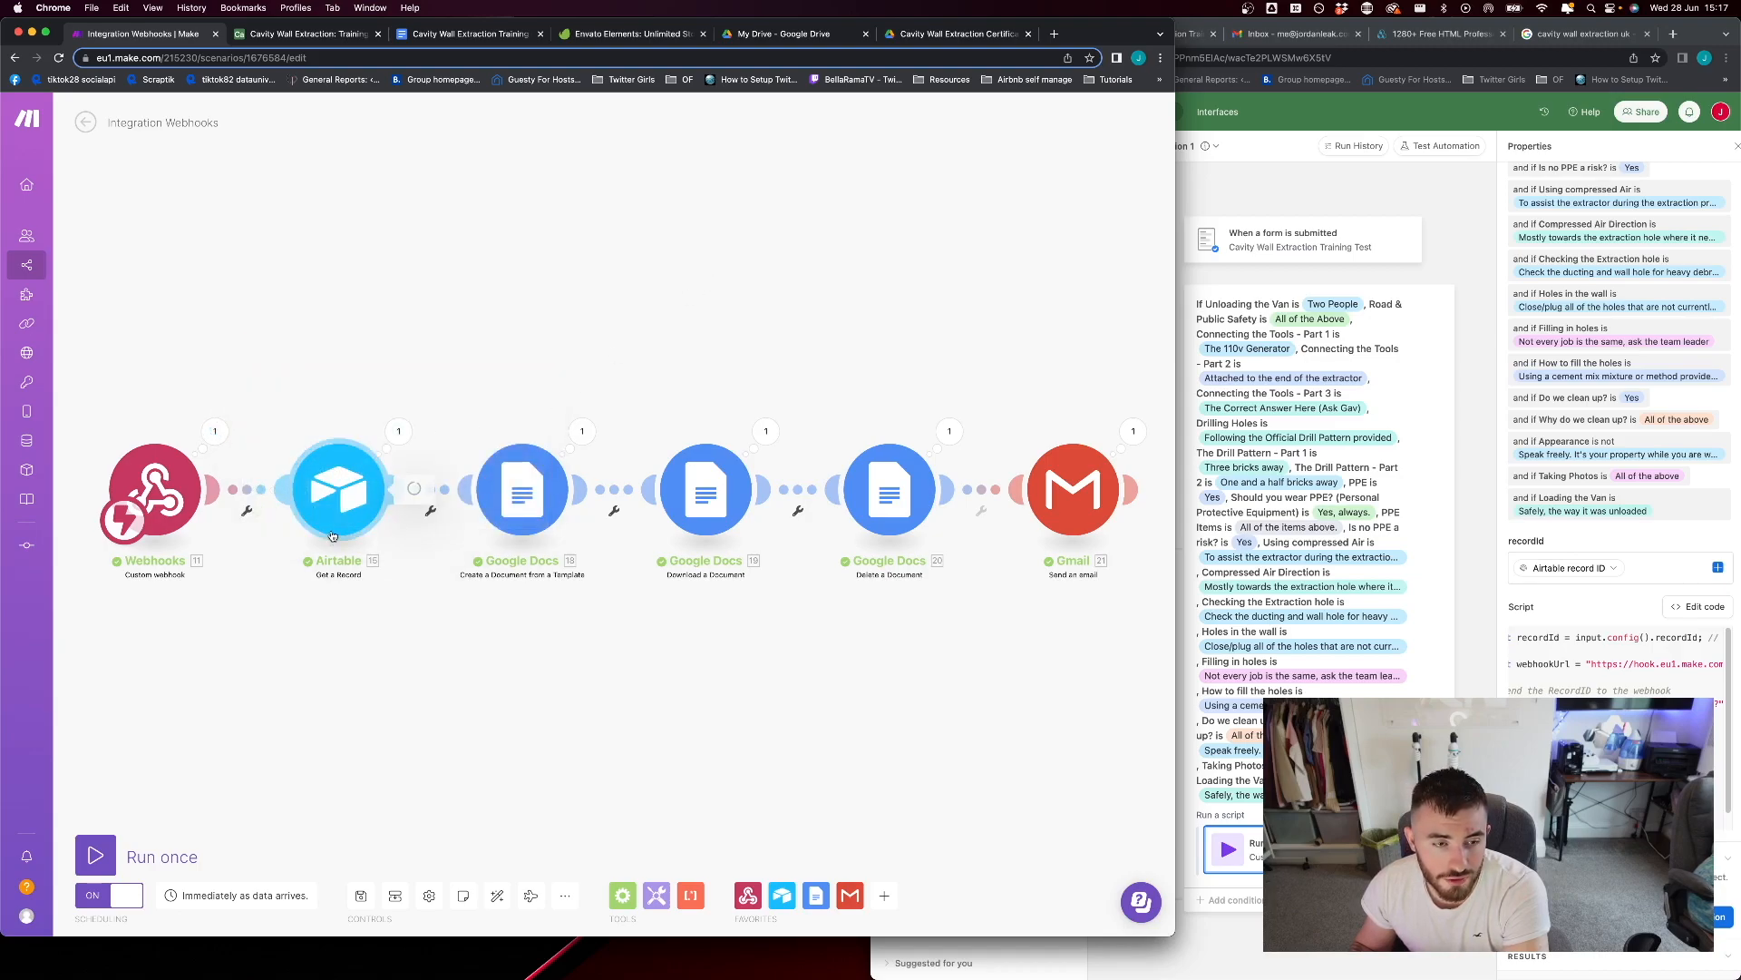
{"action": "left_click", "coordinate": [496, 707]}
Inspect the Airtable module's output bundle and the title mapping in the Create a Document from a Template module
{"action": "left_click", "coordinate": [399, 431]}
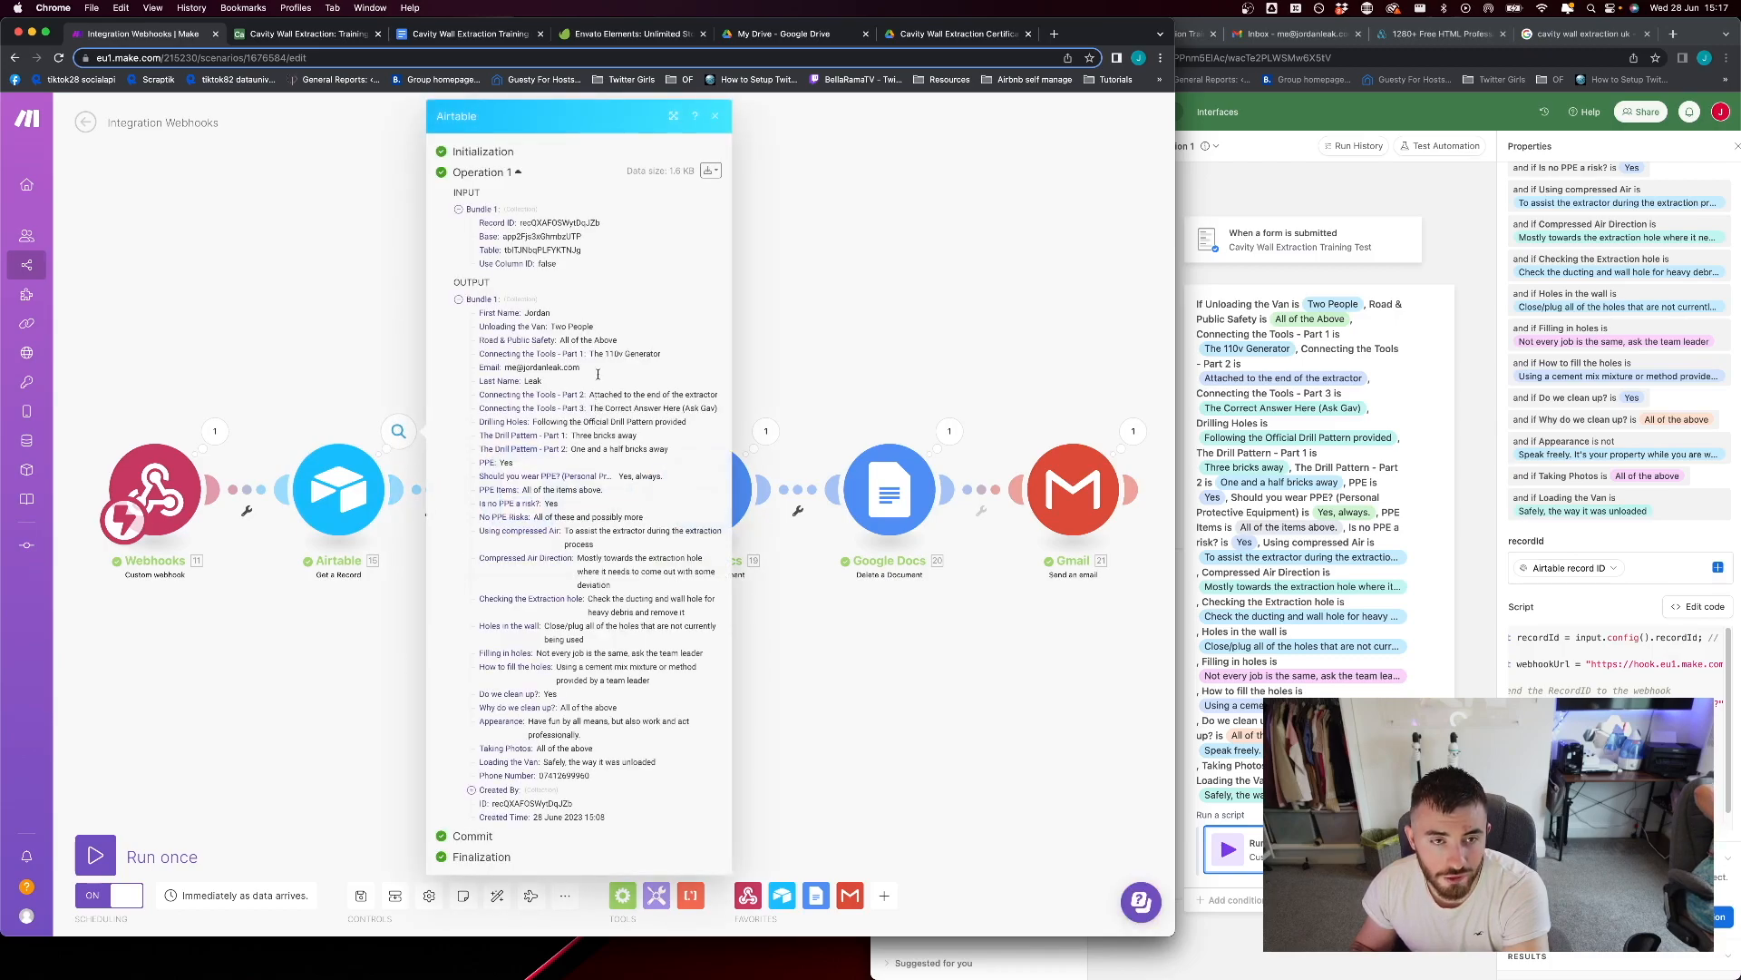
{"action": "left_click", "coordinate": [756, 263]}
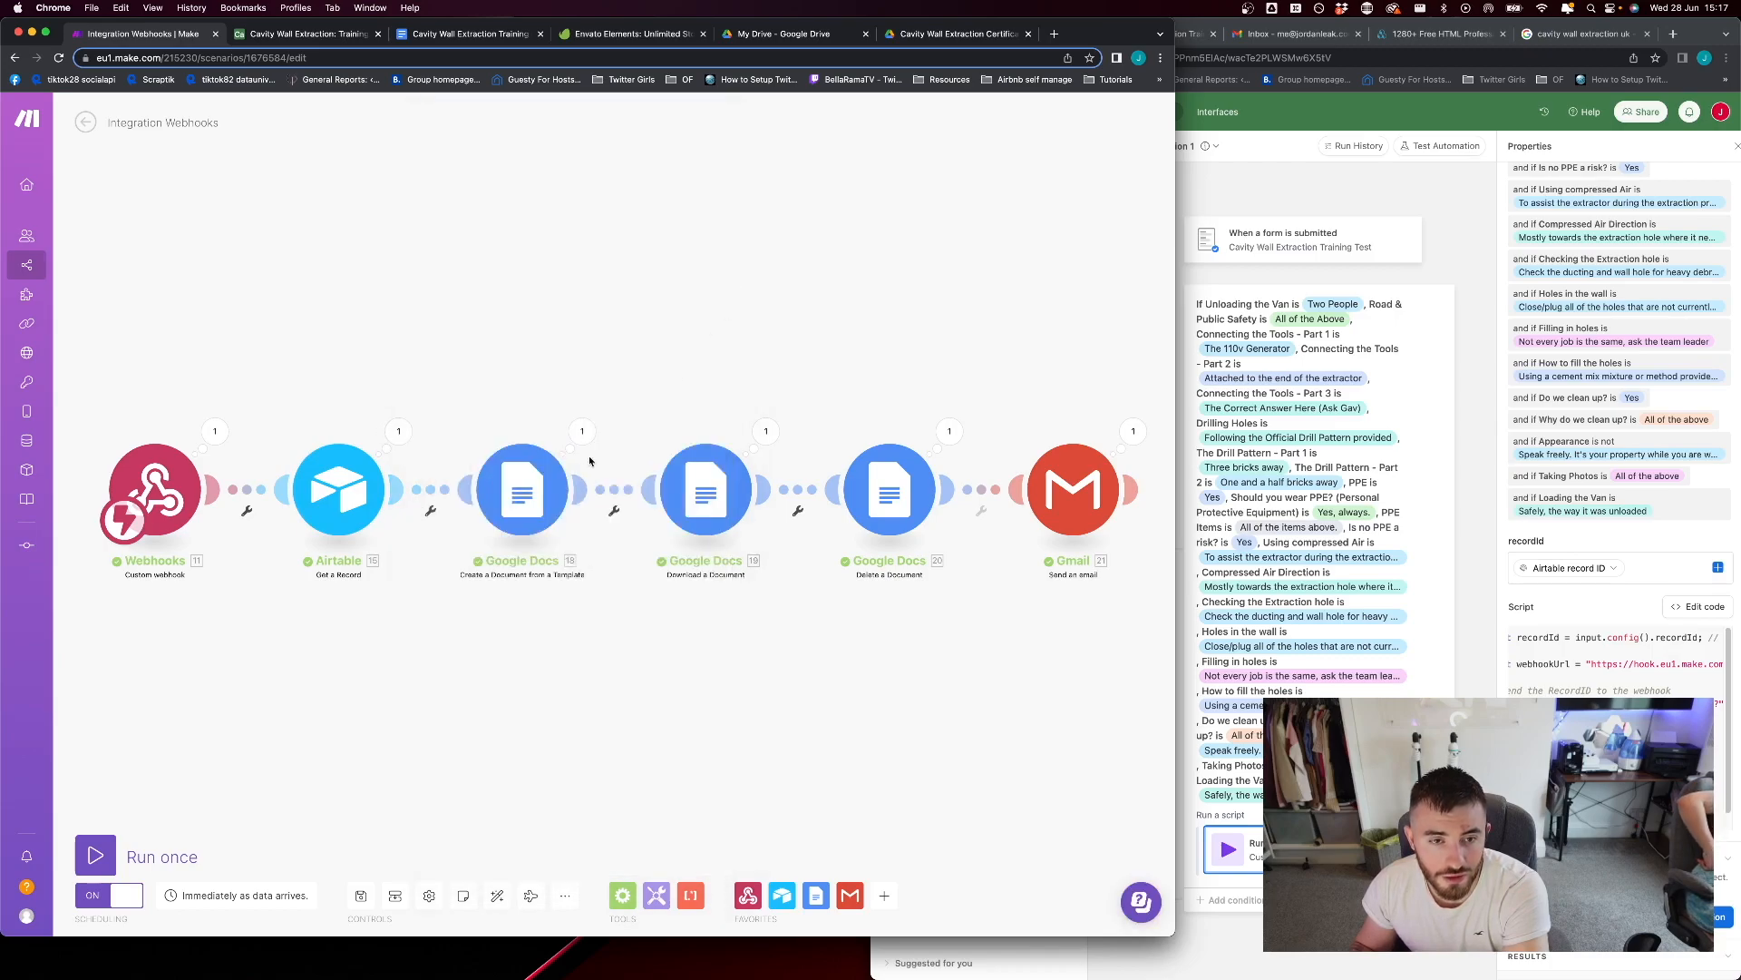
{"action": "left_click", "coordinate": [509, 494]}
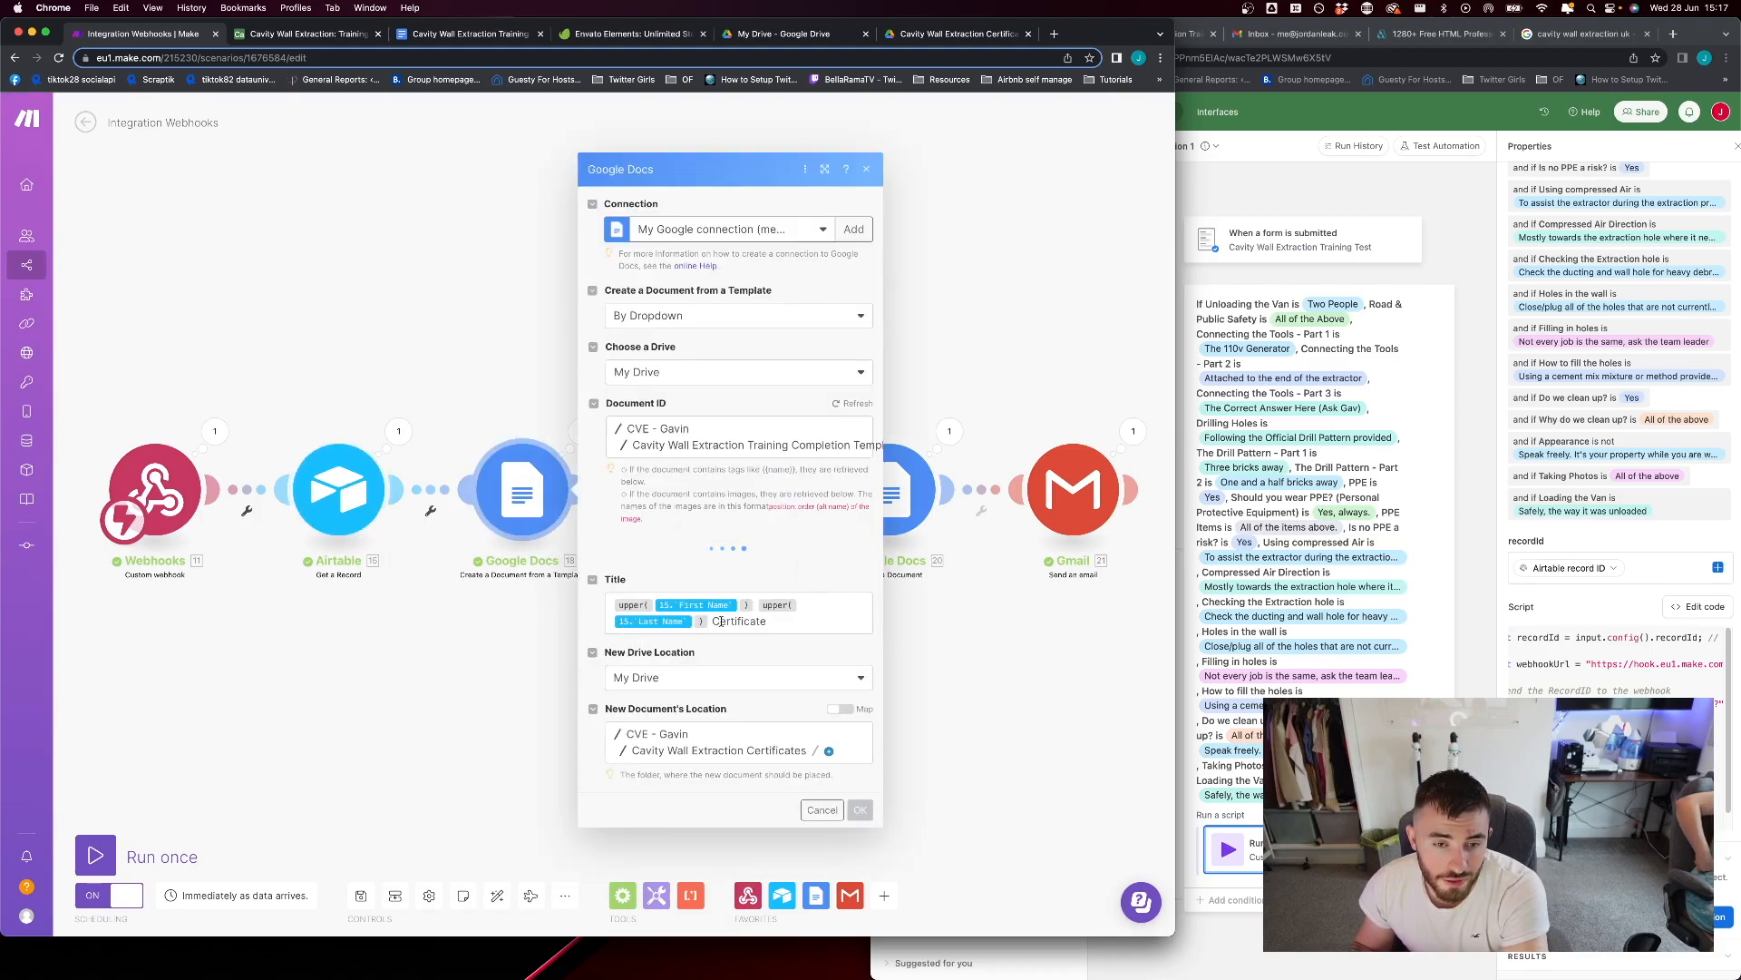
{"action": "left_click", "coordinate": [933, 664]}
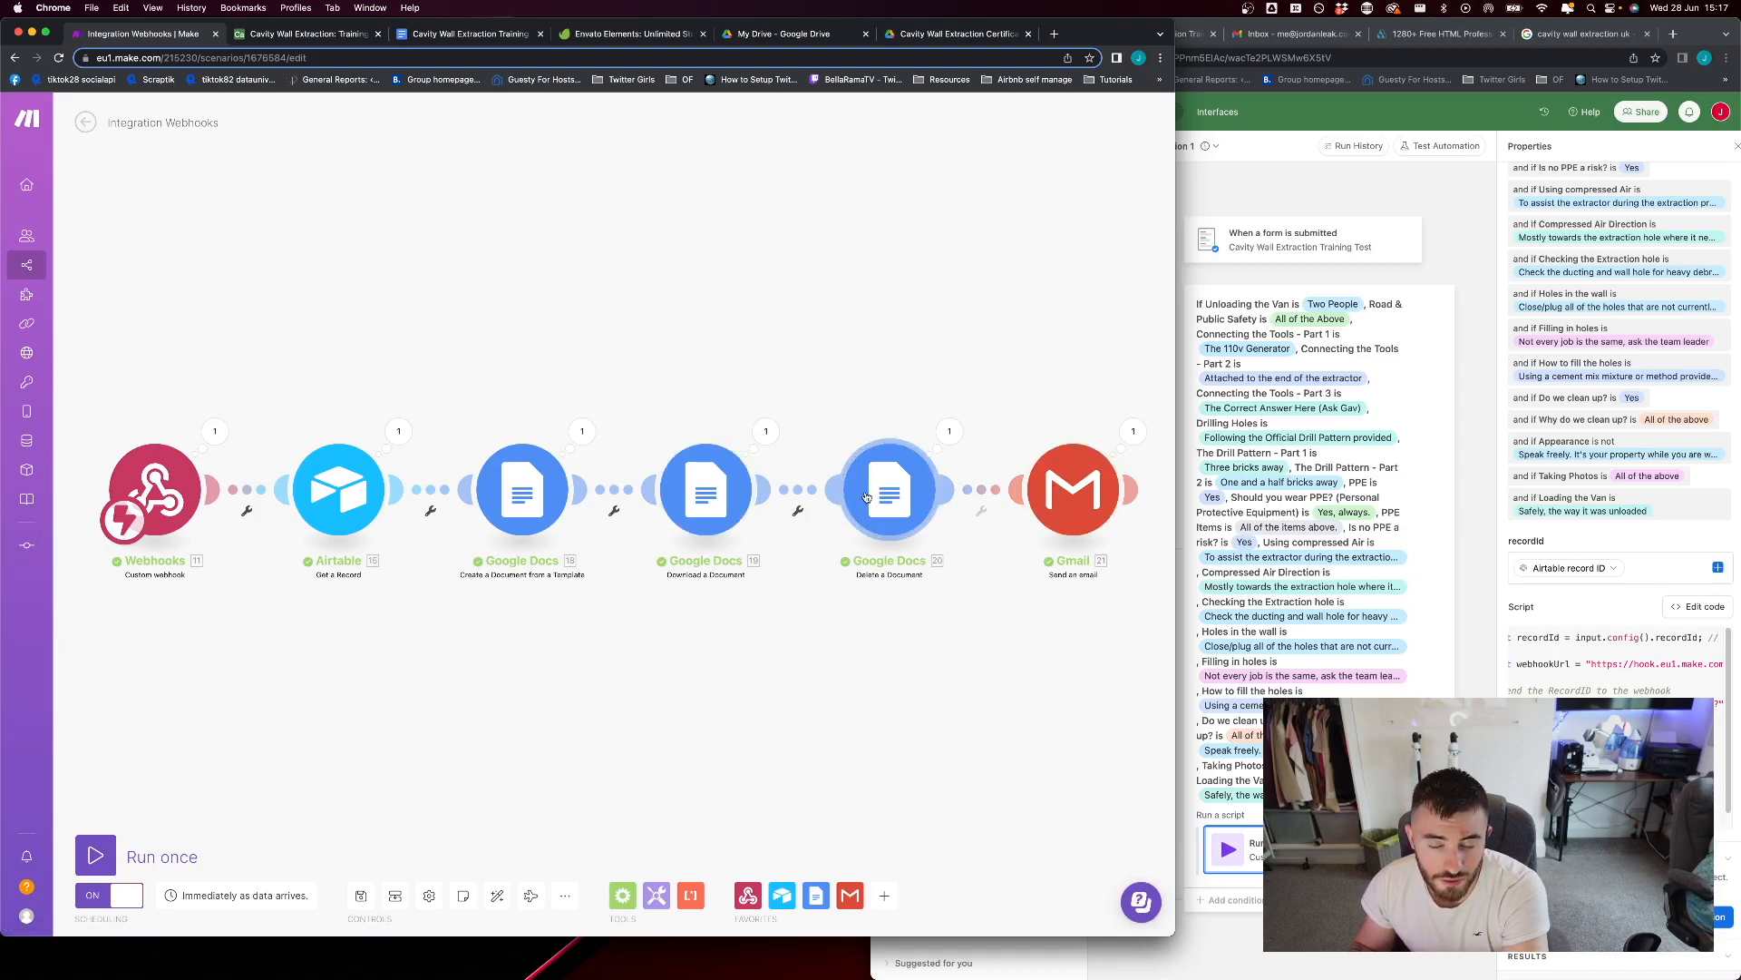
Review the Gmail module's recipient email mapping and message content, and accept its settings
{"action": "left_click", "coordinate": [1073, 490]}
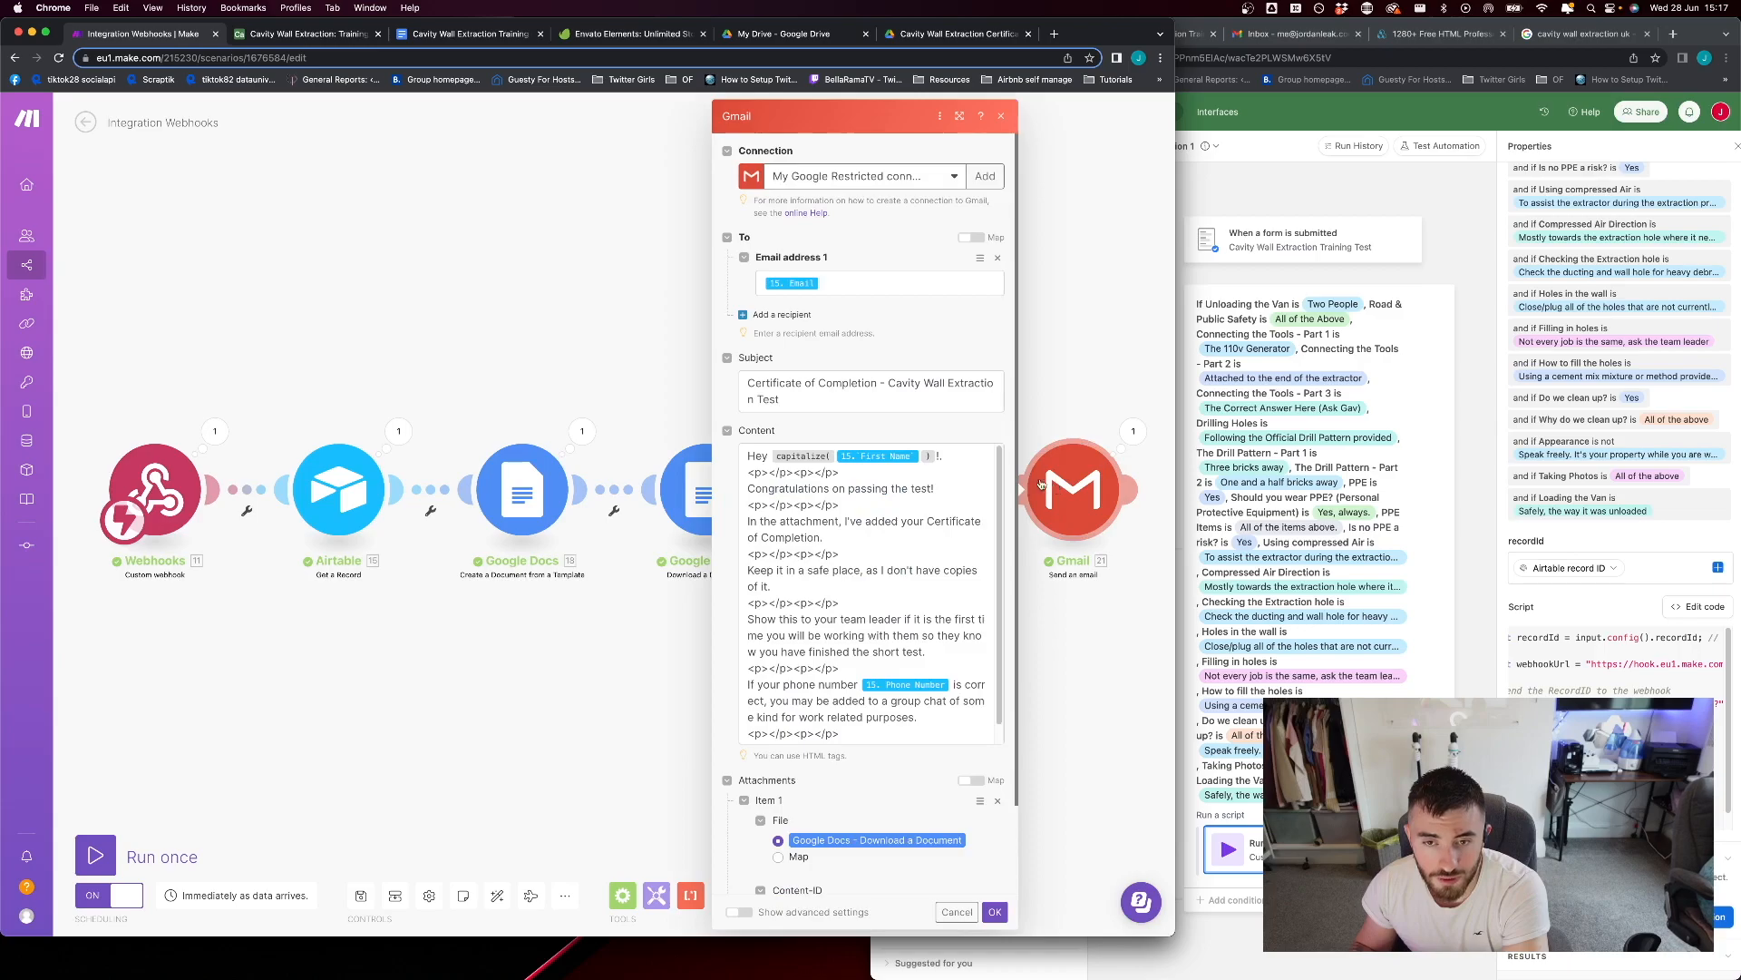
{"action": "left_click", "coordinate": [821, 283]}
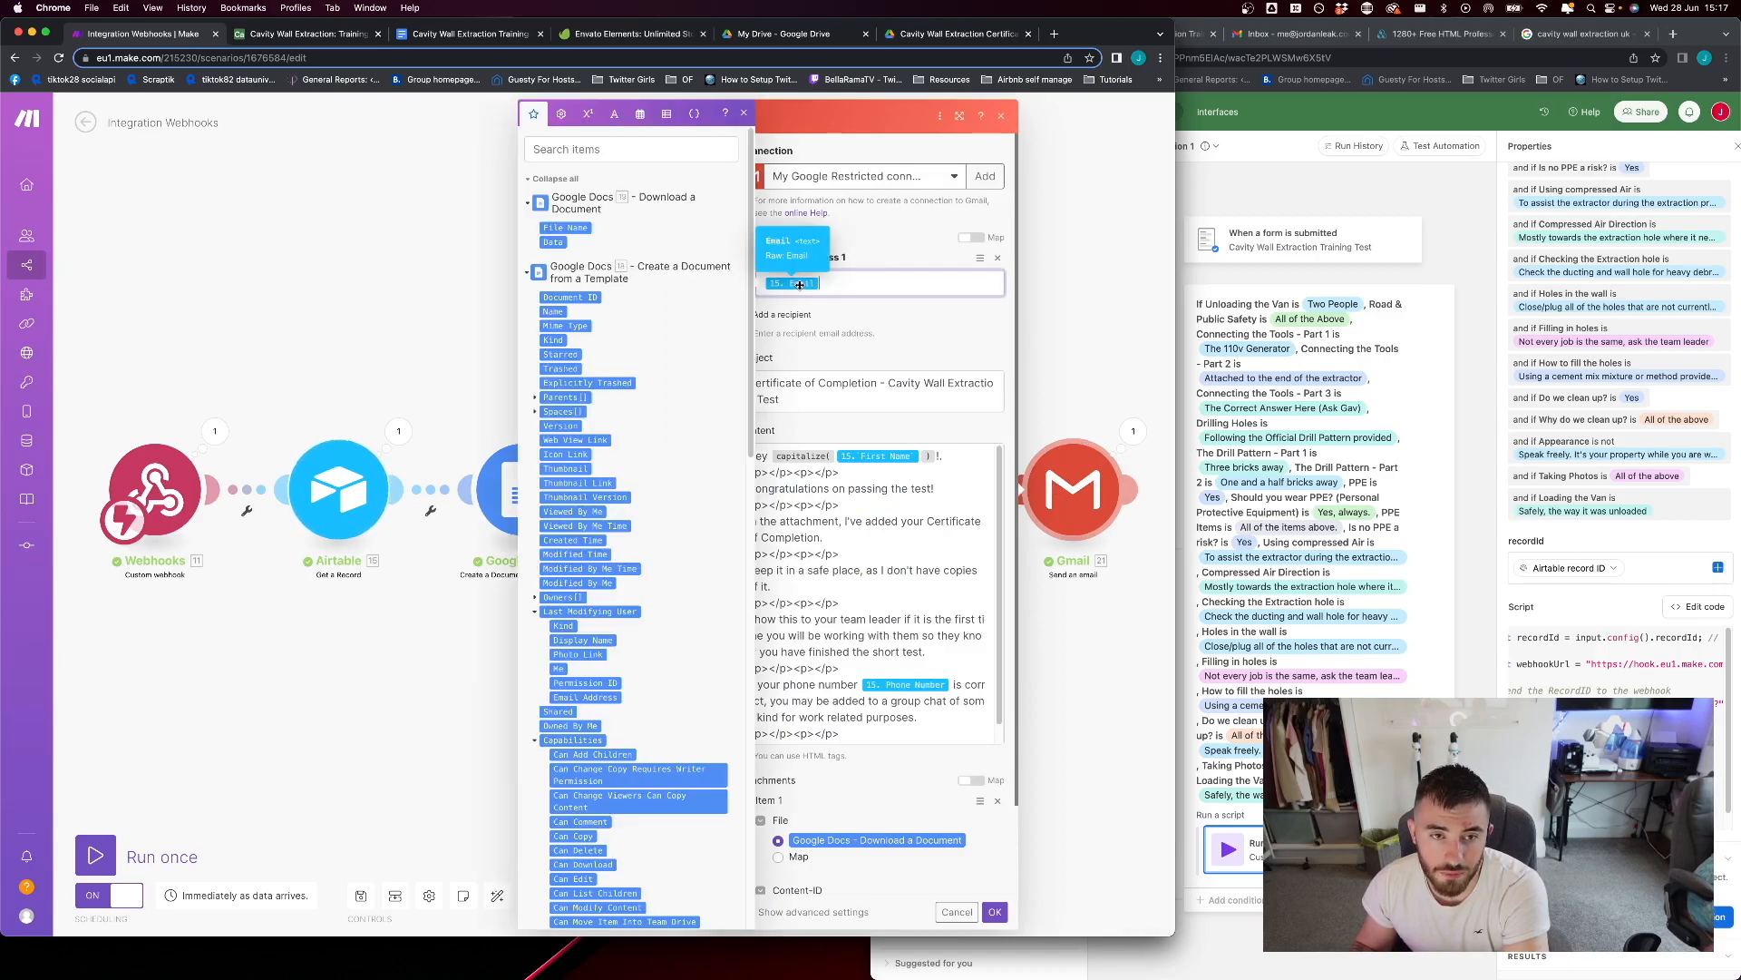
{"action": "left_click", "coordinate": [875, 473]}
{"action": "scroll", "coordinate": [853, 590], "scroll_direction": "down", "scroll_amount": 1}
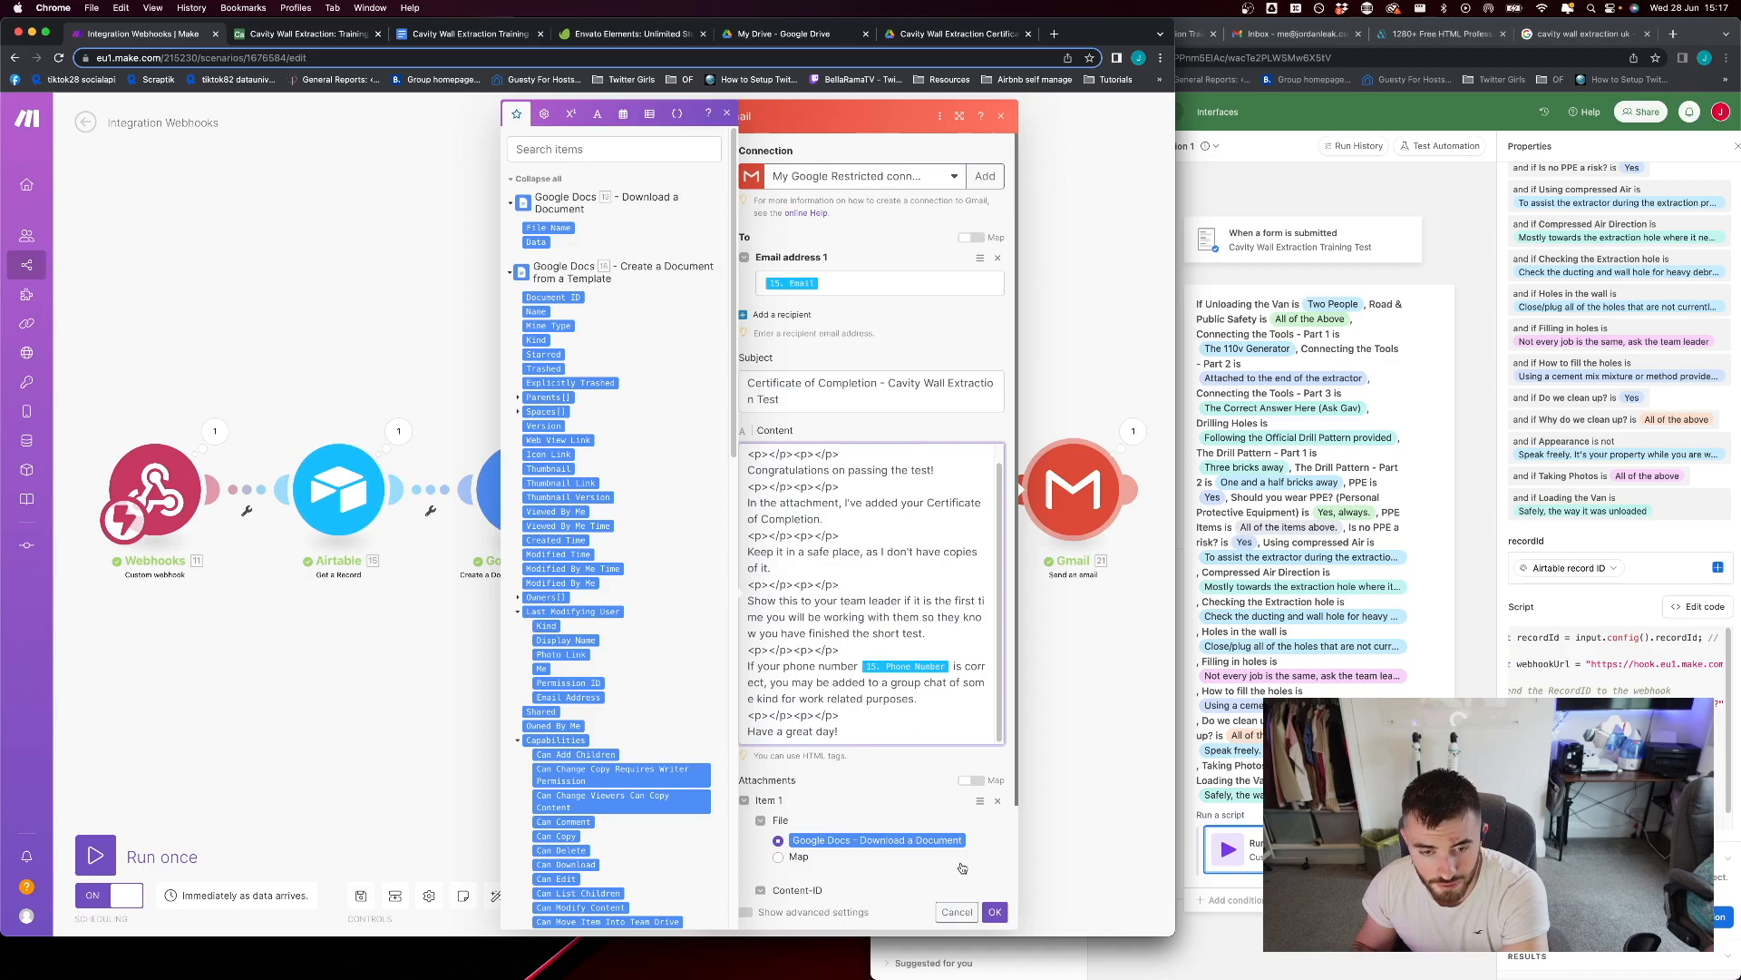
{"action": "left_click", "coordinate": [994, 914]}
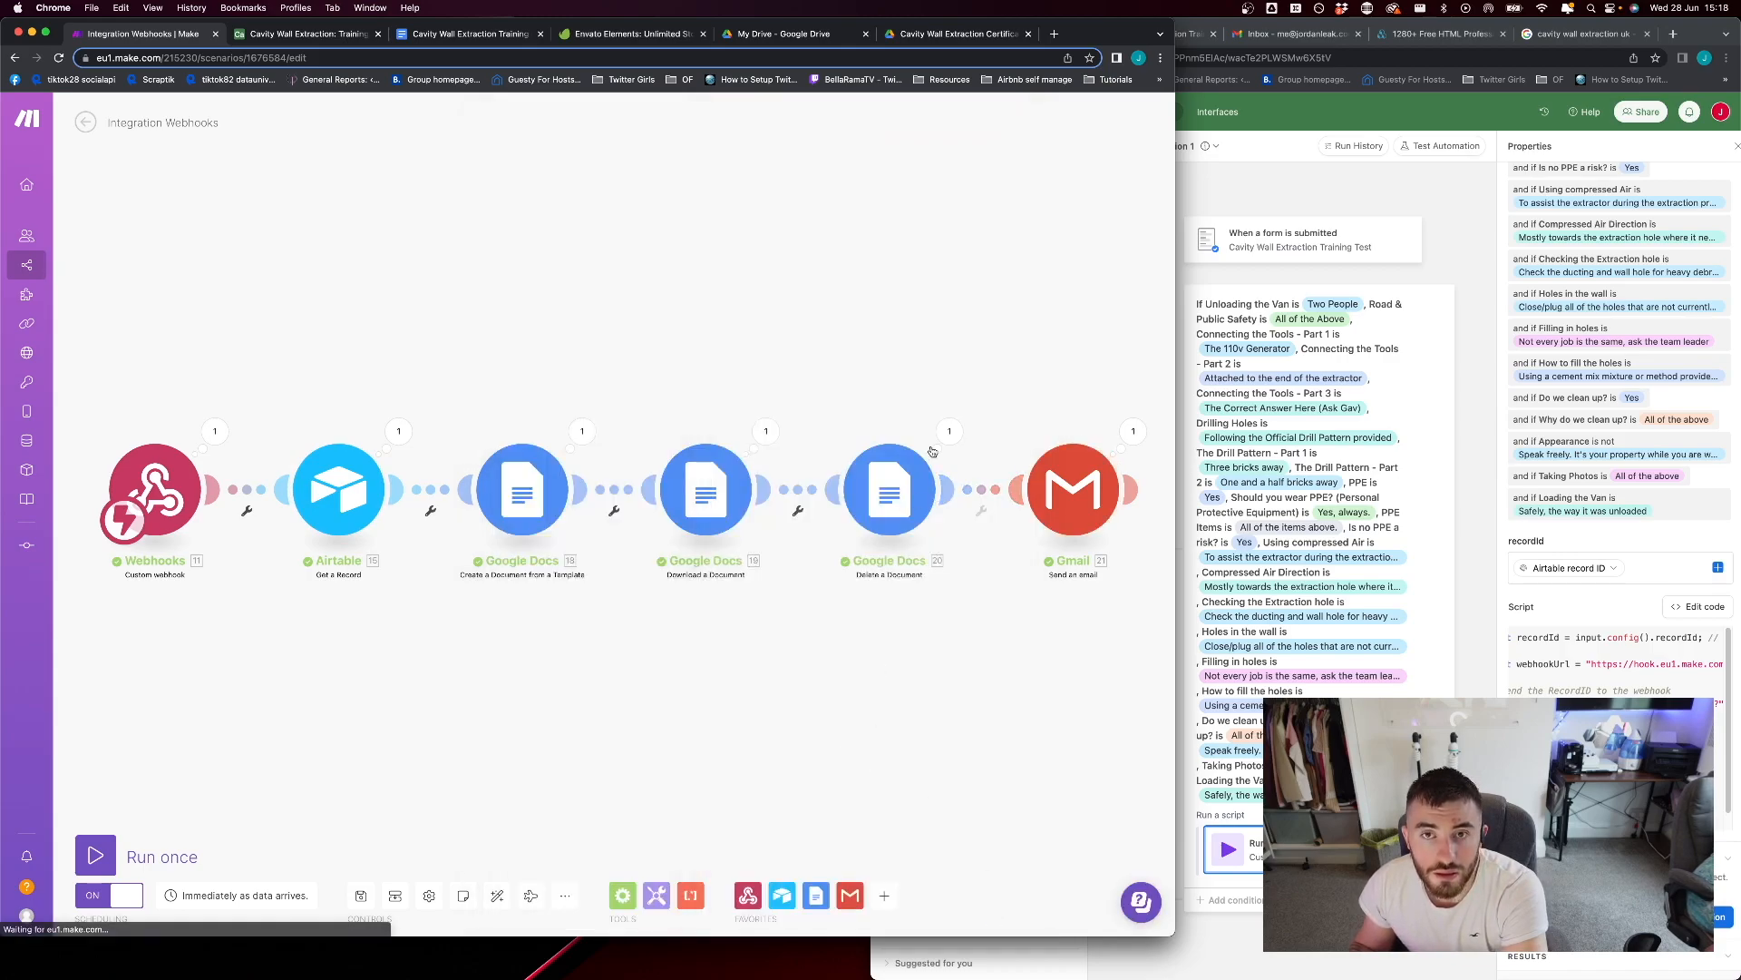
Switch to the Cavity Wall Extraction Training Completion Template in Google Docs
{"action": "left_click", "coordinate": [461, 33]}
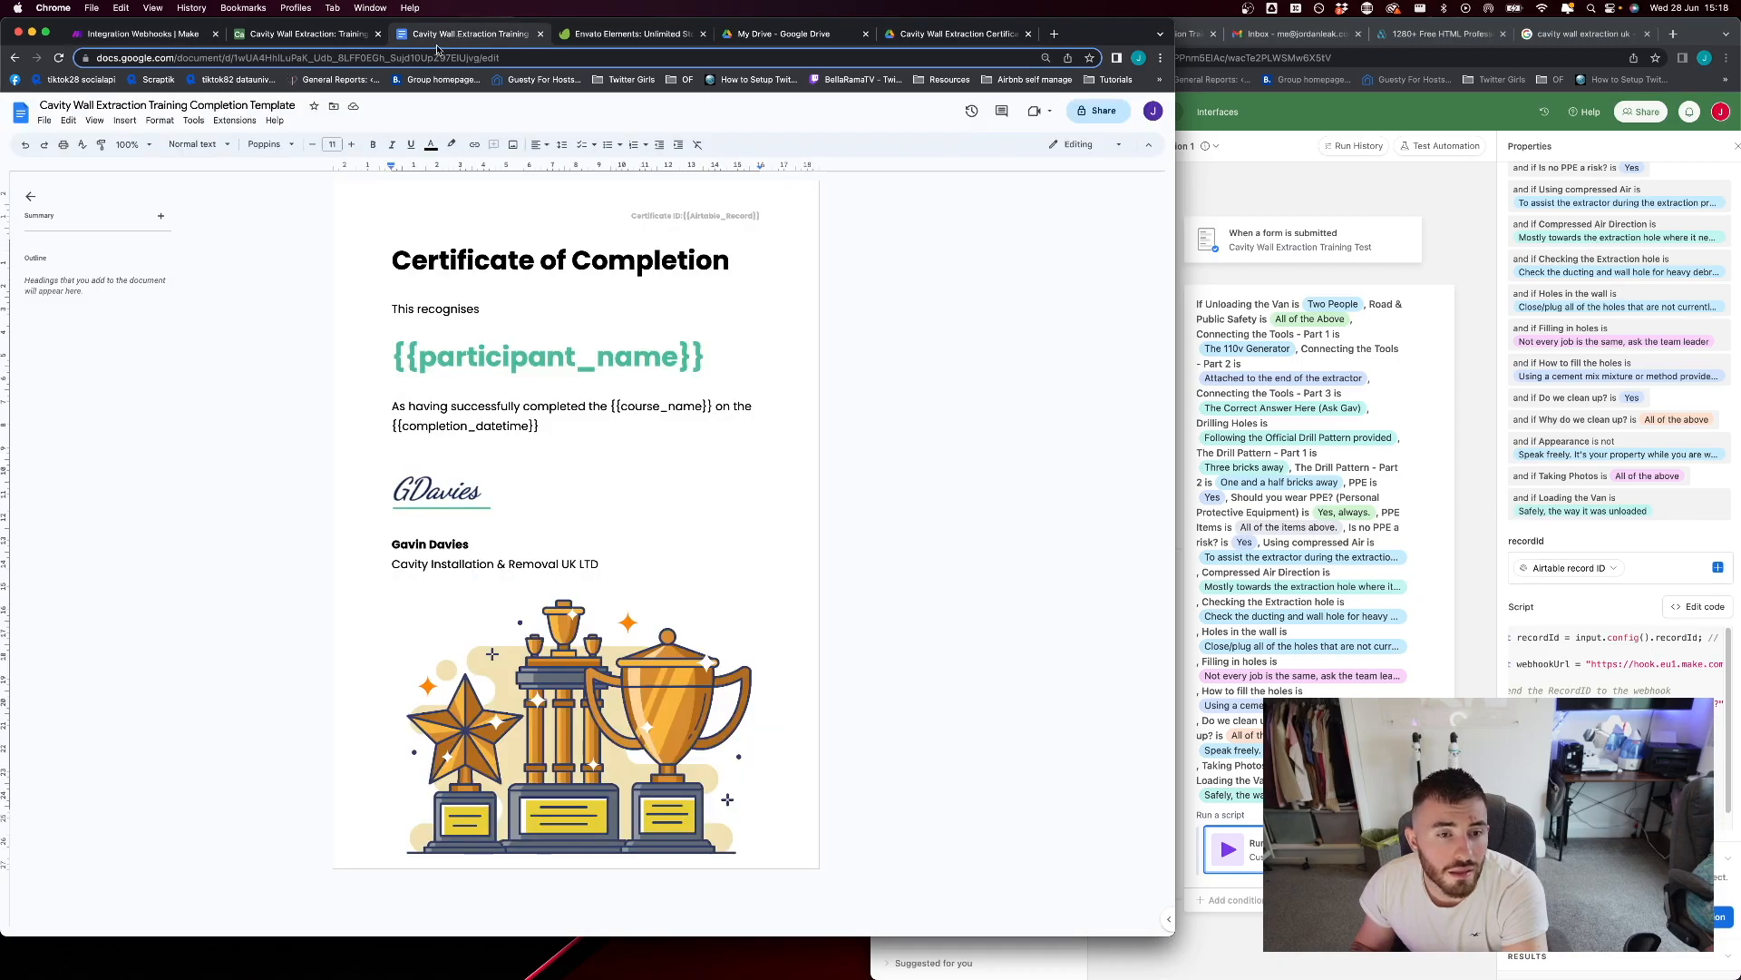